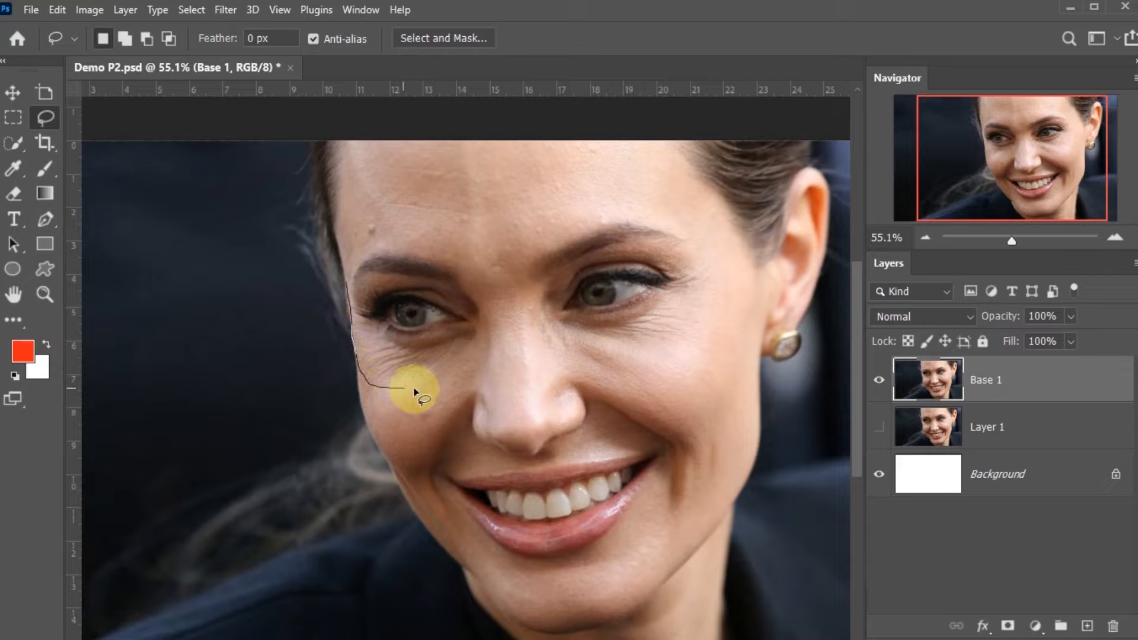
Outline both eyes and eyebrows on Base 1 with the Lasso and copy the area to a new layer
{"action": "left_click_drag", "start_coordinate": [588, 342], "coordinate": [688, 327]}
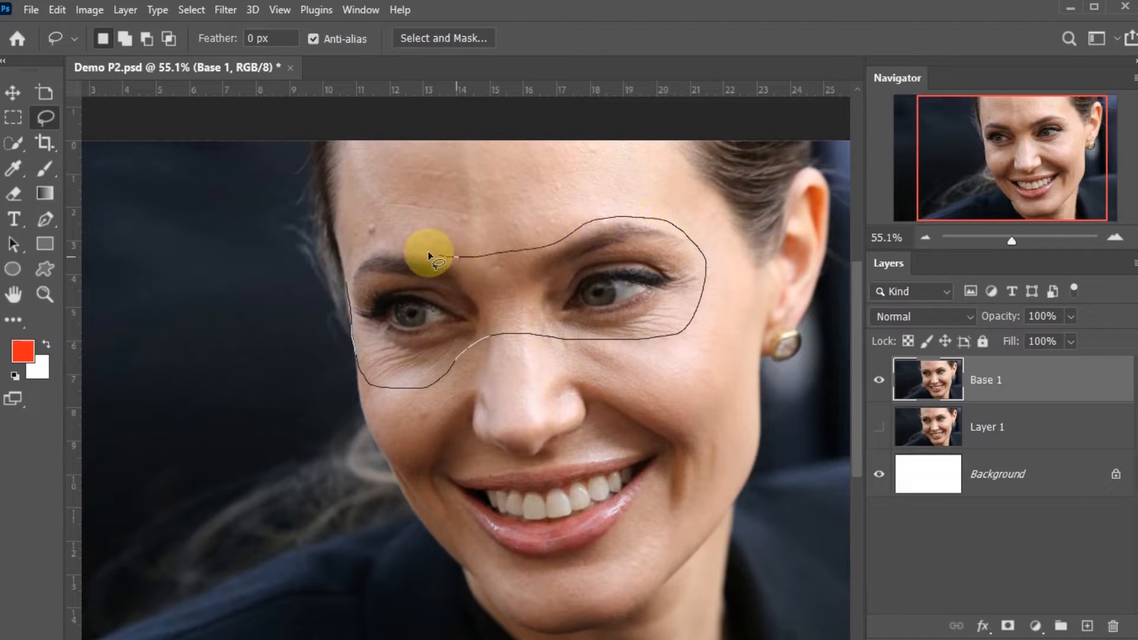
{"action": "key", "text": "ctrl+j"}
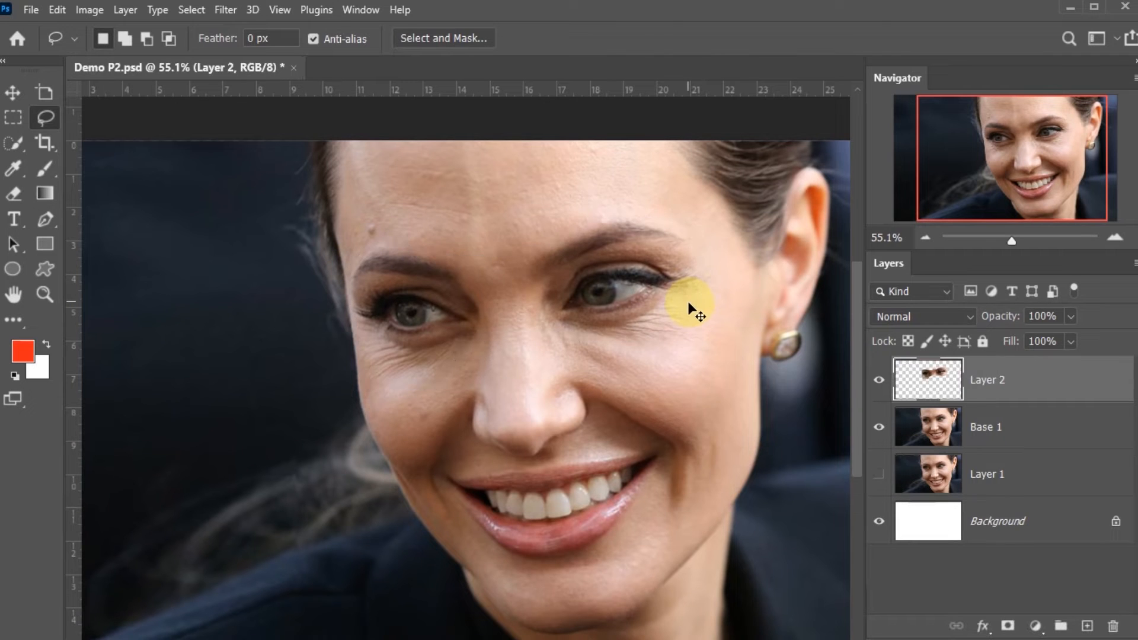
Enlarge the copied eye area on Layer 2 with Free Transform to about 120% of its original width
{"action": "key", "text": "ctrl+t"}
{"action": "left_click_drag", "start_coordinate": [706, 218], "coordinate": [752, 177]}
{"action": "left_click_drag", "start_coordinate": [674, 243], "coordinate": [671, 248]}
{"action": "mouse_move", "coordinate": [338, 196]}
{"action": "left_mouse_down"}
{"action": "mouse_move", "coordinate": [312, 182]}
{"action": "mouse_move", "coordinate": [327, 186]}
{"action": "left_mouse_up"}
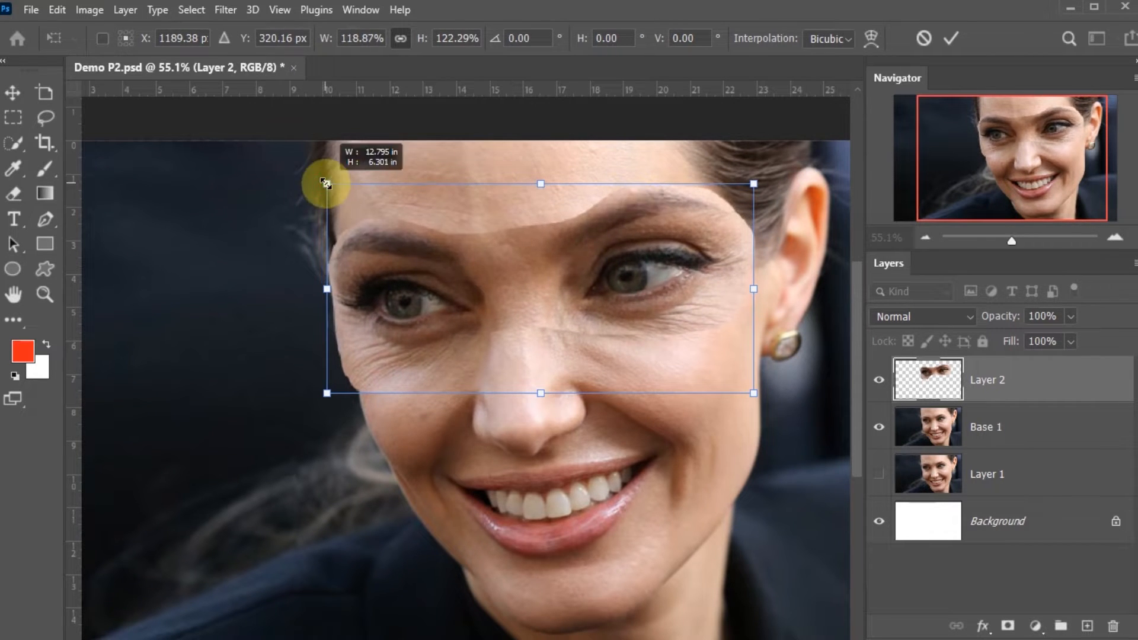
{"action": "left_click_drag", "start_coordinate": [761, 277], "coordinate": [757, 277]}
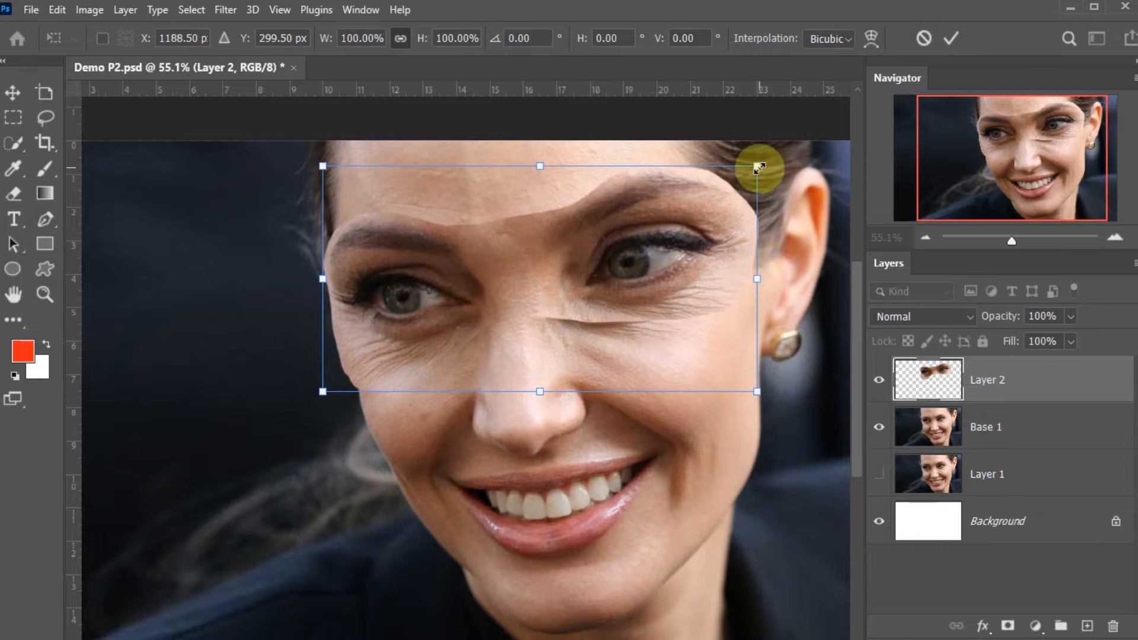
Distort the enlarged eye layer's corners to fit the face outline, with about 96% width, 105% height and a 5° skew
{"action": "left_click_drag", "start_coordinate": [758, 167], "coordinate": [746, 165]}
{"action": "left_click_drag", "start_coordinate": [324, 278], "coordinate": [330, 279]}
{"action": "left_click_drag", "start_coordinate": [330, 393], "coordinate": [338, 392]}
{"action": "left_click_drag", "start_coordinate": [331, 169], "coordinate": [335, 171]}
{"action": "left_click_drag", "start_coordinate": [745, 165], "coordinate": [736, 162]}
{"action": "left_click_drag", "start_coordinate": [756, 390], "coordinate": [753, 400]}
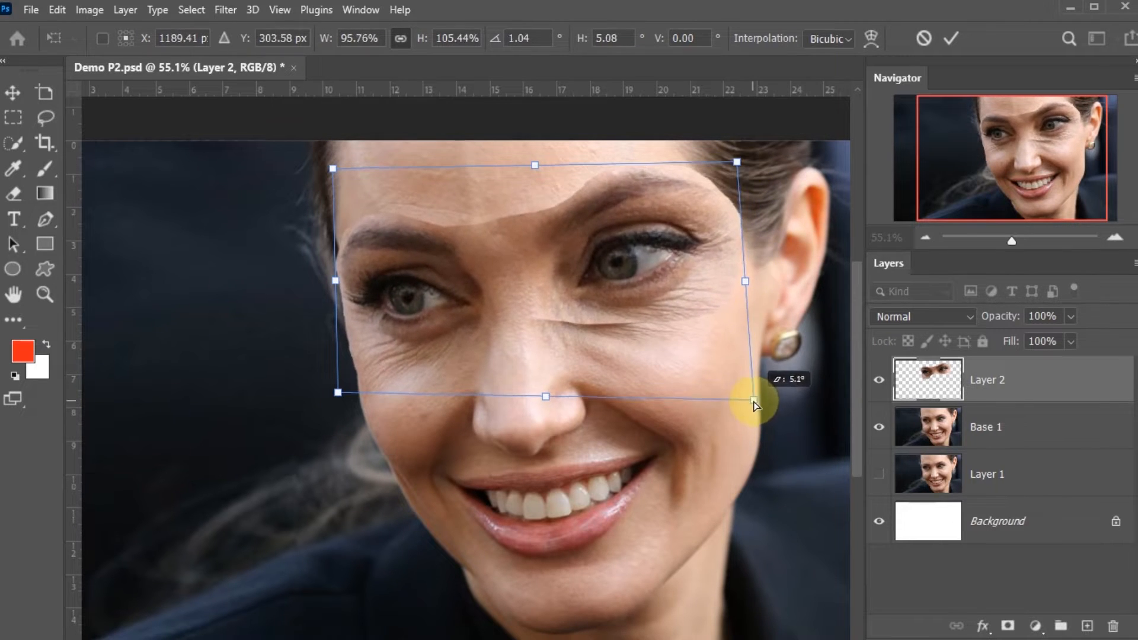
{"action": "key", "text": "Return"}
{"action": "left_click_drag", "start_coordinate": [632, 286], "coordinate": [628, 288]}
Add a layer mask to Layer 2 and prepare a Soft Round brush of 52 px with black paint
{"action": "left_click", "coordinate": [1007, 626]}
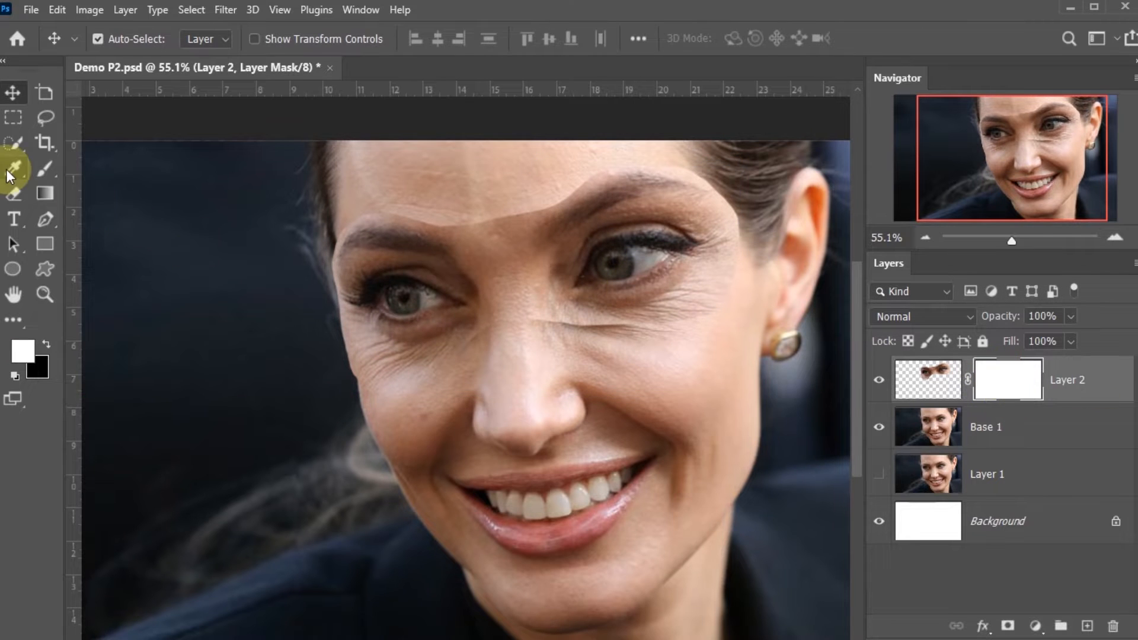
{"action": "left_click", "coordinate": [46, 171]}
{"action": "left_click", "coordinate": [122, 39]}
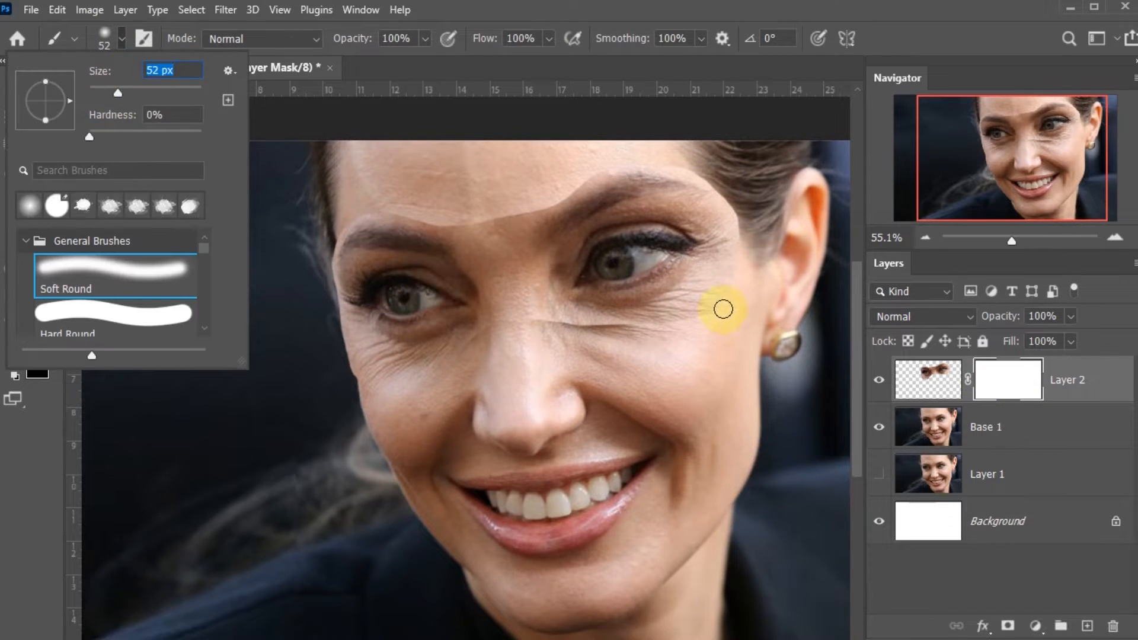
{"action": "left_click", "coordinate": [724, 309]}
{"action": "left_click", "coordinate": [46, 345]}
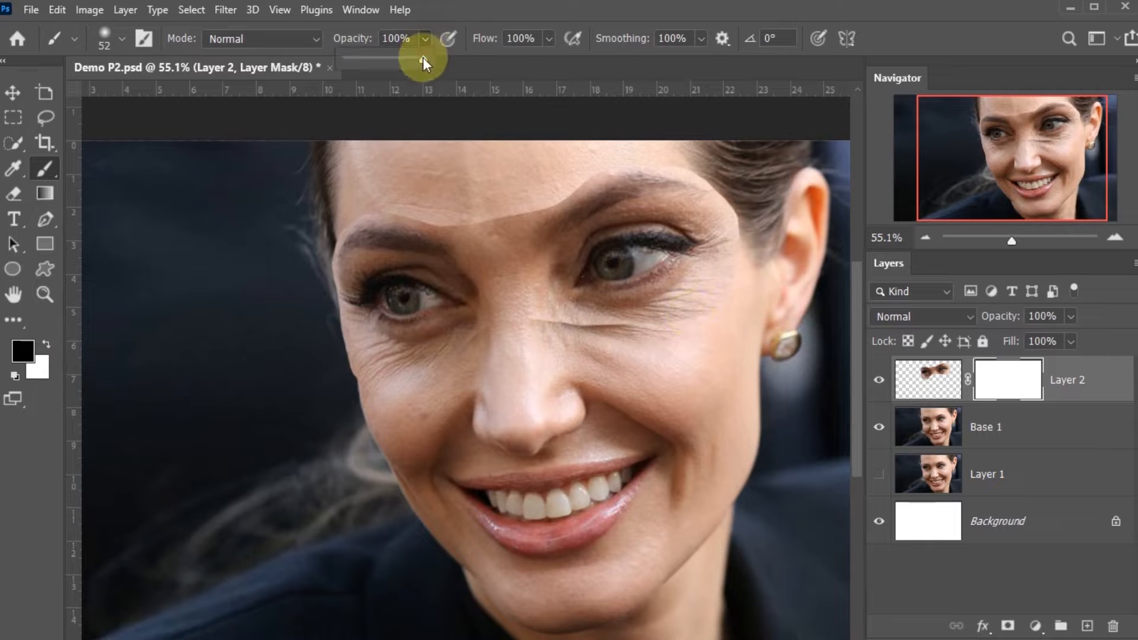
Mask out the hard edge across the nose and around the right-hand eye at reduced brush opacity, enlarging the brush to 100 px
{"action": "left_click_drag", "start_coordinate": [425, 39], "coordinate": [395, 58]}
{"action": "mouse_move", "coordinate": [485, 327]}
{"action": "left_mouse_down"}
{"action": "mouse_move", "coordinate": [699, 323]}
{"action": "mouse_move", "coordinate": [669, 413]}
{"action": "mouse_move", "coordinate": [579, 325]}
{"action": "mouse_move", "coordinate": [707, 309]}
{"action": "mouse_move", "coordinate": [549, 309]}
{"action": "left_mouse_up"}
{"action": "key", "text": "bracketright"}
{"action": "key", "text": "bracketright"}
{"action": "key", "text": "bracketright"}
{"action": "key", "text": "bracketright"}
{"action": "key", "text": "bracketright"}
{"action": "mouse_move", "coordinate": [734, 255]}
{"action": "left_mouse_down"}
{"action": "mouse_move", "coordinate": [757, 243]}
{"action": "mouse_move", "coordinate": [565, 154]}
{"action": "mouse_move", "coordinate": [522, 223]}
{"action": "left_mouse_up"}
Blend the remaining mask edges above the eyebrows and along the left side of the face, raising brush opacity to 73% and 90%
{"action": "left_click_drag", "start_coordinate": [425, 39], "coordinate": [440, 63]}
{"action": "left_click_drag", "start_coordinate": [486, 219], "coordinate": [574, 193]}
{"action": "left_click_drag", "start_coordinate": [557, 189], "coordinate": [573, 180]}
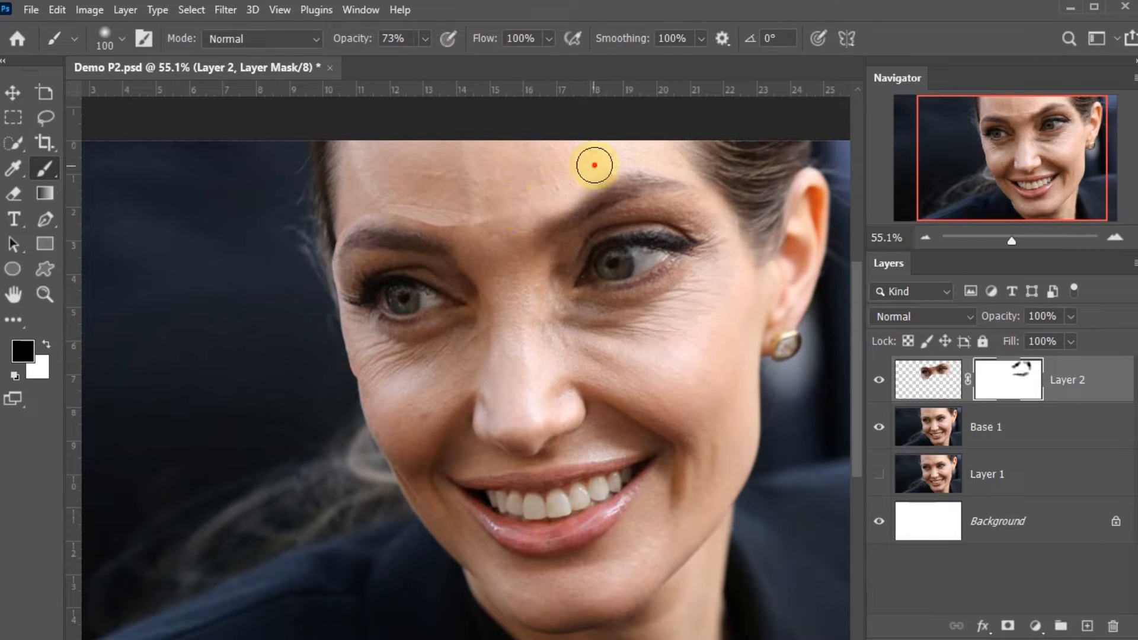
{"action": "left_click_drag", "start_coordinate": [425, 39], "coordinate": [439, 59]}
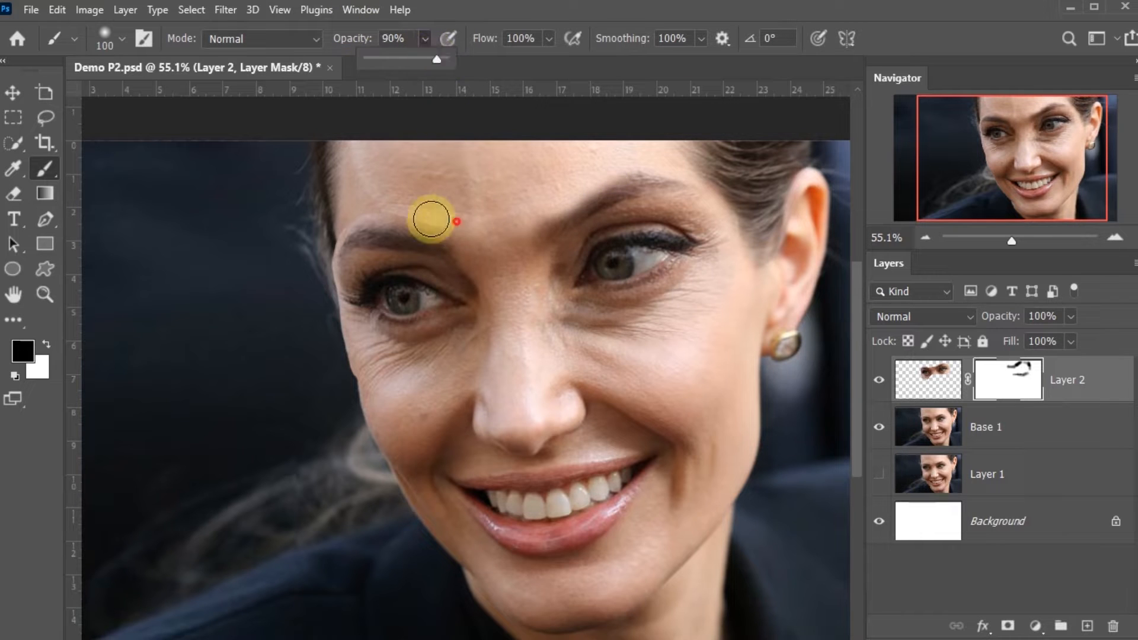
{"action": "mouse_move", "coordinate": [361, 203]}
{"action": "left_mouse_down"}
{"action": "mouse_move", "coordinate": [329, 222]}
{"action": "mouse_move", "coordinate": [315, 276]}
{"action": "mouse_move", "coordinate": [314, 266]}
{"action": "mouse_move", "coordinate": [326, 268]}
{"action": "mouse_move", "coordinate": [324, 338]}
{"action": "mouse_move", "coordinate": [342, 368]}
{"action": "mouse_move", "coordinate": [347, 427]}
{"action": "left_mouse_up"}
{"action": "key", "text": "x"}
{"action": "key", "text": "x"}
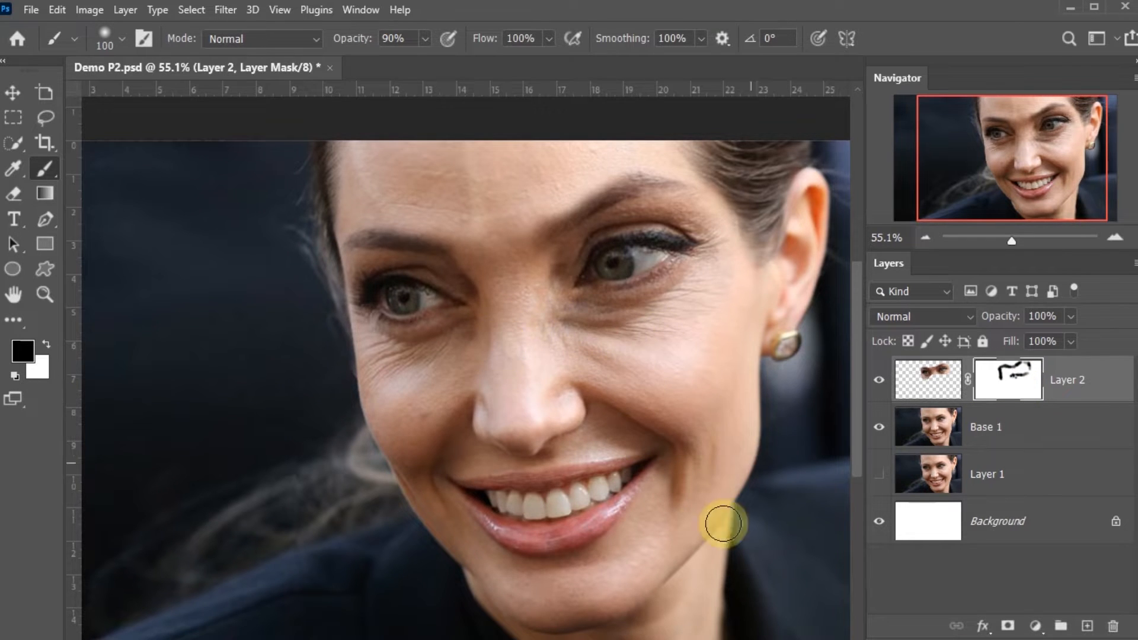
Nudge the enlarged eye layer slightly down on the face and compare the portrait with and without it
{"action": "key", "text": "ctrl+minus"}
{"action": "left_click", "coordinate": [929, 430], "text": "shift"}
{"action": "double_click", "coordinate": [1086, 424]}
{"action": "left_click", "coordinate": [1076, 397]}
{"action": "key", "text": "v"}
{"action": "left_click_drag", "start_coordinate": [564, 314], "coordinate": [564, 326]}
{"action": "left_click", "coordinate": [876, 380]}
{"action": "left_click", "coordinate": [876, 380]}
{"action": "left_click", "coordinate": [876, 380]}
{"action": "left_click", "coordinate": [876, 380]}
{"action": "left_click", "coordinate": [876, 379]}
{"action": "left_click", "coordinate": [877, 380]}
Paint black on the Layer 2 mask over the left cheek to hide the leftover edge
{"action": "left_click", "coordinate": [1008, 380]}
{"action": "key", "text": "b"}
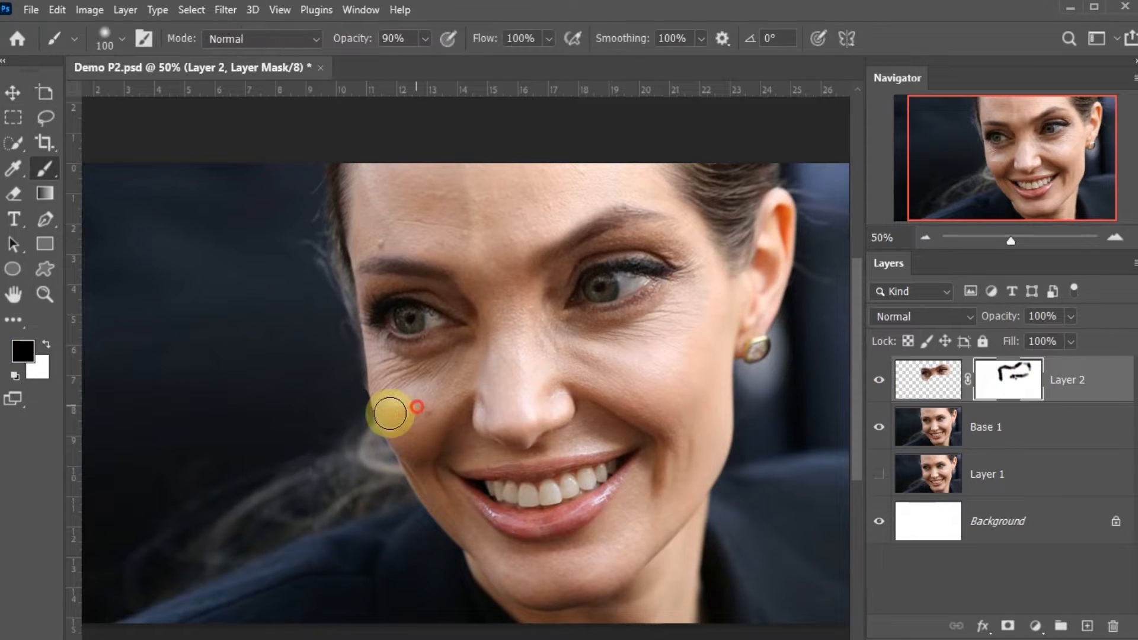
{"action": "key", "text": "v"}
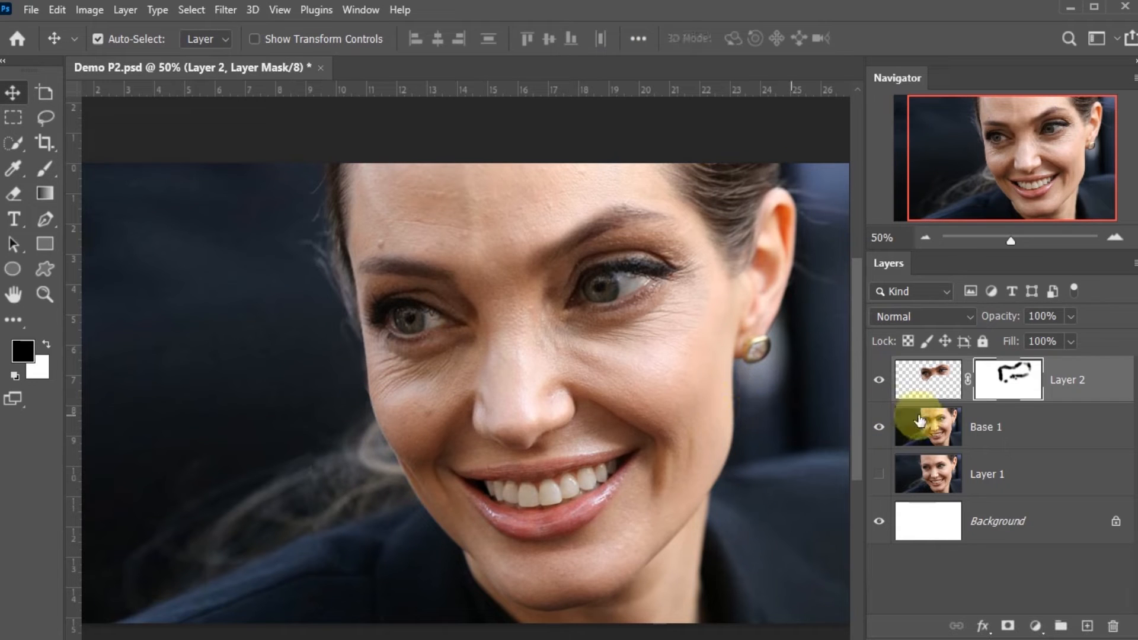
Merge Layer 2 and Base 1 into one layer and check the merged result against a hidden state
{"action": "left_click", "coordinate": [927, 428]}
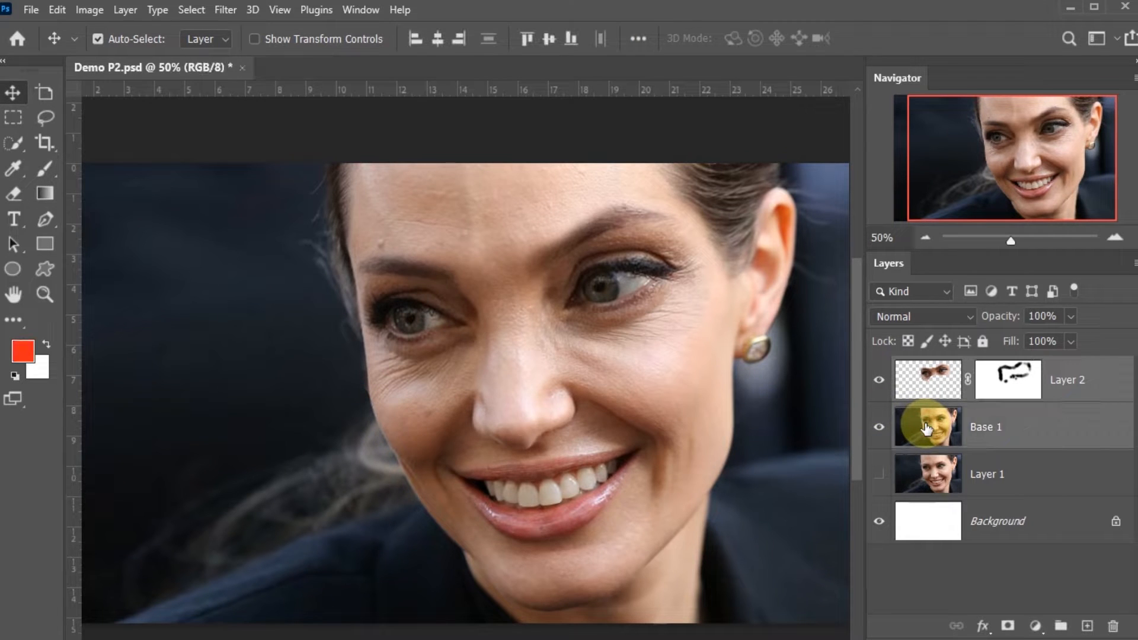
{"action": "key", "text": "ctrl"}
{"action": "key", "text": "ctrl+e"}
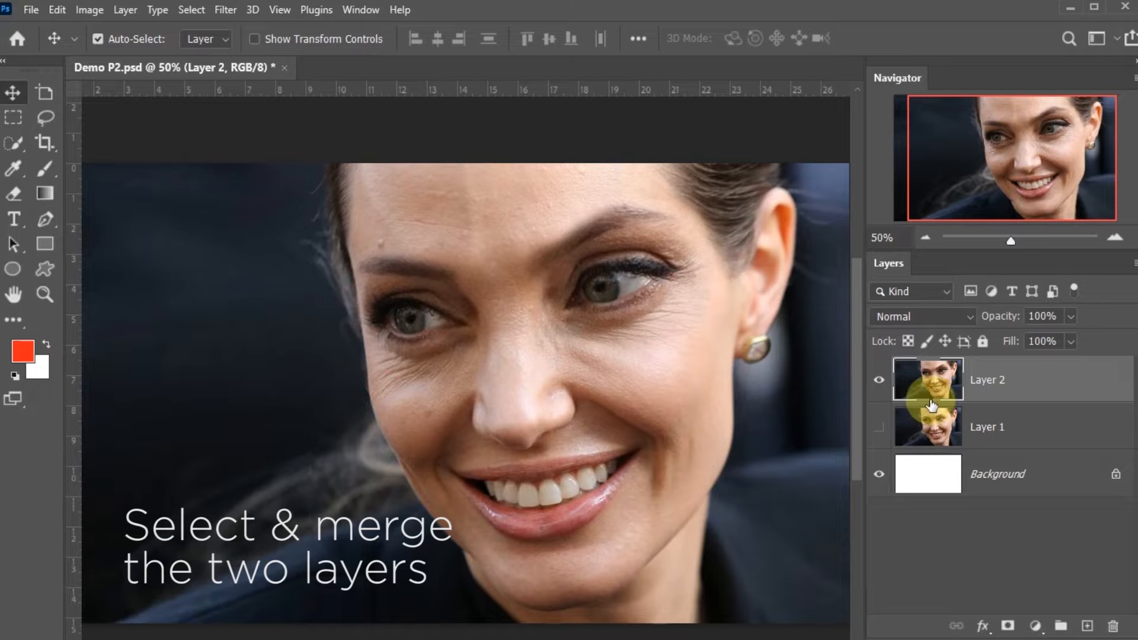
{"action": "left_click", "coordinate": [879, 383]}
{"action": "left_click", "coordinate": [879, 382]}
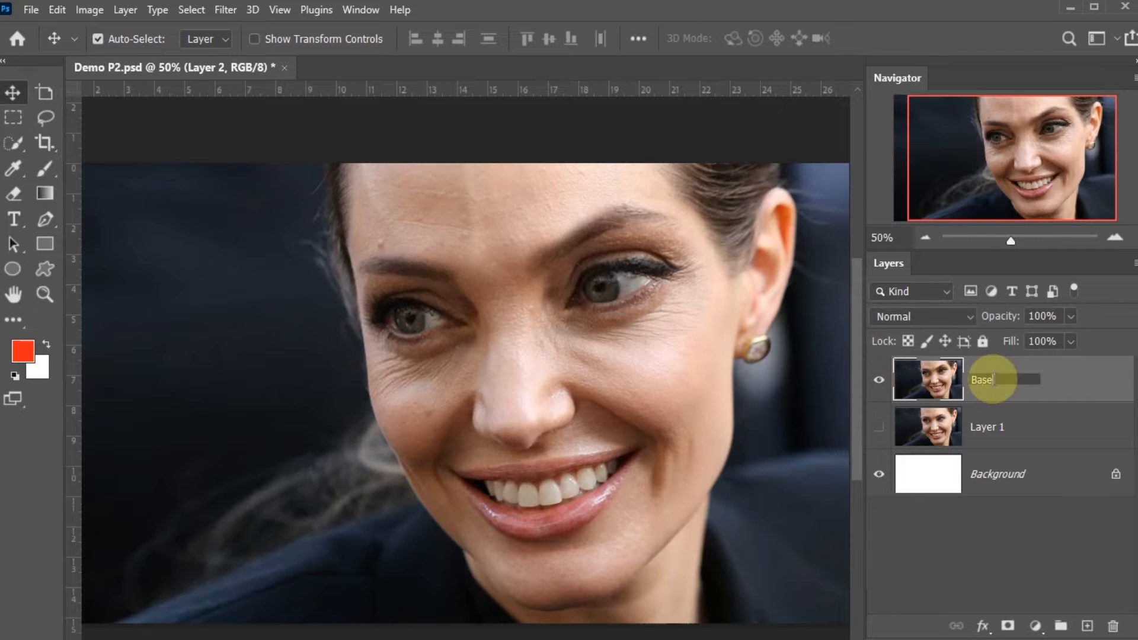
Rename the merged layer Base 2 and Layer 1 below it Base 1, and compare the two versions
{"action": "double_click", "coordinate": [986, 427]}
{"action": "type", "text": "Base 1"}
{"action": "key", "text": "Return"}
{"action": "left_click", "coordinate": [879, 380]}
{"action": "left_click", "coordinate": [877, 408]}
{"action": "left_click", "coordinate": [880, 391]}
{"action": "left_click", "coordinate": [880, 392]}
{"action": "left_click", "coordinate": [880, 391]}
{"action": "left_click", "coordinate": [880, 432]}
{"action": "left_click", "coordinate": [994, 385]}
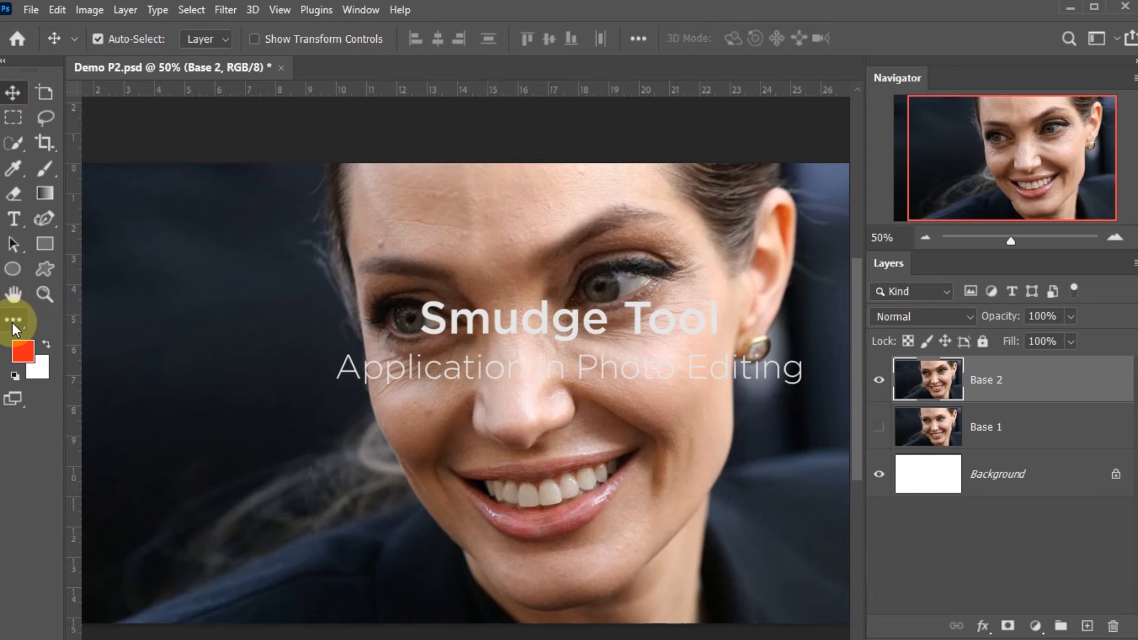
Smooth the skin between the eyebrows and reshape the right-hand brow's inner end with the Smudge tool at 60 px and 90% strength
{"action": "left_click", "coordinate": [12, 321]}
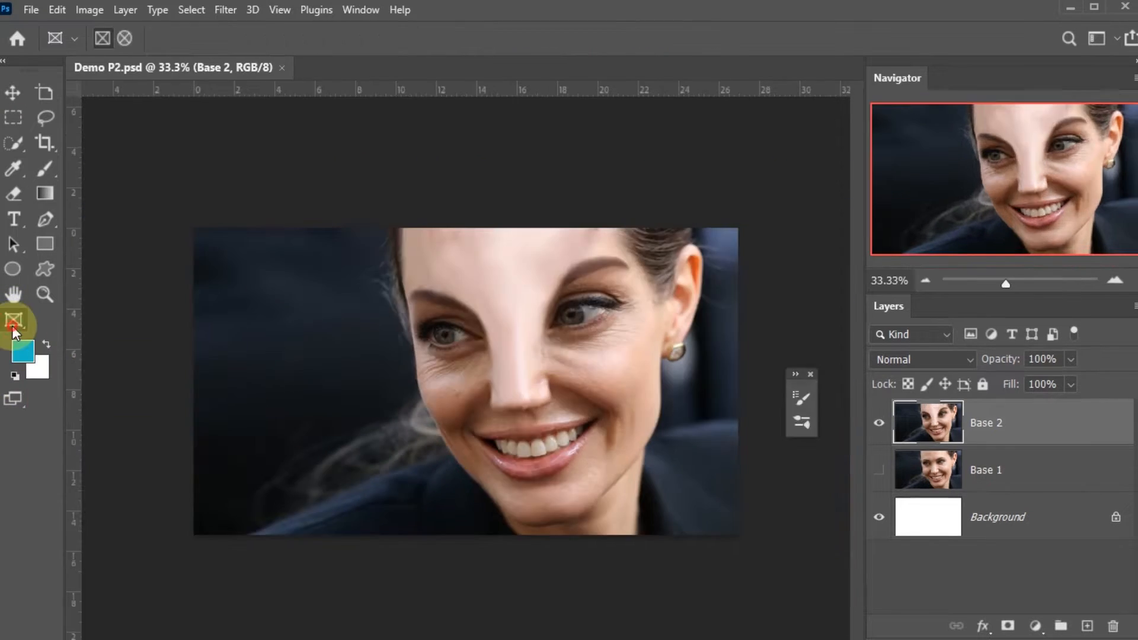
{"action": "left_click", "coordinate": [18, 326]}
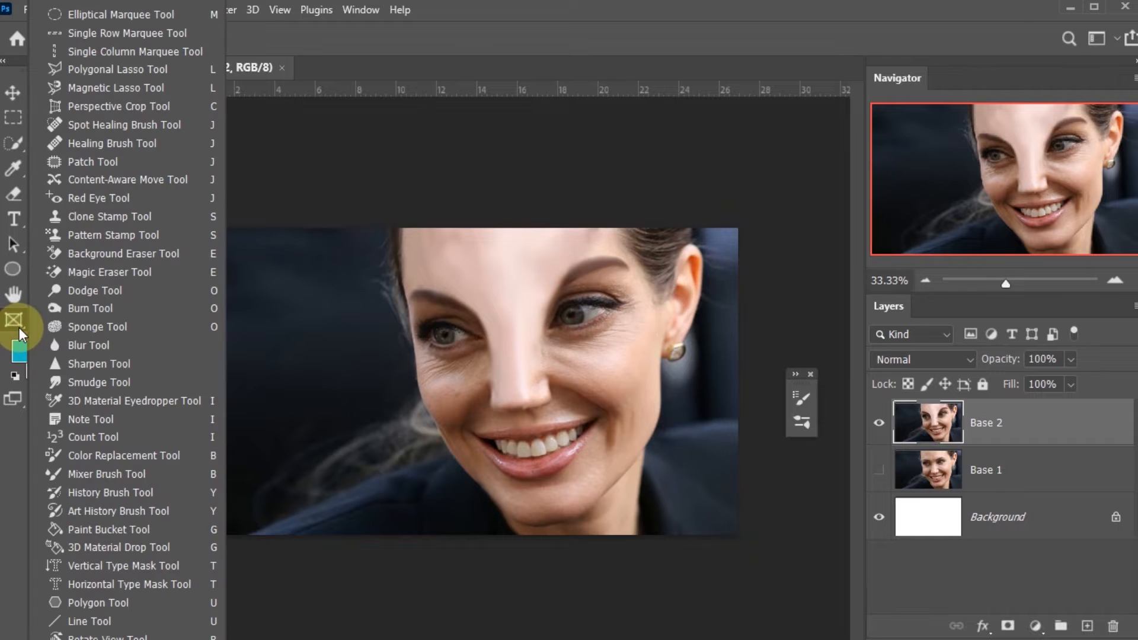
{"action": "left_click", "coordinate": [180, 389]}
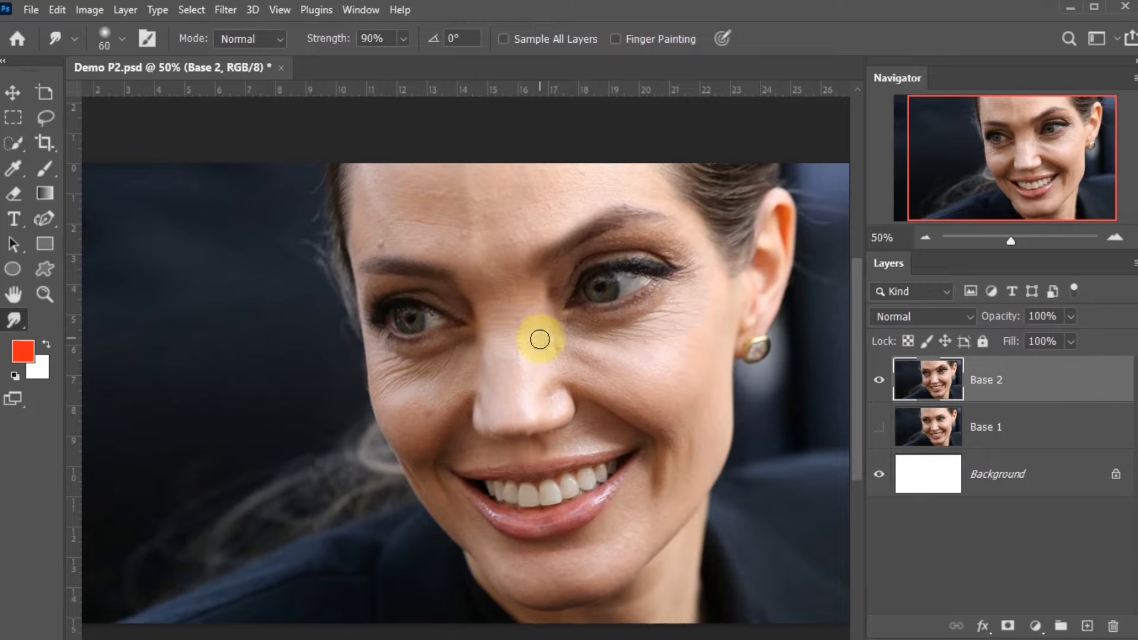
{"action": "mouse_move", "coordinate": [535, 310]}
{"action": "left_mouse_down"}
{"action": "mouse_move", "coordinate": [539, 257]}
{"action": "mouse_move", "coordinate": [530, 270]}
{"action": "mouse_move", "coordinate": [525, 261]}
{"action": "mouse_move", "coordinate": [533, 273]}
{"action": "mouse_move", "coordinate": [538, 247]}
{"action": "mouse_move", "coordinate": [538, 270]}
{"action": "left_mouse_up"}
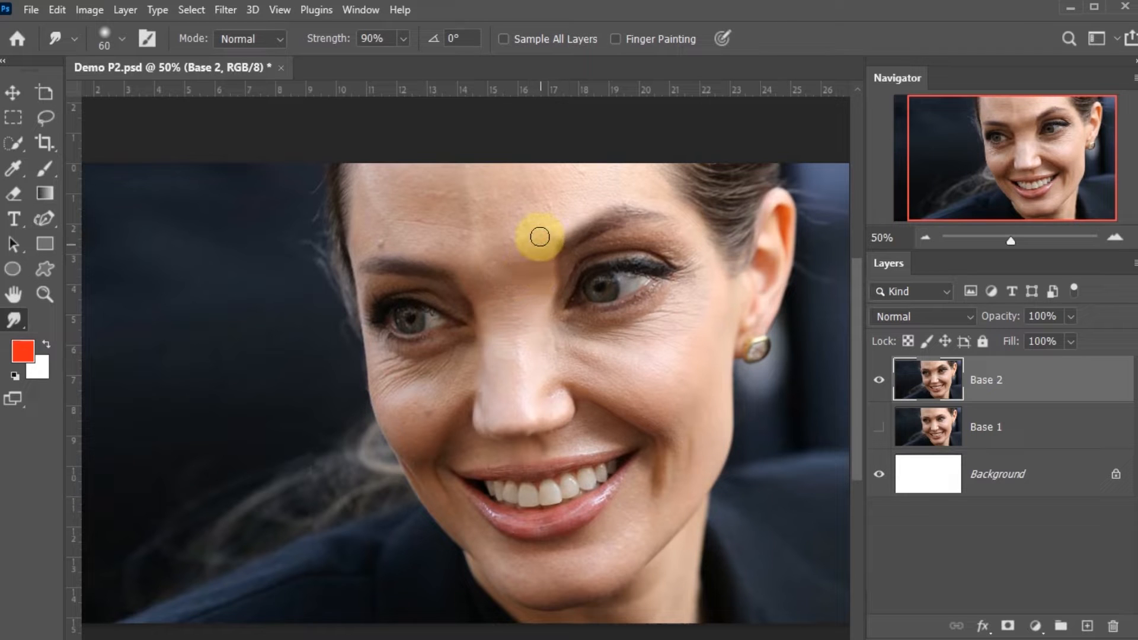
{"action": "mouse_move", "coordinate": [552, 240]}
{"action": "left_mouse_down"}
{"action": "mouse_move", "coordinate": [528, 337]}
{"action": "mouse_move", "coordinate": [546, 285]}
{"action": "left_mouse_up"}
Smudge along the side of the nose from the bridge to the nostril to reshape it, and check the whole portrait
{"action": "left_click_drag", "start_coordinate": [474, 300], "coordinate": [481, 372]}
{"action": "mouse_move", "coordinate": [479, 303]}
{"action": "left_mouse_down"}
{"action": "mouse_move", "coordinate": [460, 272]}
{"action": "mouse_move", "coordinate": [488, 322]}
{"action": "mouse_move", "coordinate": [495, 383]}
{"action": "mouse_move", "coordinate": [489, 362]}
{"action": "mouse_move", "coordinate": [483, 425]}
{"action": "left_mouse_up"}
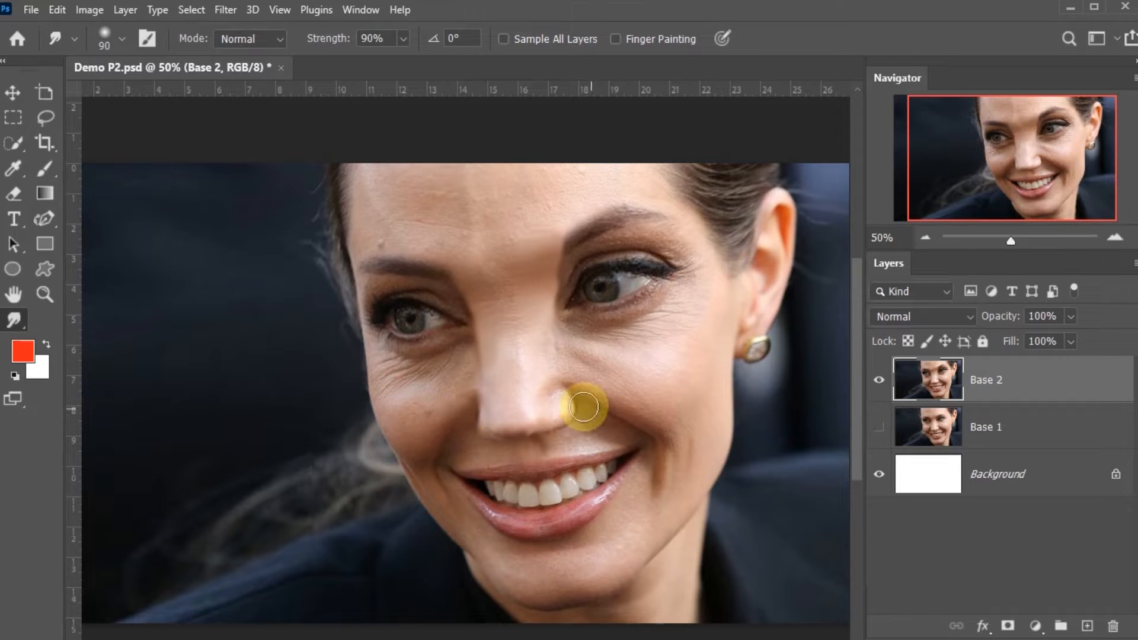
{"action": "scroll", "coordinate": [615, 453], "scroll_direction": "down", "scroll_amount": 3}
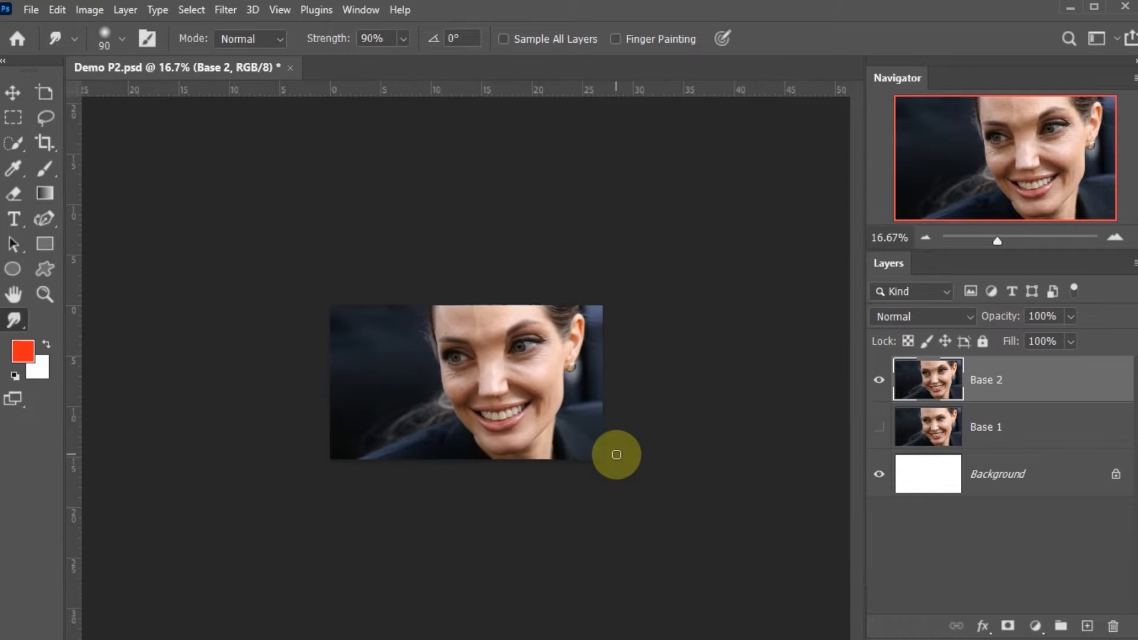
{"action": "scroll", "coordinate": [593, 438], "scroll_direction": "up", "scroll_amount": 3}
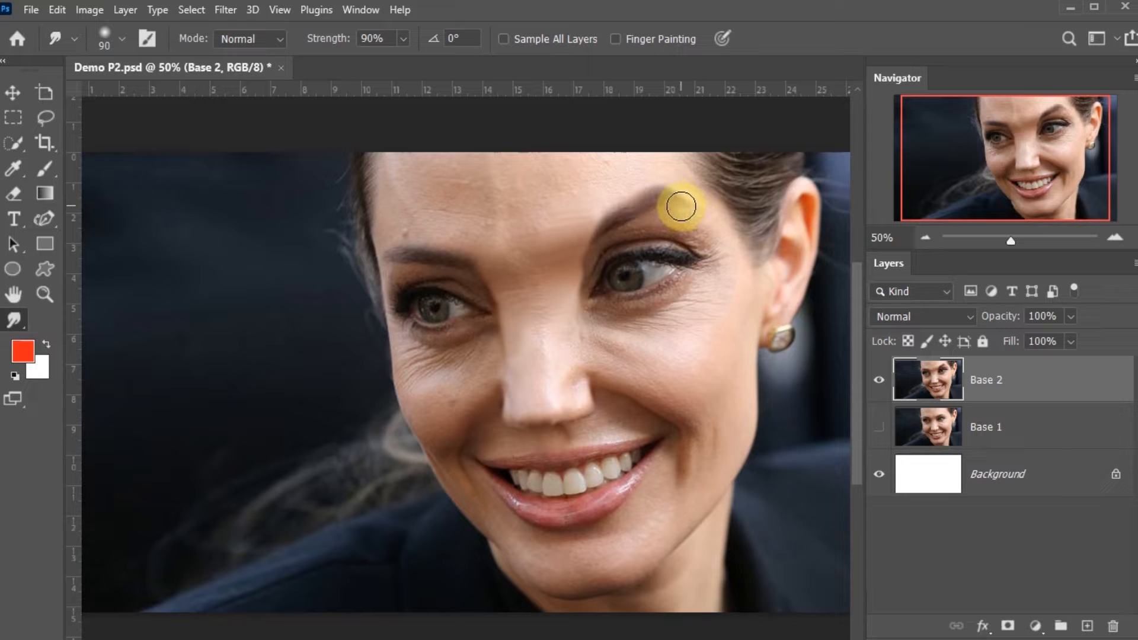
Lift the left eyebrow's outer end with a 70 px Smudge brush, and undo the last strokes between the eyebrows
{"action": "left_click", "coordinate": [398, 260]}
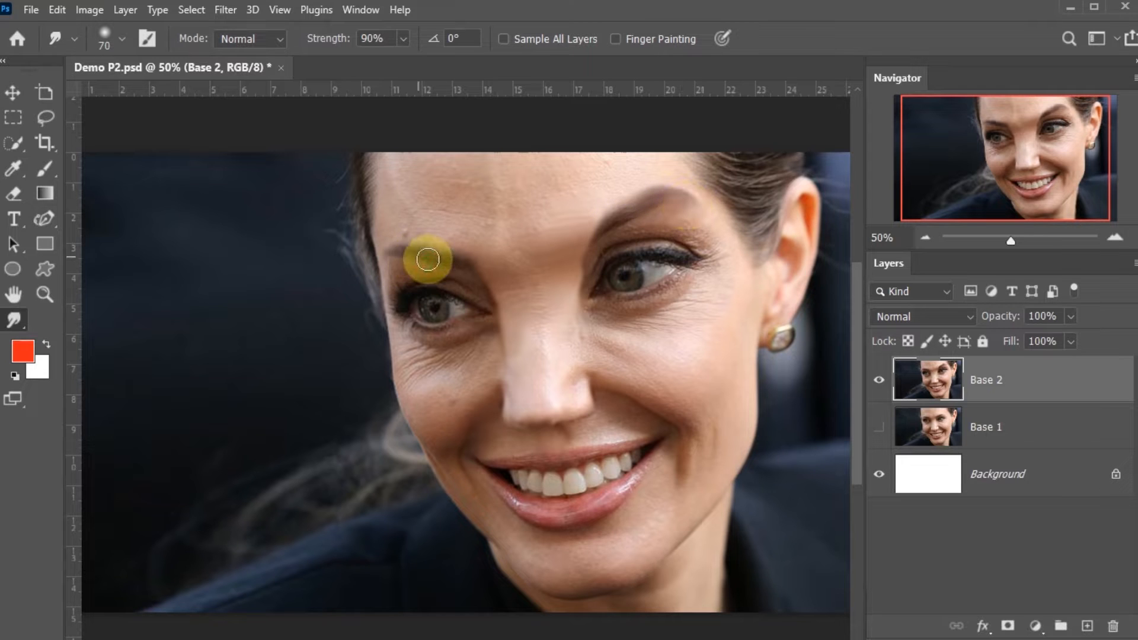
{"action": "mouse_move", "coordinate": [391, 243]}
{"action": "left_mouse_down"}
{"action": "mouse_move", "coordinate": [438, 251]}
{"action": "mouse_move", "coordinate": [426, 267]}
{"action": "mouse_move", "coordinate": [442, 264]}
{"action": "mouse_move", "coordinate": [412, 248]}
{"action": "left_mouse_up"}
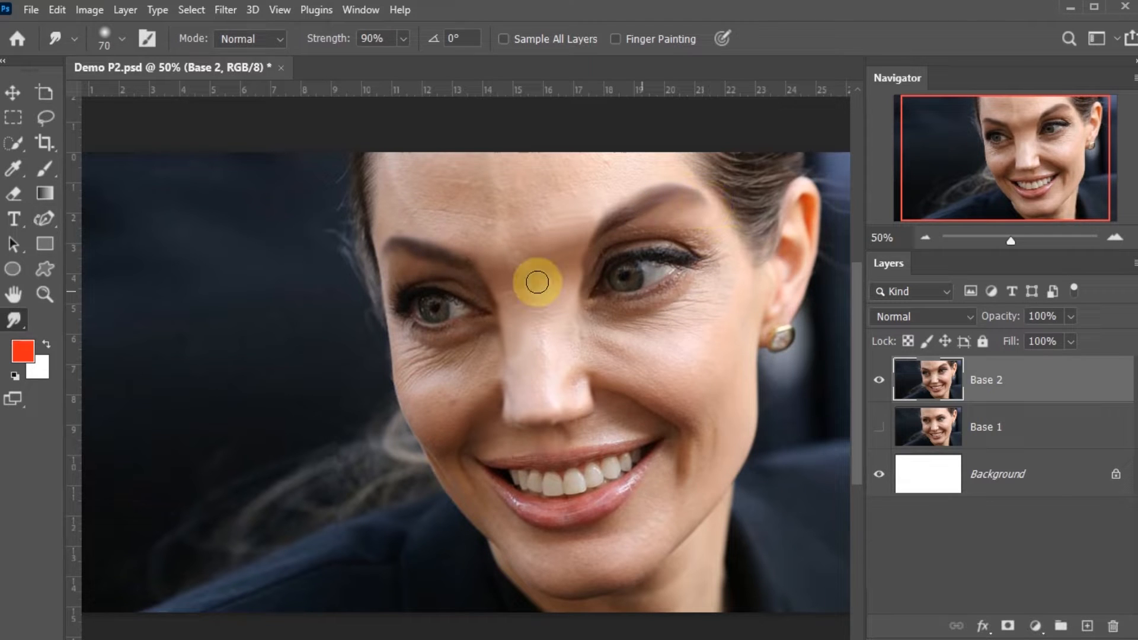
{"action": "left_click_drag", "start_coordinate": [475, 248], "coordinate": [481, 260]}
{"action": "left_click_drag", "start_coordinate": [581, 255], "coordinate": [584, 233]}
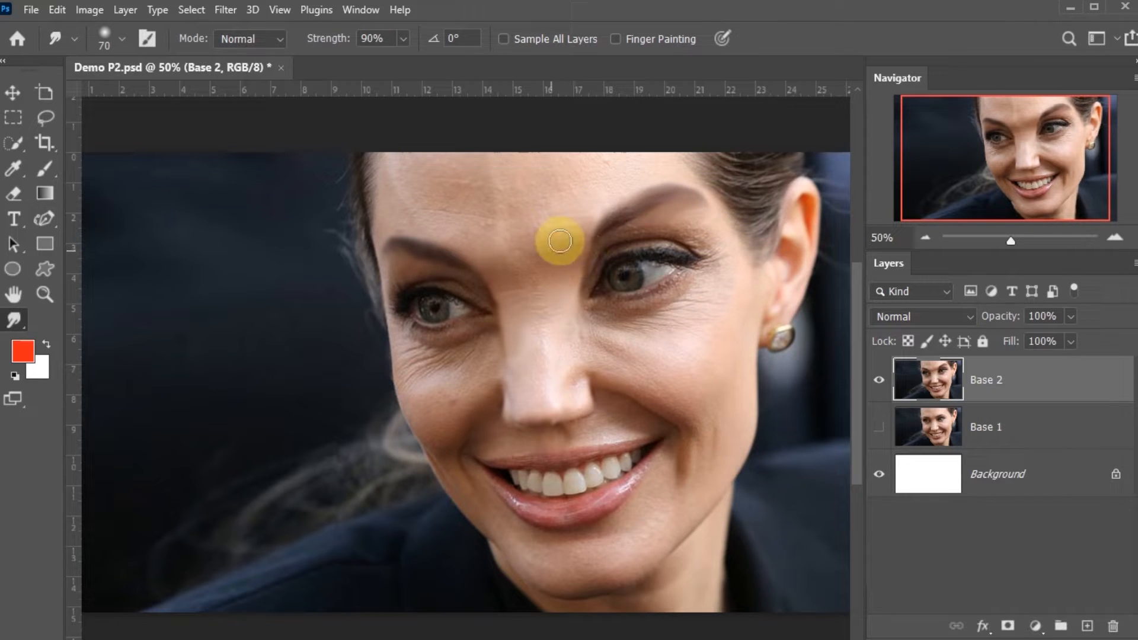
{"action": "key", "text": "ctrl+z"}
{"action": "key", "text": "ctrl+z"}
Enlarge the Smudge brush to 125 px and smear the nose bridge skin up across the forehead in a widening V shape
{"action": "key", "text": "bracketright"}
{"action": "key", "text": "bracketright"}
{"action": "key", "text": "bracketright"}
{"action": "key", "text": "bracketright"}
{"action": "mouse_move", "coordinate": [530, 269]}
{"action": "left_mouse_down"}
{"action": "mouse_move", "coordinate": [525, 199]}
{"action": "mouse_move", "coordinate": [569, 264]}
{"action": "mouse_move", "coordinate": [487, 214]}
{"action": "mouse_move", "coordinate": [511, 206]}
{"action": "mouse_move", "coordinate": [525, 124]}
{"action": "left_mouse_up"}
{"action": "key", "text": "ctrl+z"}
{"action": "left_click_drag", "start_coordinate": [532, 229], "coordinate": [562, 125]}
{"action": "key", "text": "ctrl+z"}
{"action": "mouse_move", "coordinate": [557, 246]}
{"action": "left_mouse_down"}
{"action": "mouse_move", "coordinate": [540, 368]}
{"action": "mouse_move", "coordinate": [545, 286]}
{"action": "mouse_move", "coordinate": [509, 253]}
{"action": "mouse_move", "coordinate": [570, 170]}
{"action": "mouse_move", "coordinate": [556, 263]}
{"action": "mouse_move", "coordinate": [593, 202]}
{"action": "mouse_move", "coordinate": [571, 234]}
{"action": "mouse_move", "coordinate": [649, 147]}
{"action": "mouse_move", "coordinate": [625, 181]}
{"action": "mouse_move", "coordinate": [716, 143]}
{"action": "left_mouse_up"}
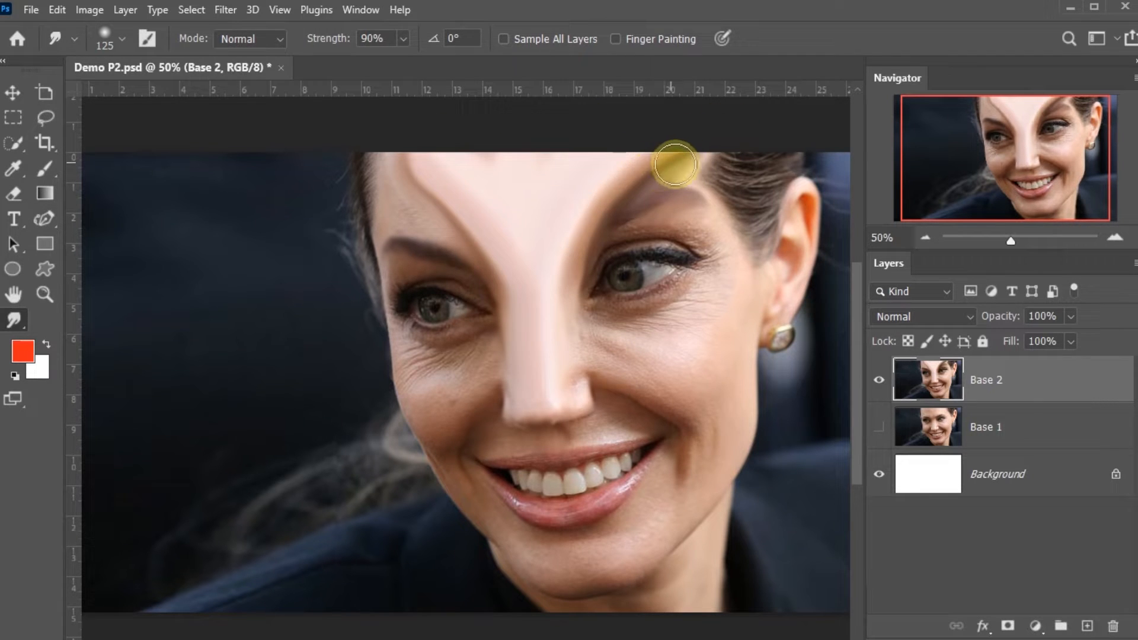
Undo the last forehead smears and retouch the upper ends of the V shape with shorter strokes
{"action": "key", "text": "ctrl+z"}
{"action": "key", "text": "ctrl+z"}
{"action": "key", "text": "ctrl+z"}
{"action": "left_click_drag", "start_coordinate": [628, 185], "coordinate": [653, 155]}
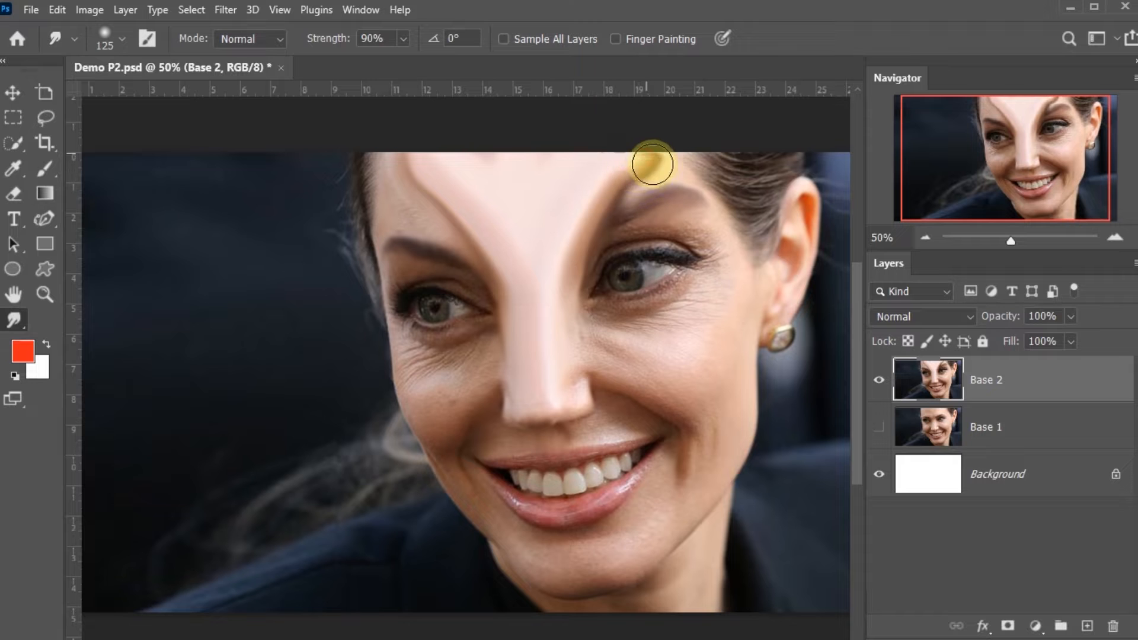
{"action": "mouse_move", "coordinate": [442, 189]}
{"action": "left_mouse_down"}
{"action": "mouse_move", "coordinate": [370, 164]}
{"action": "mouse_move", "coordinate": [399, 146]}
{"action": "mouse_move", "coordinate": [427, 155]}
{"action": "left_mouse_up"}
{"action": "key", "text": "ctrl+z"}
Show Base 1 and compare the smudged Base 2 with it at different magnifications
{"action": "left_click", "coordinate": [879, 427]}
{"action": "left_click", "coordinate": [880, 378]}
{"action": "left_click", "coordinate": [880, 378]}
{"action": "key", "text": "z"}
{"action": "mouse_move", "coordinate": [497, 388]}
{"action": "left_mouse_down"}
{"action": "mouse_move", "coordinate": [515, 386]}
{"action": "mouse_move", "coordinate": [456, 381]}
{"action": "mouse_move", "coordinate": [518, 394]}
{"action": "mouse_move", "coordinate": [488, 393]}
{"action": "mouse_move", "coordinate": [599, 381]}
{"action": "mouse_move", "coordinate": [591, 367]}
{"action": "mouse_move", "coordinate": [523, 356]}
{"action": "left_mouse_up"}
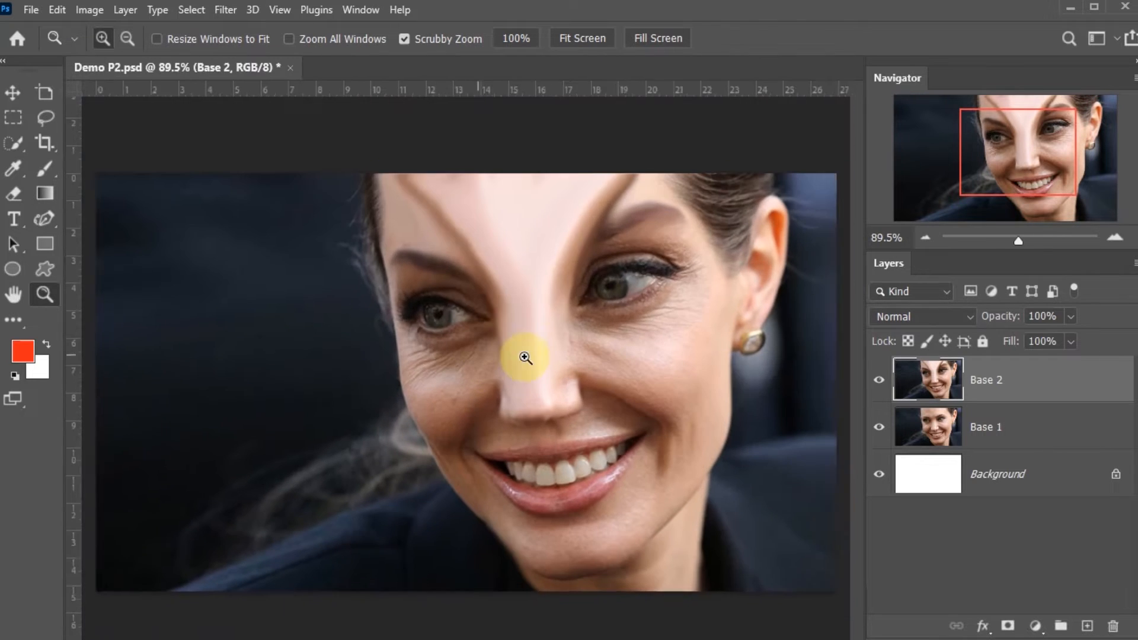
{"action": "left_click", "coordinate": [877, 378]}
{"action": "left_click", "coordinate": [877, 378]}
{"action": "left_click", "coordinate": [877, 378]}
{"action": "left_click", "coordinate": [877, 379]}
{"action": "left_click", "coordinate": [877, 379]}
{"action": "left_click", "coordinate": [878, 379]}
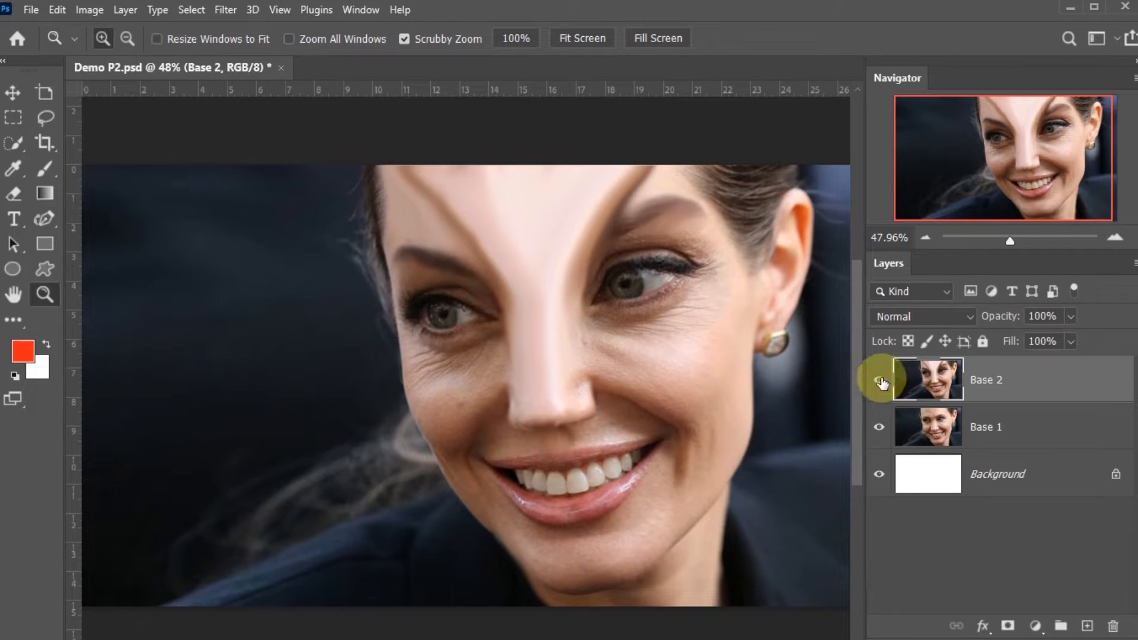
Lasso the forehead and eye area on Base 2, compress it downward slightly from its upper edge, deselect and compare the result
{"action": "key", "text": "l"}
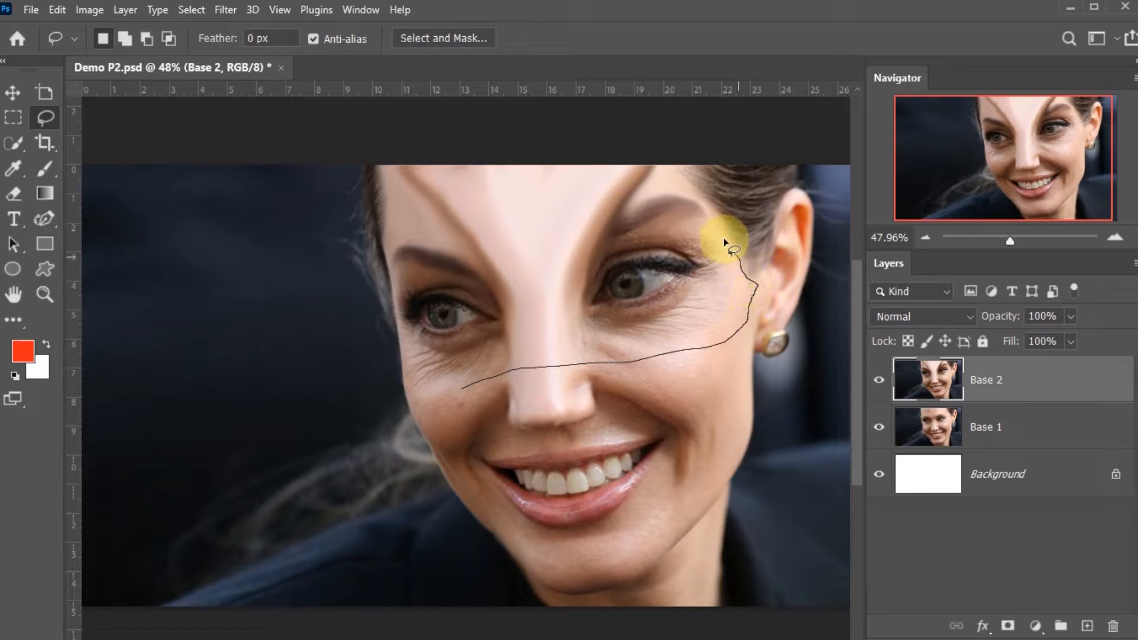
{"action": "left_click_drag", "start_coordinate": [402, 343], "coordinate": [415, 391]}
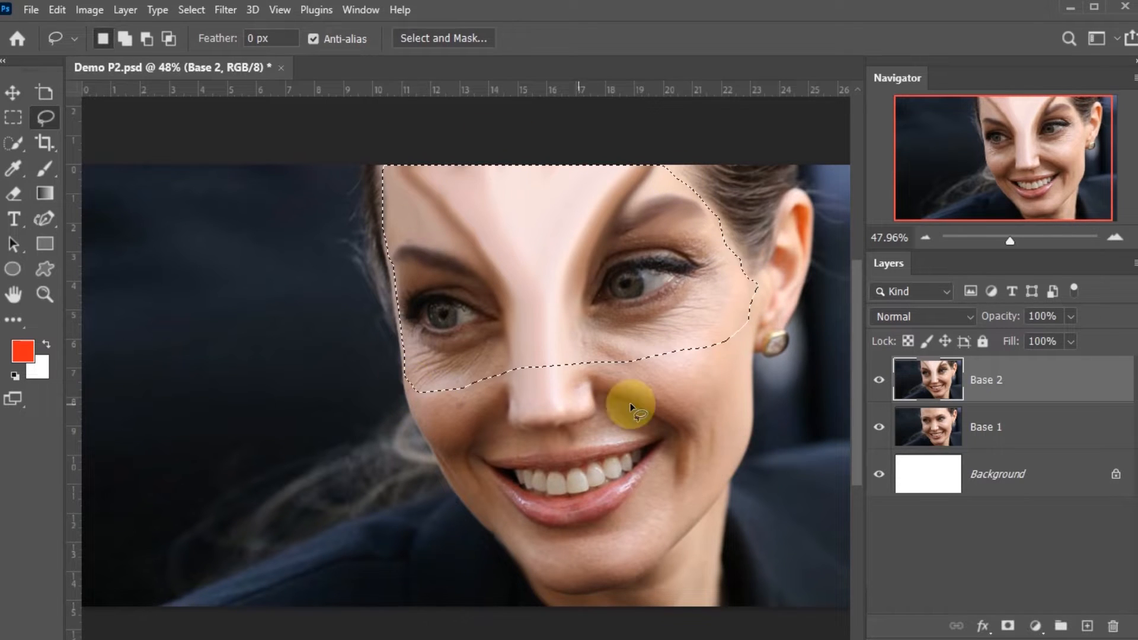
{"action": "key", "text": "ctrl+t"}
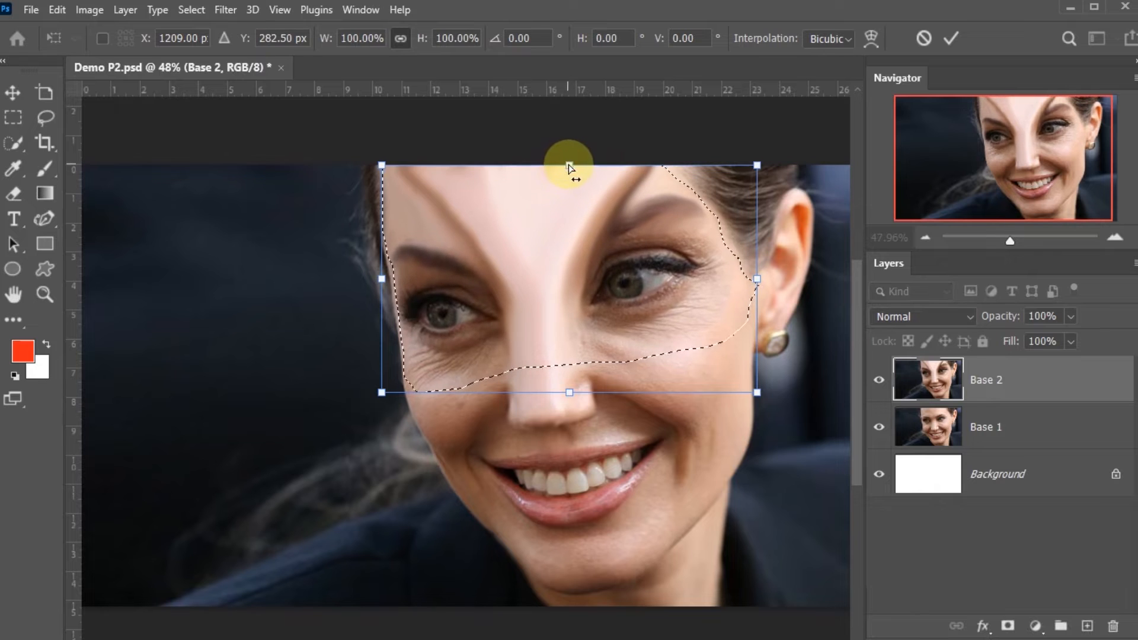
{"action": "left_click_drag", "start_coordinate": [568, 168], "coordinate": [580, 178]}
{"action": "key", "text": "Return"}
{"action": "key", "text": "ctrl+d"}
{"action": "left_click", "coordinate": [876, 381]}
{"action": "left_click", "coordinate": [876, 385]}
{"action": "left_click", "coordinate": [875, 383]}
{"action": "left_click", "coordinate": [877, 383]}
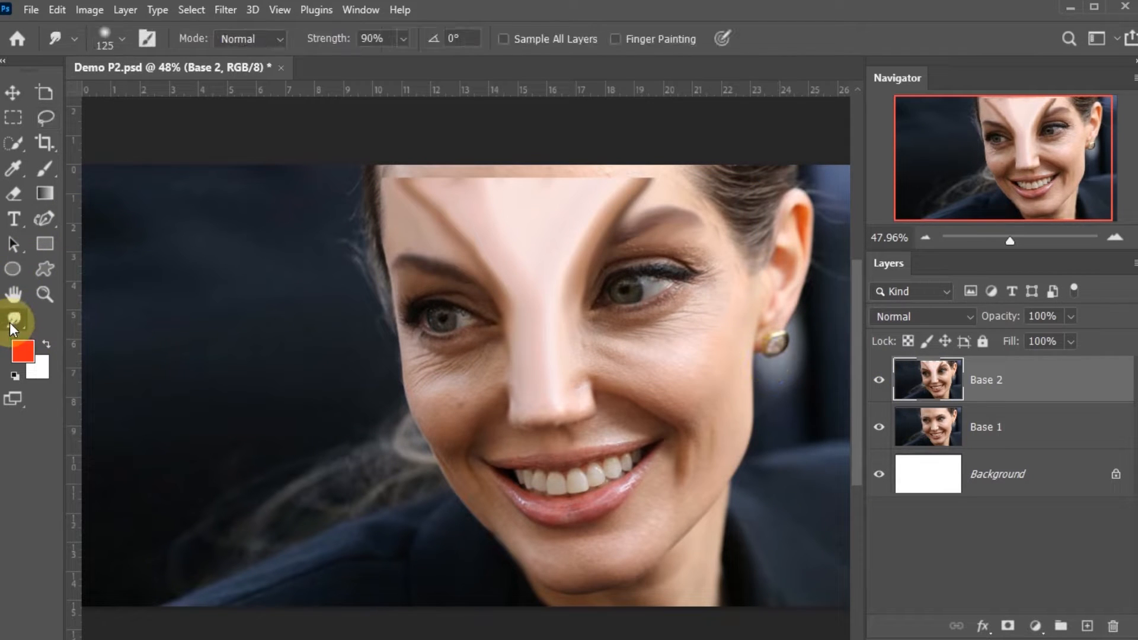
Smear the forehead skin up to the image's upper edge, and reshape the eyebrow nearer the ear with a 40–50 px Smudge brush at 62% strength
{"action": "mouse_move", "coordinate": [484, 184]}
{"action": "left_mouse_down"}
{"action": "mouse_move", "coordinate": [569, 170]}
{"action": "mouse_move", "coordinate": [658, 175]}
{"action": "mouse_move", "coordinate": [625, 173]}
{"action": "mouse_move", "coordinate": [668, 241]}
{"action": "mouse_move", "coordinate": [401, 168]}
{"action": "mouse_move", "coordinate": [449, 144]}
{"action": "mouse_move", "coordinate": [491, 231]}
{"action": "mouse_move", "coordinate": [454, 127]}
{"action": "left_mouse_up"}
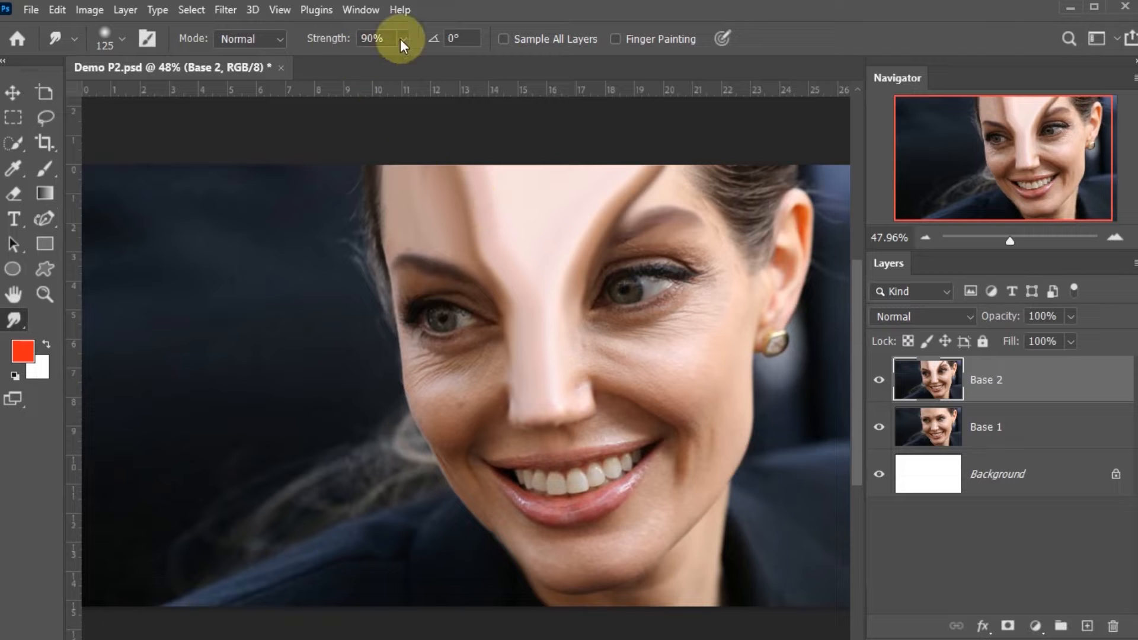
{"action": "key", "text": "bracketleft"}
{"action": "key", "text": "bracketleft"}
{"action": "key", "text": "bracketleft"}
{"action": "key", "text": "bracketleft"}
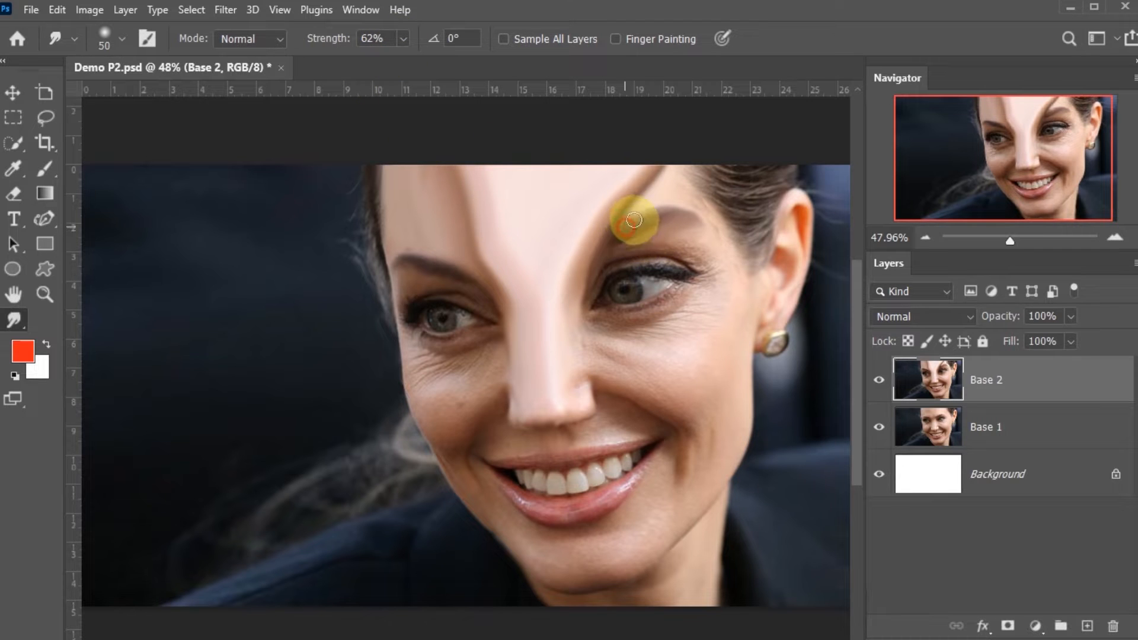
{"action": "left_click_drag", "start_coordinate": [634, 220], "coordinate": [672, 221]}
{"action": "key", "text": "bracketleft"}
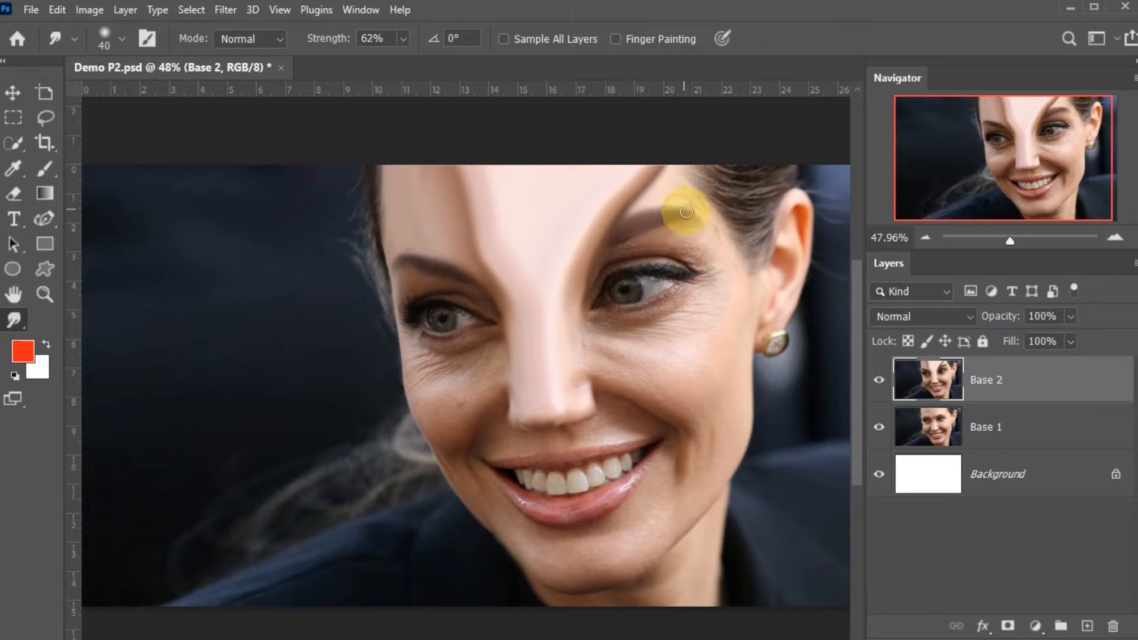
{"action": "left_click_drag", "start_coordinate": [712, 230], "coordinate": [733, 244]}
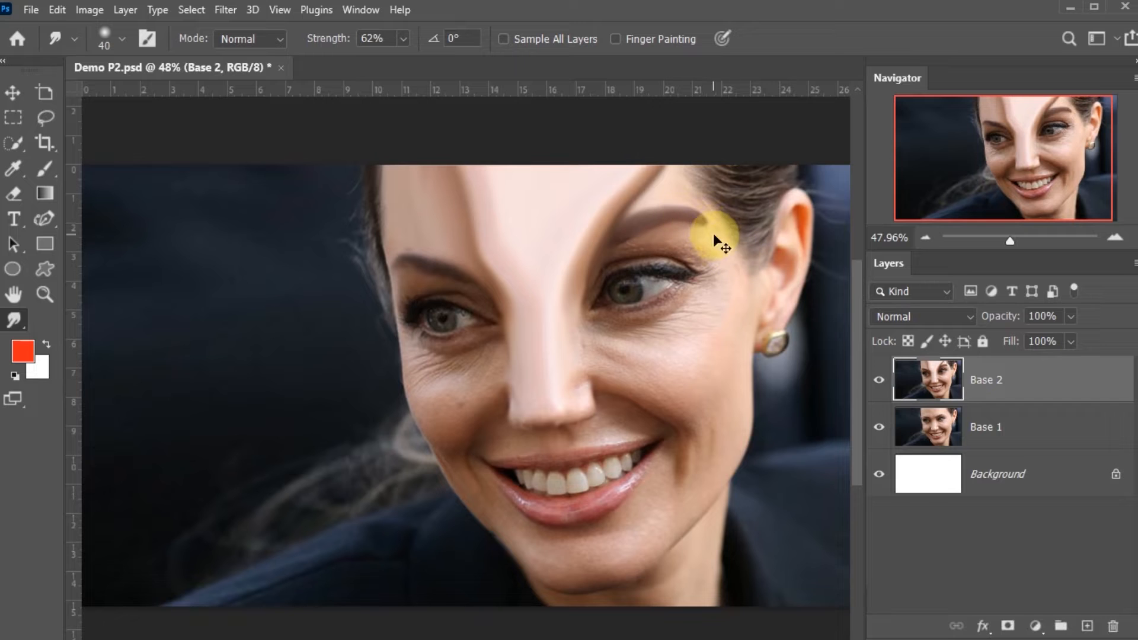
Lower the Smudge strength to 29% and refine the outer parts of both eyebrows with light strokes
{"action": "left_click", "coordinate": [403, 39]}
{"action": "left_click", "coordinate": [696, 215]}
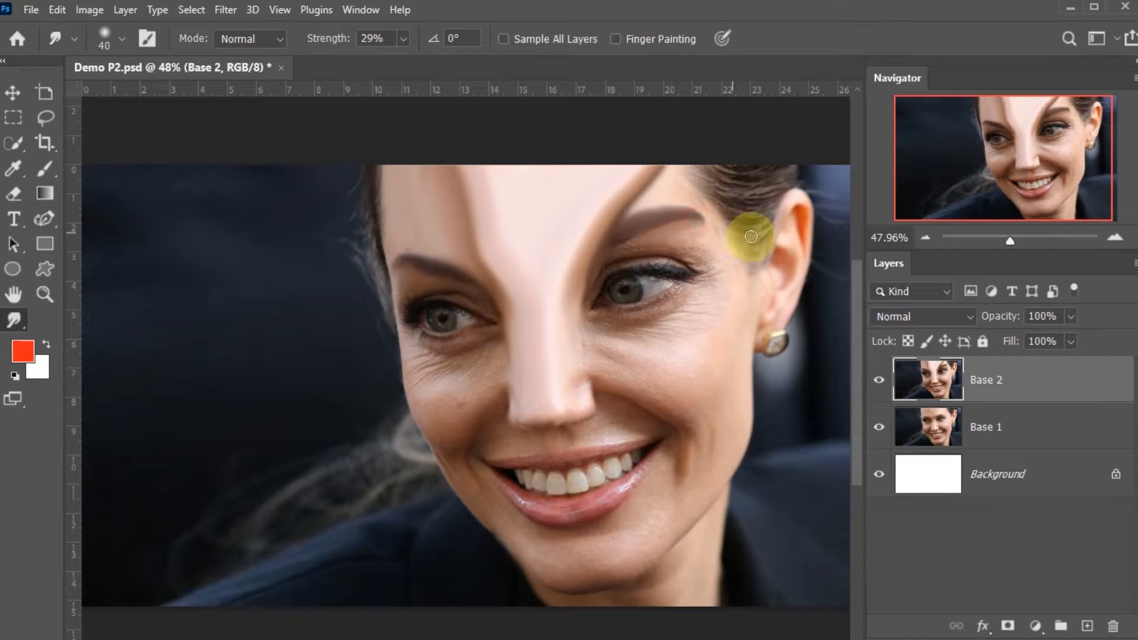
{"action": "mouse_move", "coordinate": [448, 268]}
{"action": "left_mouse_down"}
{"action": "mouse_move", "coordinate": [410, 255]}
{"action": "mouse_move", "coordinate": [411, 266]}
{"action": "left_mouse_up"}
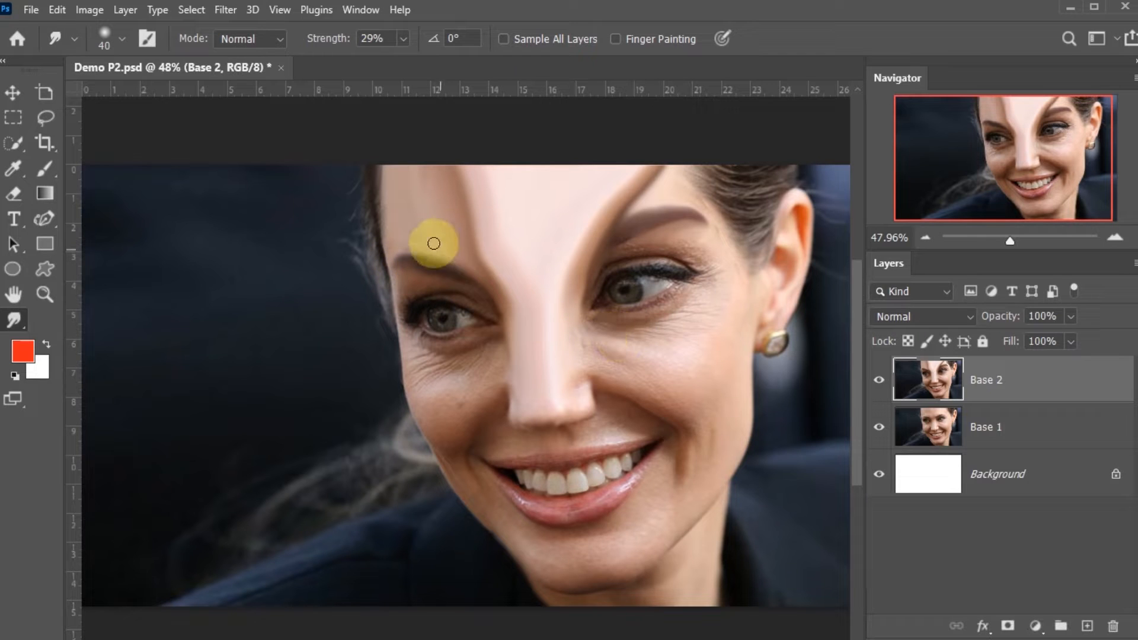
Sample pink skin from the upper nose bridge and paint over the dark streaks on the forehead with the Brush at 90% opacity
{"action": "key", "text": "i"}
{"action": "left_click", "coordinate": [514, 271]}
{"action": "key", "text": "b"}
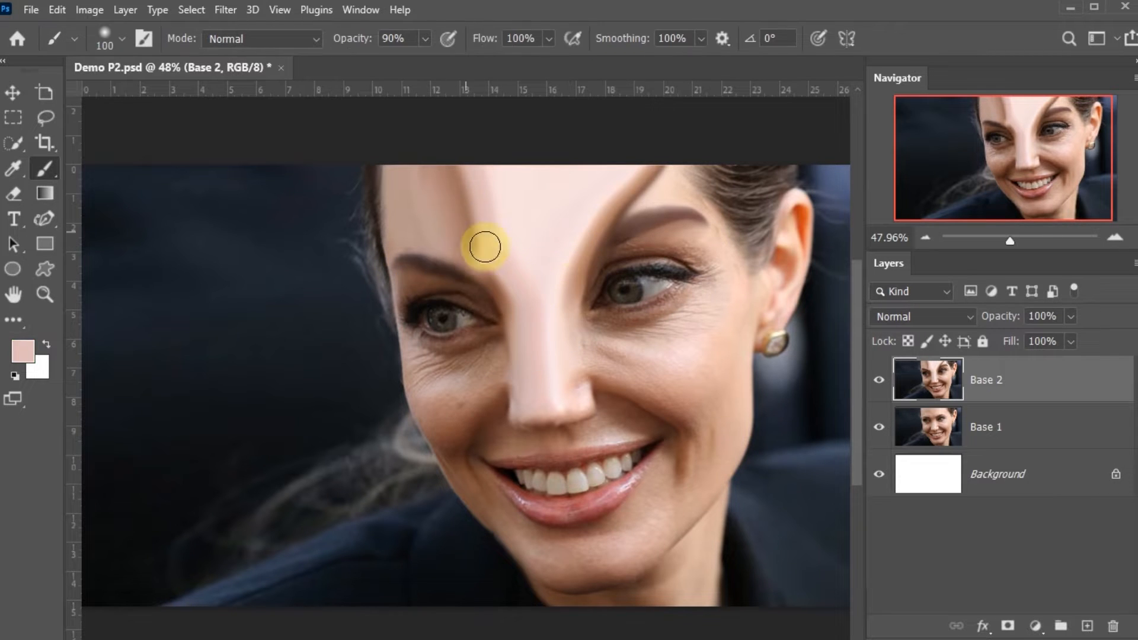
{"action": "mouse_move", "coordinate": [482, 257]}
{"action": "left_mouse_down"}
{"action": "mouse_move", "coordinate": [431, 154]}
{"action": "mouse_move", "coordinate": [452, 201]}
{"action": "mouse_move", "coordinate": [493, 185]}
{"action": "mouse_move", "coordinate": [639, 195]}
{"action": "mouse_move", "coordinate": [569, 242]}
{"action": "mouse_move", "coordinate": [644, 190]}
{"action": "mouse_move", "coordinate": [650, 160]}
{"action": "mouse_move", "coordinate": [631, 185]}
{"action": "mouse_move", "coordinate": [637, 175]}
{"action": "mouse_move", "coordinate": [596, 186]}
{"action": "mouse_move", "coordinate": [567, 260]}
{"action": "left_mouse_up"}
{"action": "mouse_move", "coordinate": [621, 163]}
{"action": "left_mouse_down"}
{"action": "mouse_move", "coordinate": [478, 239]}
{"action": "mouse_move", "coordinate": [492, 266]}
{"action": "left_mouse_up"}
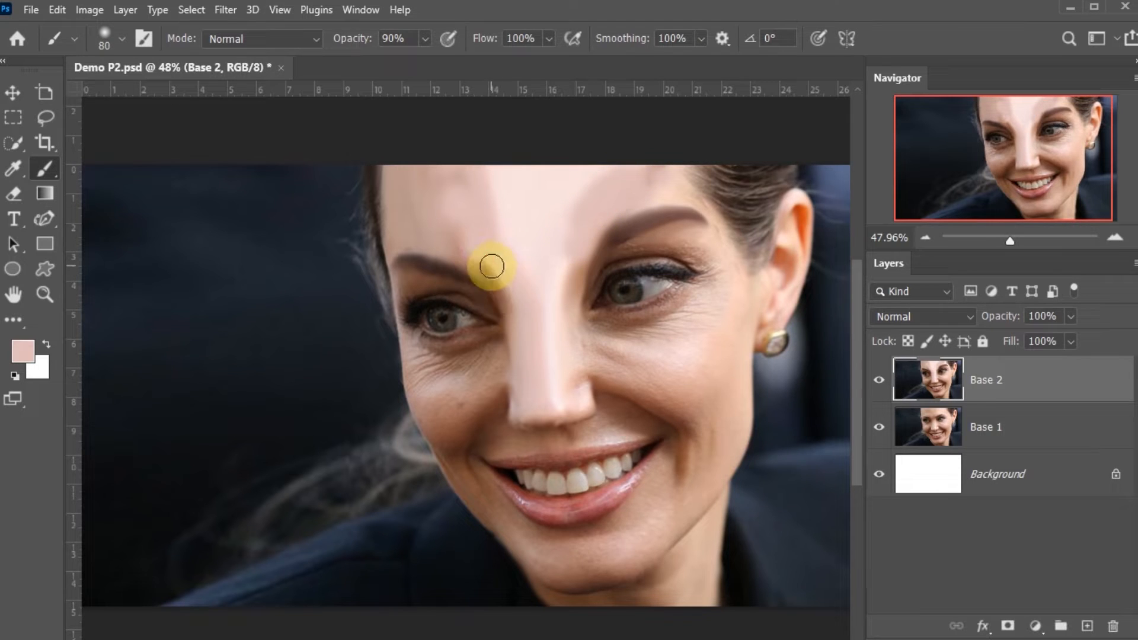
Sample skin from the nose bridge and paint along its edge beside the inner eyebrow with a 45 px brush
{"action": "left_click", "coordinate": [513, 316], "text": "alt"}
{"action": "left_click", "coordinate": [525, 324], "text": "alt"}
{"action": "left_click_drag", "start_coordinate": [509, 298], "coordinate": [513, 319]}
{"action": "left_click_drag", "start_coordinate": [470, 245], "coordinate": [500, 291]}
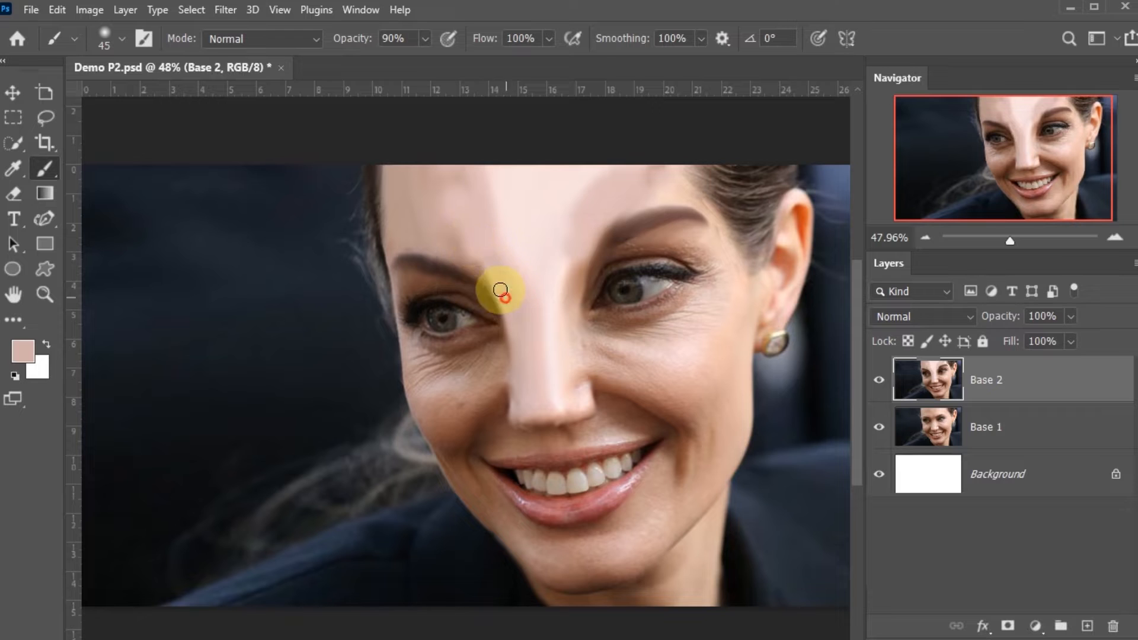
{"action": "left_click_drag", "start_coordinate": [443, 244], "coordinate": [475, 269]}
Sample the skin above the eyebrow farther from the ear and clean up its inner end with a 60 px brush
{"action": "left_click", "coordinate": [436, 236], "text": "alt"}
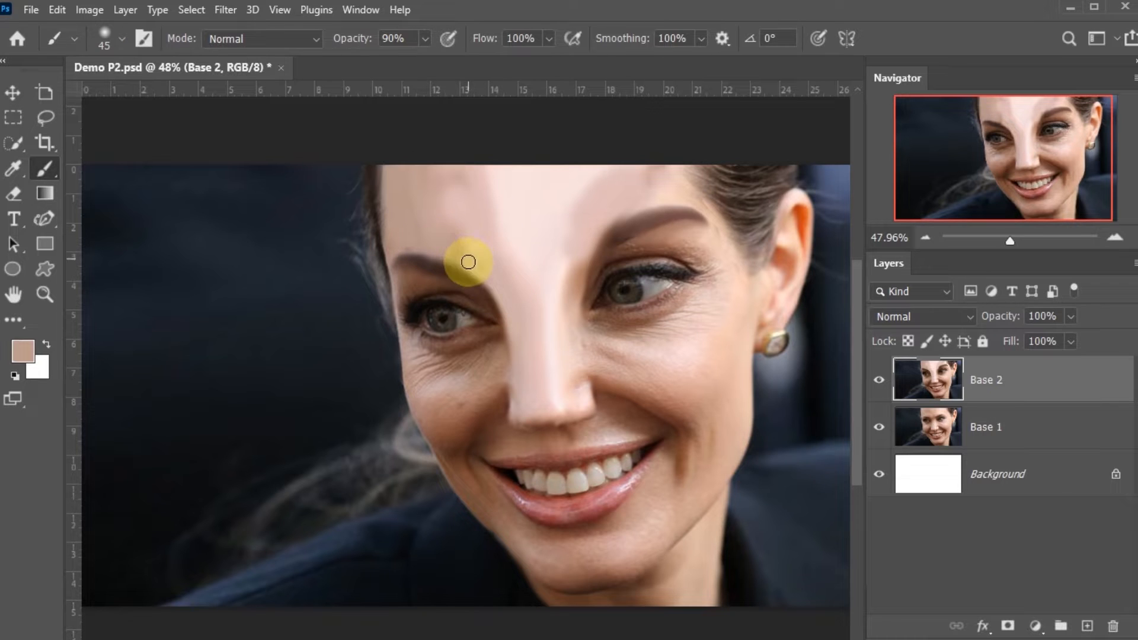
{"action": "key", "text": "bracketright"}
{"action": "key", "text": "bracketright"}
{"action": "left_click", "coordinate": [478, 259]}
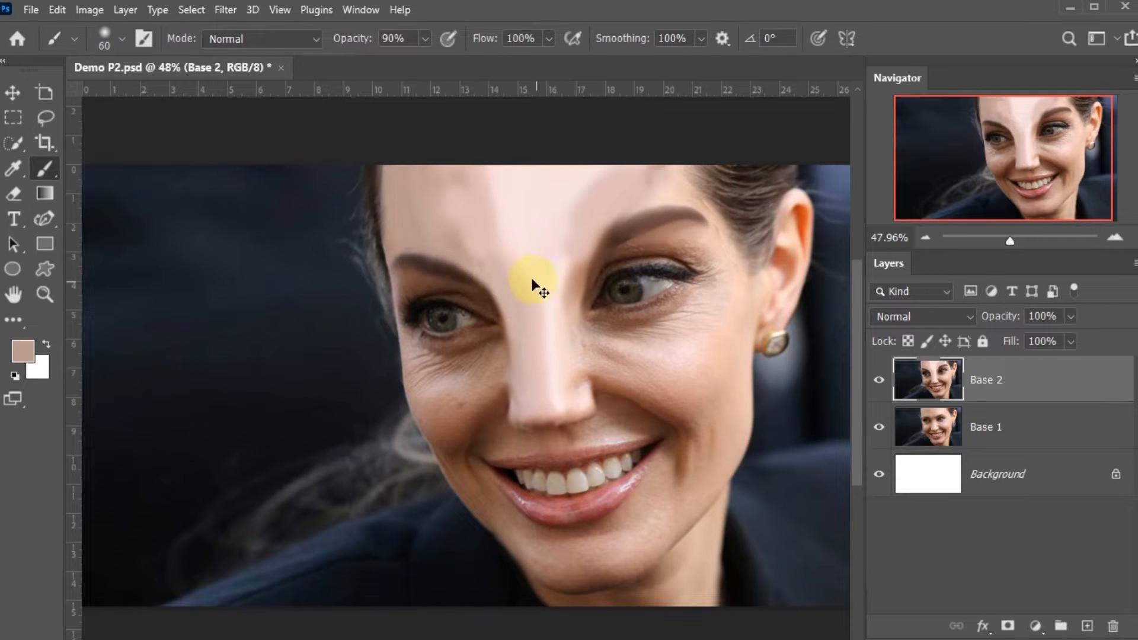
Sample a forehead skin tone and paint over the uneven patch above that eyebrow with an 80 px brush
{"action": "left_click", "coordinate": [444, 209], "text": "alt"}
{"action": "key", "text": "bracketright"}
{"action": "key", "text": "bracketright"}
{"action": "left_click_drag", "start_coordinate": [470, 259], "coordinate": [452, 229]}
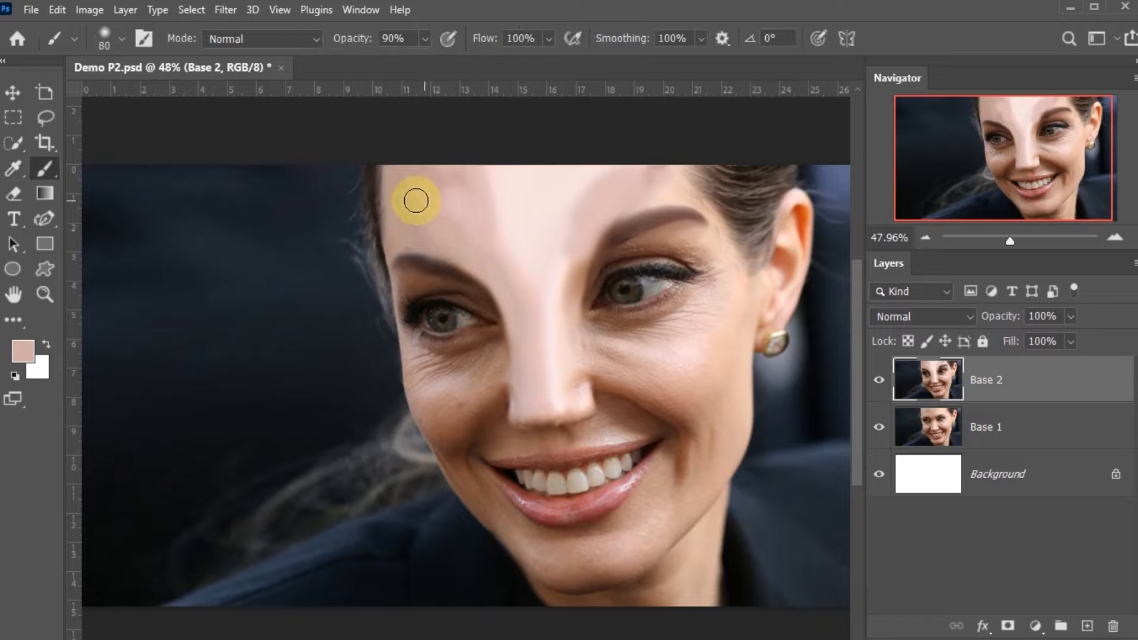
Sample the light mid-forehead skin and softly blend the forehead's colour edges with a 150 px brush at 31% opacity
{"action": "key", "text": "bracketright"}
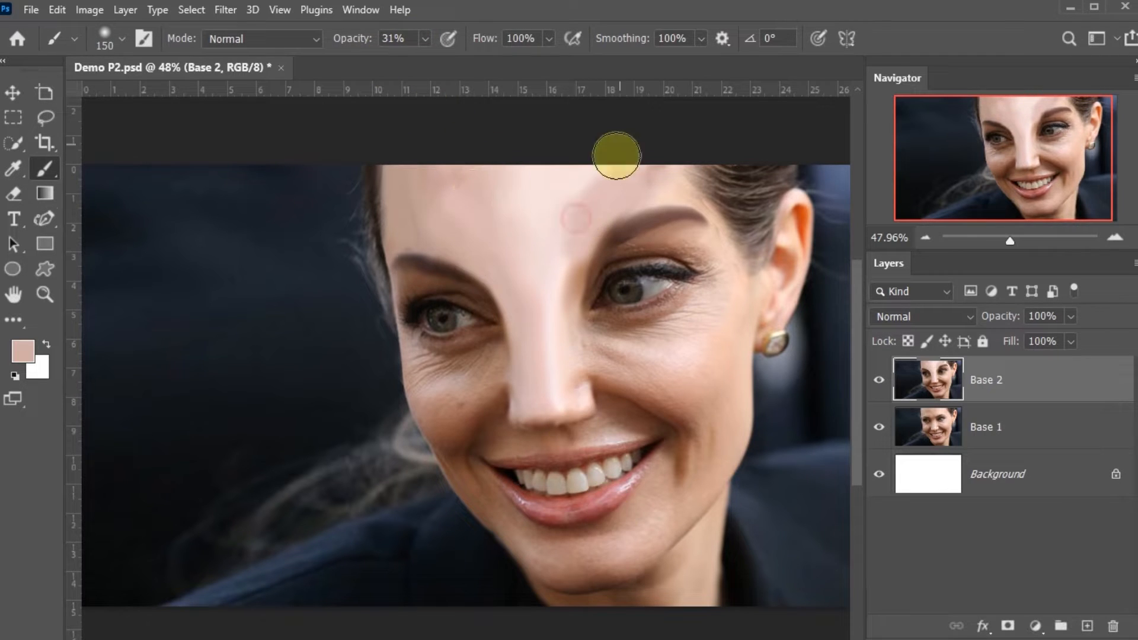
{"action": "key", "text": "i"}
{"action": "left_click", "coordinate": [554, 190]}
{"action": "key", "text": "b"}
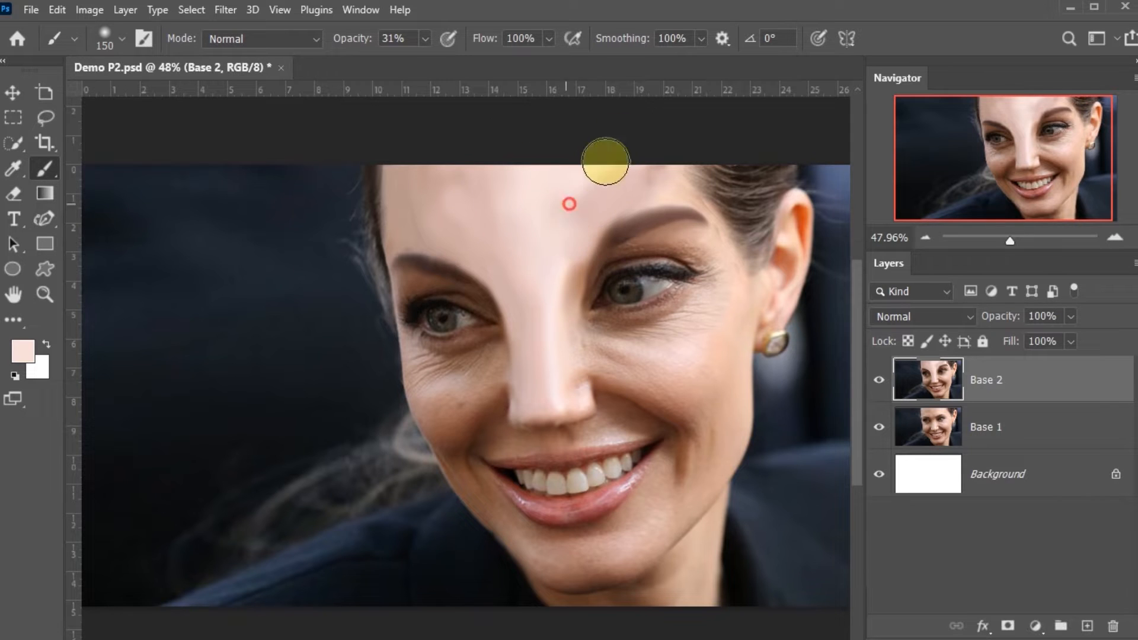
{"action": "left_click_drag", "start_coordinate": [577, 209], "coordinate": [557, 240]}
Set the brush to 66% opacity and 90 px, and lighten the upper nose bridge between the eyes
{"action": "left_click", "coordinate": [425, 39]}
{"action": "left_click_drag", "start_coordinate": [422, 60], "coordinate": [446, 61]}
{"action": "key", "text": "bracketleft"}
{"action": "key", "text": "bracketleft"}
{"action": "key", "text": "bracketleft"}
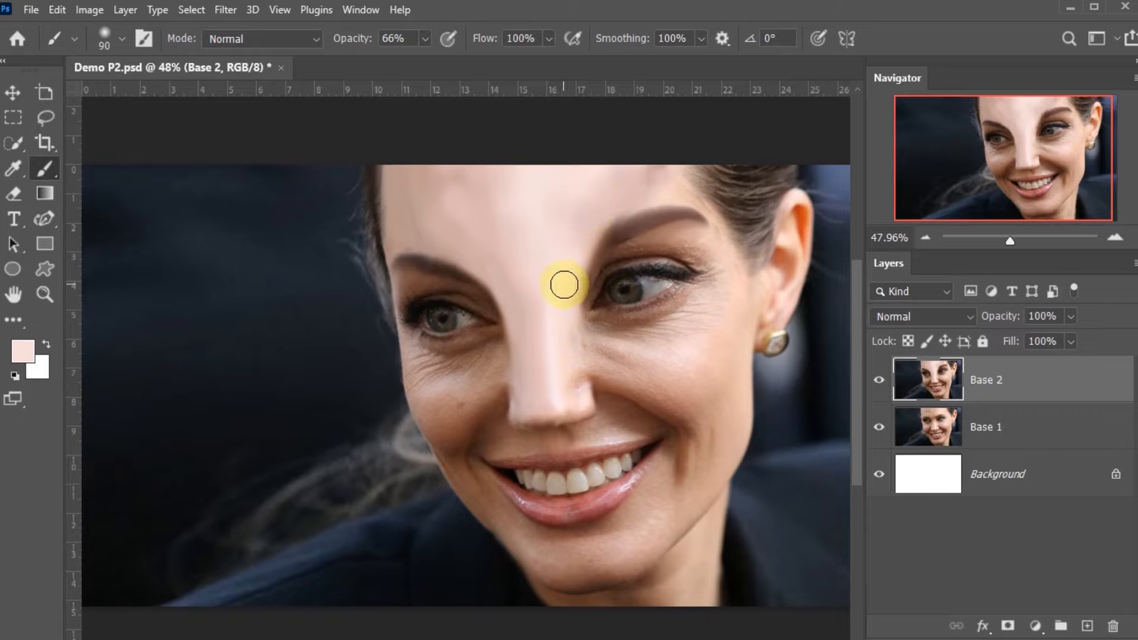
Compare the retouched Base 2 layer with the original face on Base 1
{"action": "left_click", "coordinate": [878, 380]}
{"action": "left_click", "coordinate": [877, 380]}
{"action": "left_click", "coordinate": [878, 380]}
{"action": "left_click", "coordinate": [878, 380]}
Blend the painted forehead and nose bridge tones with an enlarged Smudge brush at 52% strength
{"action": "left_click", "coordinate": [14, 320]}
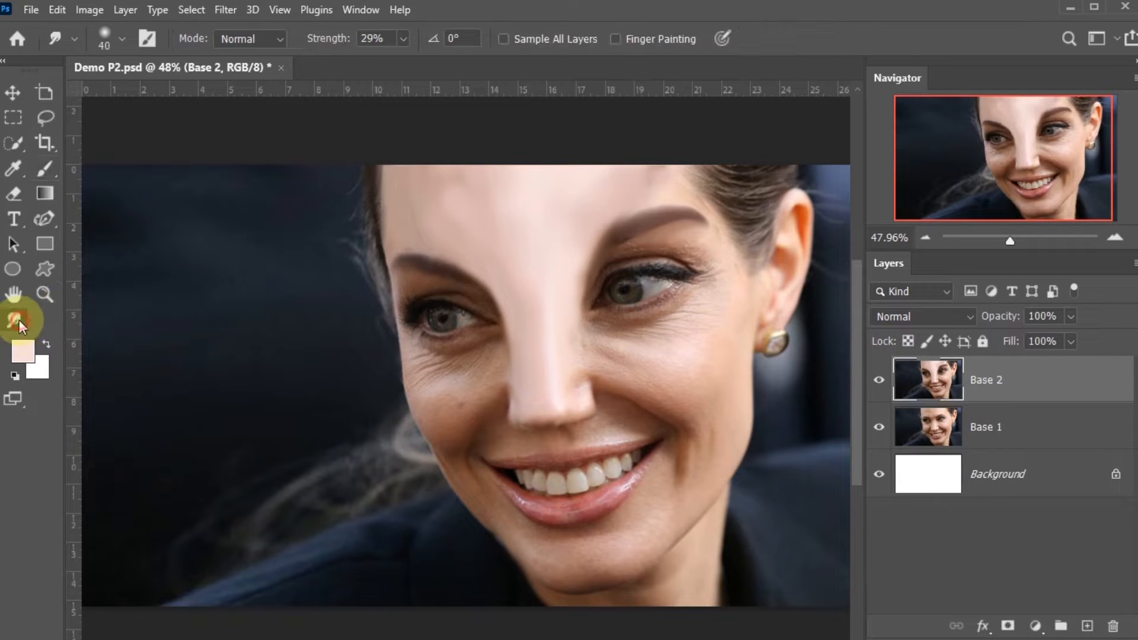
{"action": "left_click", "coordinate": [403, 38]}
{"action": "left_click_drag", "start_coordinate": [405, 61], "coordinate": [417, 61]}
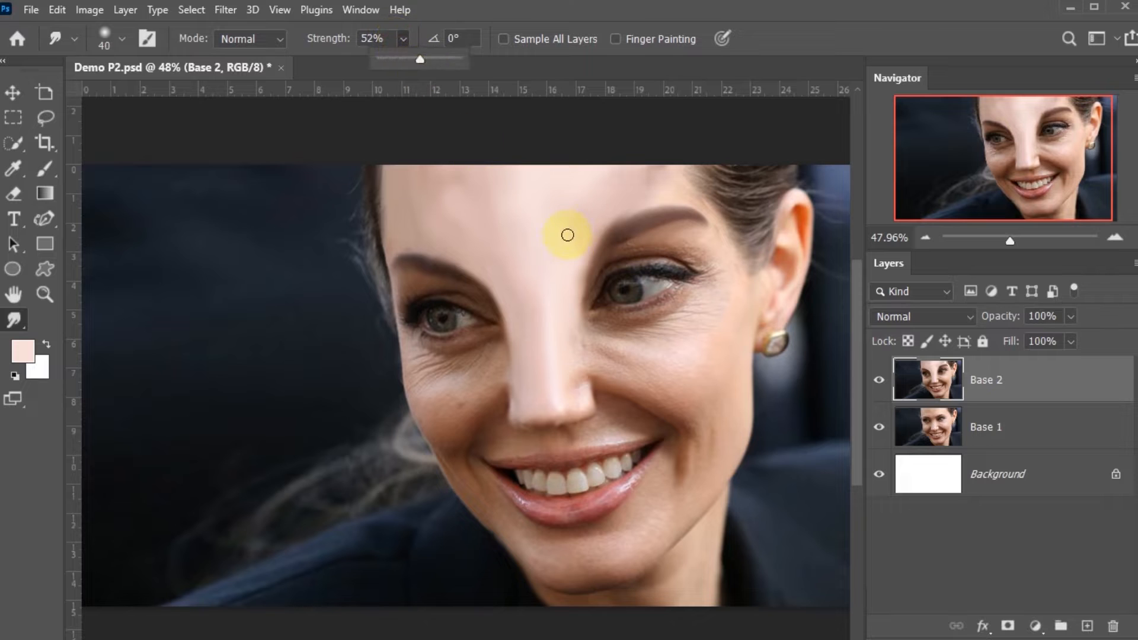
{"action": "key", "text": "bracketright"}
{"action": "key", "text": "bracketright"}
{"action": "key", "text": "bracketright"}
{"action": "key", "text": "bracketright"}
{"action": "key", "text": "bracketright"}
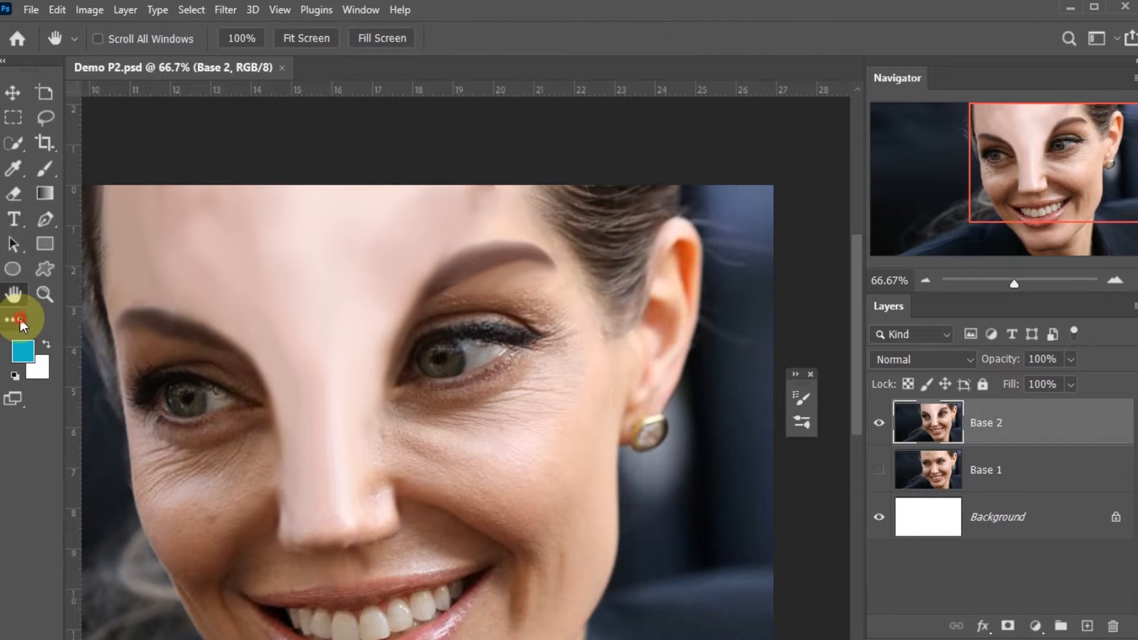
Stretch the top of the ear upward into a pointed tip with the Smudge tool at 100% strength, using 125 and 90 px brushes
{"action": "left_click", "coordinate": [16, 320]}
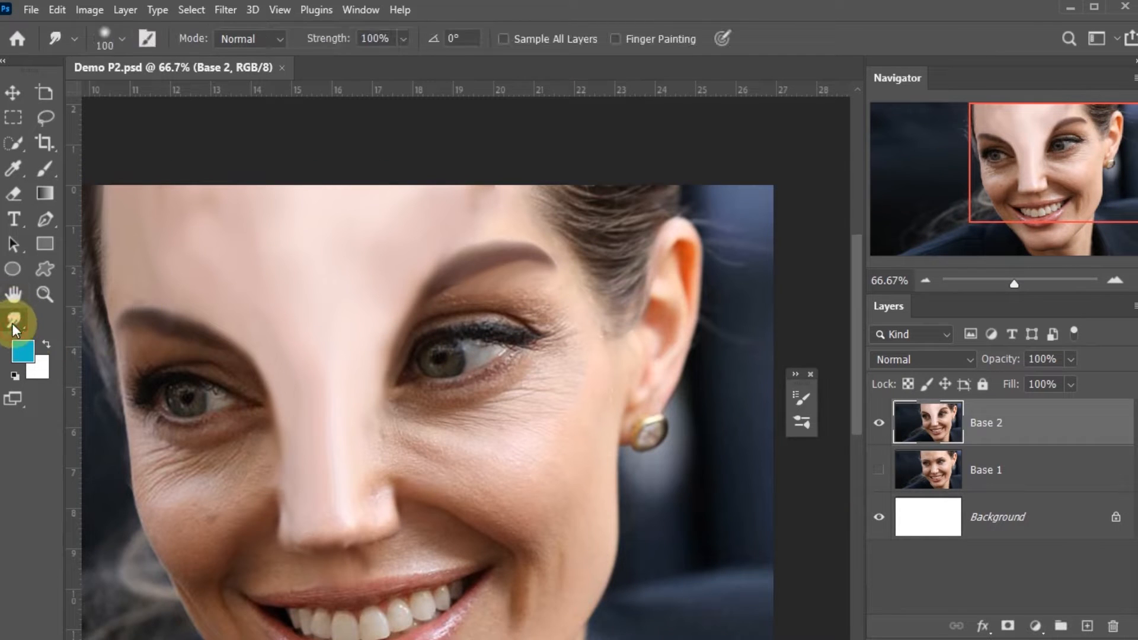
{"action": "left_click_drag", "start_coordinate": [681, 248], "coordinate": [684, 227]}
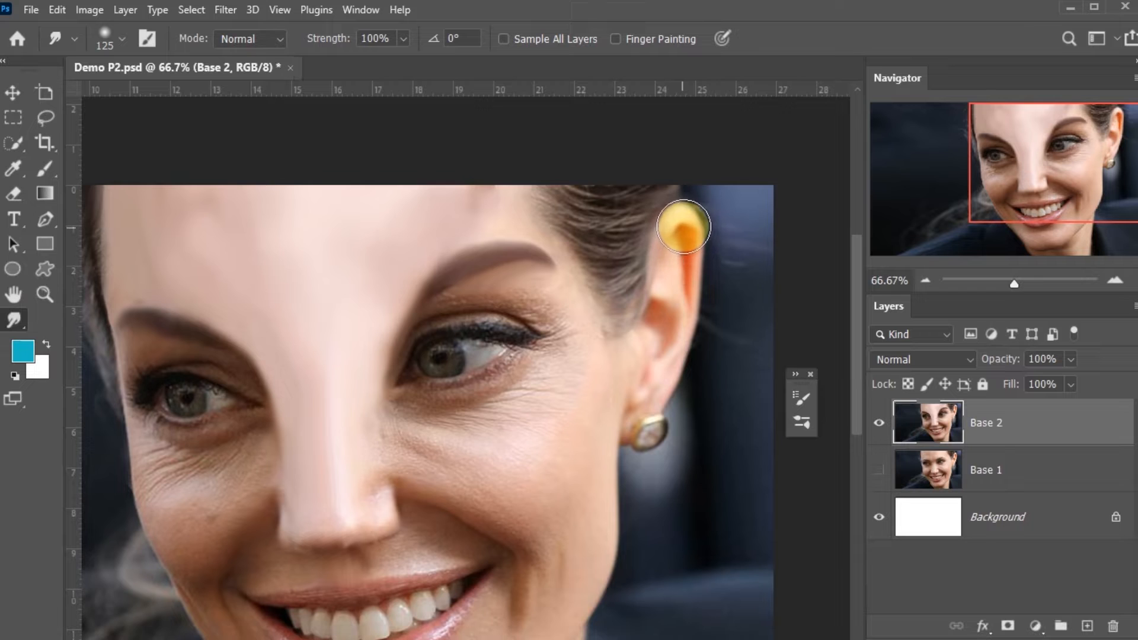
{"action": "left_click_drag", "start_coordinate": [688, 274], "coordinate": [696, 243]}
{"action": "left_click_drag", "start_coordinate": [689, 280], "coordinate": [700, 215]}
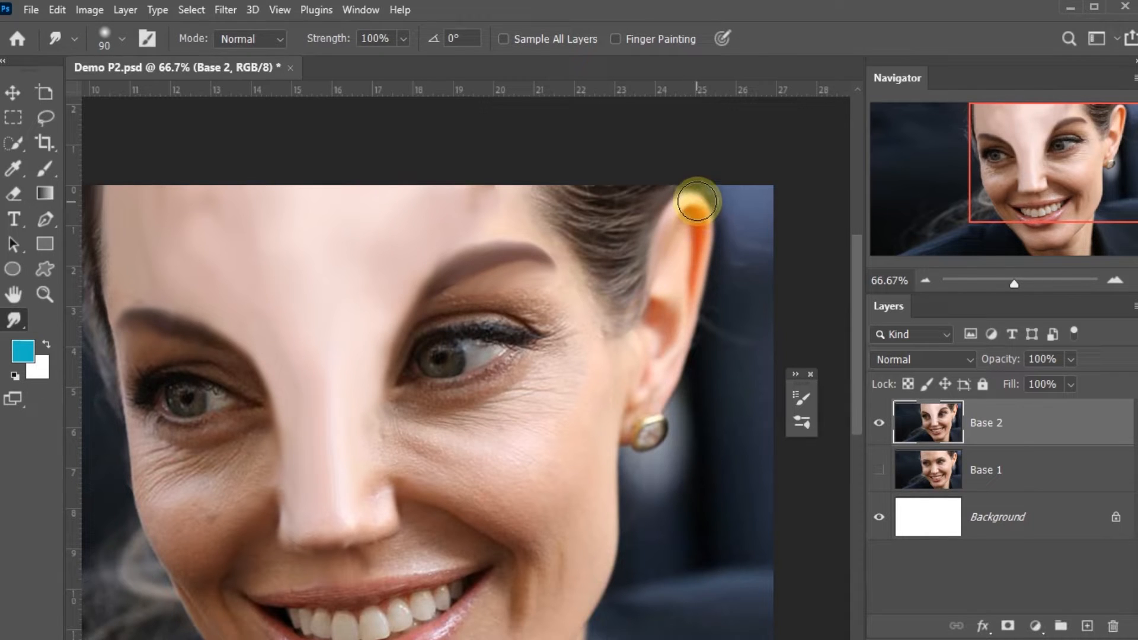
{"action": "left_click_drag", "start_coordinate": [691, 232], "coordinate": [690, 232]}
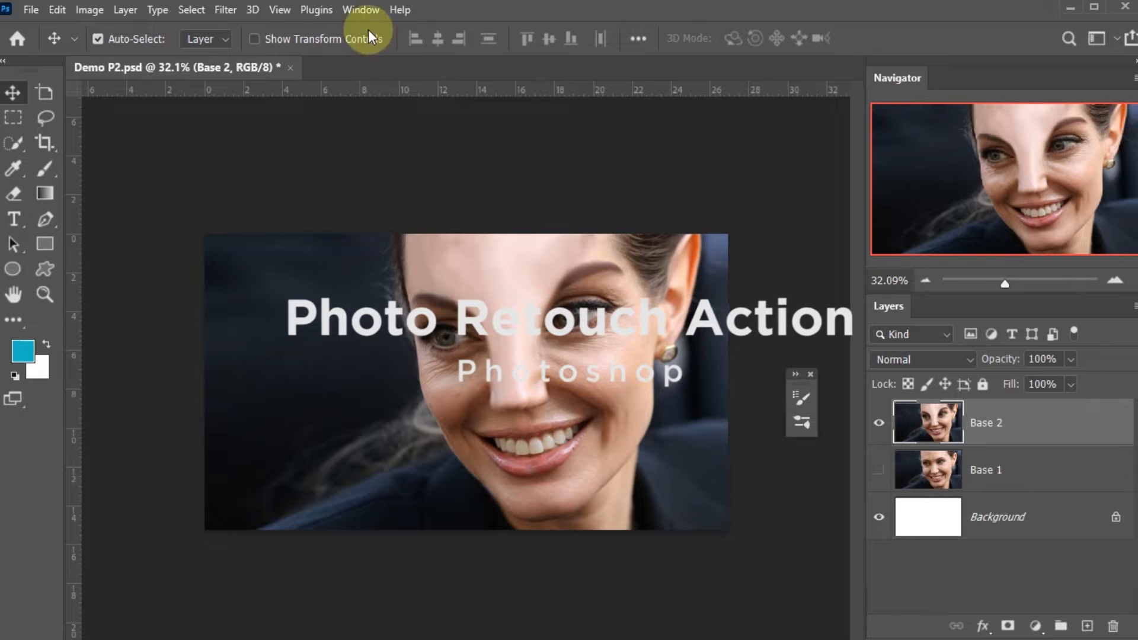
Show the Actions panel, expand the Photo Retouch Effect set and widen the panel to read its action names
{"action": "left_click", "coordinate": [358, 9]}
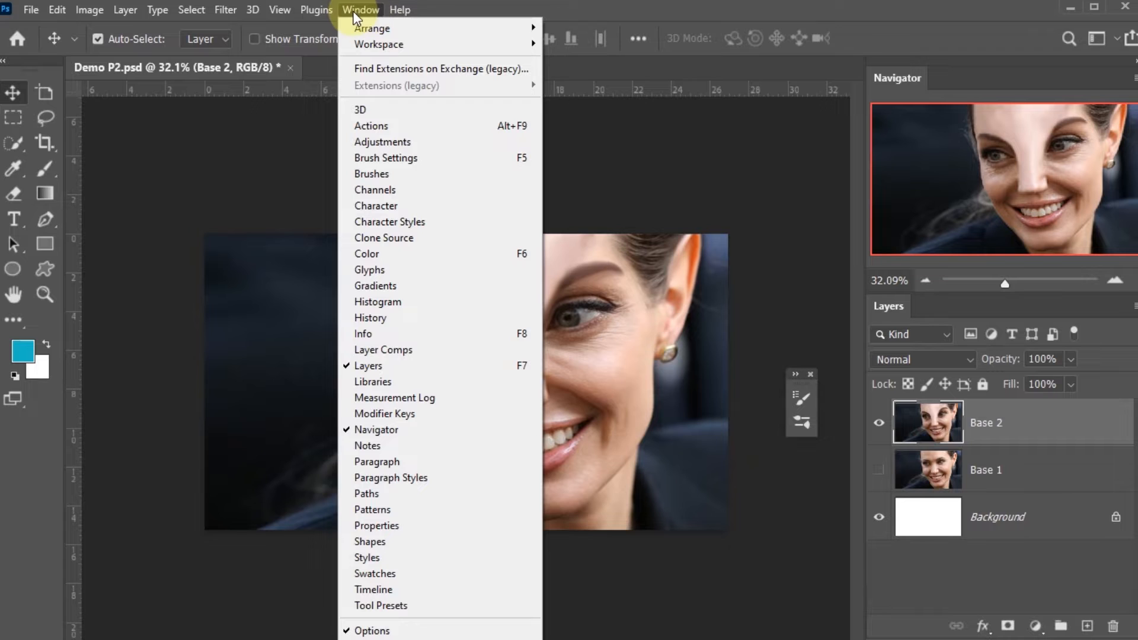
{"action": "left_click", "coordinate": [433, 126]}
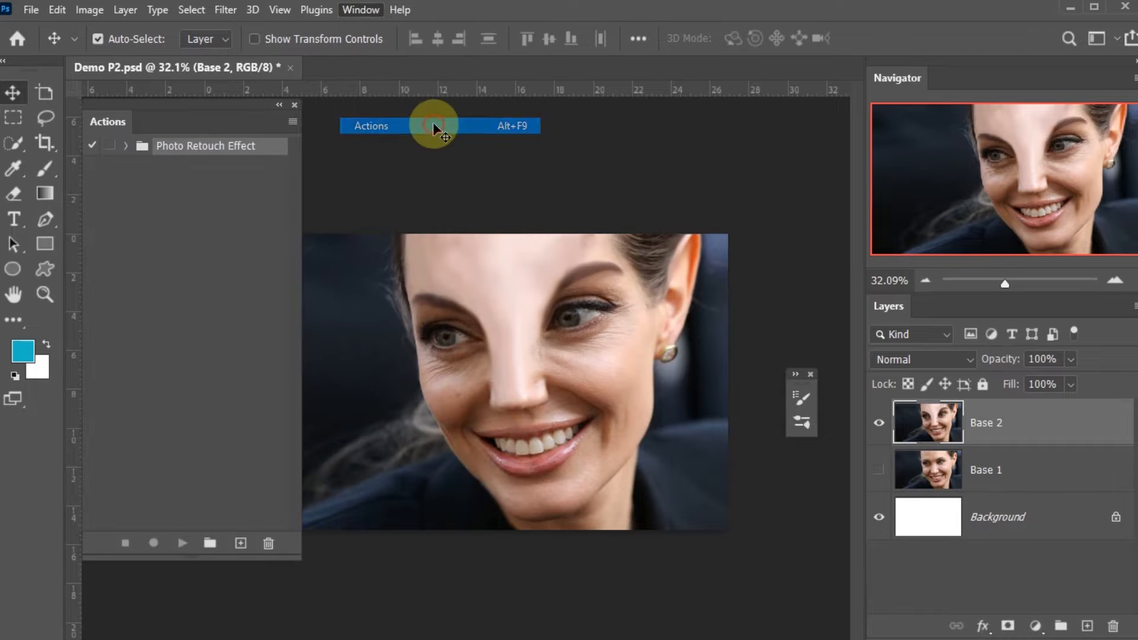
{"action": "left_click", "coordinate": [126, 146]}
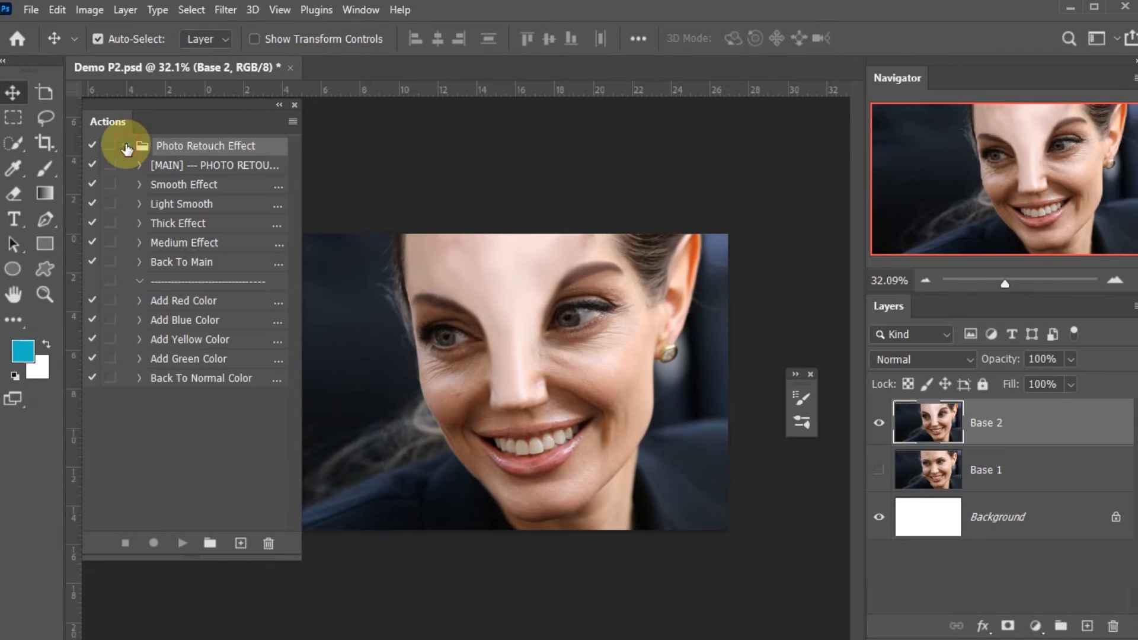
{"action": "left_click", "coordinate": [126, 146]}
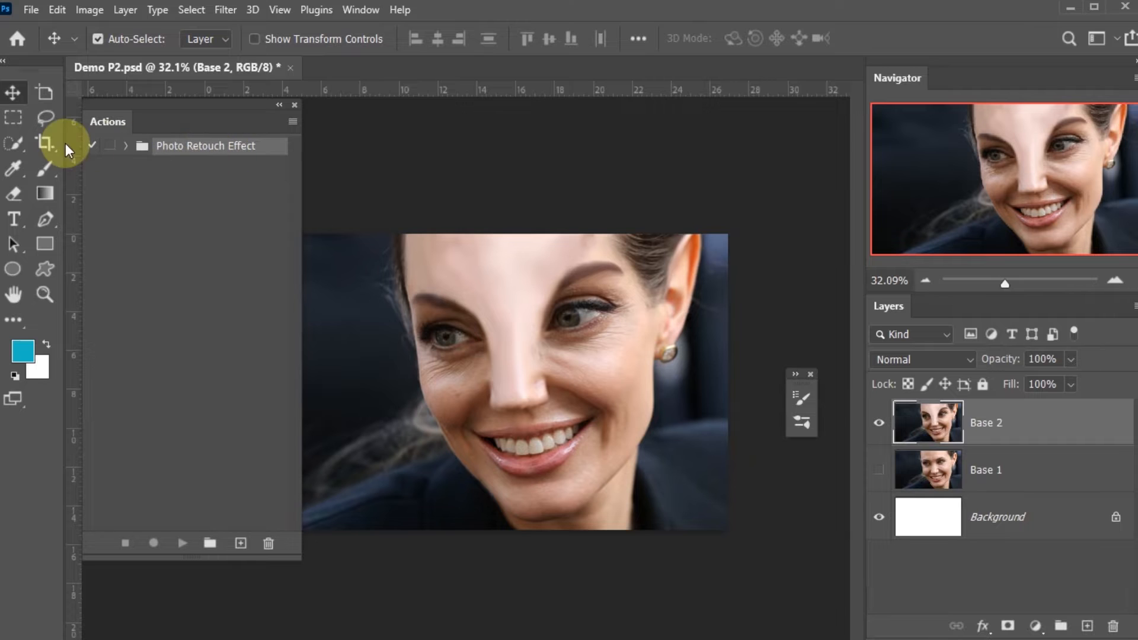
{"action": "left_click", "coordinate": [127, 146]}
{"action": "left_click", "coordinate": [167, 166]}
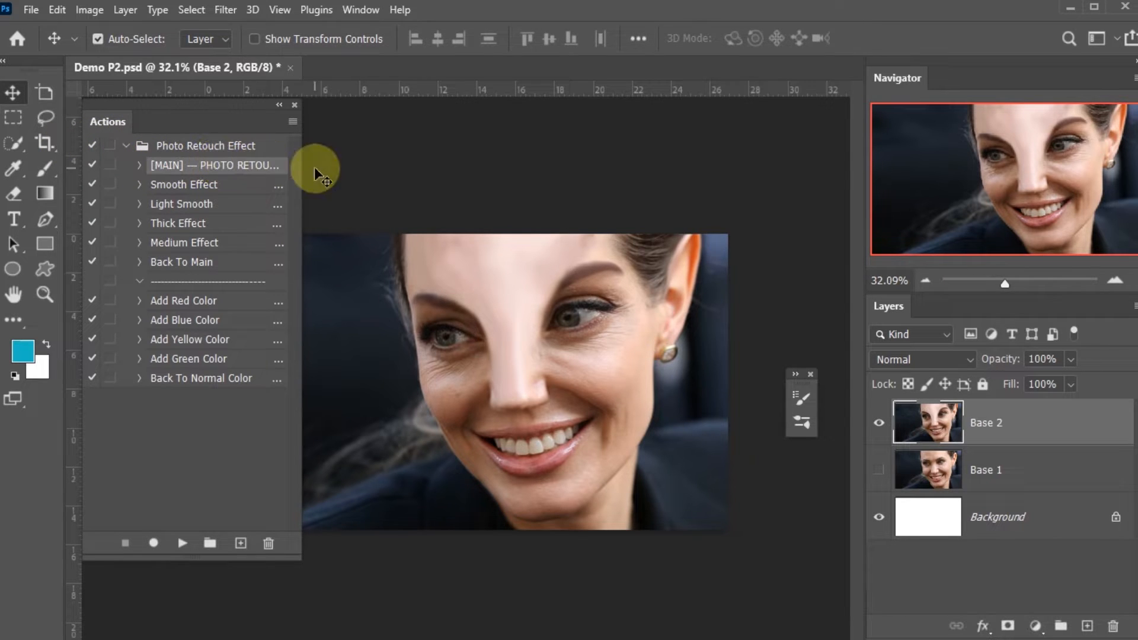
{"action": "left_click_drag", "start_coordinate": [301, 169], "coordinate": [357, 170]}
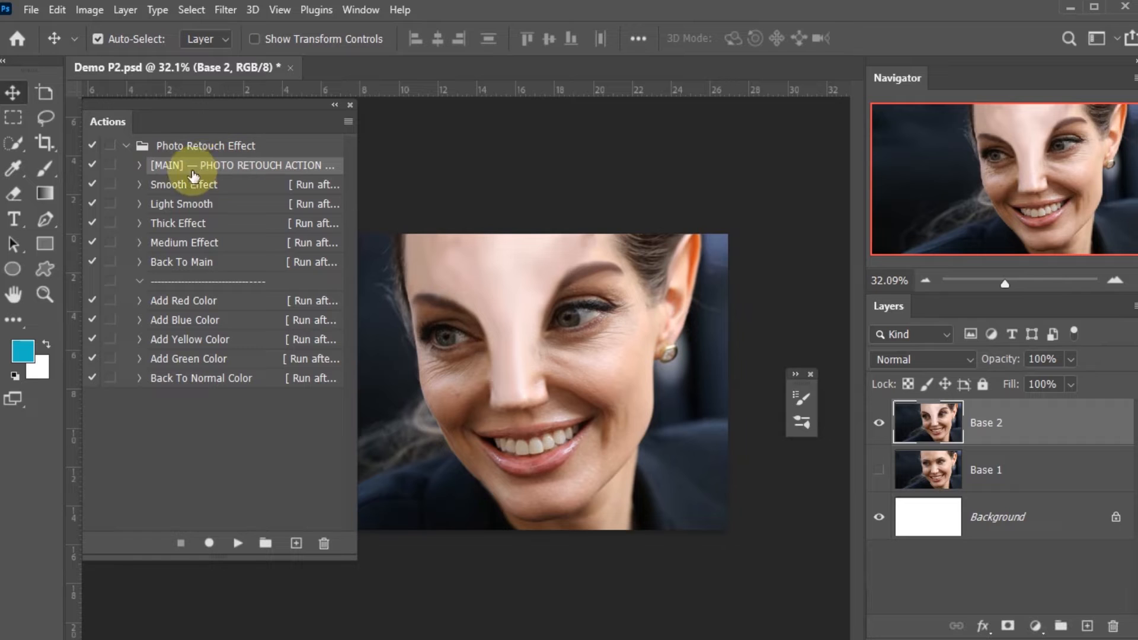
Check the Base 2 layer and run the [MAIN] PHOTO RETOUCH ACTION on it
{"action": "left_click", "coordinate": [180, 146]}
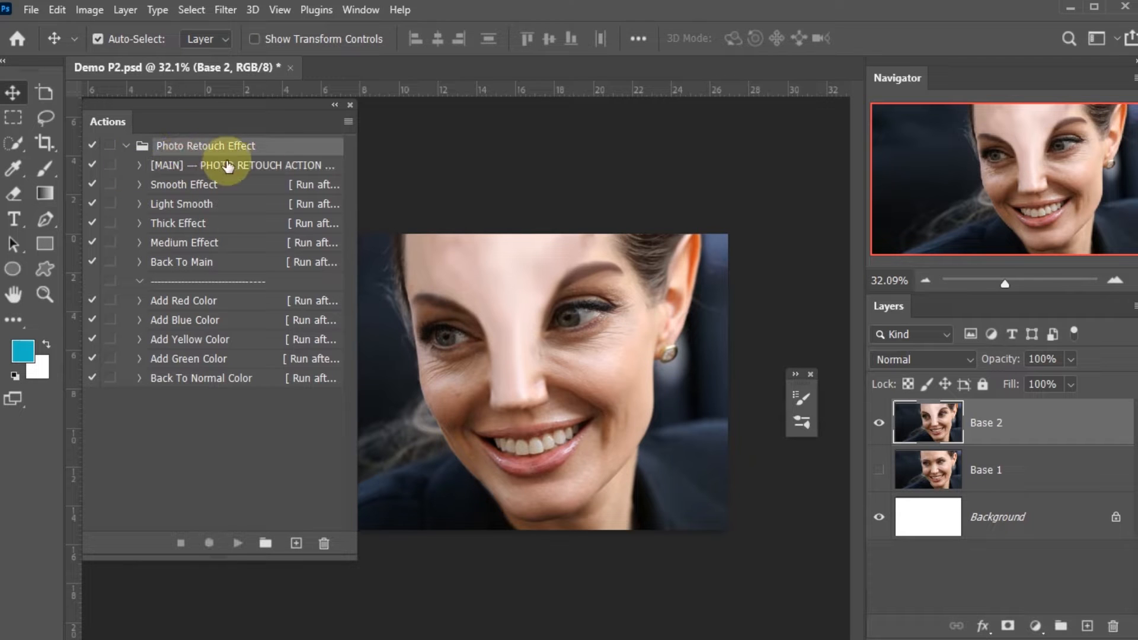
{"action": "left_click", "coordinate": [191, 167]}
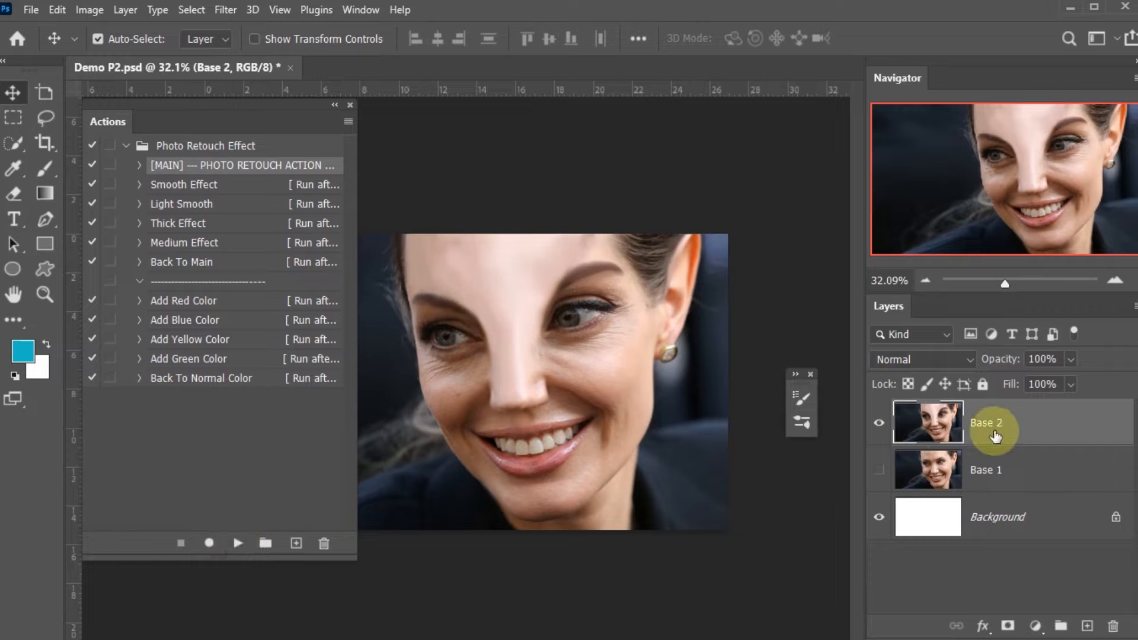
{"action": "left_click", "coordinate": [879, 423]}
{"action": "left_click", "coordinate": [879, 422]}
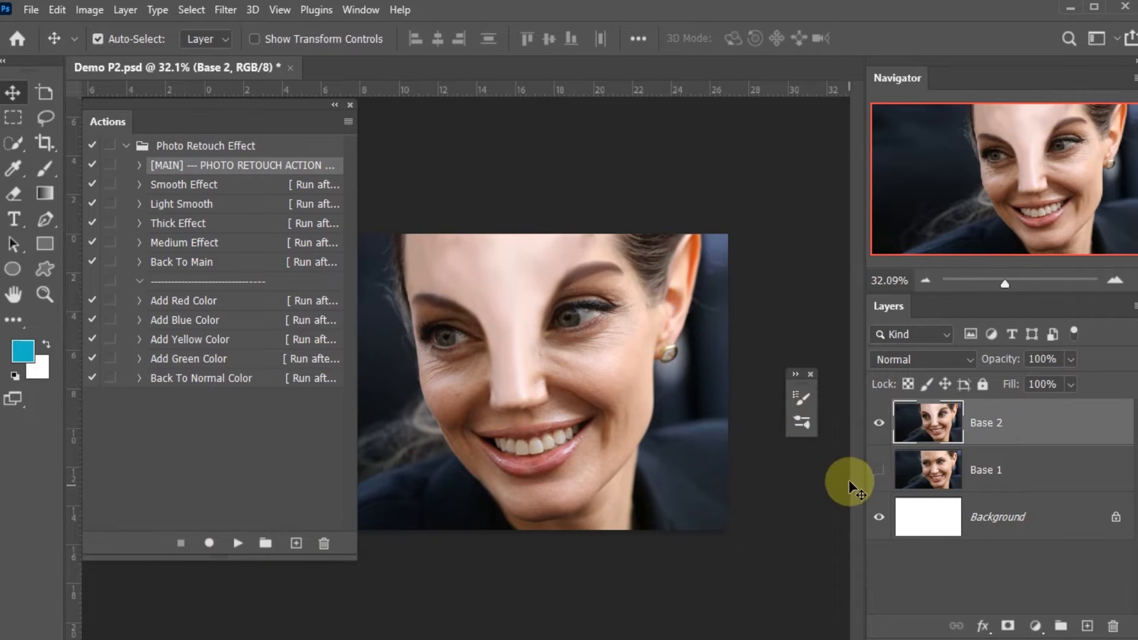
{"action": "left_click", "coordinate": [236, 544]}
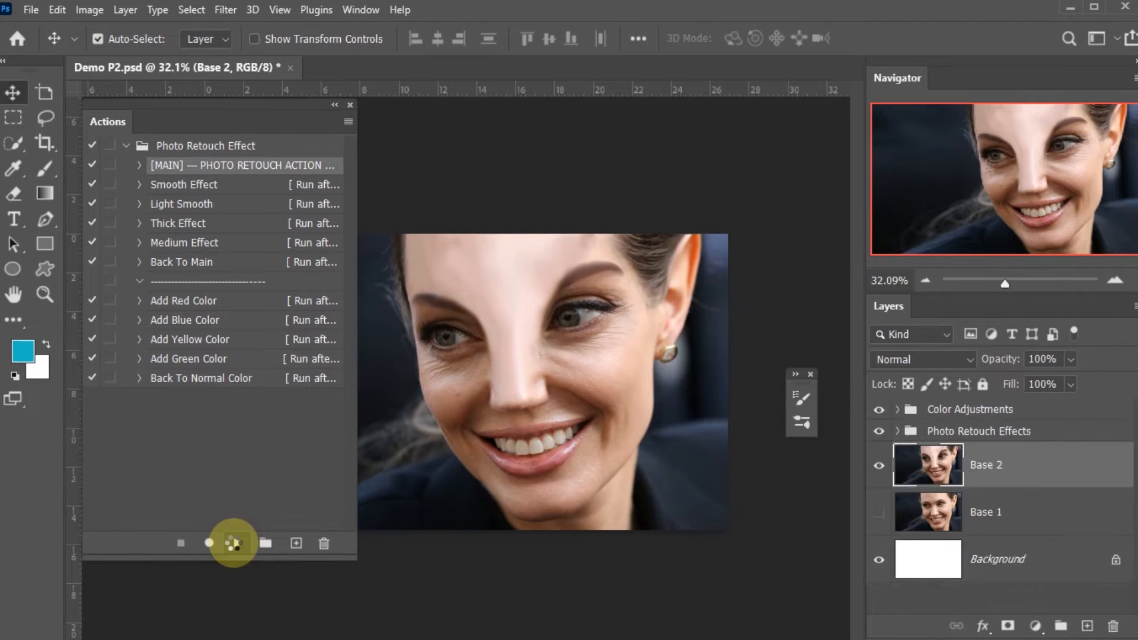
Close the Actions panel and the floating brush panels, and compare the image with and without the PHOTO RETOUCH group
{"action": "left_click_drag", "start_coordinate": [355, 377], "coordinate": [245, 380]}
{"action": "left_click", "coordinate": [811, 374]}
{"action": "left_click", "coordinate": [880, 410]}
{"action": "left_click", "coordinate": [880, 410]}
{"action": "left_click", "coordinate": [880, 410]}
{"action": "left_click", "coordinate": [880, 410]}
{"action": "left_click", "coordinate": [880, 410]}
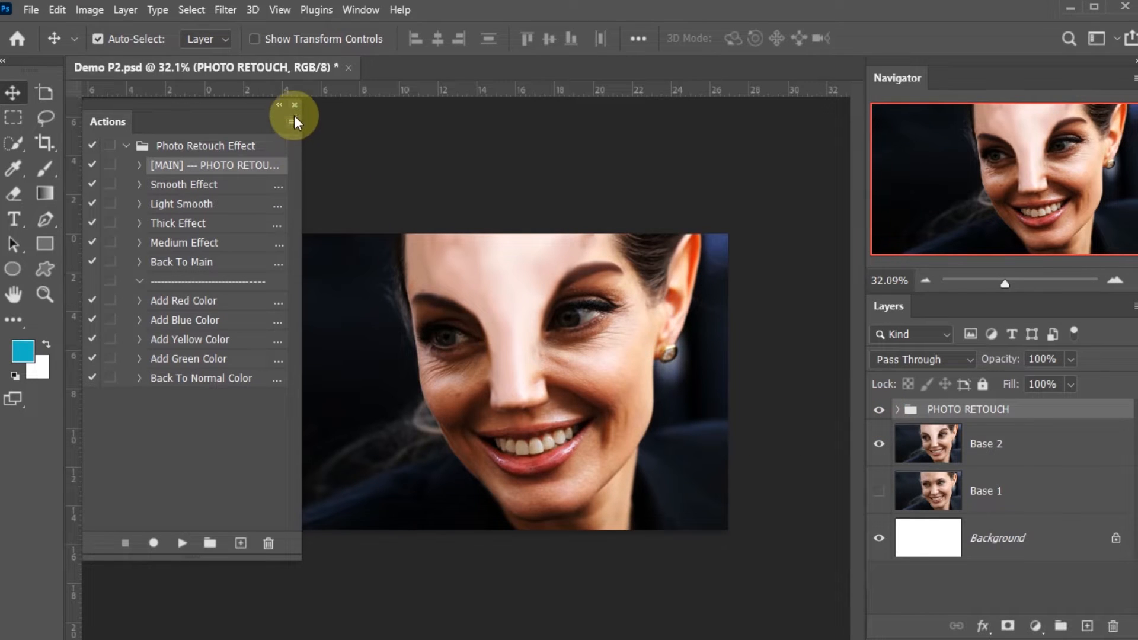
{"action": "left_click", "coordinate": [295, 105]}
{"action": "key", "text": "z"}
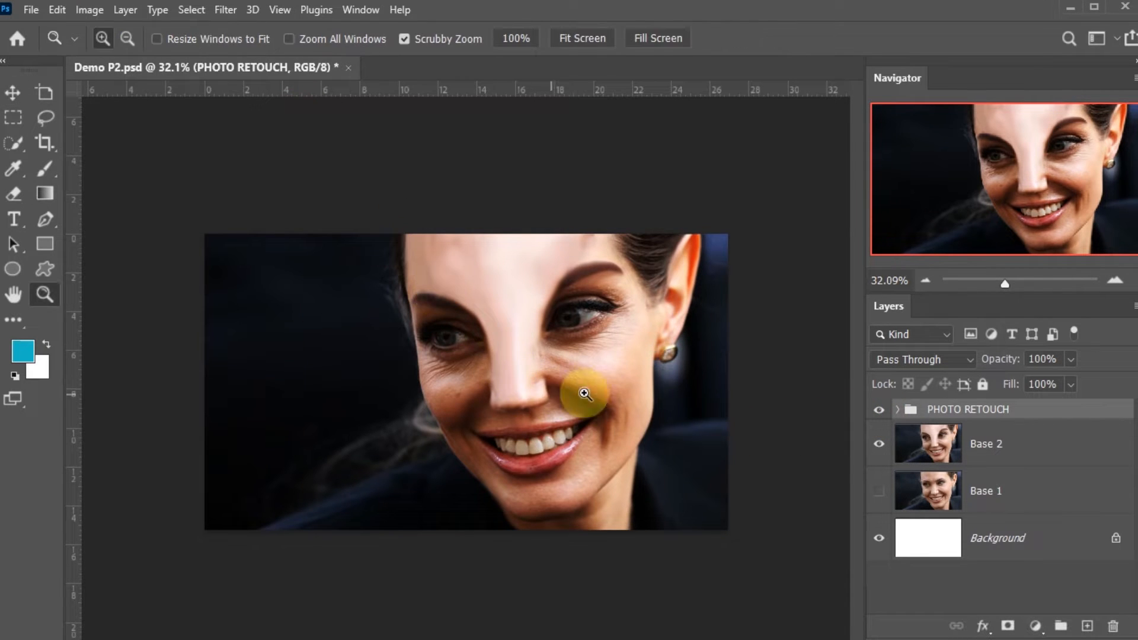
{"action": "left_click", "coordinate": [880, 411]}
{"action": "left_click", "coordinate": [881, 415]}
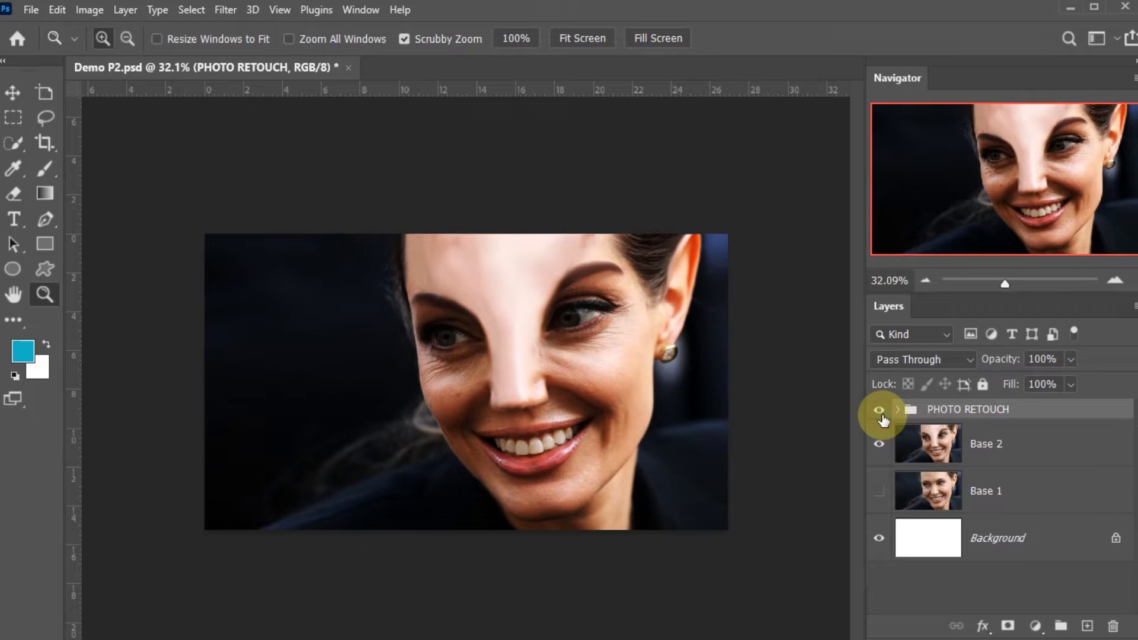
Check the retouching effect in Demo AVATAR.psd by switching the PHOTO RETOUCH group's visibility off and on
{"action": "left_click", "coordinate": [881, 415]}
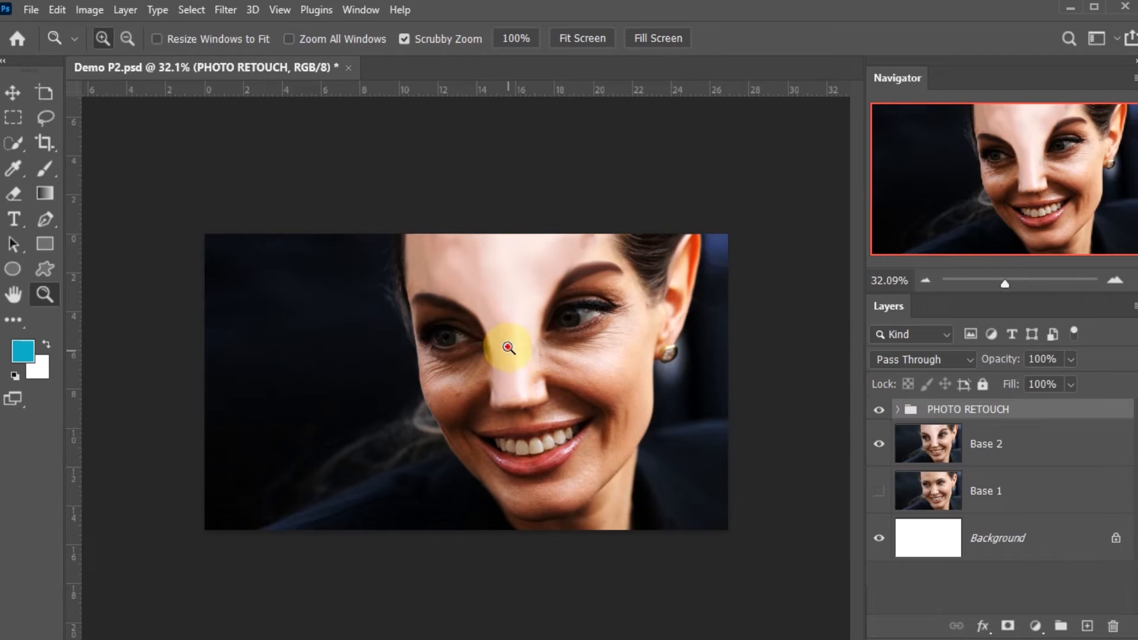
{"action": "left_click_drag", "start_coordinate": [501, 339], "coordinate": [537, 367]}
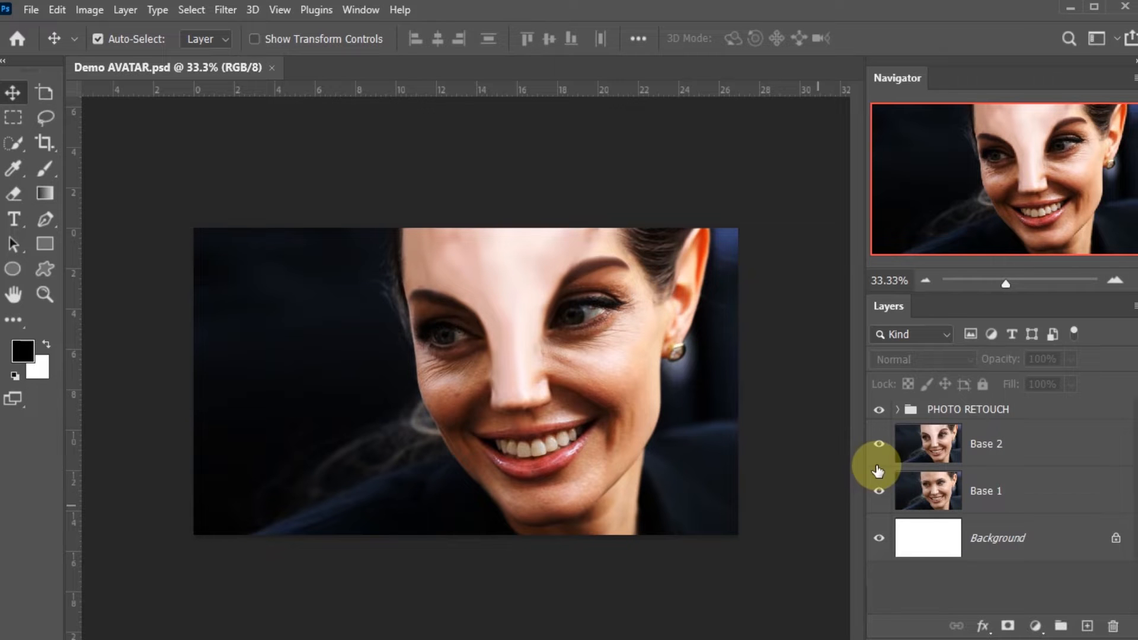
{"action": "left_click", "coordinate": [972, 409]}
{"action": "left_click", "coordinate": [881, 410]}
{"action": "left_click", "coordinate": [881, 410]}
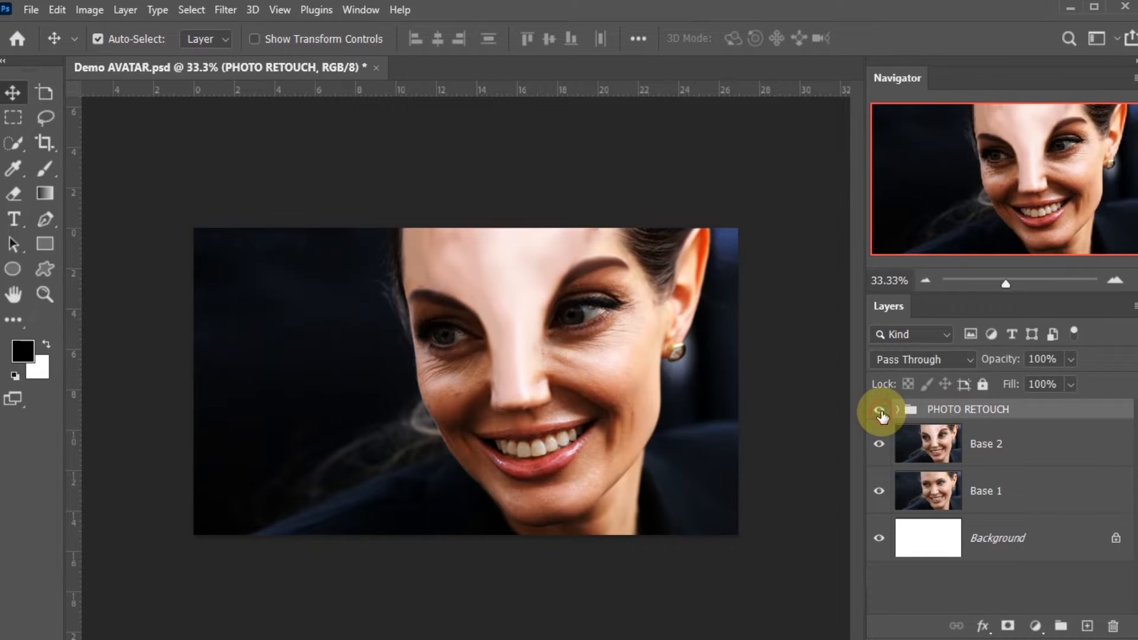
{"action": "key", "text": "z"}
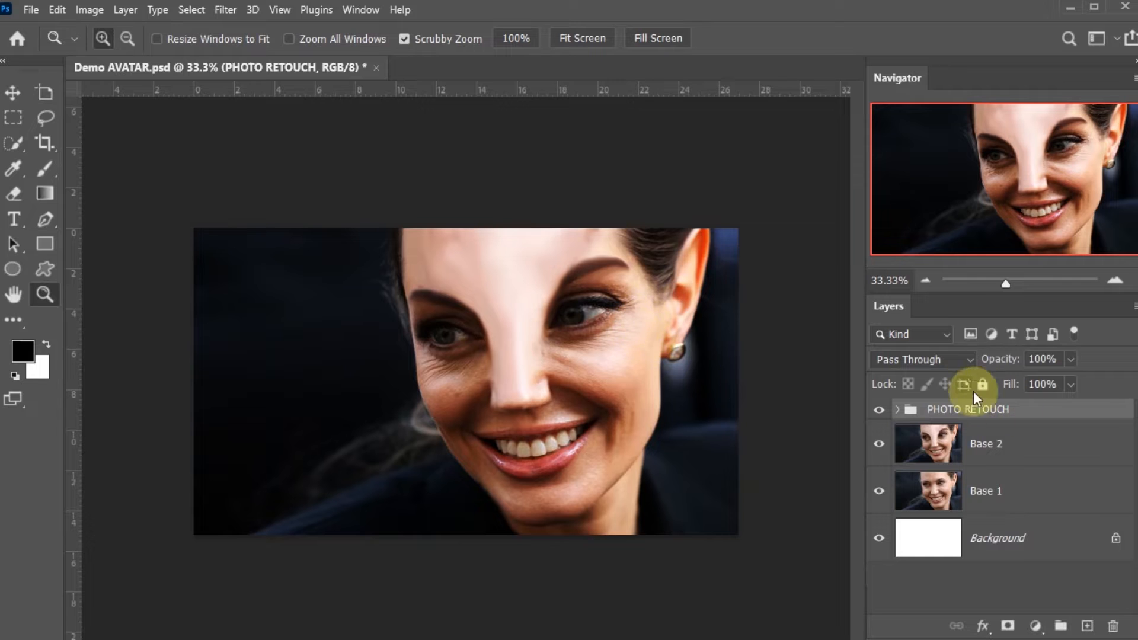
Create a new layer above the PHOTO RETOUCH group and name it Color Background
{"action": "left_click", "coordinate": [126, 12]}
{"action": "mouse_move", "coordinate": [297, 18]}
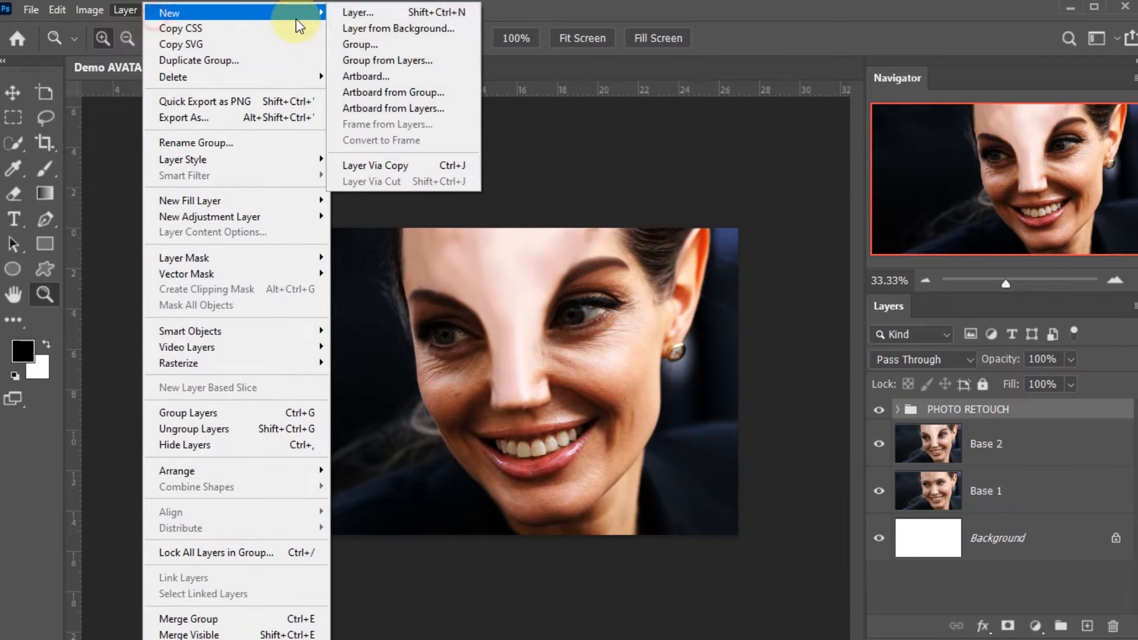
{"action": "left_click", "coordinate": [350, 12]}
{"action": "left_click", "coordinate": [801, 171]}
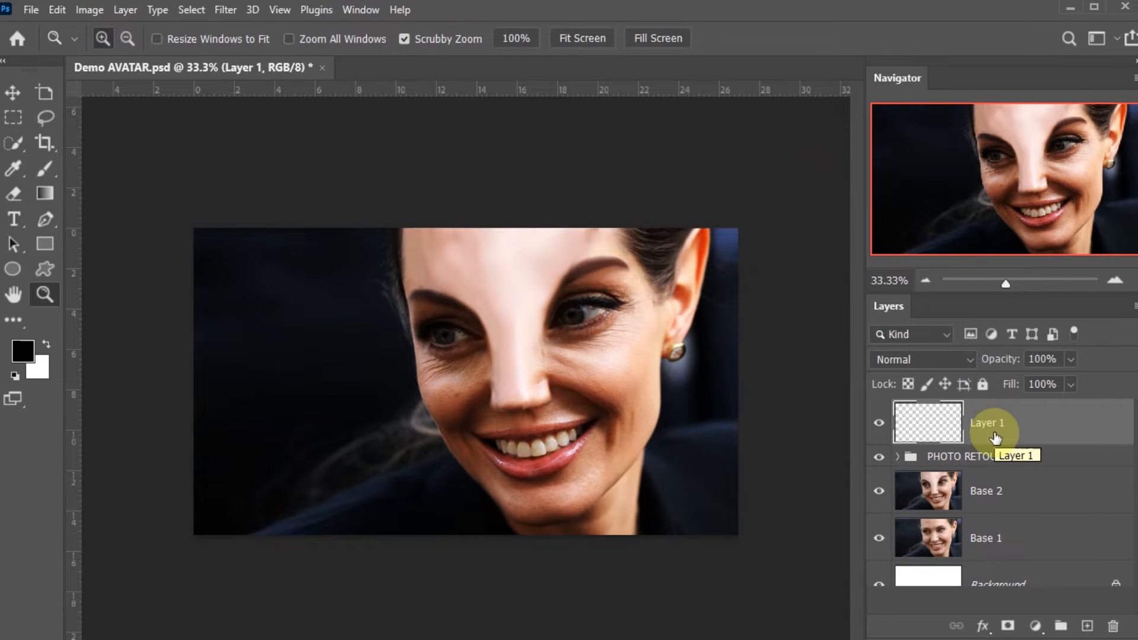
{"action": "double_click", "coordinate": [988, 422]}
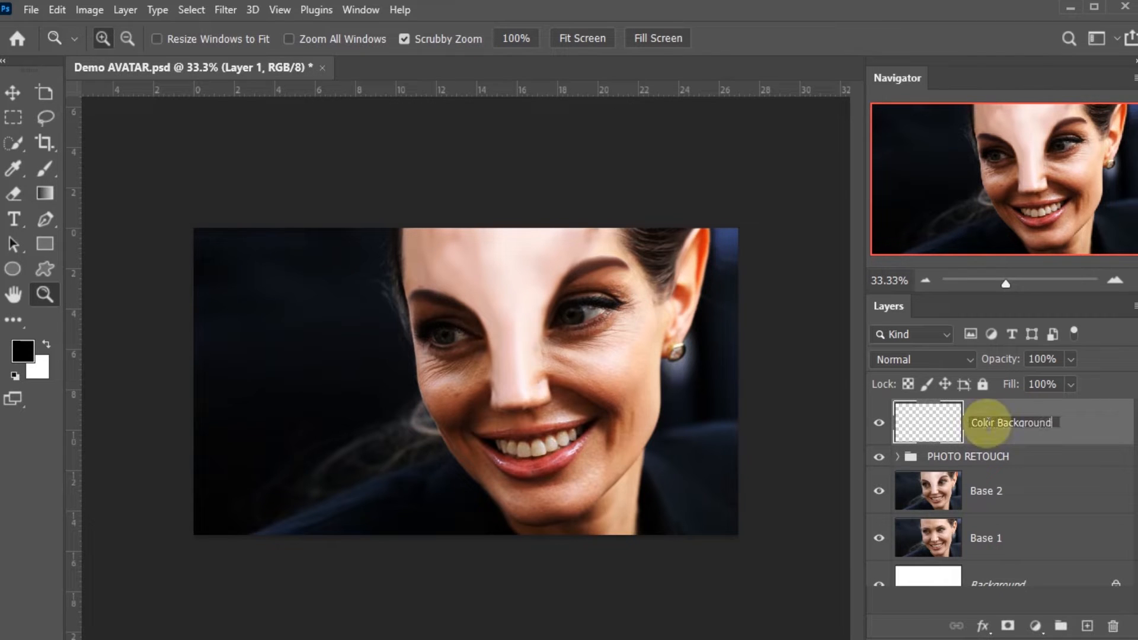
{"action": "left_click", "coordinate": [1111, 426]}
{"action": "left_click", "coordinate": [46, 382]}
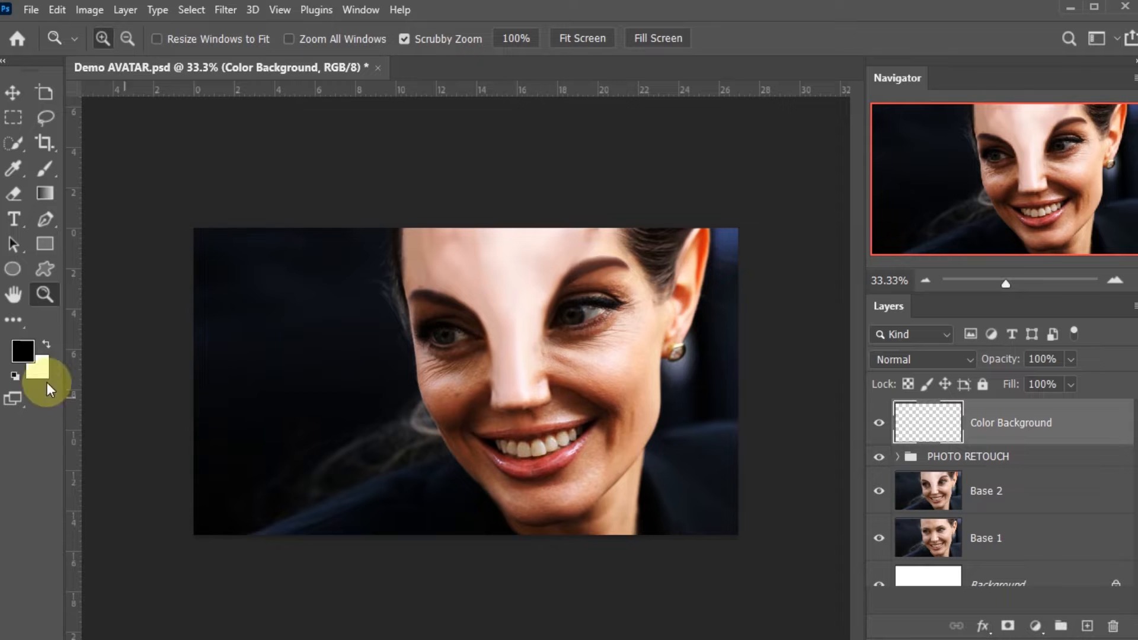
{"action": "left_click", "coordinate": [23, 351]}
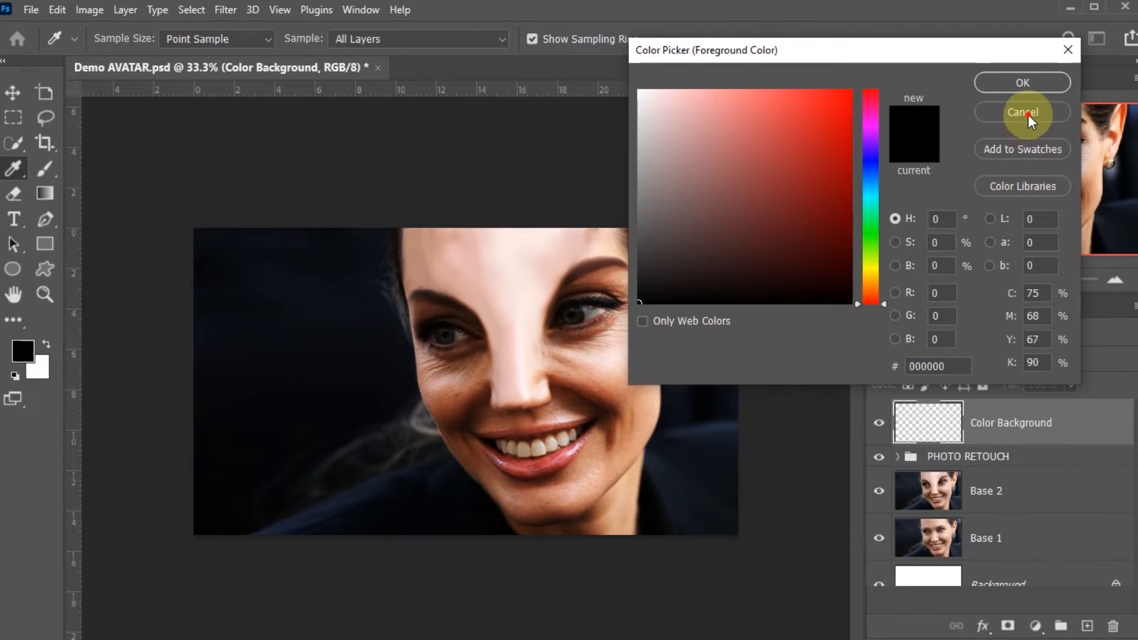
{"action": "left_click", "coordinate": [1025, 112]}
Rename the Color Background layer as Color Base
{"action": "double_click", "coordinate": [1002, 422]}
{"action": "type", "text": "Color Base"}
{"action": "key", "text": "Return"}
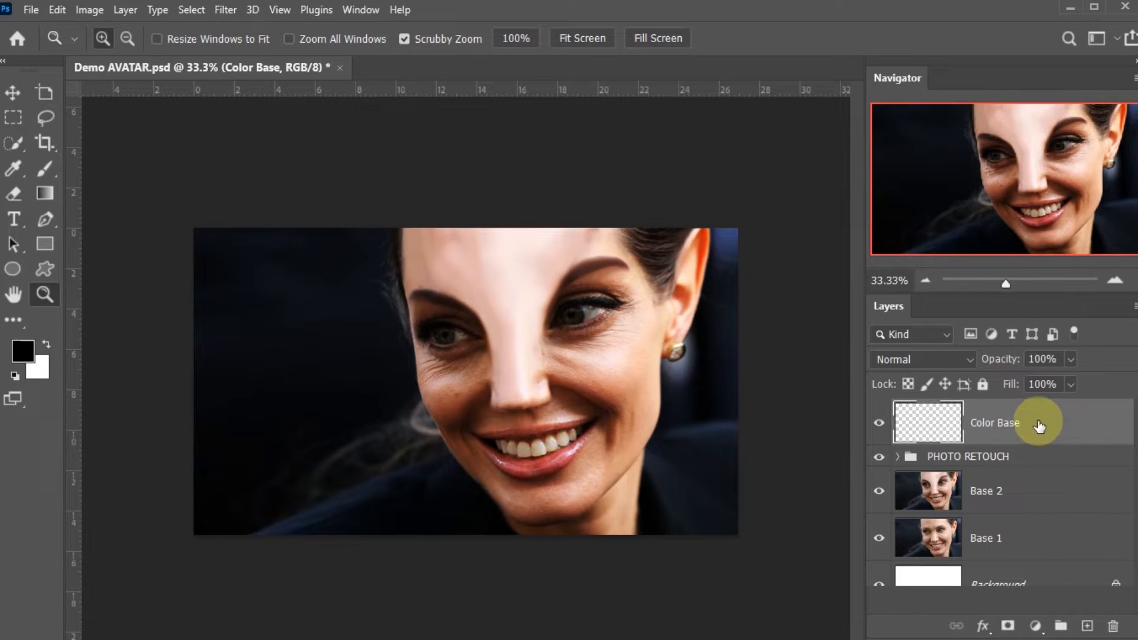
{"action": "double_click", "coordinate": [994, 424]}
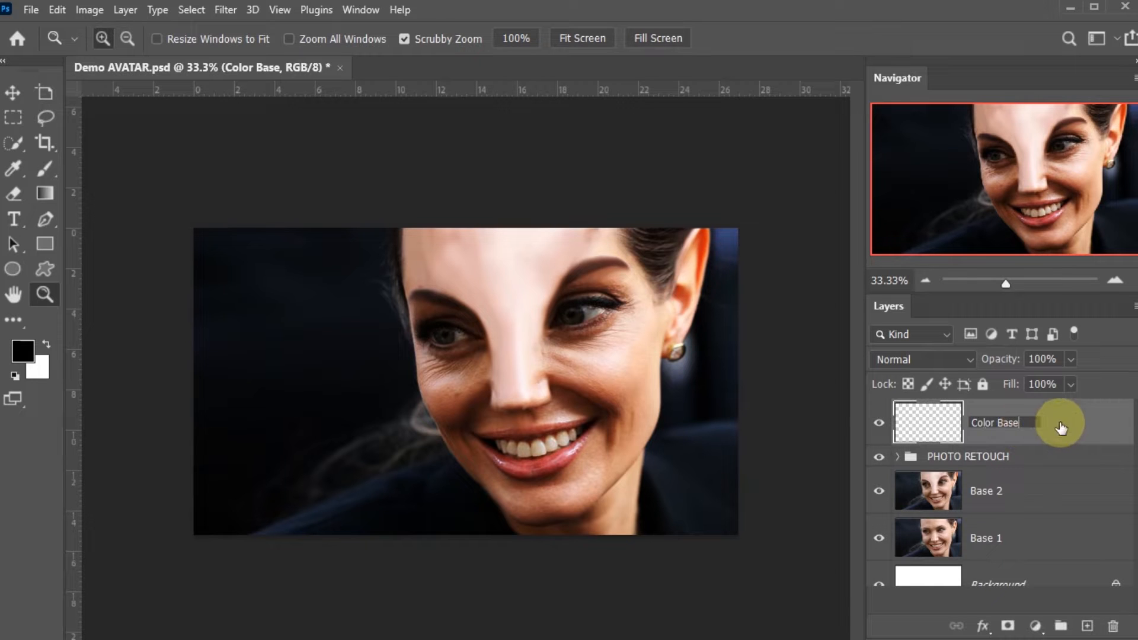
{"action": "left_click", "coordinate": [1062, 427]}
Set the foreground colour to a bright sky blue and fill the whole Color Base layer with it
{"action": "left_click", "coordinate": [25, 355]}
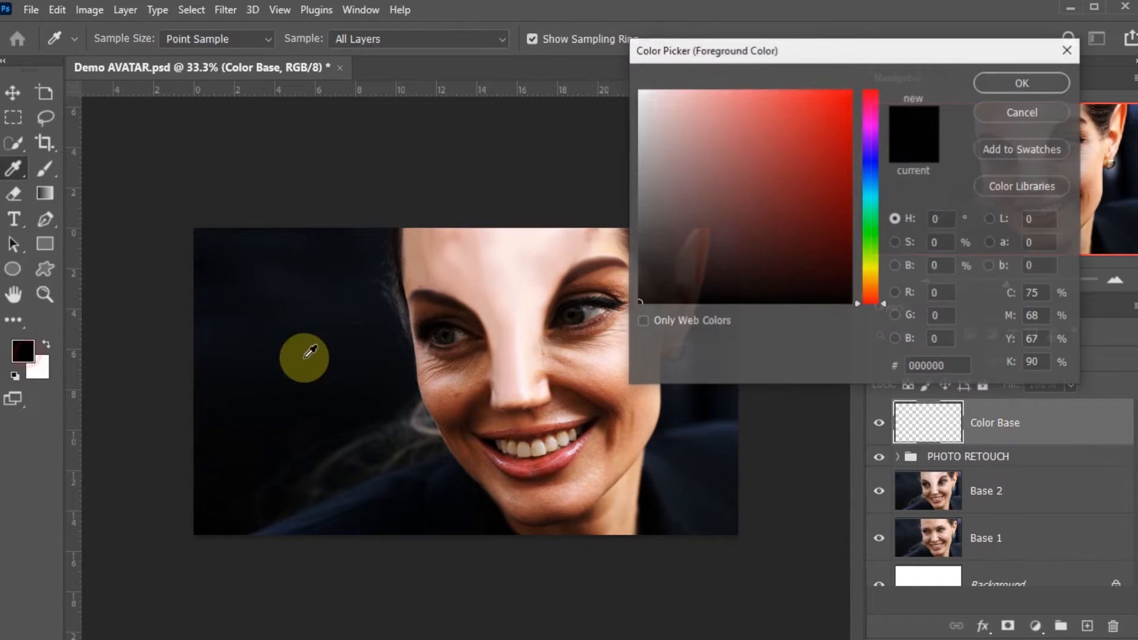
{"action": "left_click", "coordinate": [874, 189]}
{"action": "left_click", "coordinate": [841, 126]}
{"action": "left_click", "coordinate": [843, 113]}
{"action": "left_click", "coordinate": [877, 192]}
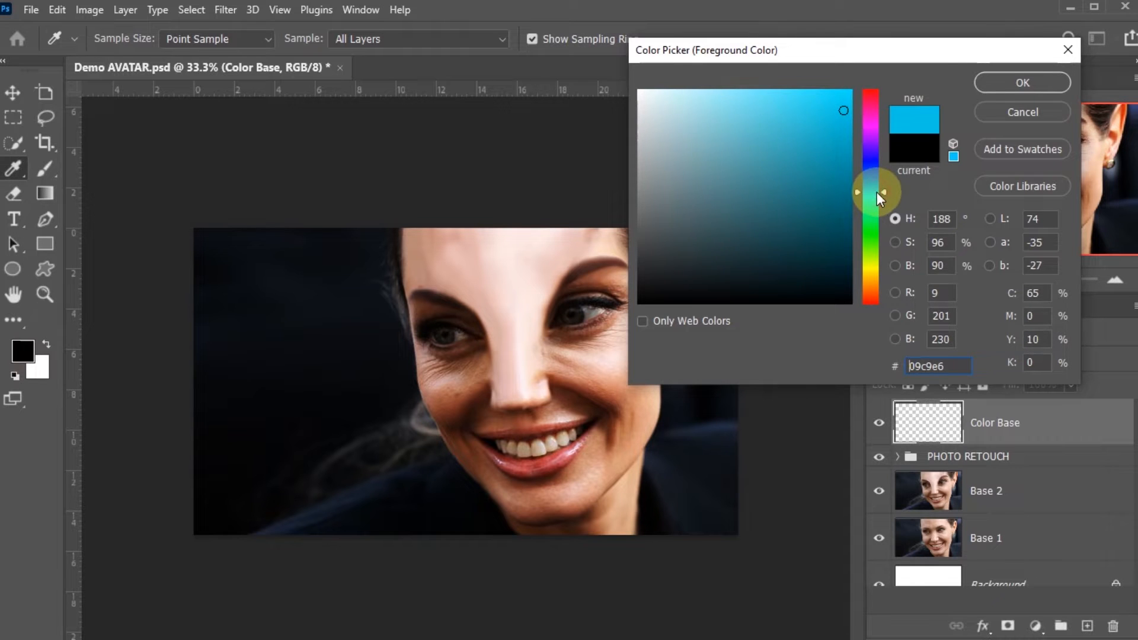
{"action": "left_click", "coordinate": [991, 83]}
{"action": "key", "text": "z"}
{"action": "key", "text": "alt+BackSpace"}
Set the Color Base layer's blend mode to Multiply so that the blue tints the portrait
{"action": "left_click", "coordinate": [902, 356]}
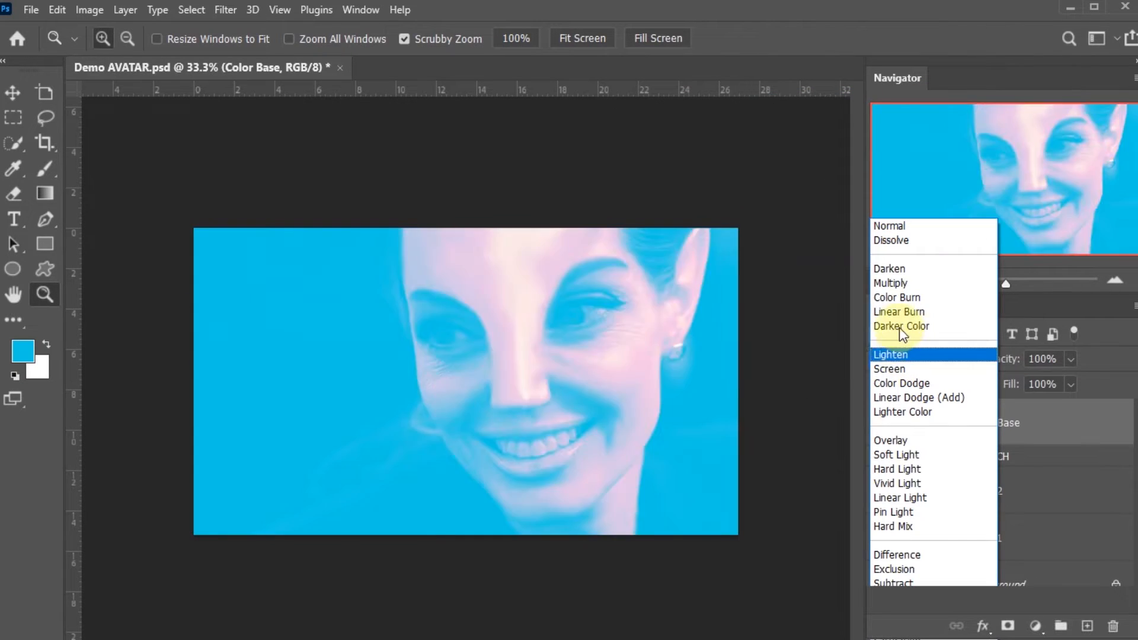
{"action": "left_click", "coordinate": [898, 282]}
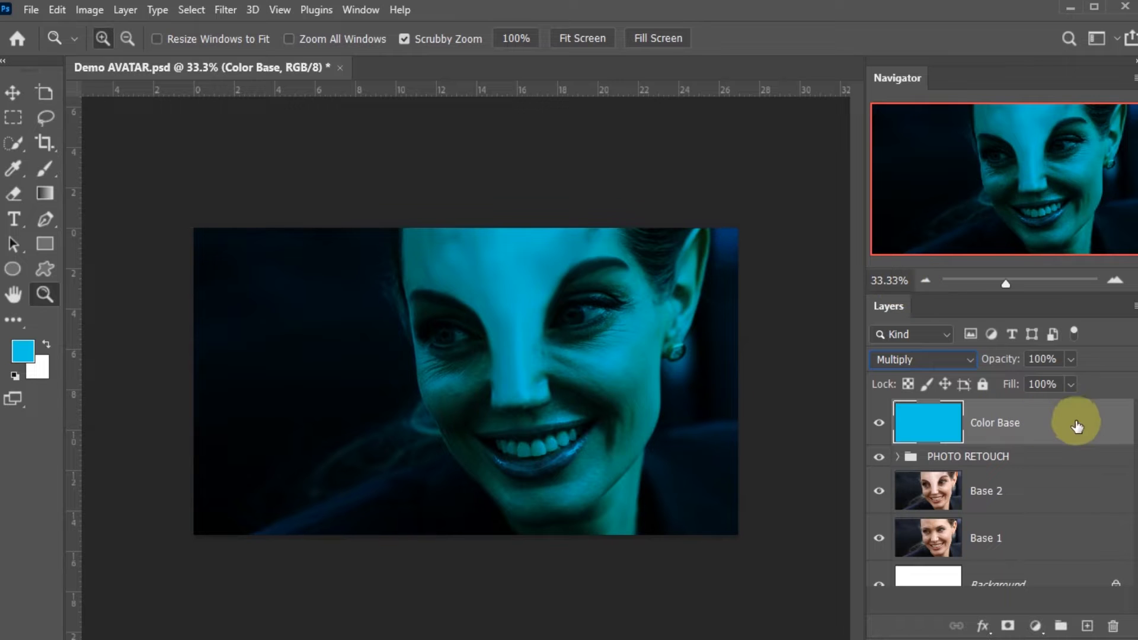
{"action": "mouse_move", "coordinate": [553, 376]}
{"action": "left_mouse_down"}
{"action": "mouse_move", "coordinate": [571, 383]}
{"action": "mouse_move", "coordinate": [602, 297]}
{"action": "left_mouse_up"}
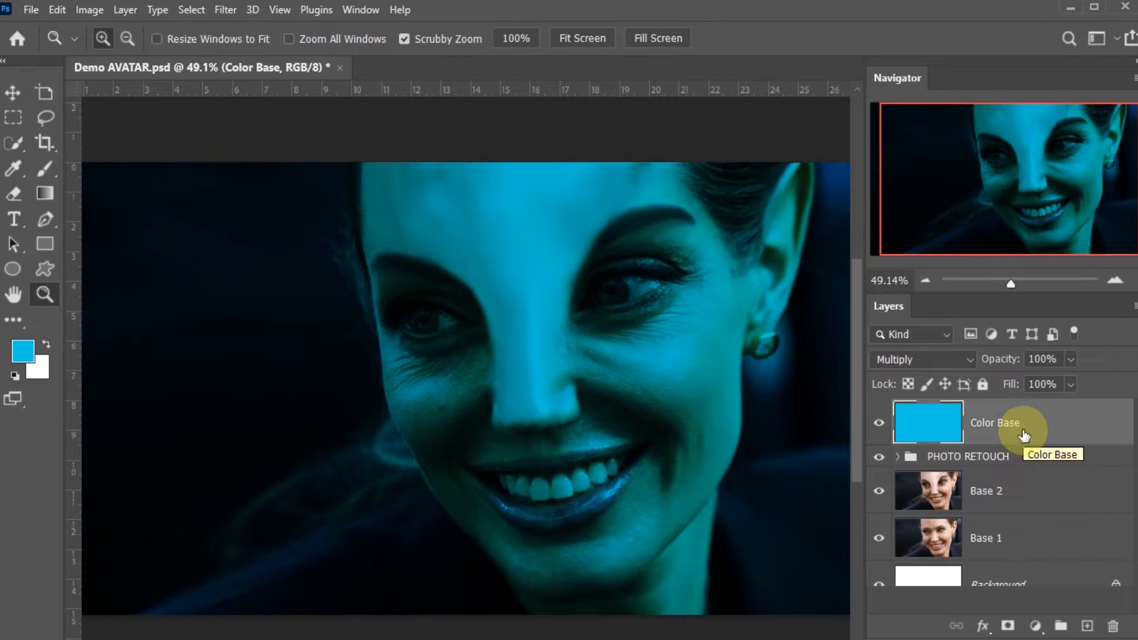
Create a new layer named Custom color Edit 1 above the Color Base layer
{"action": "left_click", "coordinate": [126, 9]}
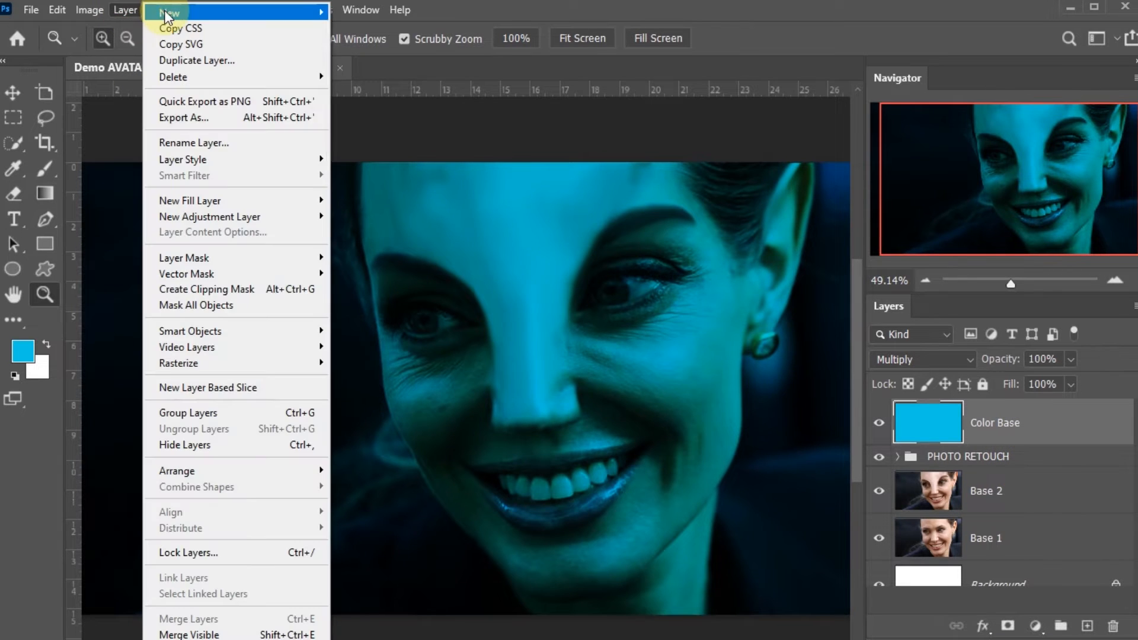
{"action": "left_click", "coordinate": [348, 13]}
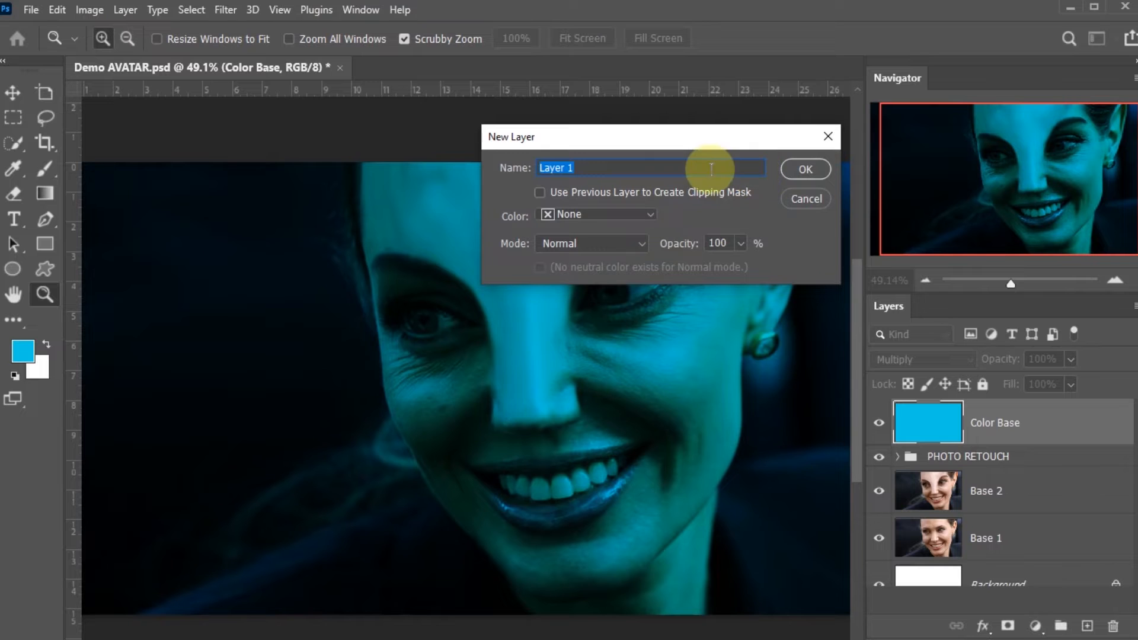
{"action": "type", "text": "Custom C"}
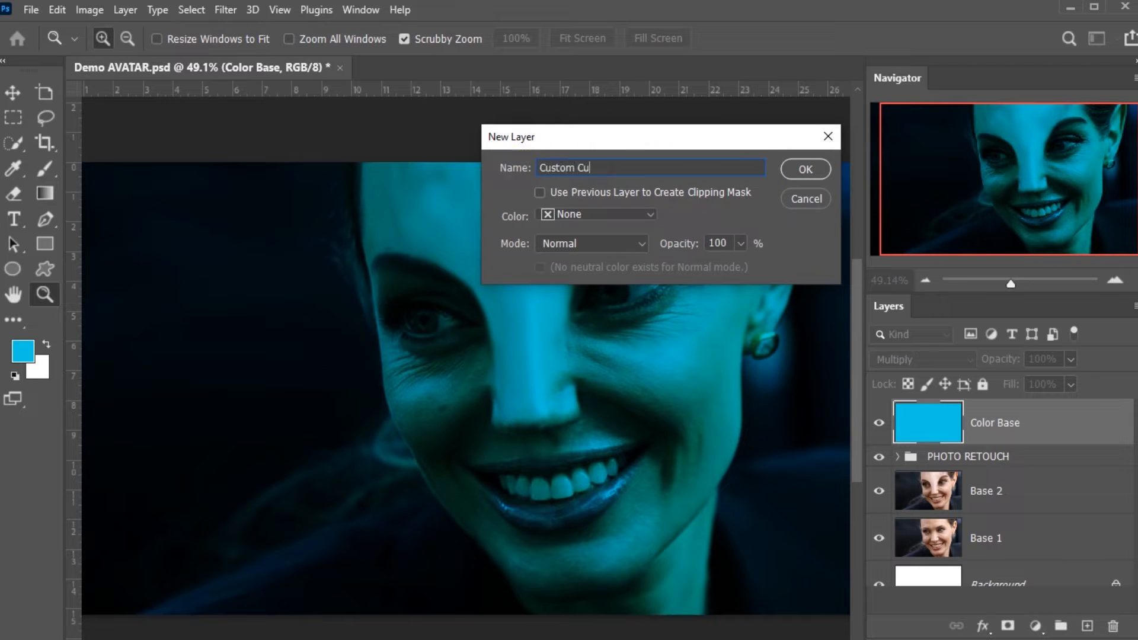
{"action": "type", "text": "olor Edit"}
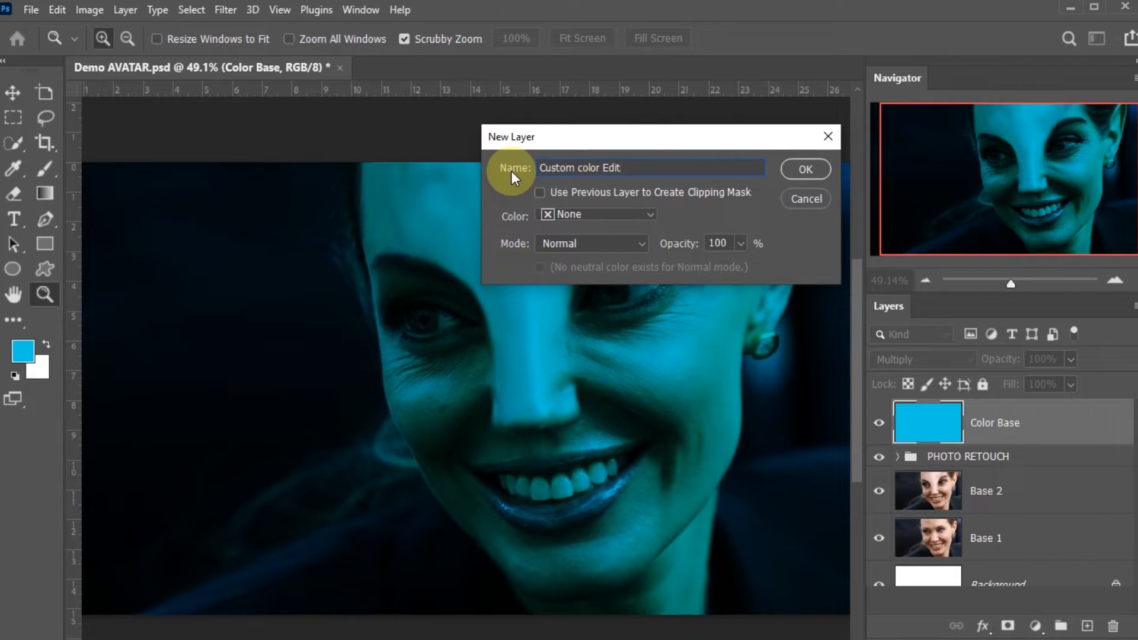
{"action": "left_click_drag", "start_coordinate": [574, 168], "coordinate": [482, 170]}
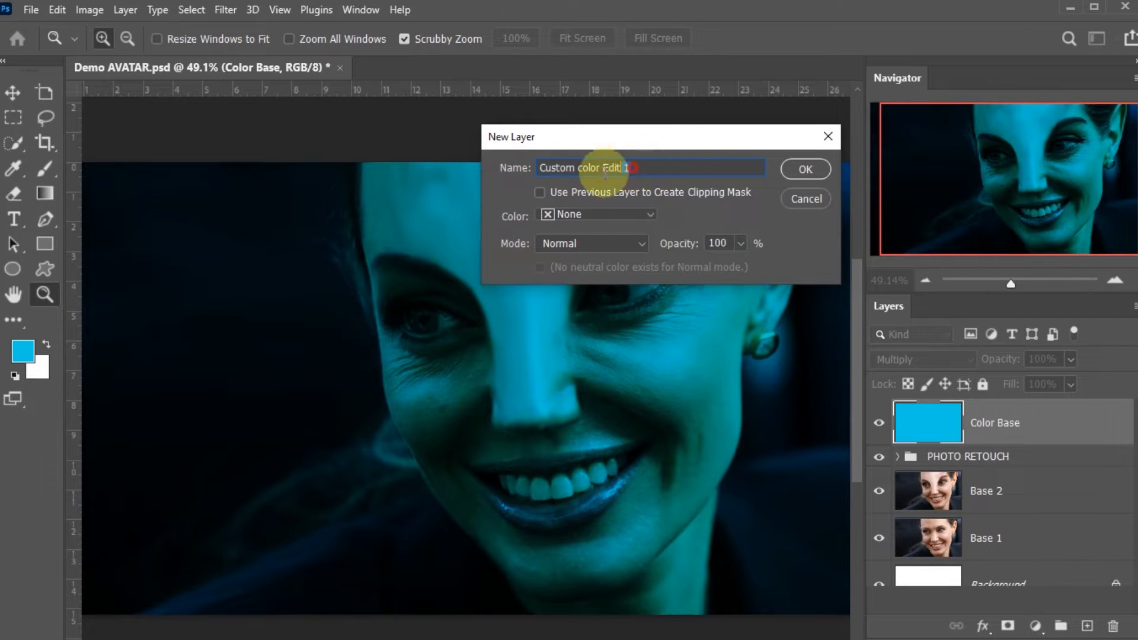
{"action": "left_click", "coordinate": [805, 168]}
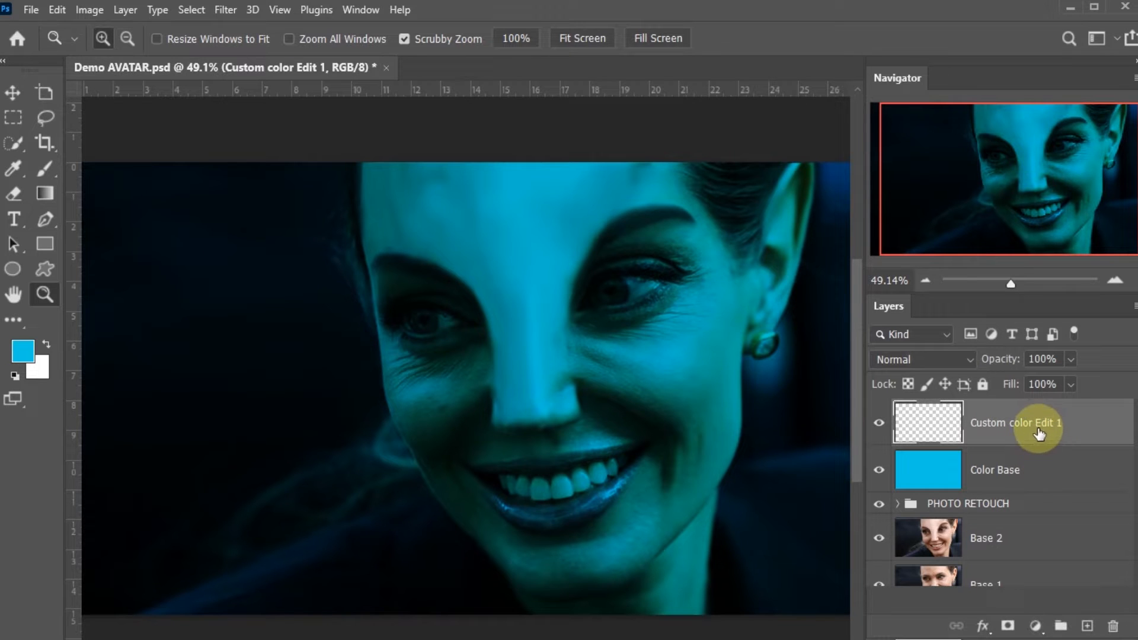
Choose the Brush tool with the Soft Round brush at 132 px and 0% hardness
{"action": "left_click", "coordinate": [44, 169]}
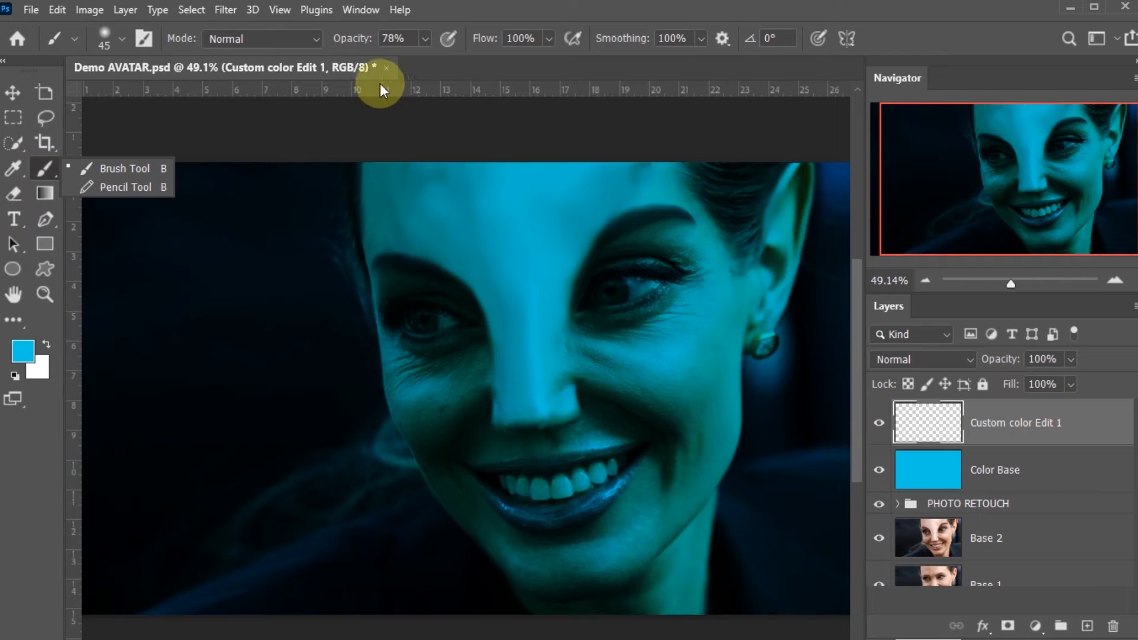
{"action": "left_click", "coordinate": [112, 35]}
{"action": "left_click", "coordinate": [60, 273]}
{"action": "left_click_drag", "start_coordinate": [129, 92], "coordinate": [165, 86]}
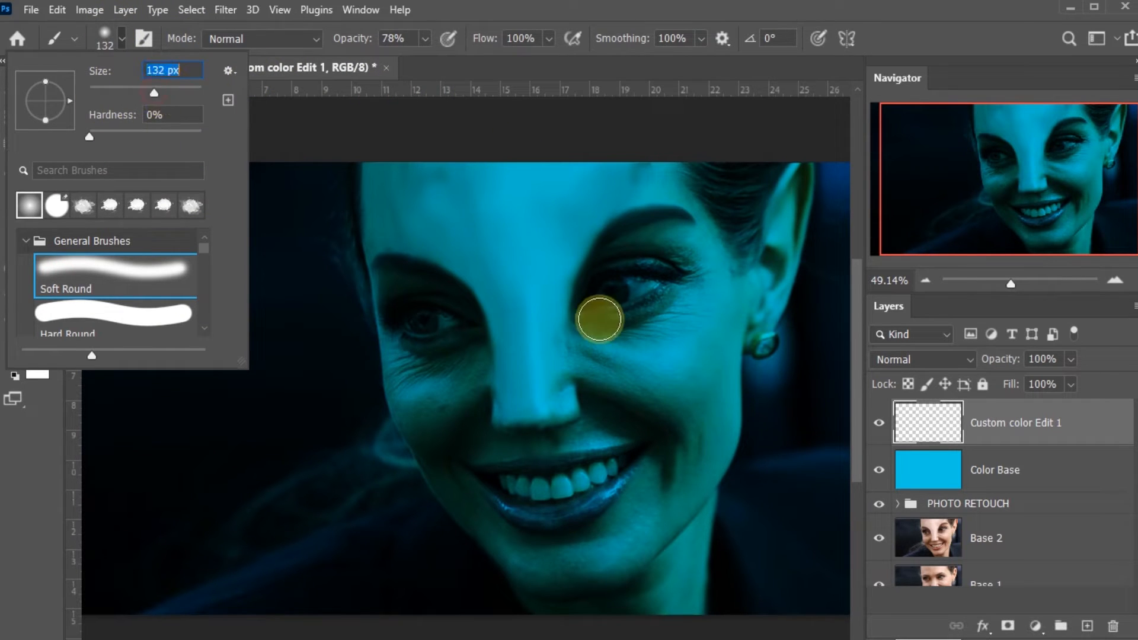
{"action": "left_click", "coordinate": [606, 315]}
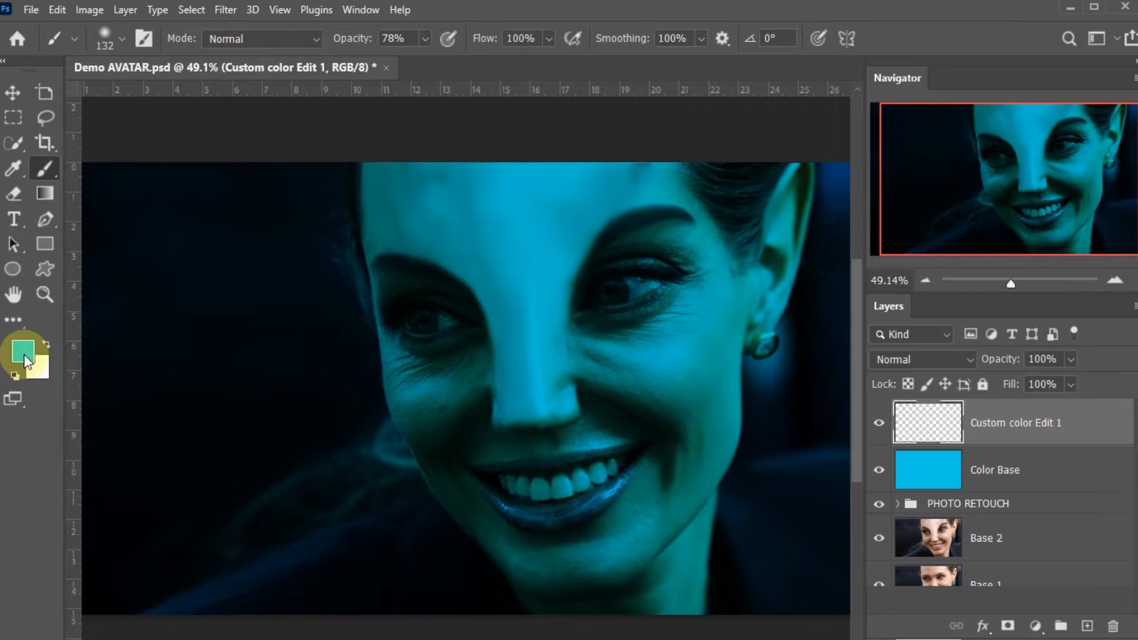
Set the foreground colour to a brighter cyan
{"action": "left_click", "coordinate": [27, 361]}
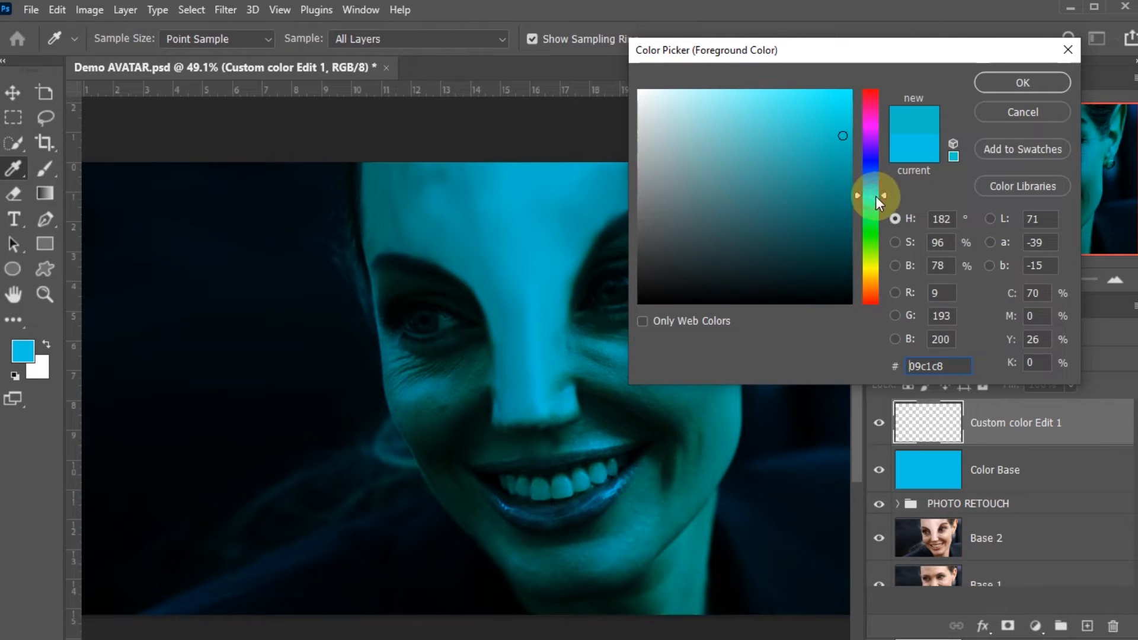
{"action": "left_click", "coordinate": [832, 111]}
{"action": "left_click", "coordinate": [1018, 85]}
Paint the nose bridge and forehead cyan at 78% and 36% brush opacity, and set the Custom color Edit 1 layer's blend mode to Overlay
{"action": "mouse_move", "coordinate": [584, 318]}
{"action": "left_mouse_down"}
{"action": "mouse_move", "coordinate": [522, 387]}
{"action": "mouse_move", "coordinate": [522, 312]}
{"action": "mouse_move", "coordinate": [499, 248]}
{"action": "mouse_move", "coordinate": [463, 224]}
{"action": "mouse_move", "coordinate": [403, 222]}
{"action": "mouse_move", "coordinate": [463, 249]}
{"action": "mouse_move", "coordinate": [391, 224]}
{"action": "mouse_move", "coordinate": [379, 199]}
{"action": "mouse_move", "coordinate": [430, 175]}
{"action": "mouse_move", "coordinate": [494, 185]}
{"action": "mouse_move", "coordinate": [486, 204]}
{"action": "mouse_move", "coordinate": [553, 373]}
{"action": "mouse_move", "coordinate": [515, 403]}
{"action": "mouse_move", "coordinate": [549, 395]}
{"action": "mouse_move", "coordinate": [570, 248]}
{"action": "mouse_move", "coordinate": [634, 175]}
{"action": "mouse_move", "coordinate": [679, 159]}
{"action": "left_mouse_up"}
{"action": "key", "text": "ctrl+z"}
{"action": "mouse_move", "coordinate": [516, 406]}
{"action": "left_mouse_down"}
{"action": "mouse_move", "coordinate": [516, 356]}
{"action": "mouse_move", "coordinate": [477, 269]}
{"action": "mouse_move", "coordinate": [413, 231]}
{"action": "mouse_move", "coordinate": [530, 385]}
{"action": "mouse_move", "coordinate": [520, 399]}
{"action": "mouse_move", "coordinate": [515, 314]}
{"action": "mouse_move", "coordinate": [484, 250]}
{"action": "mouse_move", "coordinate": [444, 226]}
{"action": "mouse_move", "coordinate": [359, 221]}
{"action": "left_mouse_up"}
{"action": "key", "text": "ctrl+z"}
{"action": "mouse_move", "coordinate": [547, 366]}
{"action": "left_mouse_down"}
{"action": "mouse_move", "coordinate": [501, 224]}
{"action": "mouse_move", "coordinate": [458, 196]}
{"action": "left_mouse_up"}
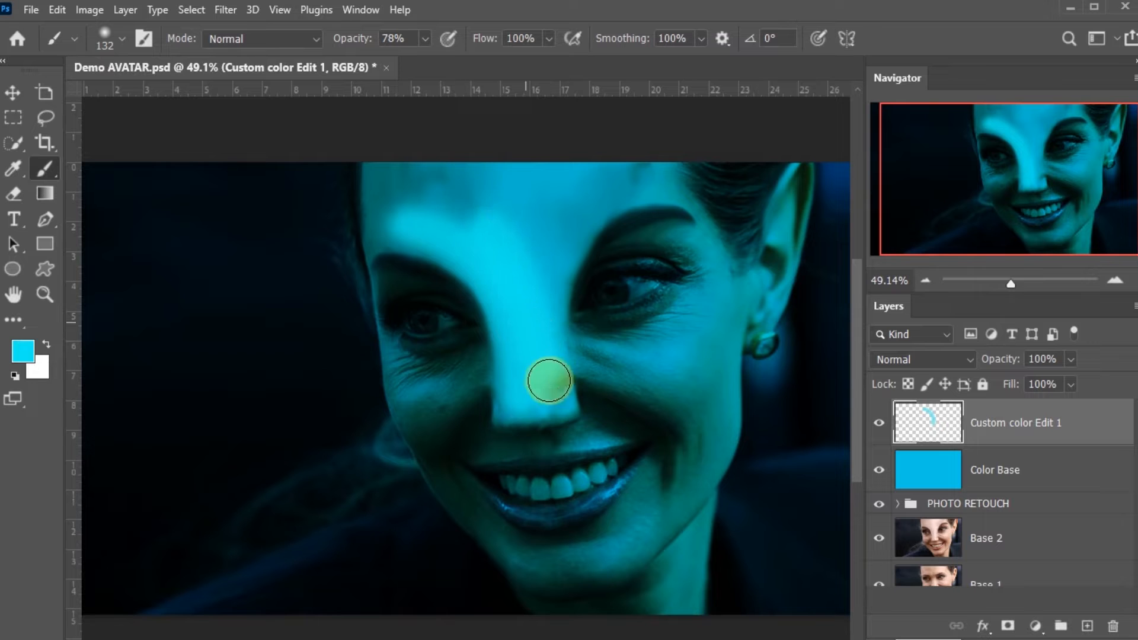
{"action": "mouse_move", "coordinate": [531, 287]}
{"action": "left_mouse_down"}
{"action": "mouse_move", "coordinate": [688, 148]}
{"action": "mouse_move", "coordinate": [394, 221]}
{"action": "mouse_move", "coordinate": [518, 236]}
{"action": "mouse_move", "coordinate": [365, 219]}
{"action": "mouse_move", "coordinate": [667, 173]}
{"action": "left_mouse_up"}
{"action": "left_click_drag", "start_coordinate": [377, 181], "coordinate": [371, 239]}
{"action": "key", "text": "ctrl+z"}
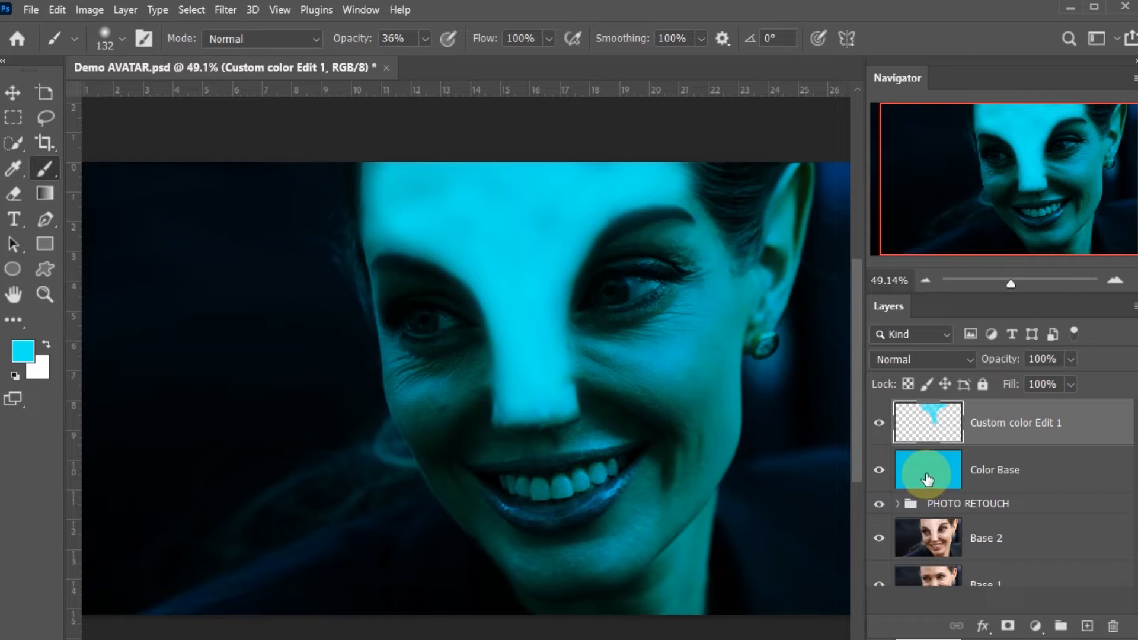
{"action": "left_click", "coordinate": [920, 359]}
{"action": "left_click", "coordinate": [901, 433]}
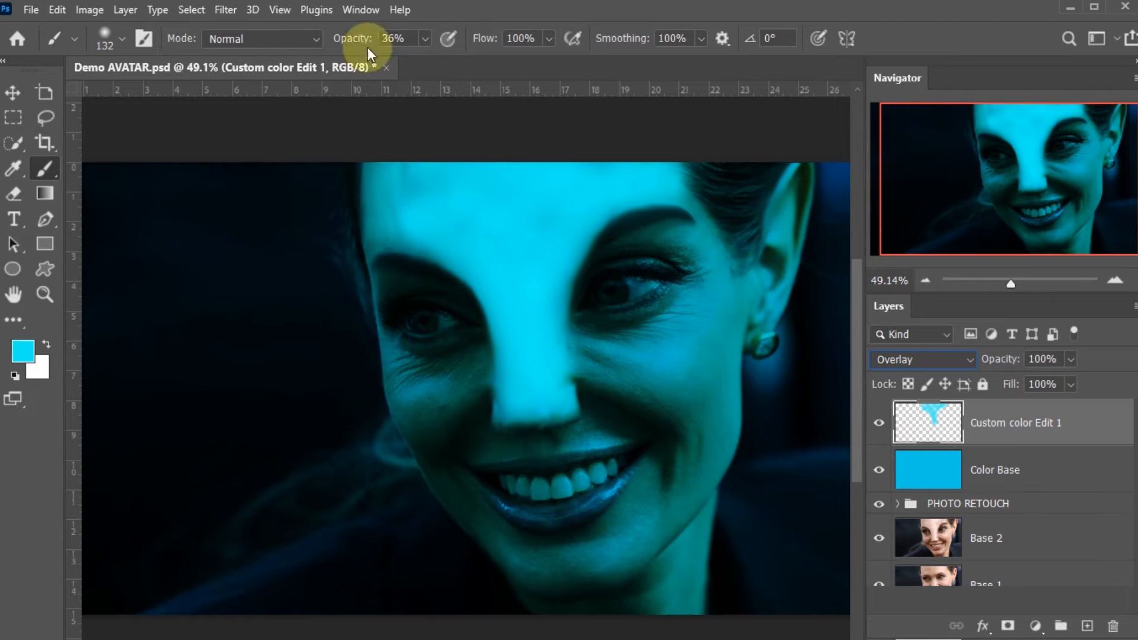
Lightly erase the cyan paint on the forehead above the eyebrow with a 150 px Eraser at 17% opacity and 26% flow
{"action": "key", "text": "e"}
{"action": "left_click", "coordinate": [433, 59]}
{"action": "key", "text": "]"}
{"action": "left_click", "coordinate": [473, 38]}
{"action": "left_click", "coordinate": [456, 59]}
{"action": "left_click", "coordinate": [18, 194]}
{"action": "key", "text": "]"}
{"action": "key", "text": "]"}
{"action": "left_click", "coordinate": [403, 227]}
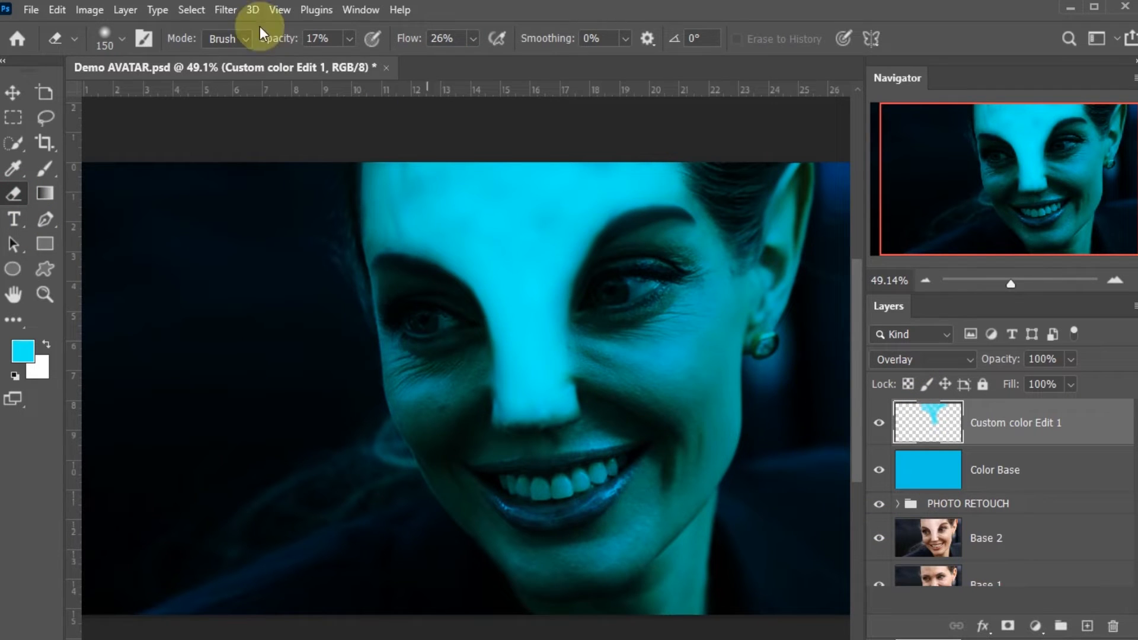
{"action": "key", "text": "b"}
{"action": "key", "text": "v"}
{"action": "left_click", "coordinate": [921, 487]}
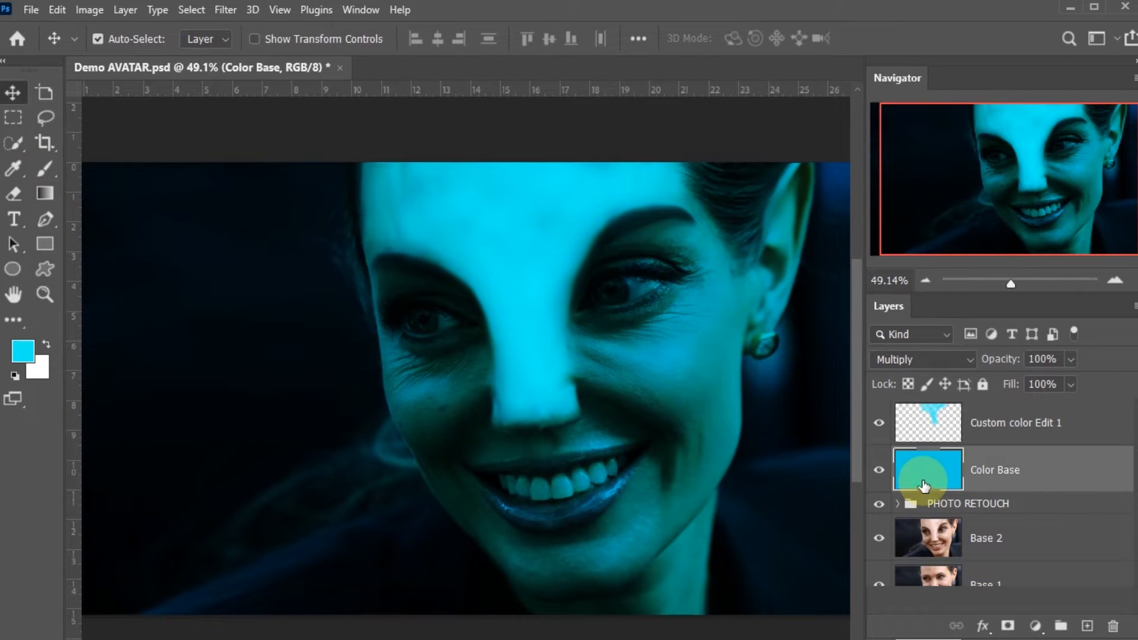
{"action": "left_click", "coordinate": [970, 413]}
{"action": "left_click", "coordinate": [998, 423]}
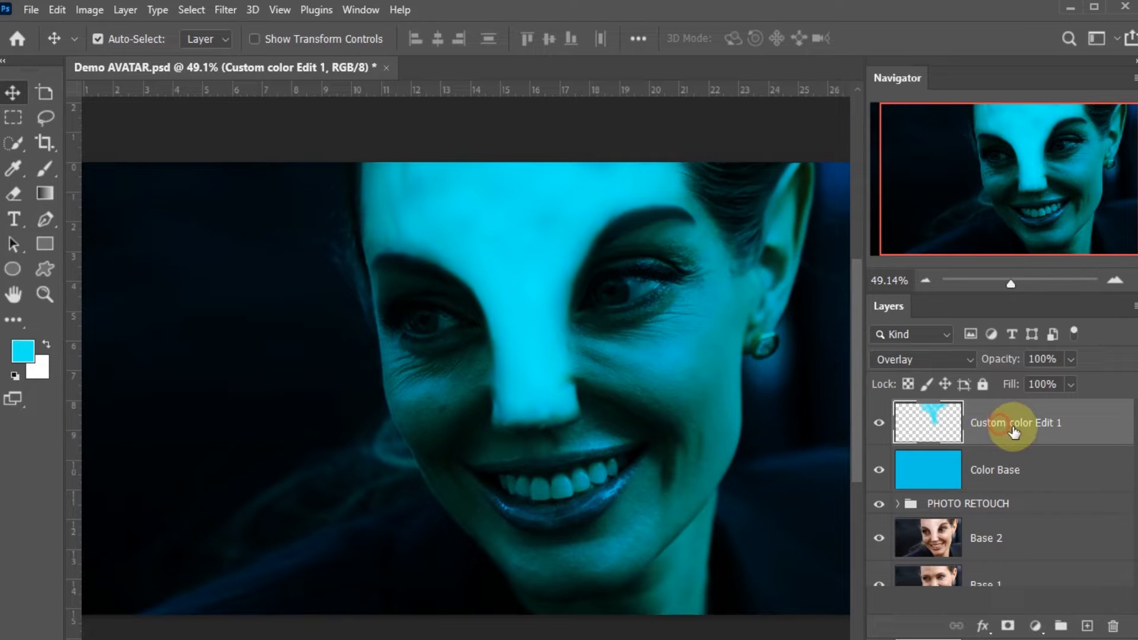
Set the brush to white, 40 px and 100% opacity, and try a stroke beside the nose bridge on Custom color Edit 1
{"action": "left_click", "coordinate": [49, 173]}
{"action": "key", "text": "bracketleft"}
{"action": "key", "text": "bracketleft"}
{"action": "key", "text": "bracketleft"}
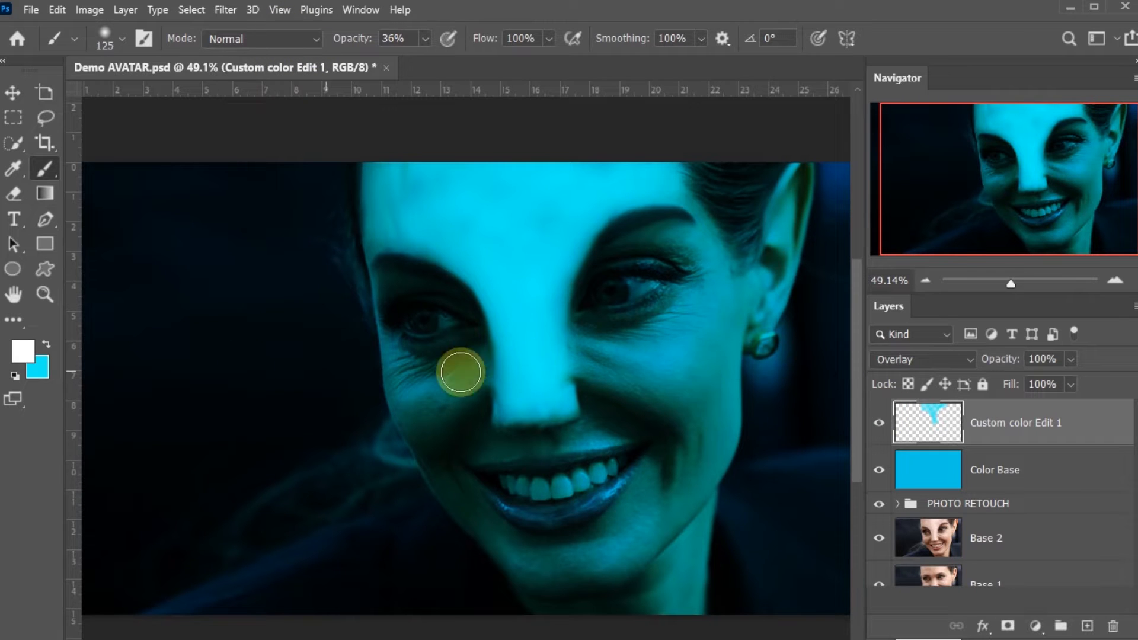
{"action": "key", "text": "bracketleft"}
{"action": "left_click_drag", "start_coordinate": [468, 64], "coordinate": [493, 66]}
{"action": "left_click", "coordinate": [528, 320]}
{"action": "key", "text": "bracketleft"}
{"action": "key", "text": "bracketleft"}
{"action": "key", "text": "bracketleft"}
{"action": "left_click_drag", "start_coordinate": [493, 320], "coordinate": [462, 272]}
{"action": "key", "text": "ctrl+z"}
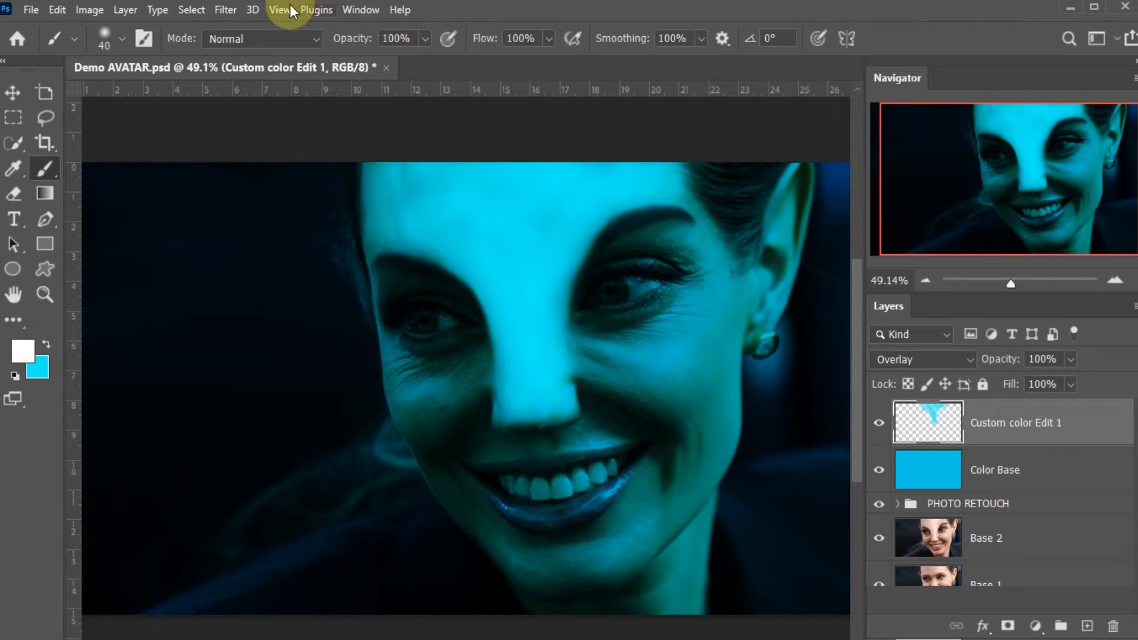
Create a new empty layer above Custom color Edit 1
{"action": "left_click", "coordinate": [121, 12]}
{"action": "mouse_move", "coordinate": [157, 18]}
{"action": "left_click", "coordinate": [415, 18]}
{"action": "key", "text": "Return"}
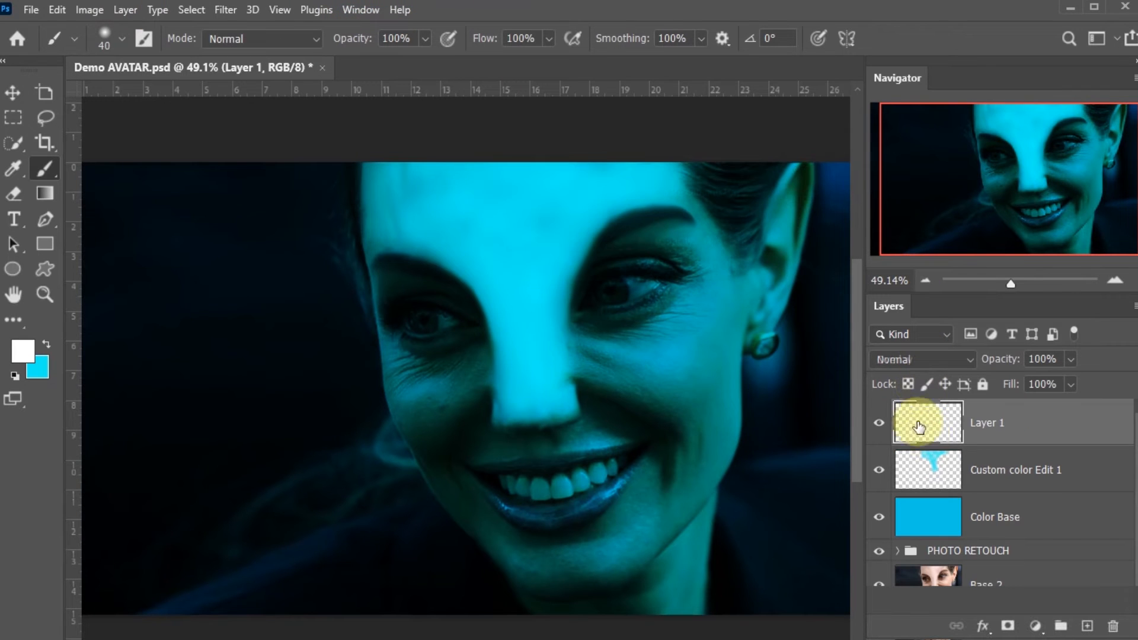
Try white soft-brush strokes along the brow beside the nose on Layer 1, at 75% opacity and 50 px
{"action": "left_click", "coordinate": [22, 351]}
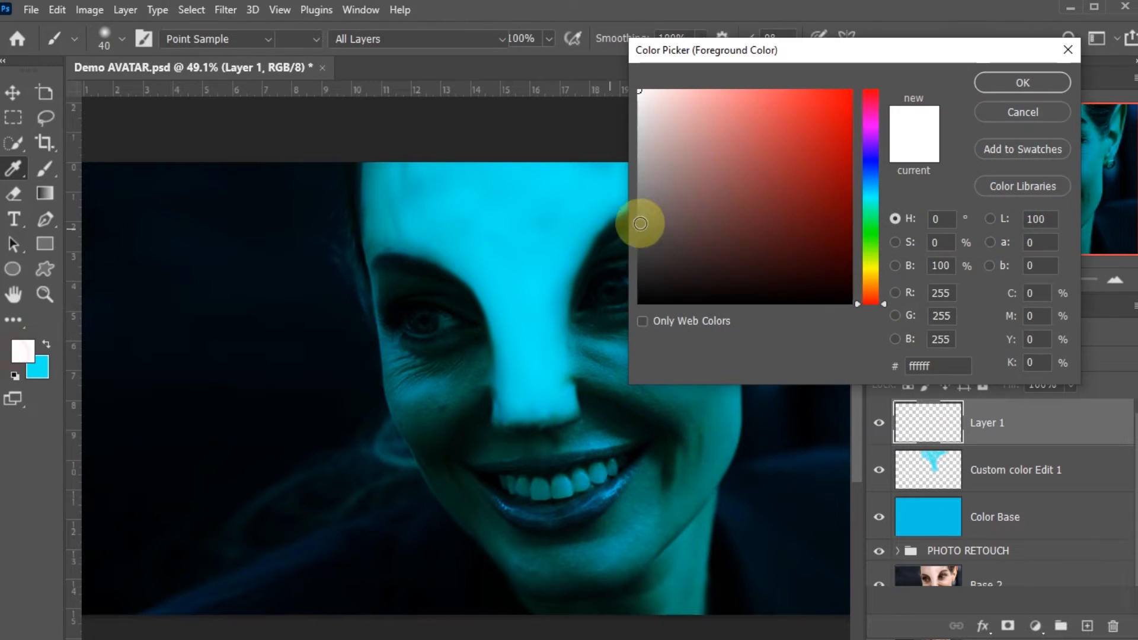
{"action": "key", "text": "Return"}
{"action": "key", "text": "b"}
{"action": "left_click_drag", "start_coordinate": [484, 293], "coordinate": [439, 254]}
{"action": "key", "text": "ctrl+z"}
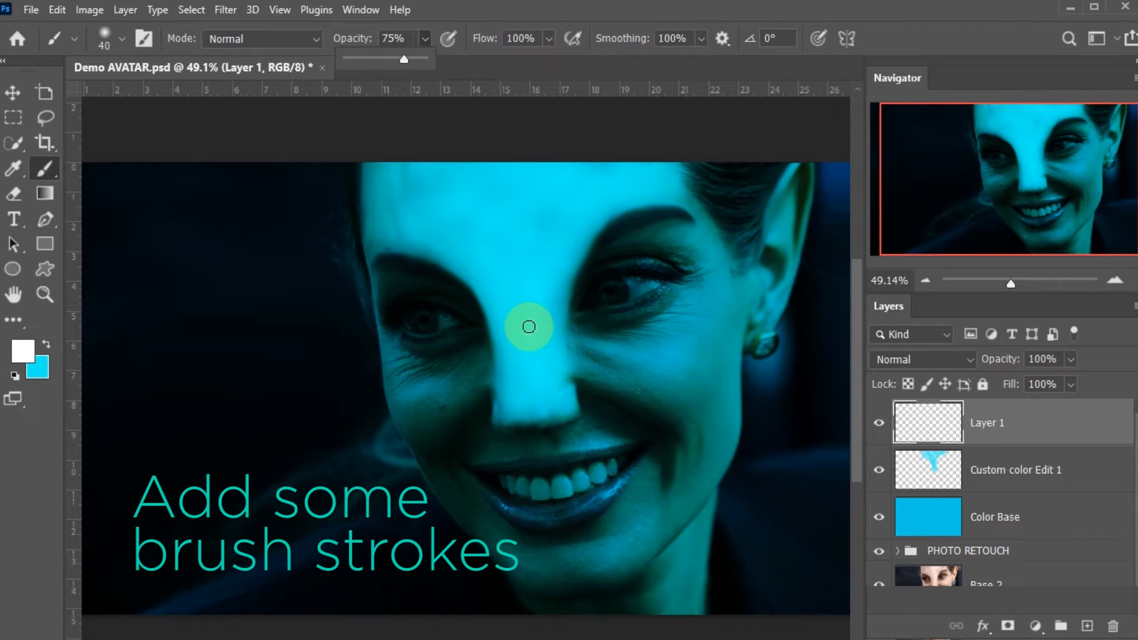
{"action": "key", "text": "bracketright"}
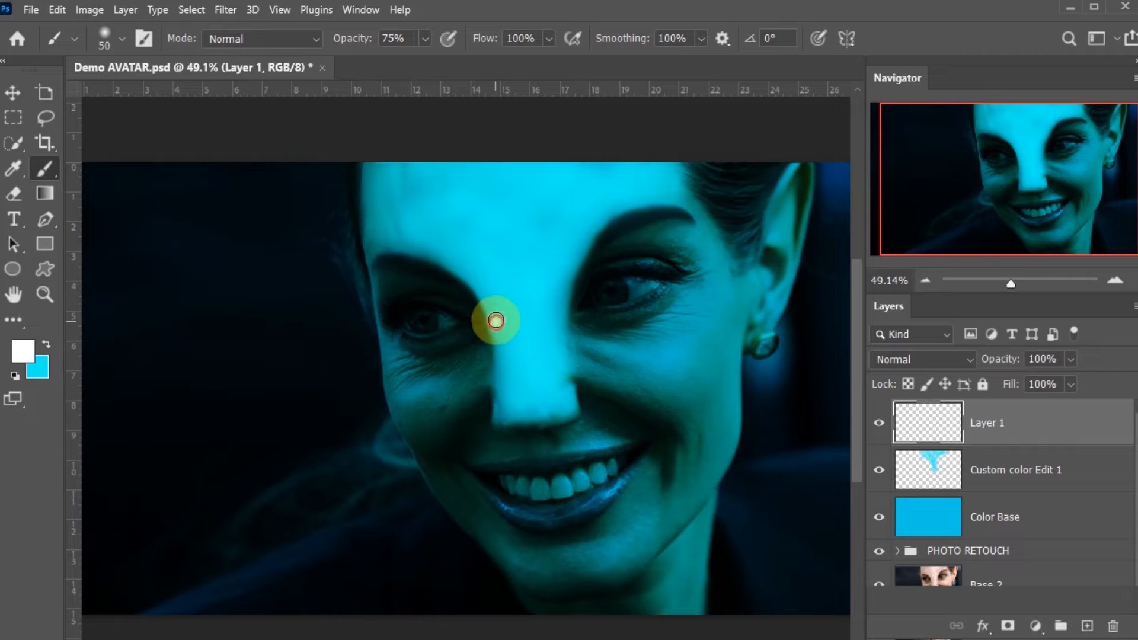
{"action": "left_click_drag", "start_coordinate": [496, 320], "coordinate": [481, 279]}
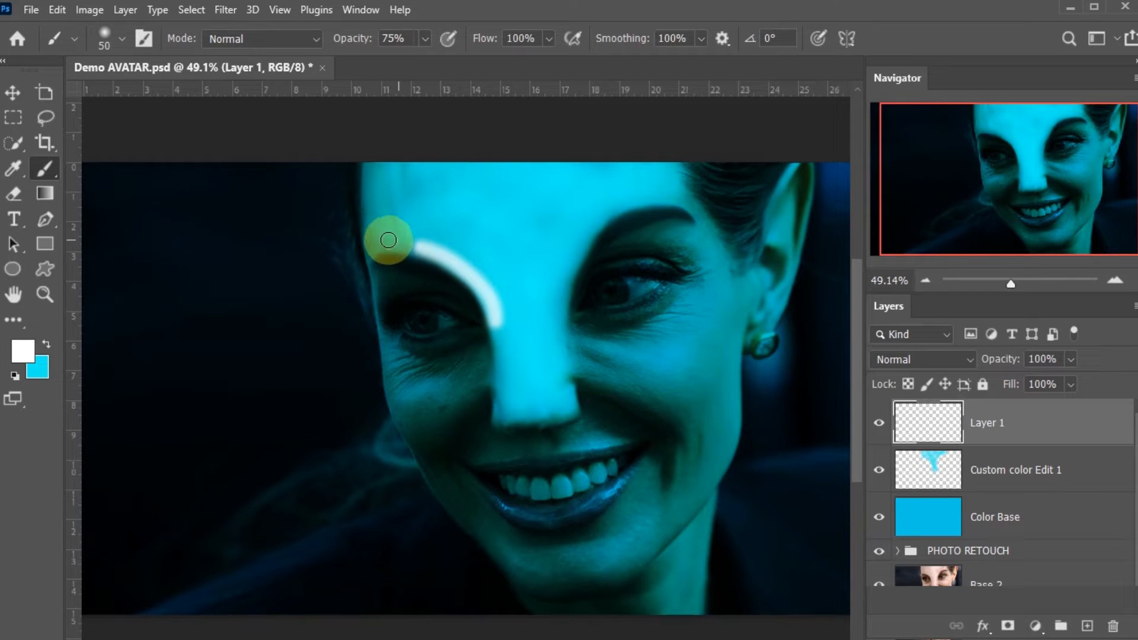
{"action": "key", "text": "ctrl+z"}
Try a brow stroke on Layer 1 with one of the recently used textured brush tips at 50 px
{"action": "left_click", "coordinate": [121, 39]}
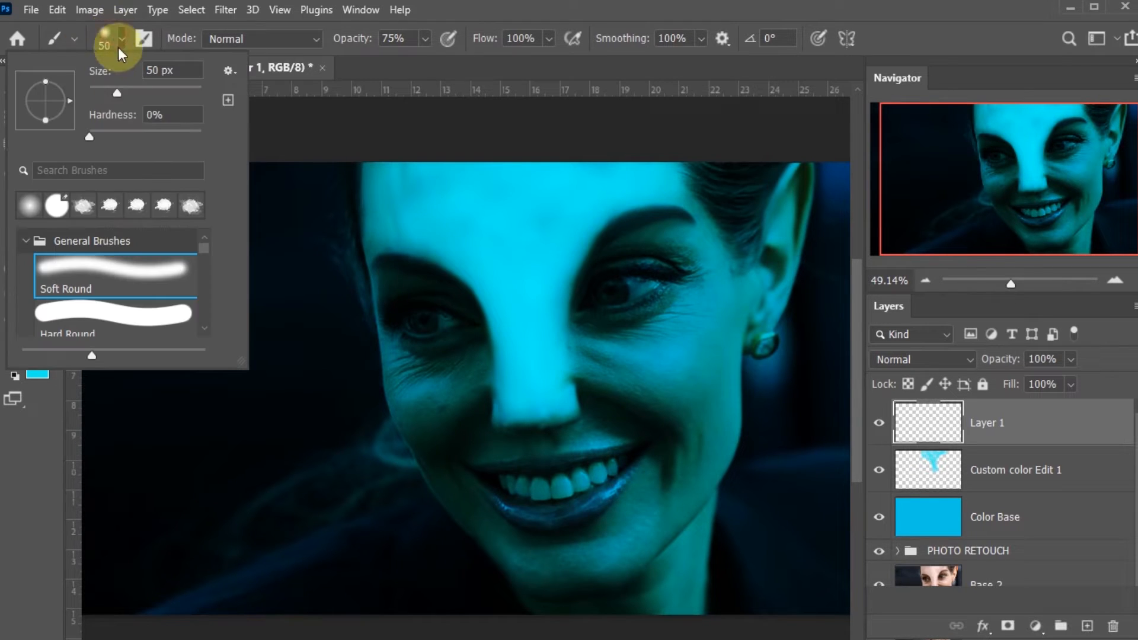
{"action": "left_click", "coordinate": [81, 206]}
{"action": "left_click", "coordinate": [428, 19]}
{"action": "mouse_move", "coordinate": [499, 325]}
{"action": "left_mouse_down"}
{"action": "mouse_move", "coordinate": [472, 273]}
{"action": "mouse_move", "coordinate": [425, 249]}
{"action": "left_mouse_up"}
{"action": "key", "text": "ctrl+z"}
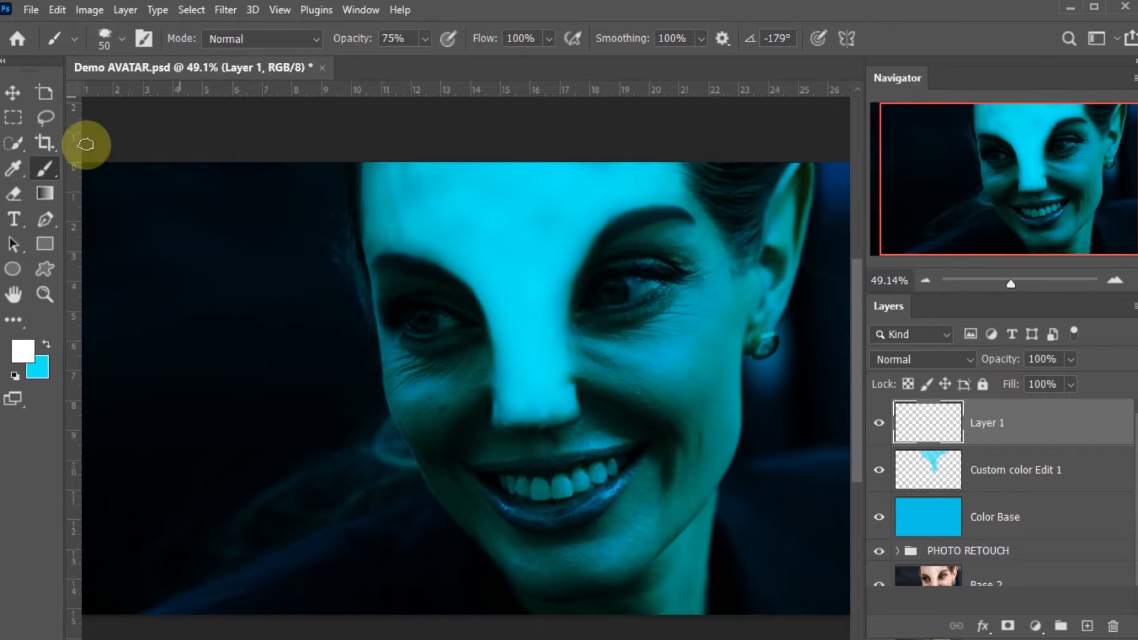
Choose the Kyle's Inkbox - Classic Cartoonist brush from the Wet Media Brushes at 30 px
{"action": "left_click", "coordinate": [112, 38]}
{"action": "mouse_move", "coordinate": [204, 240]}
{"action": "left_mouse_down"}
{"action": "mouse_move", "coordinate": [209, 320]}
{"action": "mouse_move", "coordinate": [206, 293]}
{"action": "left_mouse_up"}
{"action": "left_click", "coordinate": [116, 305]}
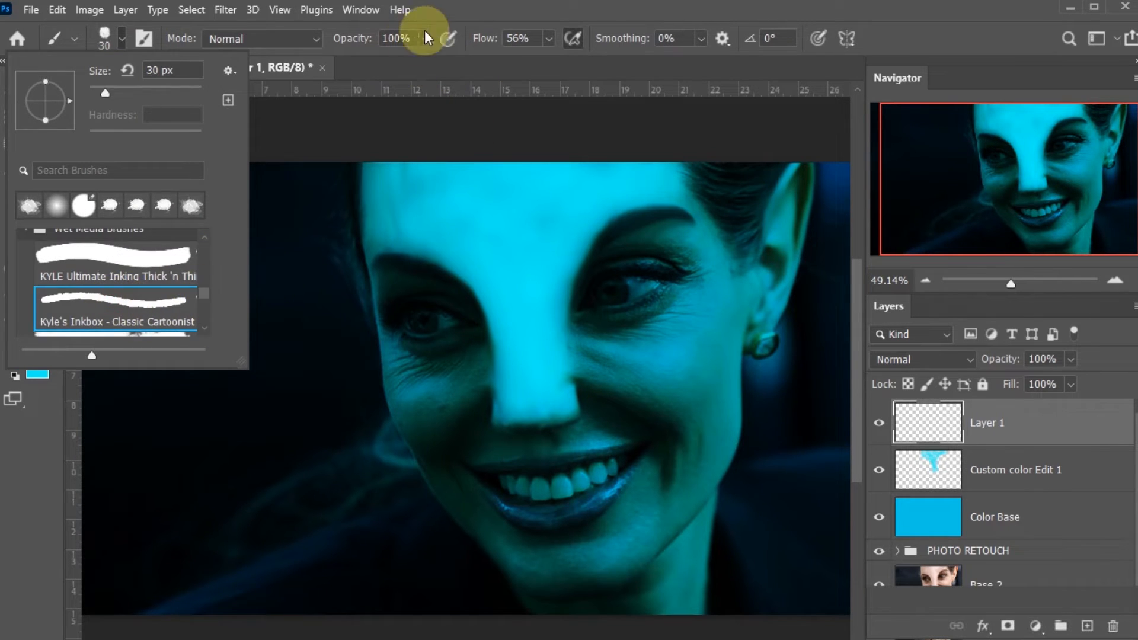
{"action": "left_click", "coordinate": [441, 13]}
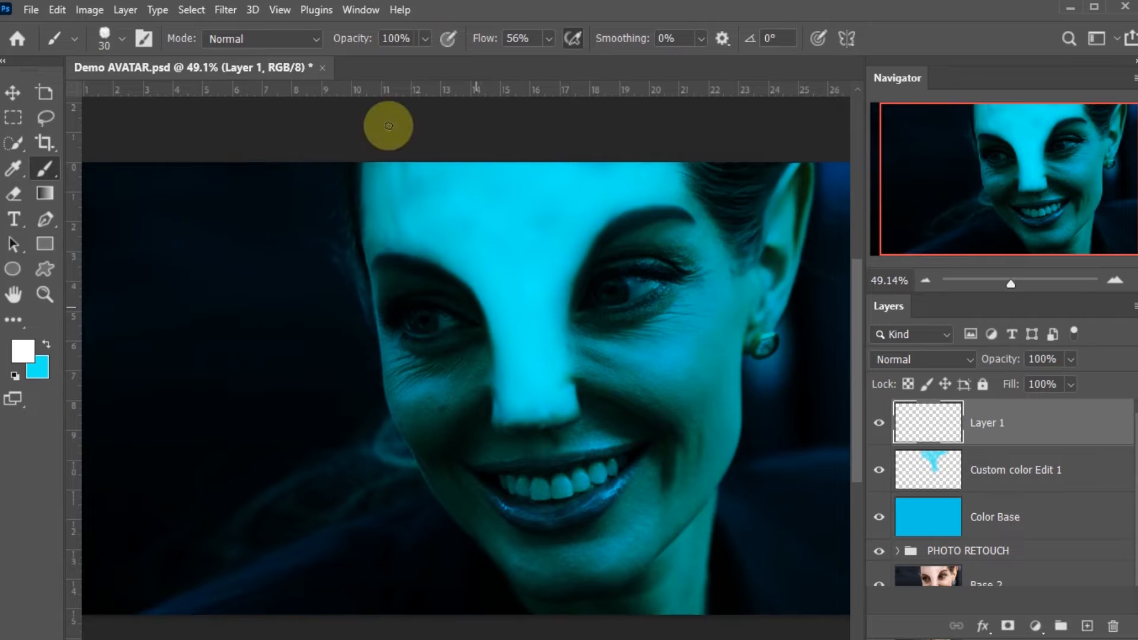
Try curved white strokes above the eyebrow with the inking brush at 68% opacity
{"action": "left_click", "coordinate": [425, 39]}
{"action": "left_click", "coordinate": [399, 59]}
{"action": "left_click_drag", "start_coordinate": [492, 325], "coordinate": [452, 267]}
{"action": "mouse_move", "coordinate": [492, 314]}
{"action": "left_mouse_down"}
{"action": "mouse_move", "coordinate": [468, 275]}
{"action": "mouse_move", "coordinate": [487, 307]}
{"action": "mouse_move", "coordinate": [448, 263]}
{"action": "mouse_move", "coordinate": [399, 254]}
{"action": "left_mouse_up"}
{"action": "key", "text": "ctrl+z"}
{"action": "key", "text": "ctrl+z"}
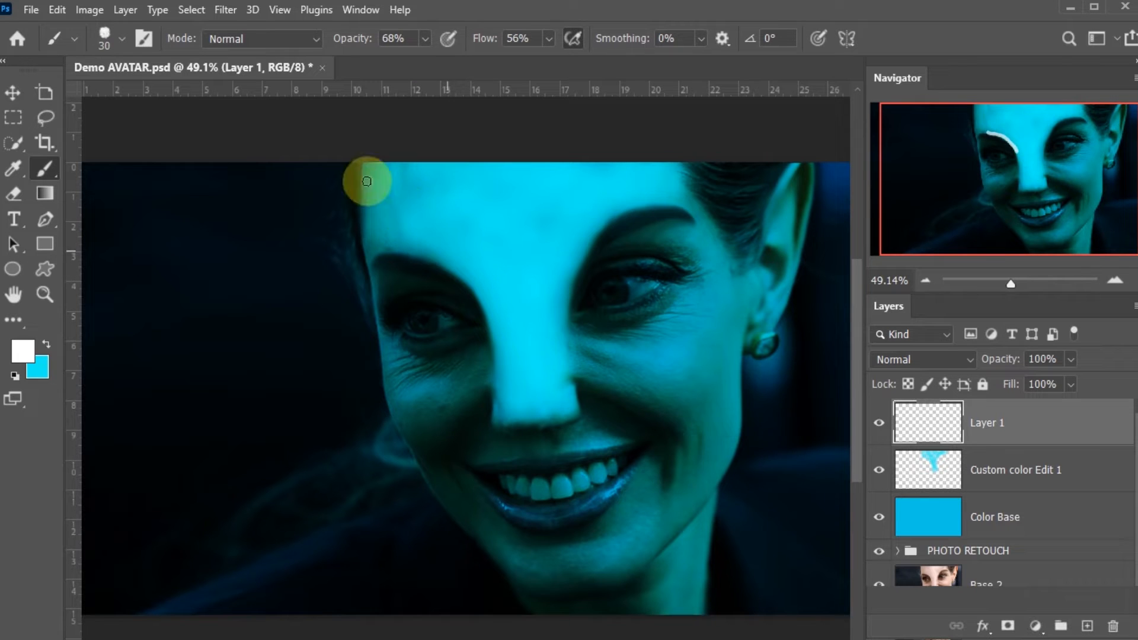
Paint white curved lines above both eyebrows and two lines converging down the forehead at 45% brush opacity, using 30 to 40 px
{"action": "left_click_drag", "start_coordinate": [405, 52], "coordinate": [405, 57]}
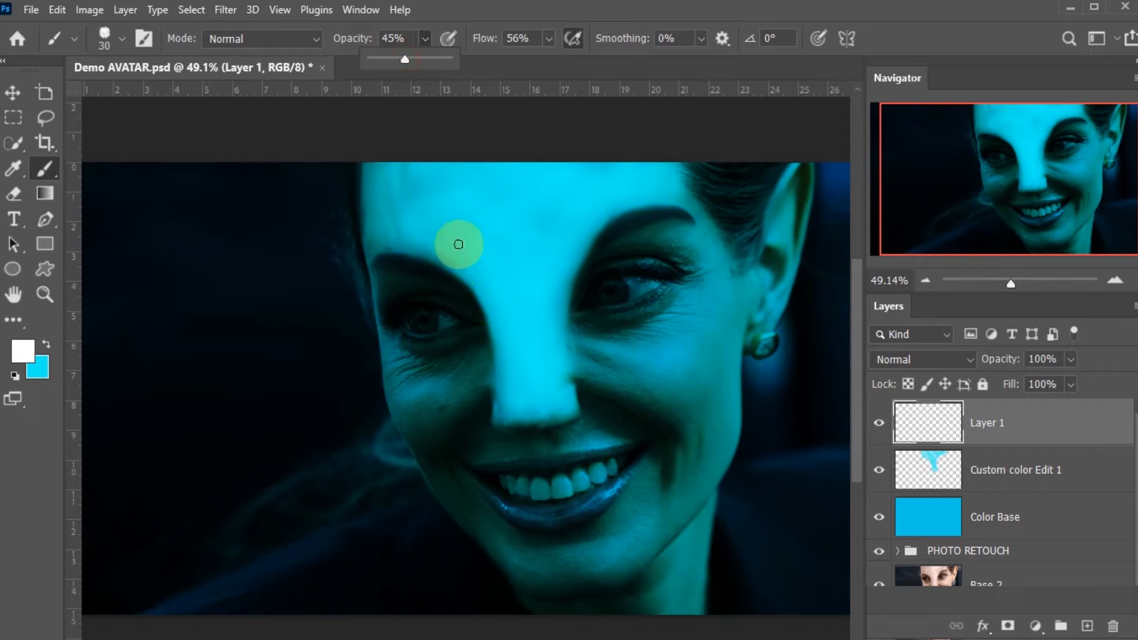
{"action": "left_click_drag", "start_coordinate": [495, 326], "coordinate": [487, 303]}
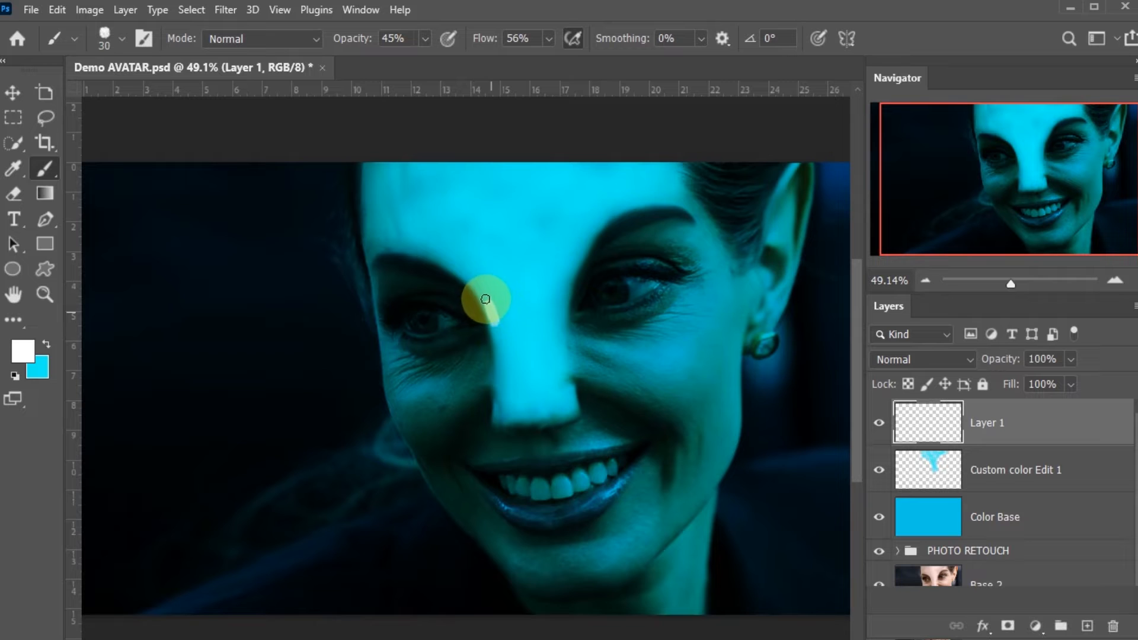
{"action": "left_click_drag", "start_coordinate": [439, 257], "coordinate": [375, 243]}
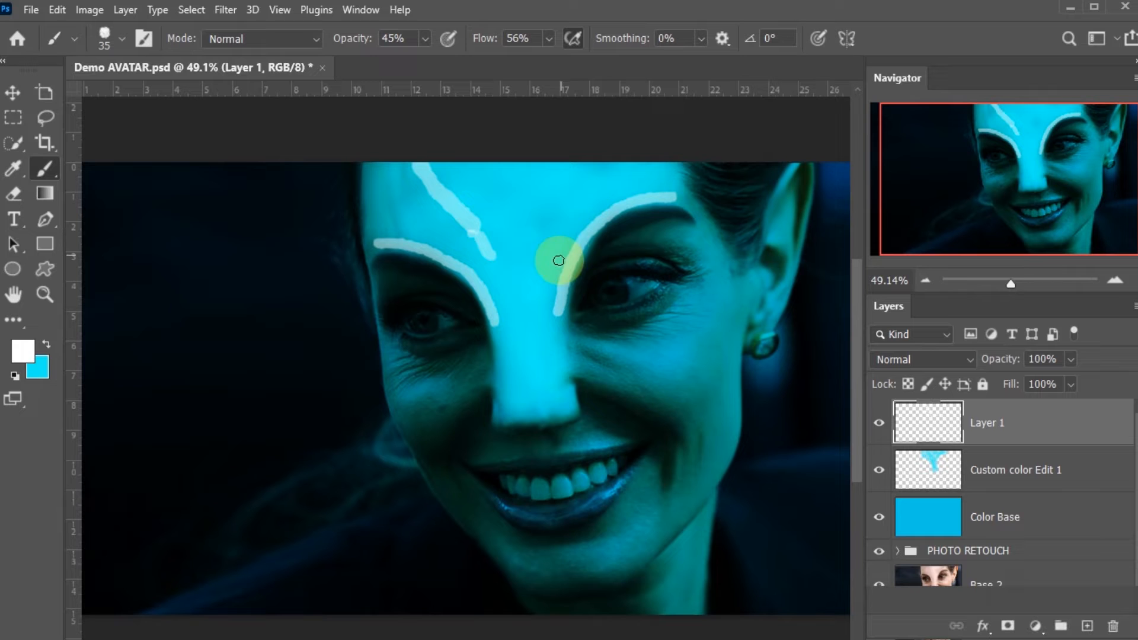
{"action": "key", "text": "bracketright"}
{"action": "mouse_move", "coordinate": [575, 165]}
{"action": "left_mouse_down"}
{"action": "mouse_move", "coordinate": [539, 222]}
{"action": "mouse_move", "coordinate": [501, 230]}
{"action": "left_mouse_up"}
At 18% brush opacity, reinforce the white forehead and brow lines and extend them along the nose bridge and at the brow ends
{"action": "left_click", "coordinate": [425, 39]}
{"action": "left_click_drag", "start_coordinate": [424, 60], "coordinate": [401, 60]}
{"action": "mouse_move", "coordinate": [481, 222]}
{"action": "left_mouse_down"}
{"action": "mouse_move", "coordinate": [495, 241]}
{"action": "mouse_move", "coordinate": [501, 267]}
{"action": "left_mouse_up"}
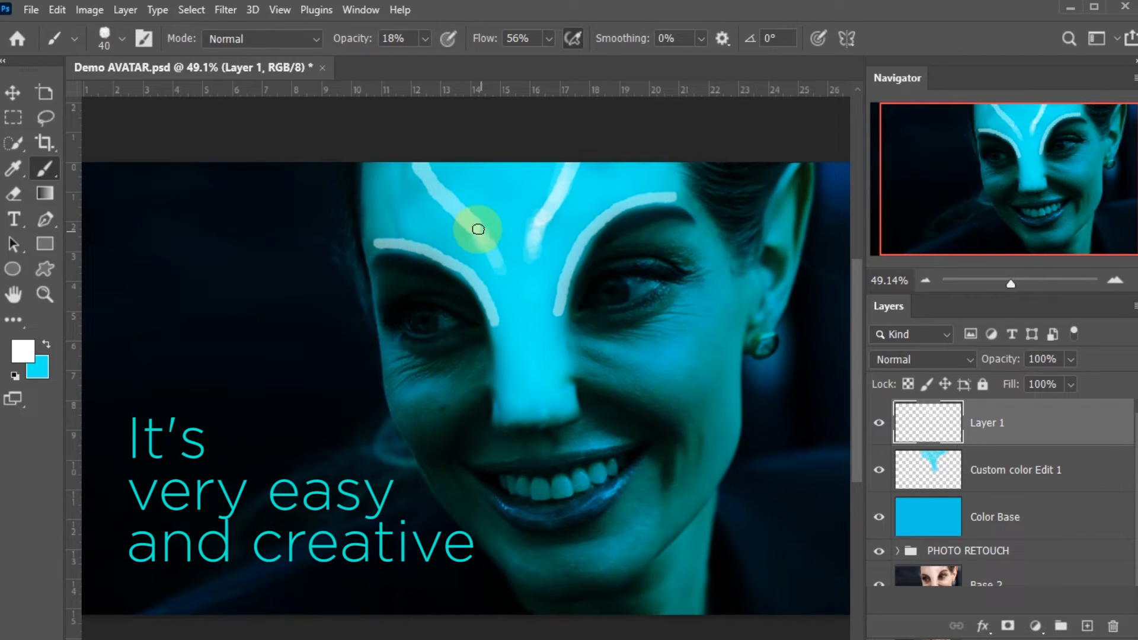
{"action": "left_click_drag", "start_coordinate": [429, 163], "coordinate": [498, 265]}
{"action": "left_click_drag", "start_coordinate": [495, 322], "coordinate": [501, 353]}
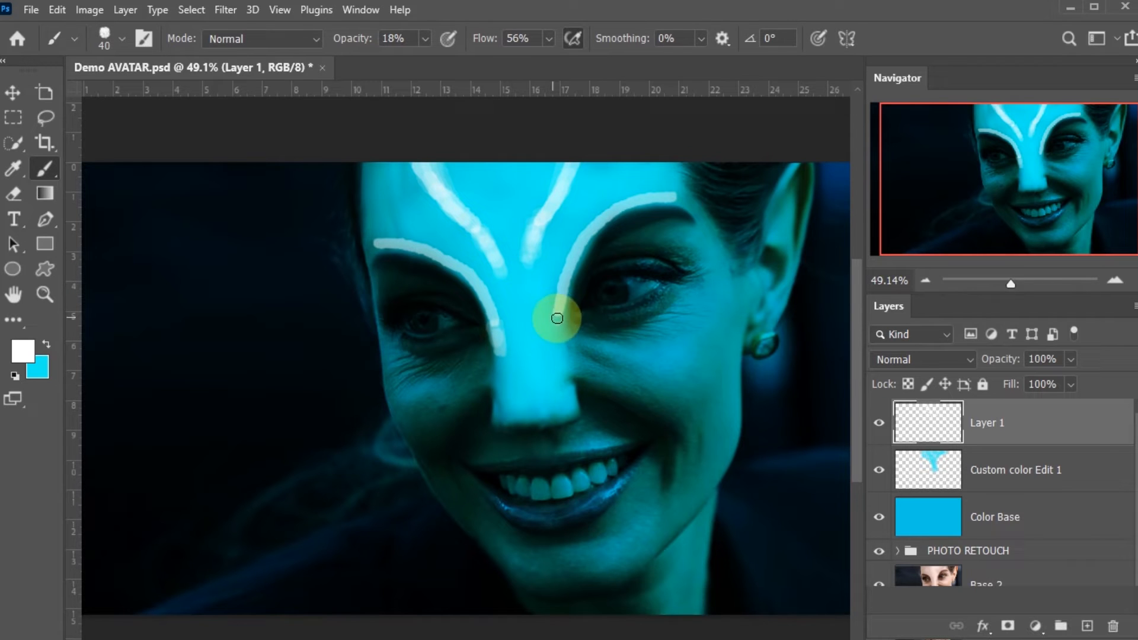
{"action": "mouse_move", "coordinate": [559, 293]}
{"action": "left_mouse_down"}
{"action": "mouse_move", "coordinate": [581, 243]}
{"action": "mouse_move", "coordinate": [639, 200]}
{"action": "left_mouse_up"}
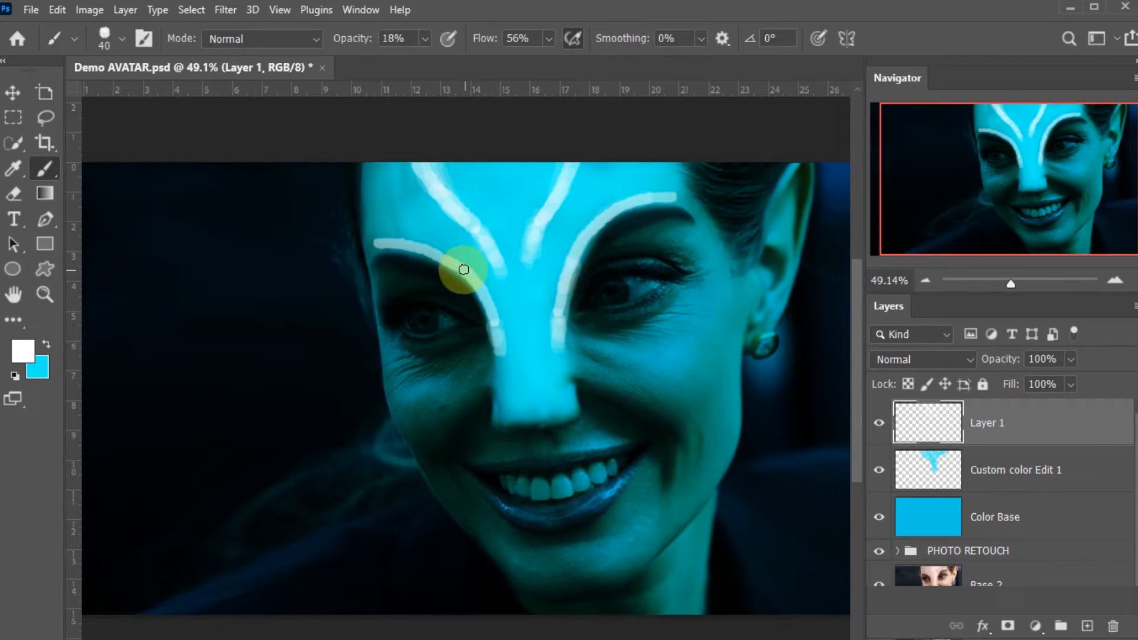
{"action": "left_click_drag", "start_coordinate": [463, 270], "coordinate": [376, 252]}
{"action": "key", "text": "ctrl+space"}
{"action": "left_click_drag", "start_coordinate": [679, 204], "coordinate": [683, 208]}
{"action": "key", "text": "bracketleft"}
{"action": "key", "text": "bracketleft"}
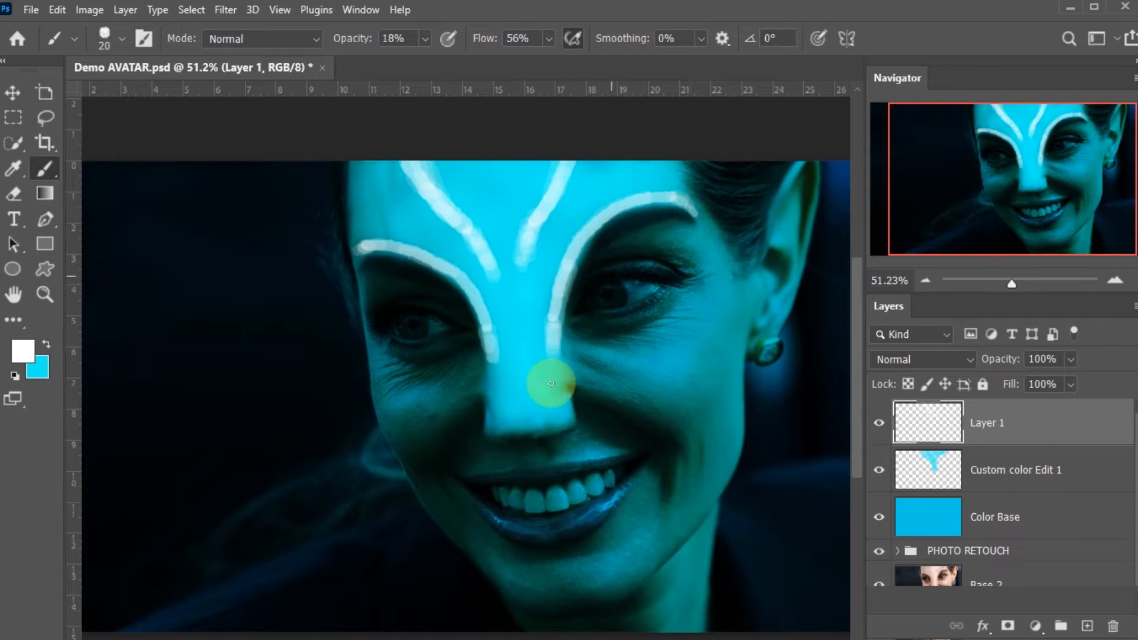
Enlarge the brush to 60 px and paint white spots on the cheek, nose tip and chin, plus a short central forehead stroke
{"action": "key", "text": "bracketright"}
{"action": "key", "text": "bracketright"}
{"action": "key", "text": "bracketright"}
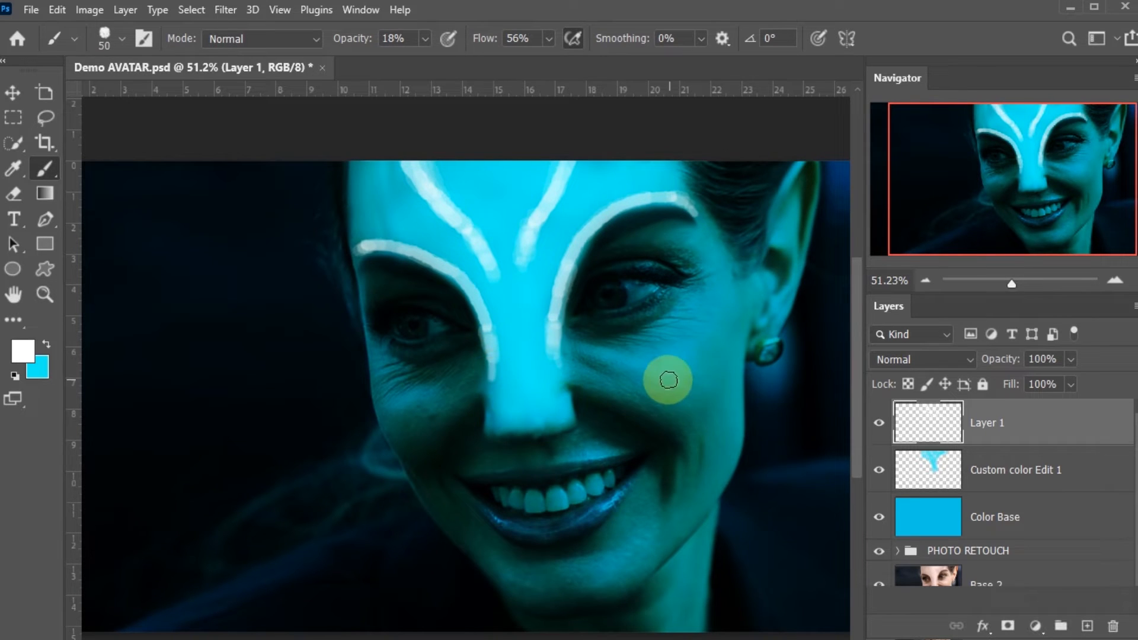
{"action": "left_click_drag", "start_coordinate": [658, 375], "coordinate": [675, 372]}
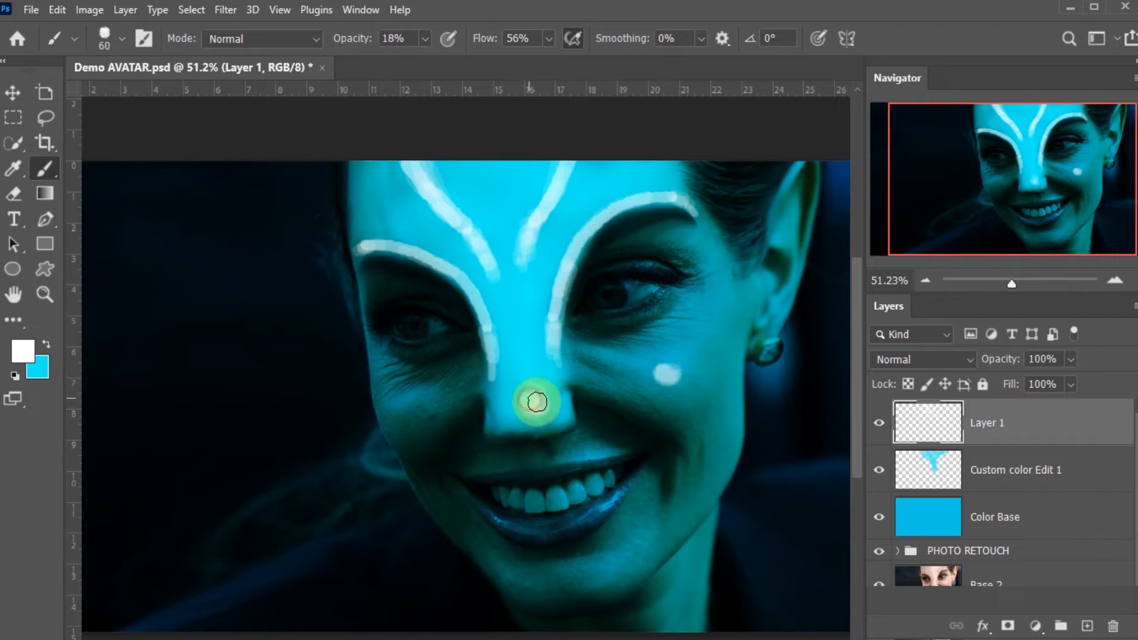
{"action": "left_click", "coordinate": [537, 402]}
{"action": "left_click", "coordinate": [610, 572]}
{"action": "key", "text": "ctrl+minus"}
{"action": "left_click_drag", "start_coordinate": [493, 199], "coordinate": [490, 173]}
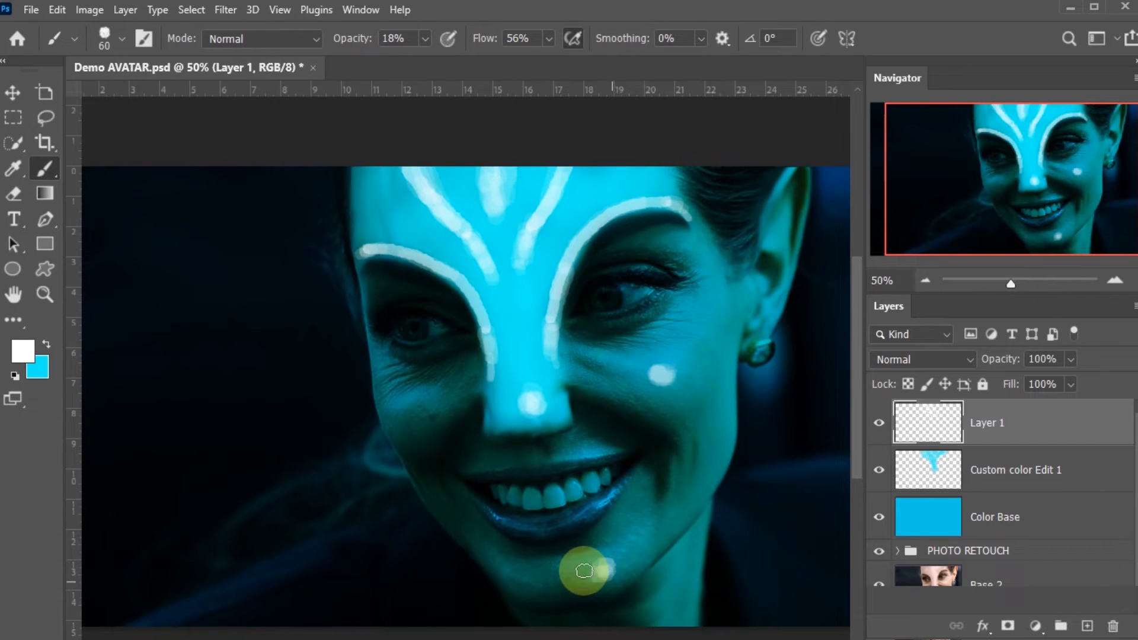
Dab faint white texture patches on both cheeks, lowering the brush opacity to 11% and then 2%
{"action": "left_click", "coordinate": [425, 39]}
{"action": "left_click_drag", "start_coordinate": [418, 56], "coordinate": [412, 57]}
{"action": "mouse_move", "coordinate": [688, 379]}
{"action": "left_mouse_down"}
{"action": "mouse_move", "coordinate": [725, 357]}
{"action": "mouse_move", "coordinate": [717, 388]}
{"action": "mouse_move", "coordinate": [727, 332]}
{"action": "mouse_move", "coordinate": [695, 374]}
{"action": "mouse_move", "coordinate": [707, 359]}
{"action": "mouse_move", "coordinate": [717, 365]}
{"action": "mouse_move", "coordinate": [735, 336]}
{"action": "mouse_move", "coordinate": [770, 350]}
{"action": "mouse_move", "coordinate": [711, 372]}
{"action": "mouse_move", "coordinate": [713, 329]}
{"action": "left_mouse_up"}
{"action": "key", "text": "ctrl+z"}
{"action": "key", "text": "ctrl+z"}
{"action": "left_click", "coordinate": [409, 422]}
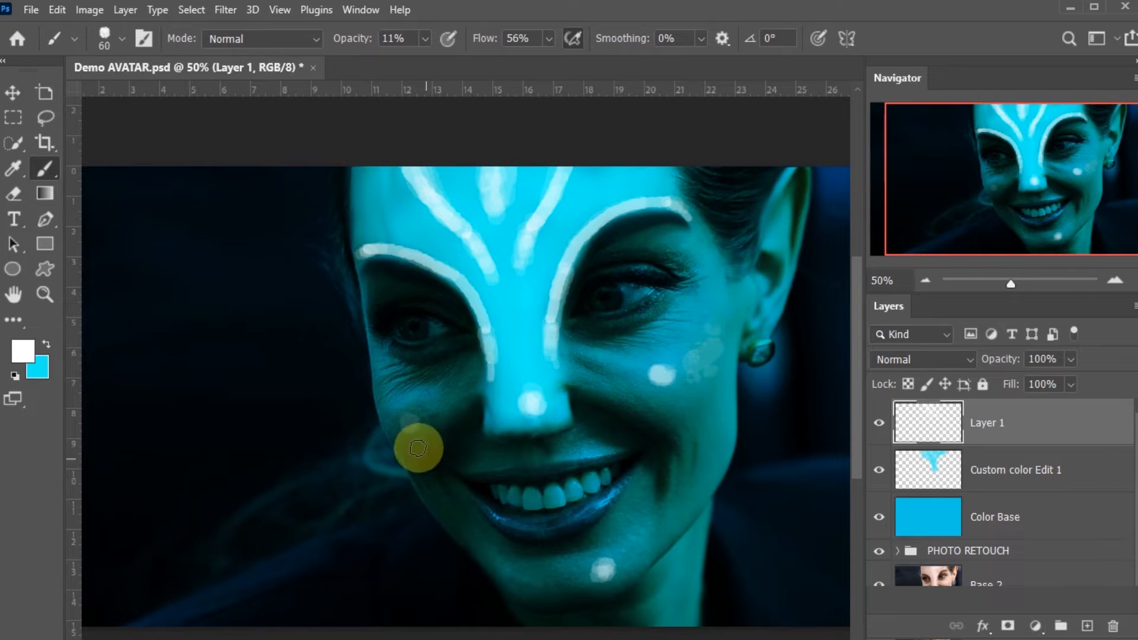
{"action": "left_click", "coordinate": [425, 40]}
{"action": "left_click_drag", "start_coordinate": [412, 56], "coordinate": [407, 55]}
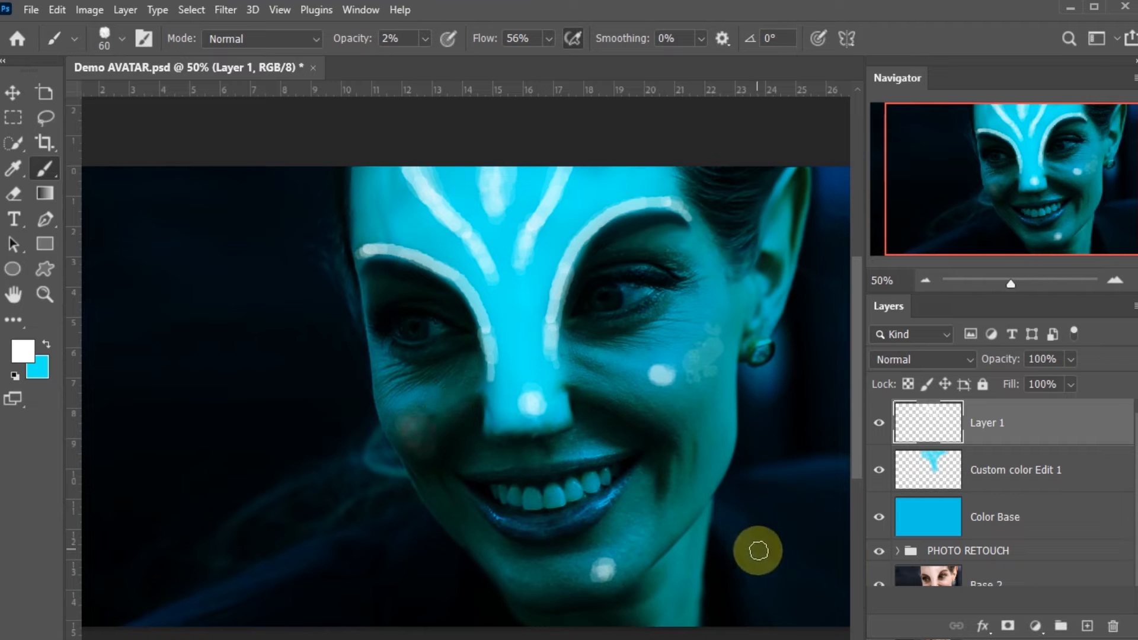
Apply the basic Blur filter to Layer 1 and toggle the layer's visibility to check the painted lines
{"action": "key", "text": "ctrl+space"}
{"action": "left_click_drag", "start_coordinate": [526, 398], "coordinate": [582, 433]}
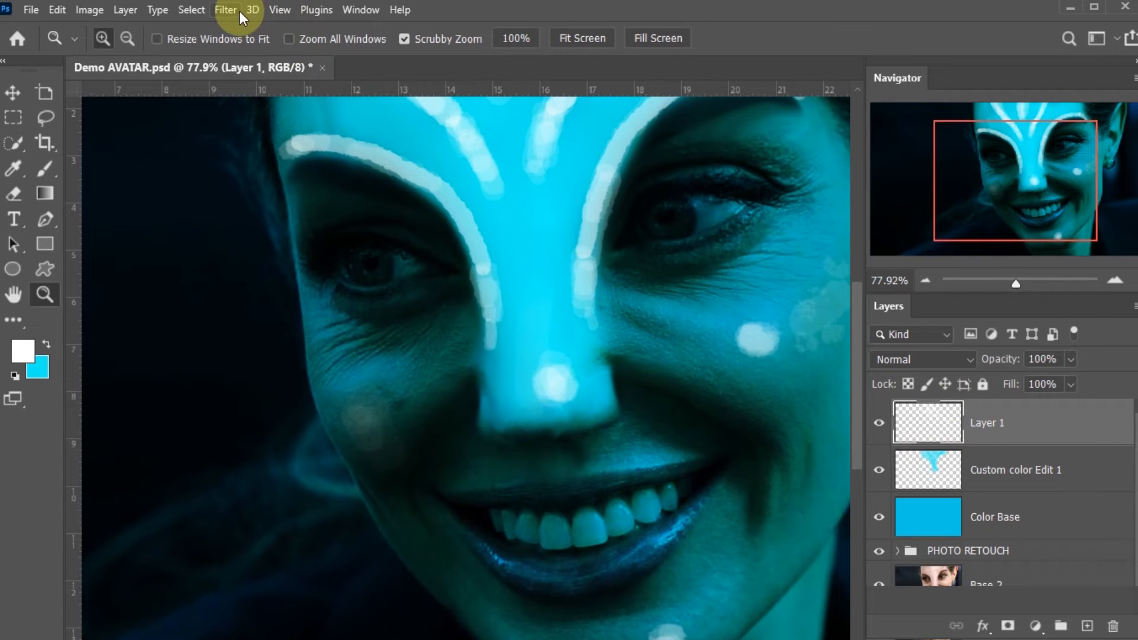
{"action": "left_click", "coordinate": [226, 10]}
{"action": "mouse_move", "coordinate": [279, 225]}
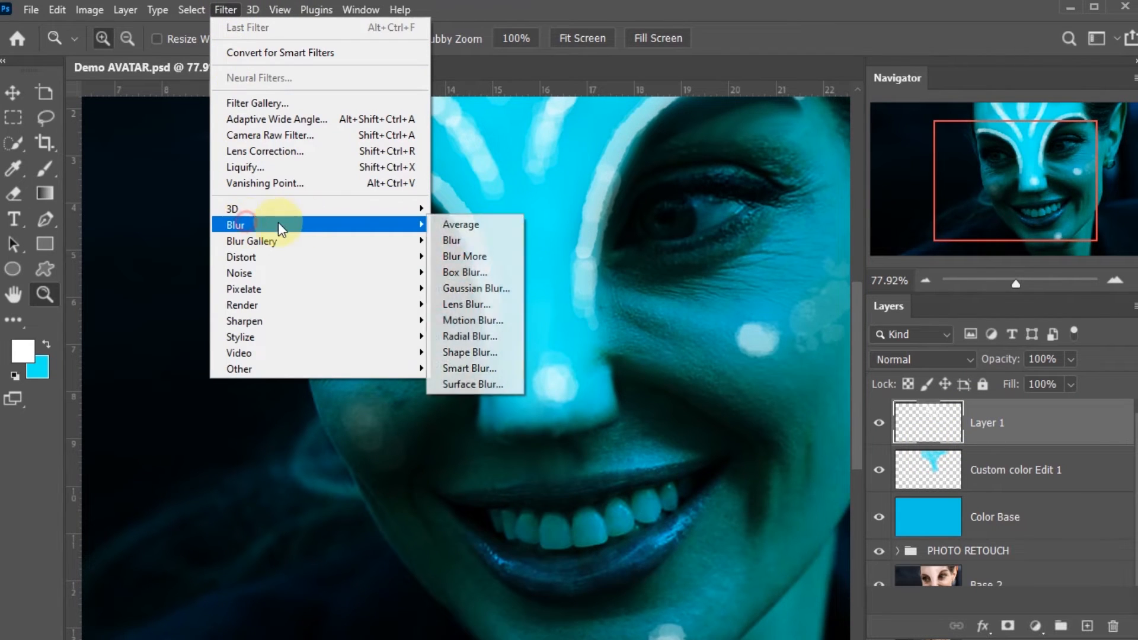
{"action": "left_click", "coordinate": [462, 239]}
{"action": "left_click", "coordinate": [879, 422]}
{"action": "left_click", "coordinate": [879, 423]}
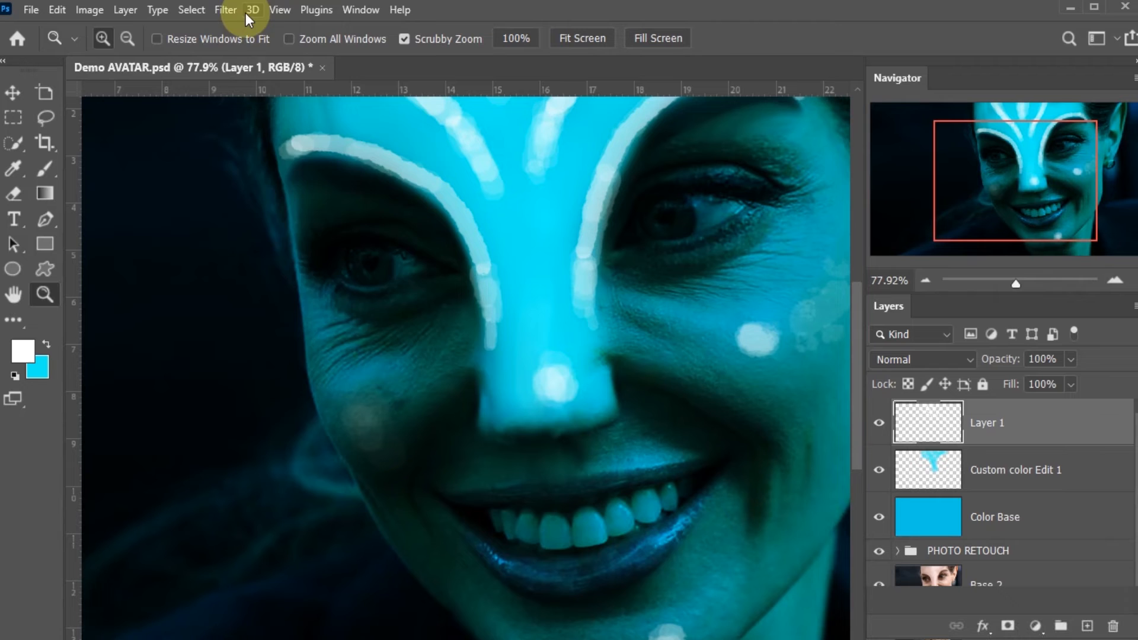
Apply a Gaussian Blur with a 1.6 pixel radius to the white strokes on Layer 1
{"action": "left_click", "coordinate": [228, 10]}
{"action": "mouse_move", "coordinate": [243, 217]}
{"action": "left_click", "coordinate": [474, 288]}
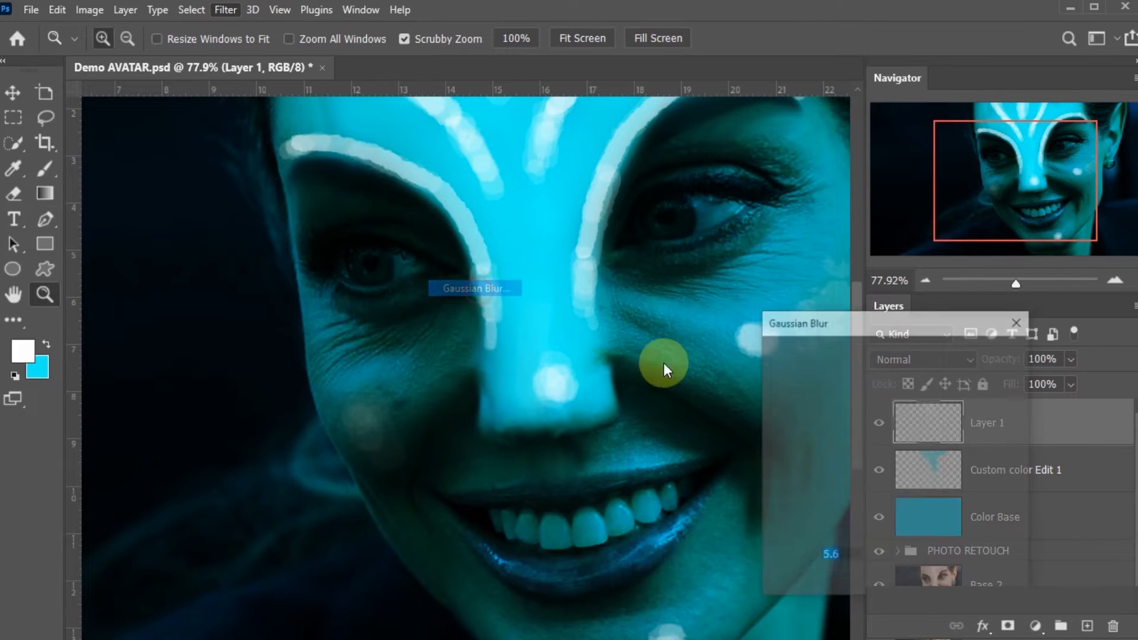
{"action": "left_click_drag", "start_coordinate": [798, 585], "coordinate": [788, 584]}
{"action": "left_click", "coordinate": [990, 353]}
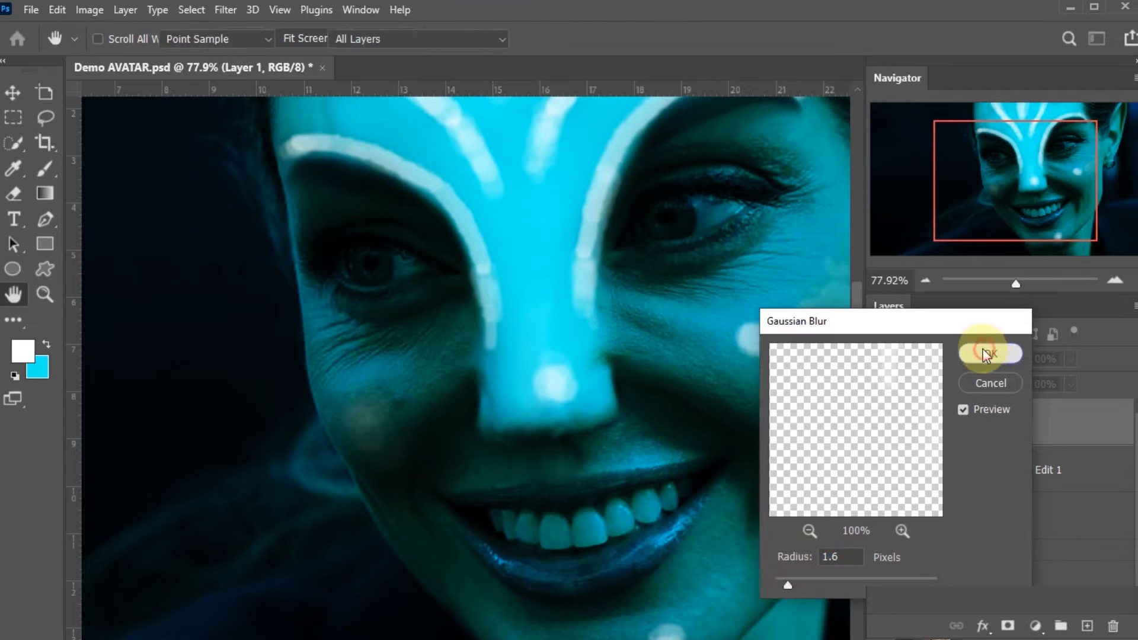
Return to the Brush tool and set its opacity to 30%
{"action": "key", "text": "z"}
{"action": "mouse_move", "coordinate": [694, 490]}
{"action": "left_mouse_down"}
{"action": "mouse_move", "coordinate": [579, 363]}
{"action": "mouse_move", "coordinate": [553, 252]}
{"action": "left_mouse_up"}
{"action": "key", "text": "b"}
{"action": "left_click_drag", "start_coordinate": [446, 60], "coordinate": [444, 59]}
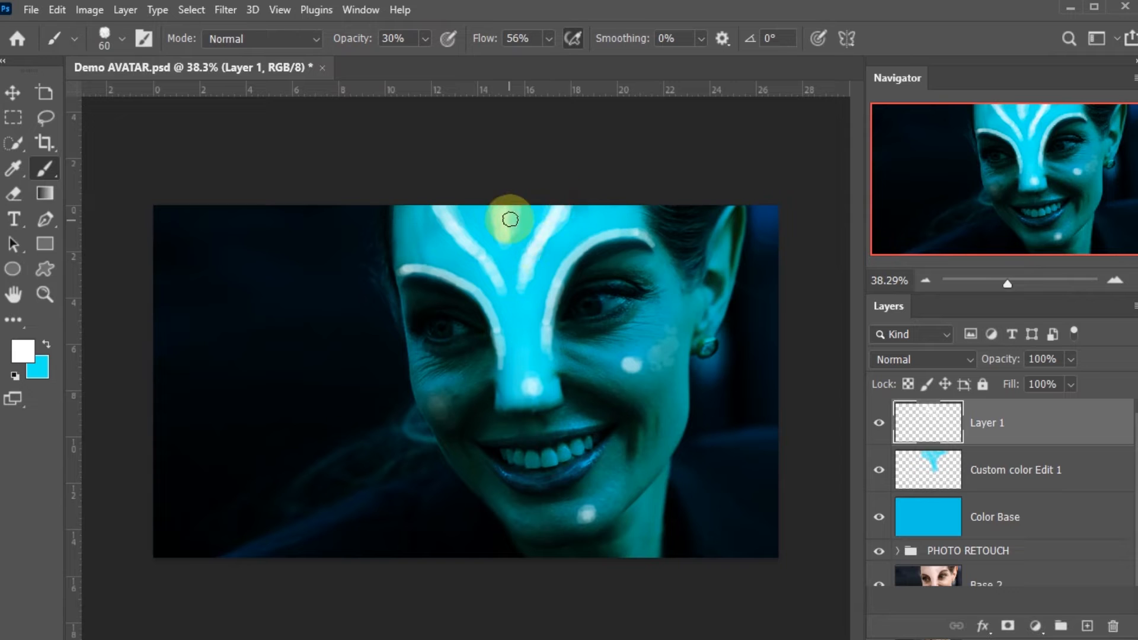
Select all the layers and free-transform them together to enlarge the portrait slightly and shift it to the right
{"action": "key", "text": "v"}
{"action": "left_click", "coordinate": [978, 431]}
{"action": "key", "text": "Delete"}
{"action": "key", "text": "ctrl+t"}
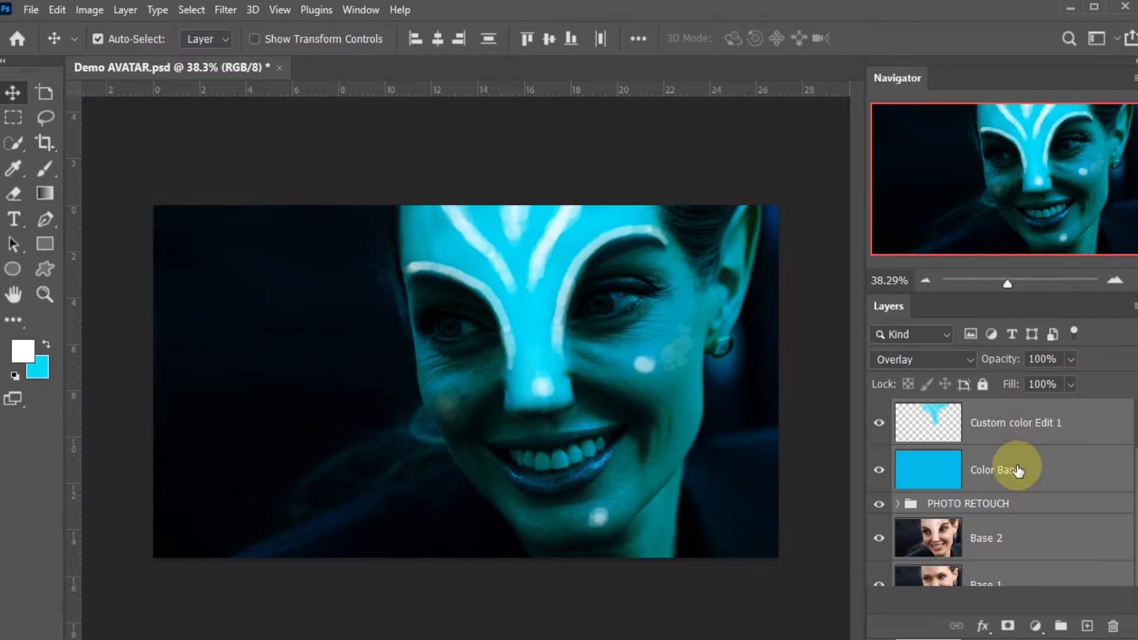
Rename Layer 1 as White Lines, toggling its visibility to compare the face with and without the strokes
{"action": "left_click", "coordinate": [1007, 422]}
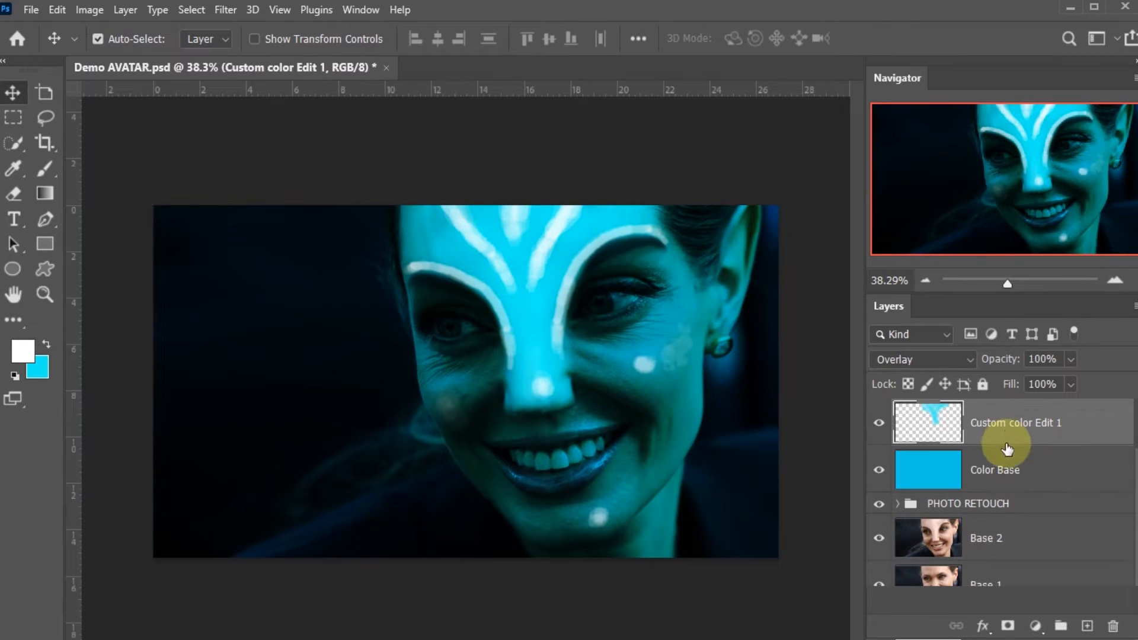
{"action": "scroll", "coordinate": [1006, 465], "scroll_direction": "up", "scroll_amount": 1}
{"action": "left_click", "coordinate": [1002, 431]}
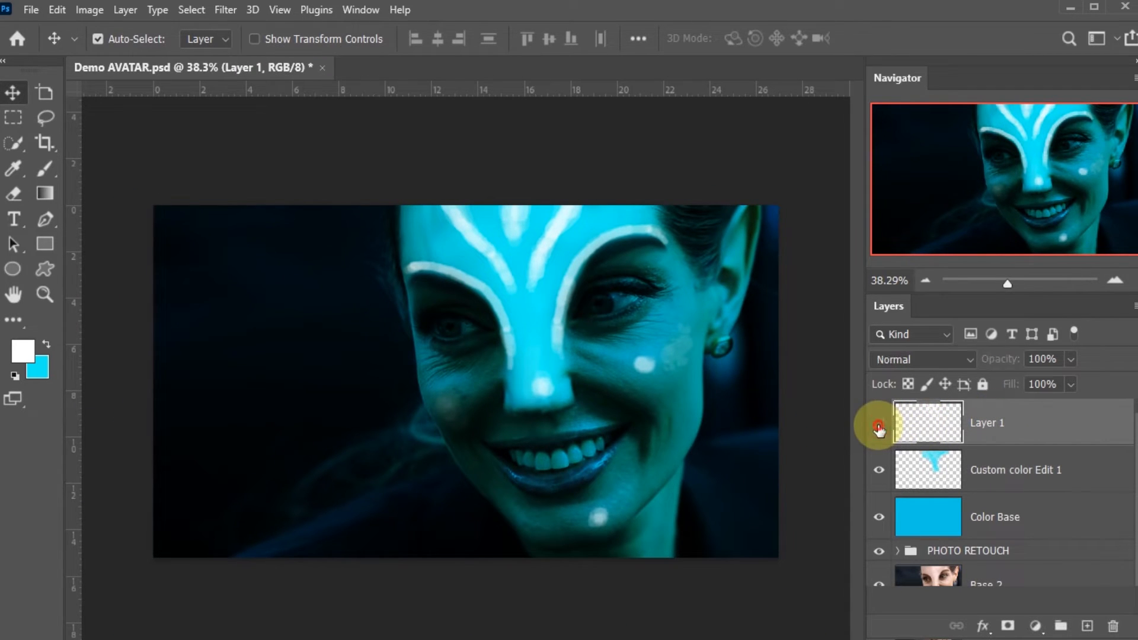
{"action": "left_click", "coordinate": [879, 423]}
{"action": "left_click", "coordinate": [879, 424]}
{"action": "double_click", "coordinate": [976, 422]}
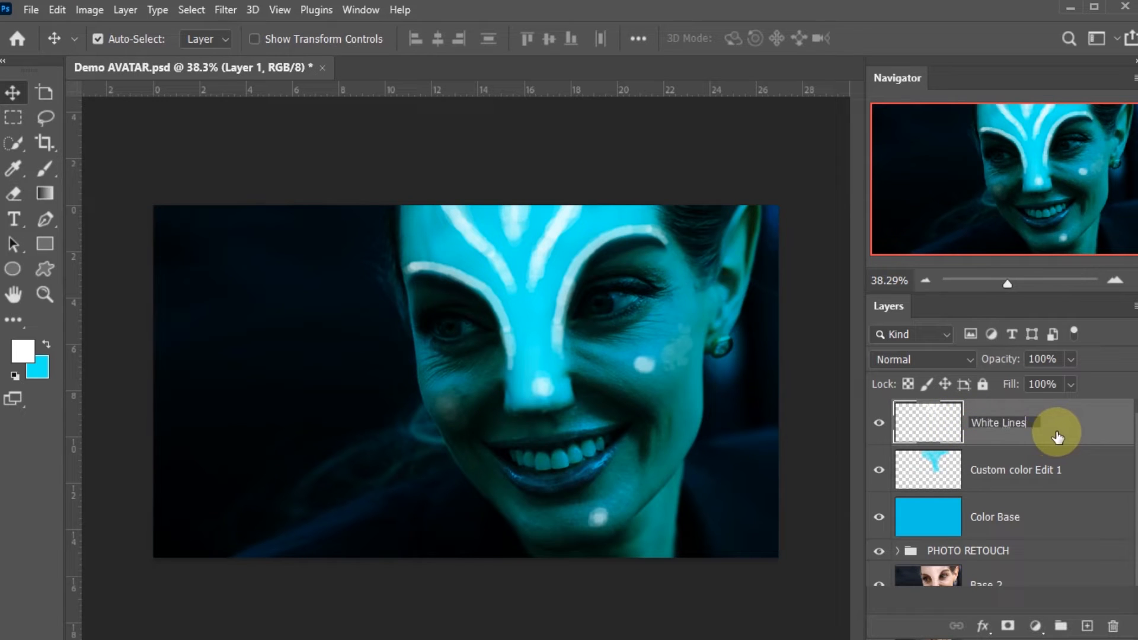
{"action": "key", "text": "Return"}
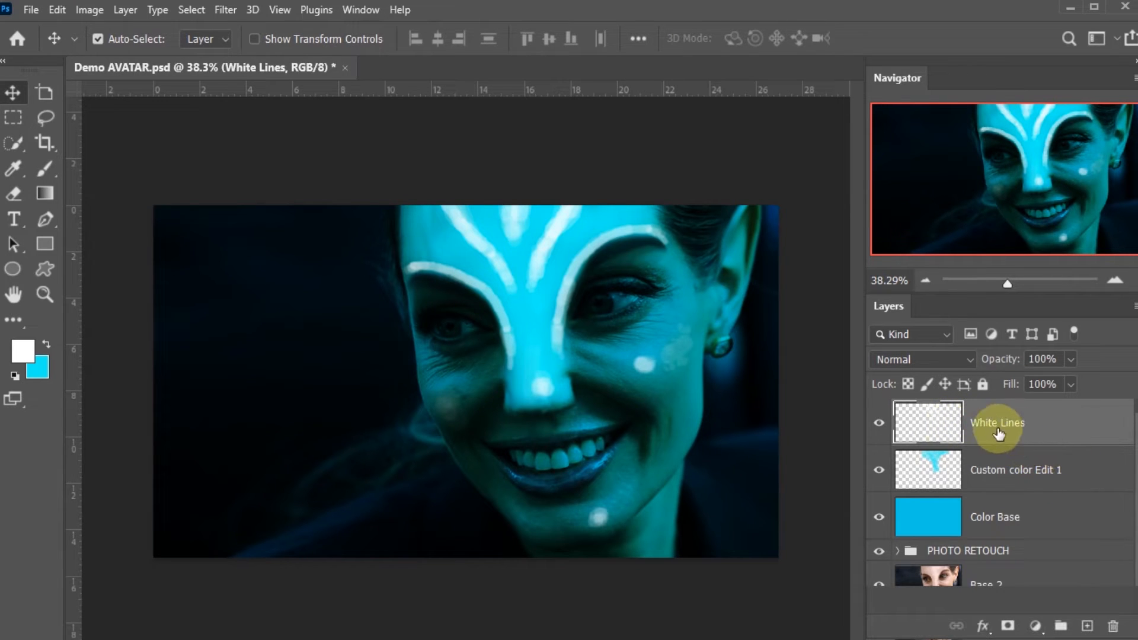
{"action": "left_click", "coordinate": [879, 422]}
{"action": "left_click", "coordinate": [879, 423]}
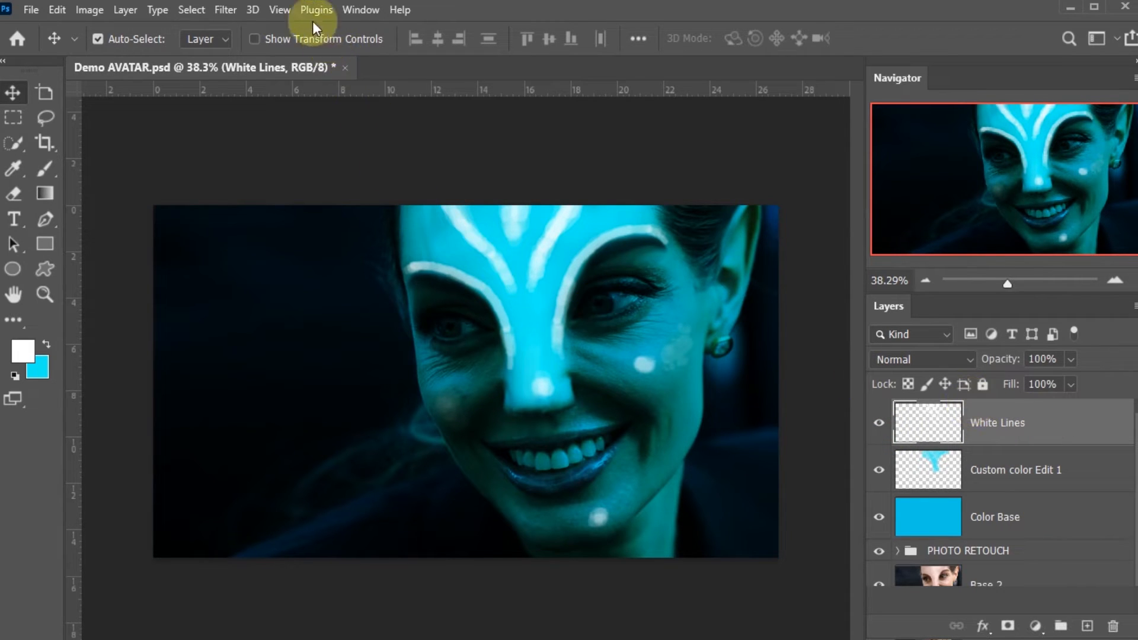
Create a new layer named Custom Blue above White Lines, in Normal mode at 100% opacity
{"action": "left_click", "coordinate": [125, 9]}
{"action": "left_click", "coordinate": [368, 12]}
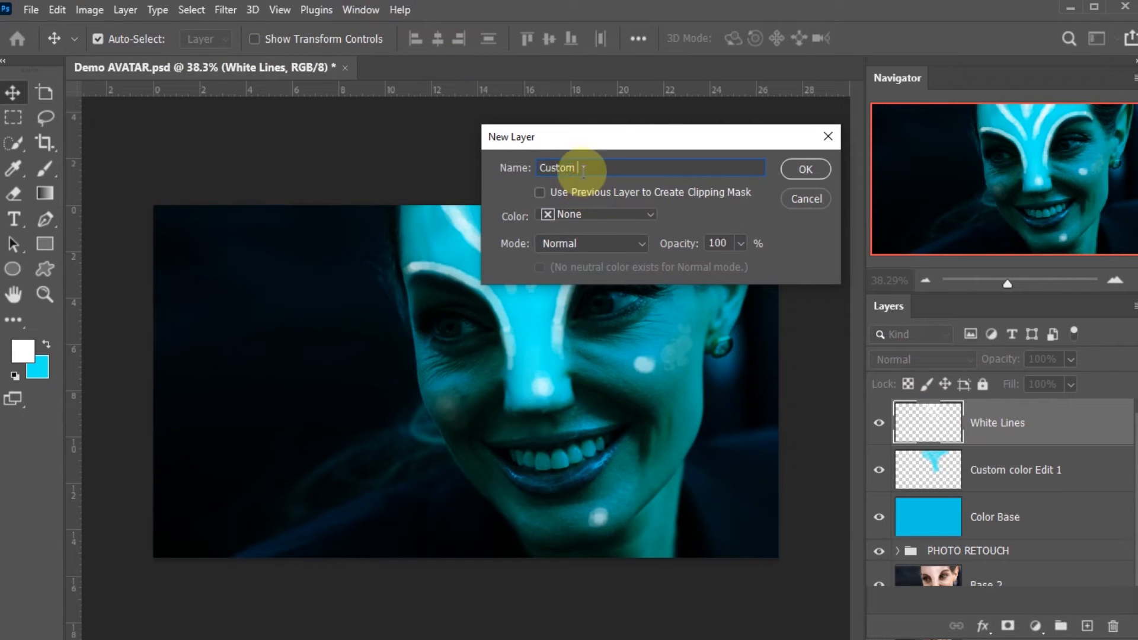
{"action": "type", "text": "Custom Blue"}
{"action": "left_click", "coordinate": [804, 169]}
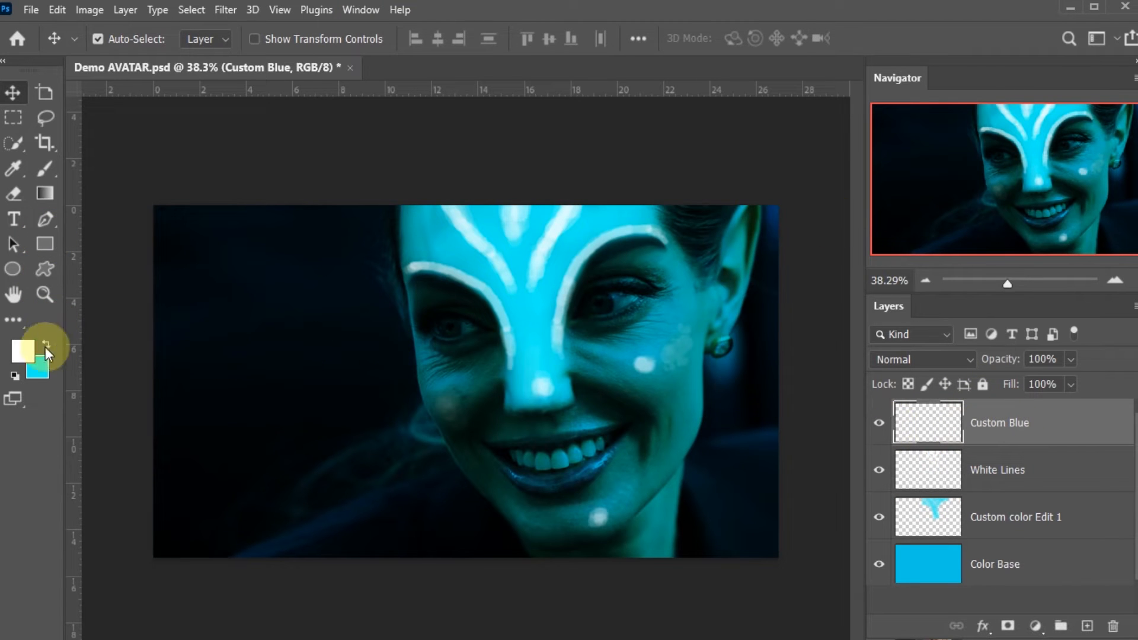
Set the foreground colour to a medium-dark blue for painting on the Custom Blue layer
{"action": "left_click", "coordinate": [30, 351]}
{"action": "left_click", "coordinate": [868, 188]}
{"action": "left_click", "coordinate": [834, 146]}
{"action": "left_click_drag", "start_coordinate": [833, 134], "coordinate": [840, 123]}
{"action": "left_click", "coordinate": [1008, 81]}
{"action": "key", "text": "v"}
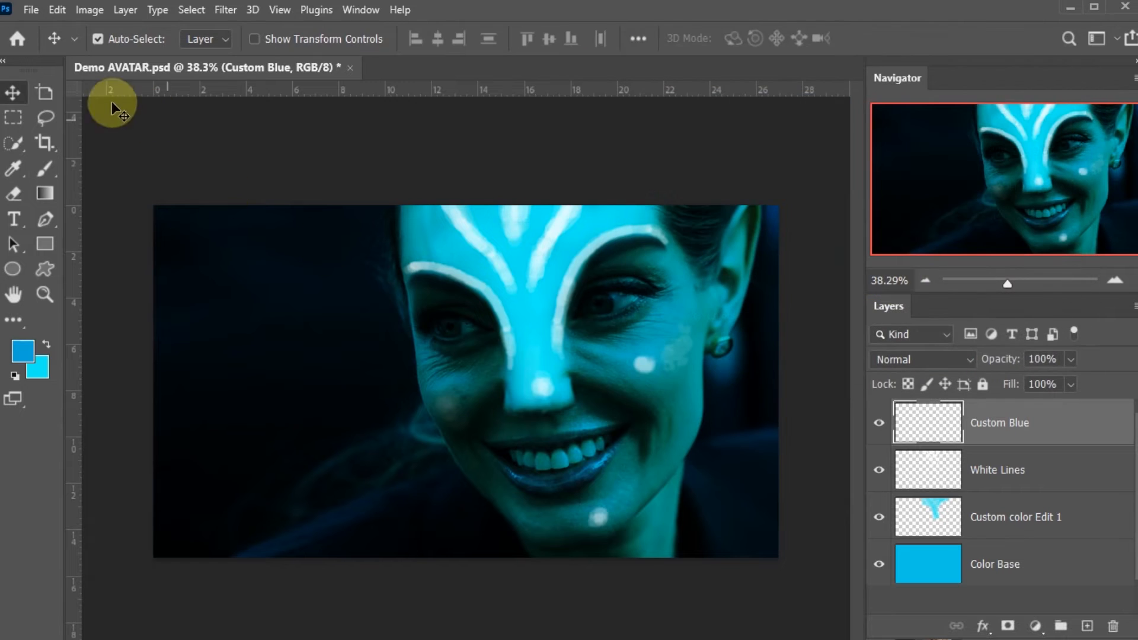
Choose the Soft Round brush from General Brushes and set the brush opacity to 49%
{"action": "left_click", "coordinate": [44, 167]}
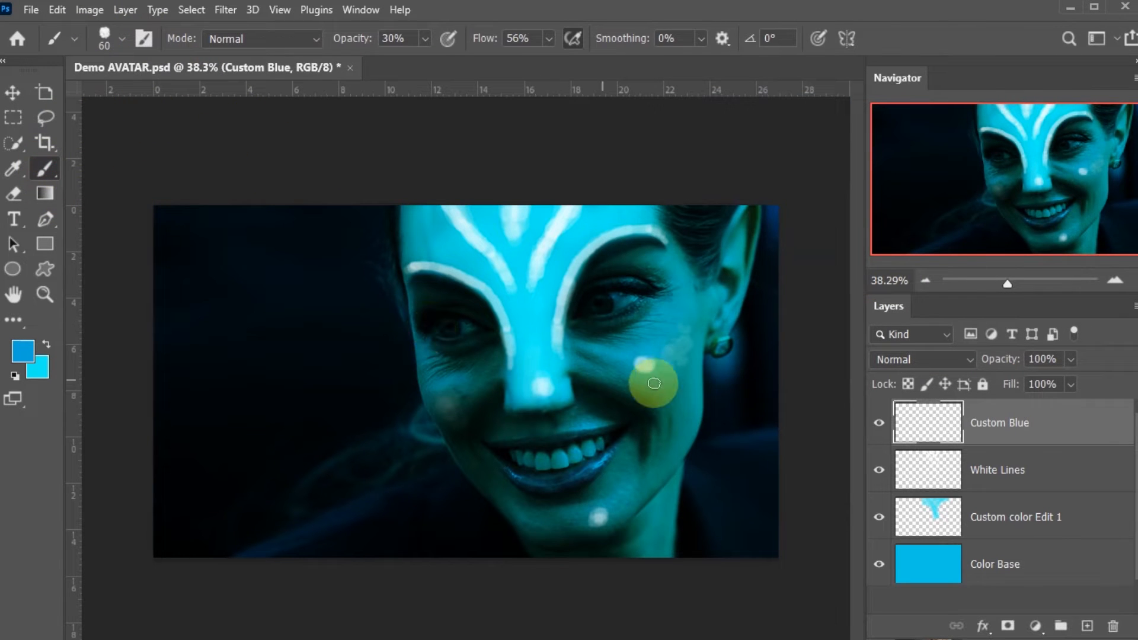
{"action": "left_click", "coordinate": [121, 39]}
{"action": "scroll", "coordinate": [126, 263], "scroll_direction": "up", "scroll_amount": 1}
{"action": "scroll", "coordinate": [126, 263], "scroll_direction": "up", "scroll_amount": 5}
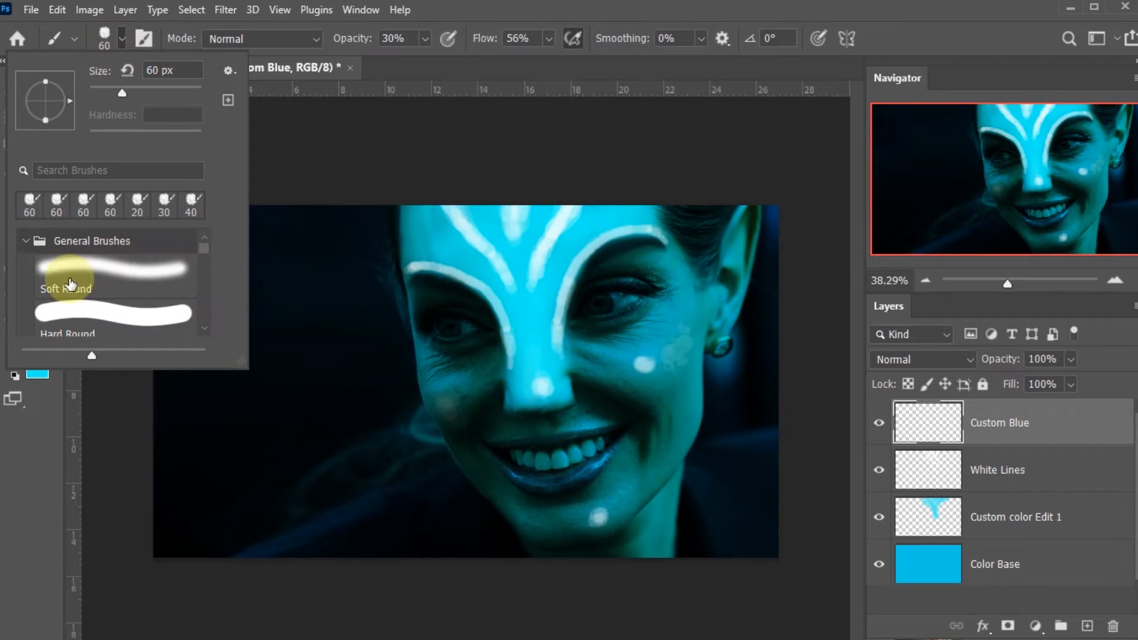
{"action": "left_click", "coordinate": [69, 283]}
{"action": "left_click", "coordinate": [660, 415]}
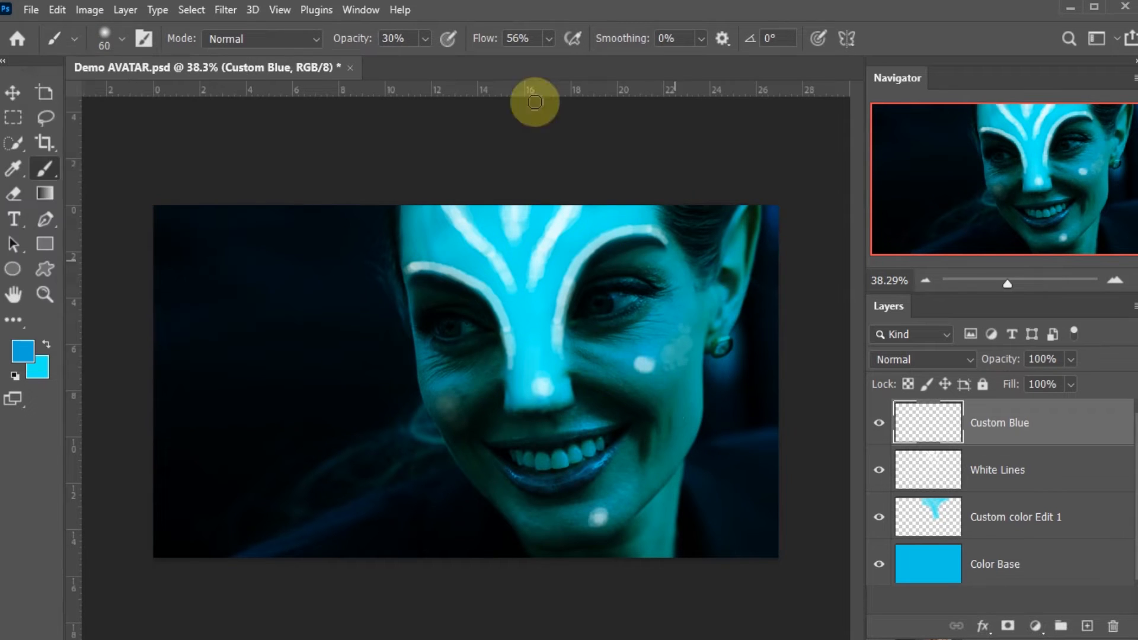
{"action": "left_click_drag", "start_coordinate": [435, 59], "coordinate": [439, 60]}
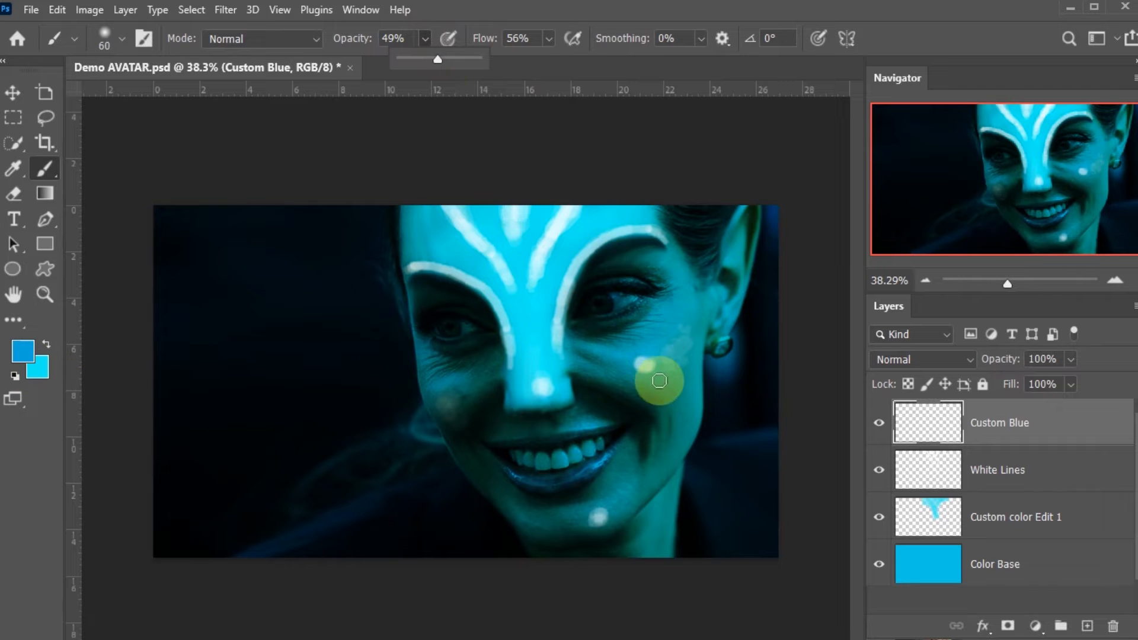
Enlarge the brush to 125 px and paint blue on the cheek near the earring and the lower face, undoing two early strokes
{"action": "mouse_move", "coordinate": [681, 393]}
{"action": "left_mouse_down"}
{"action": "mouse_move", "coordinate": [690, 418]}
{"action": "mouse_move", "coordinate": [712, 406]}
{"action": "left_mouse_up"}
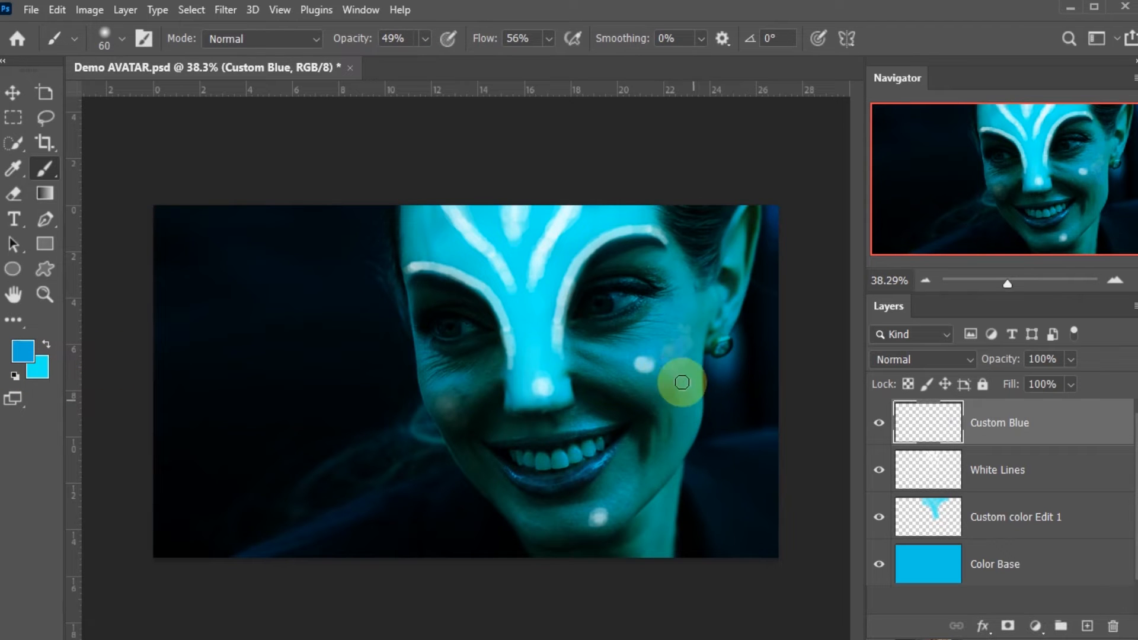
{"action": "key", "text": "bracketright"}
{"action": "key", "text": "bracketright"}
{"action": "key", "text": "bracketright"}
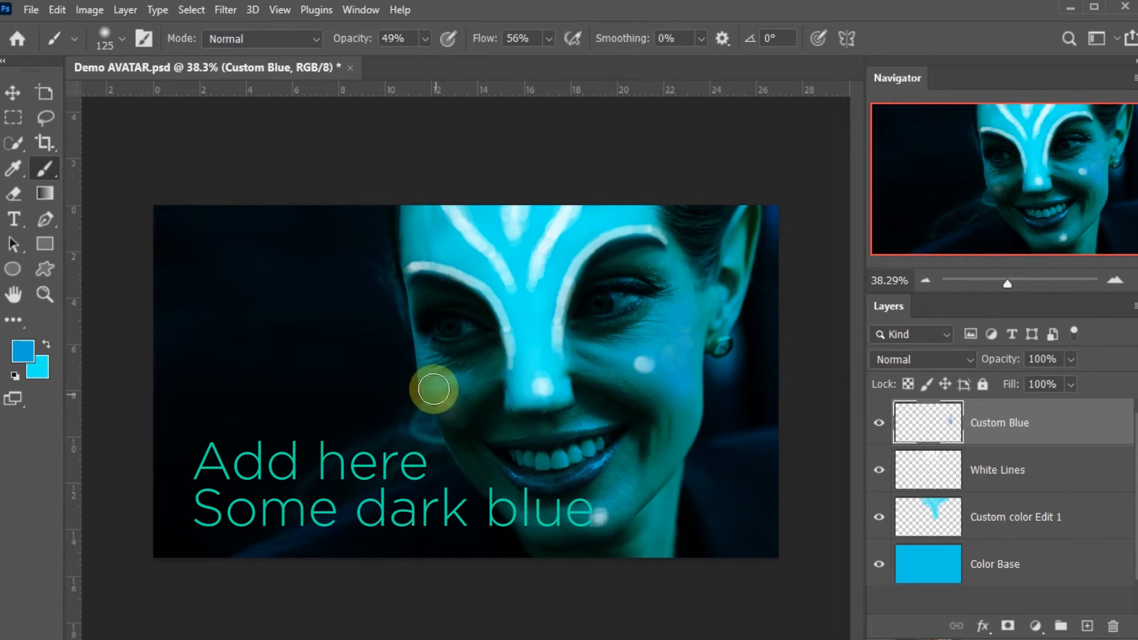
{"action": "key", "text": "ctrl+z"}
{"action": "key", "text": "ctrl+z"}
{"action": "mouse_move", "coordinate": [529, 492]}
{"action": "left_mouse_down"}
{"action": "mouse_move", "coordinate": [575, 539]}
{"action": "mouse_move", "coordinate": [631, 501]}
{"action": "mouse_move", "coordinate": [625, 492]}
{"action": "left_mouse_up"}
{"action": "mouse_move", "coordinate": [585, 330]}
{"action": "left_mouse_down"}
{"action": "mouse_move", "coordinate": [664, 344]}
{"action": "mouse_move", "coordinate": [613, 333]}
{"action": "mouse_move", "coordinate": [676, 291]}
{"action": "mouse_move", "coordinate": [632, 262]}
{"action": "mouse_move", "coordinate": [686, 295]}
{"action": "mouse_move", "coordinate": [676, 329]}
{"action": "mouse_move", "coordinate": [625, 379]}
{"action": "mouse_move", "coordinate": [674, 437]}
{"action": "mouse_move", "coordinate": [663, 481]}
{"action": "left_mouse_up"}
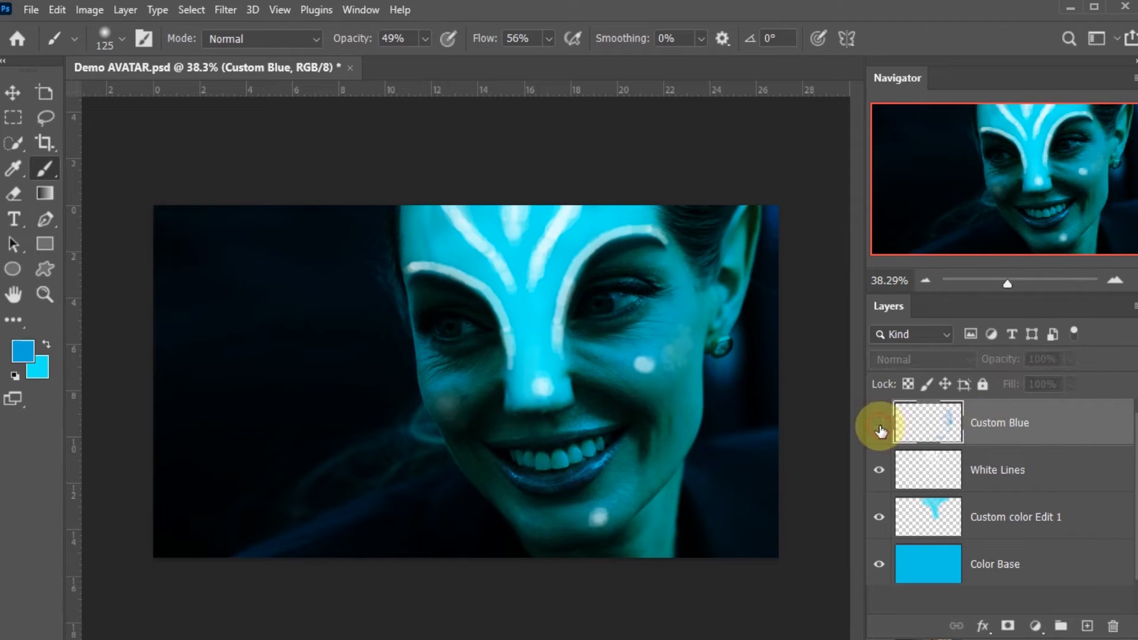
Try Multiply on Custom Blue and settle on Overlay as its blend mode, toggling the layer's visibility to compare the effect
{"action": "left_click", "coordinate": [913, 356]}
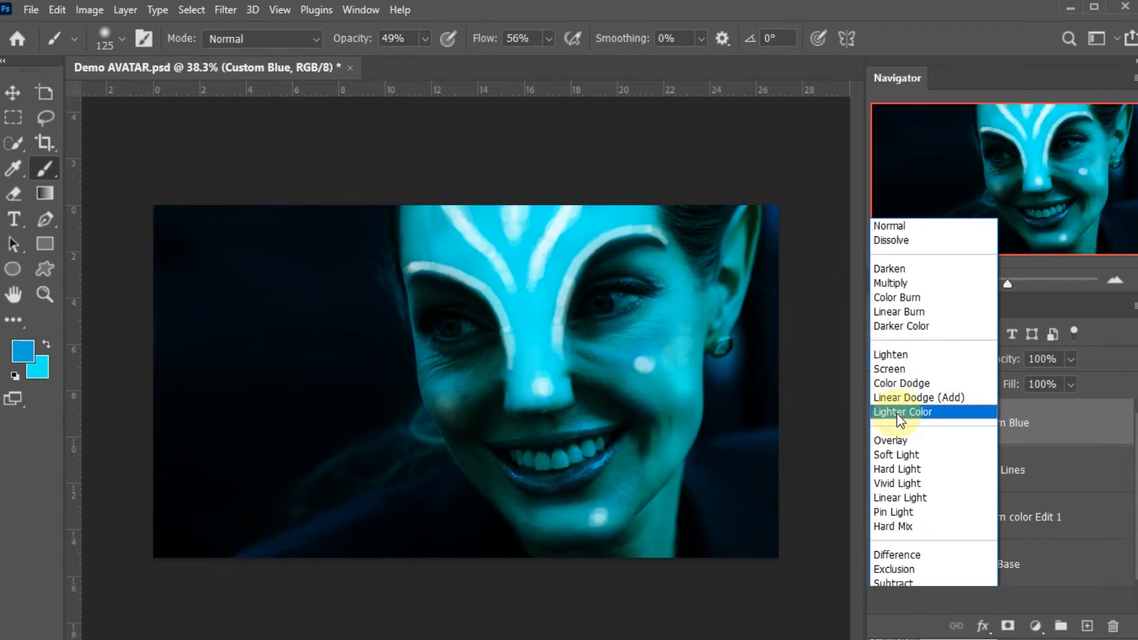
{"action": "left_click", "coordinate": [894, 282]}
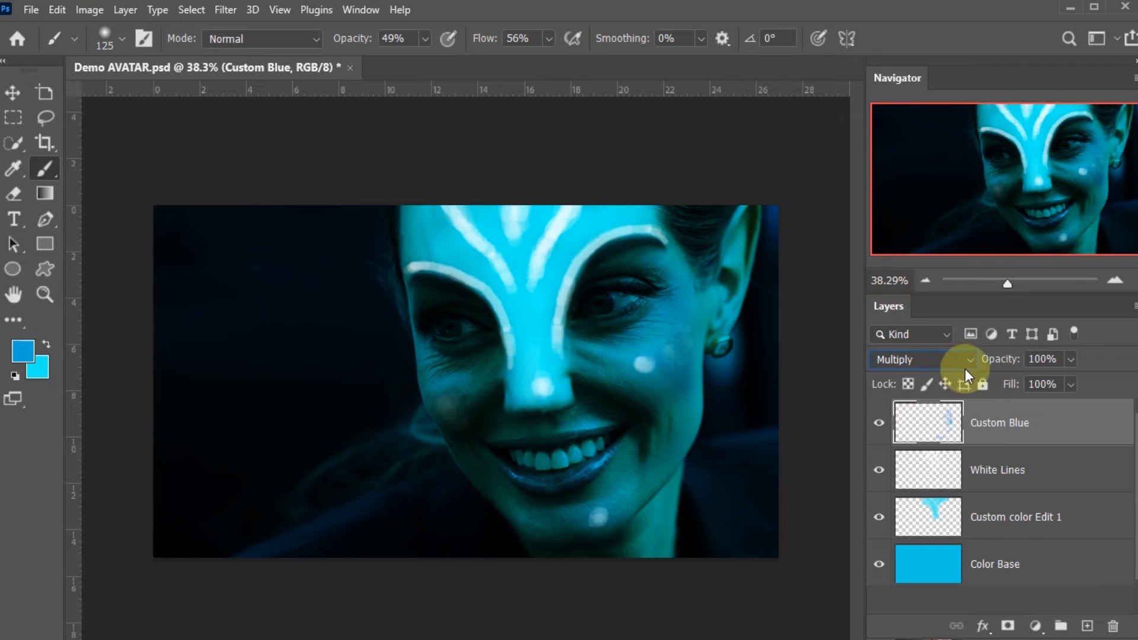
{"action": "left_click", "coordinate": [889, 359]}
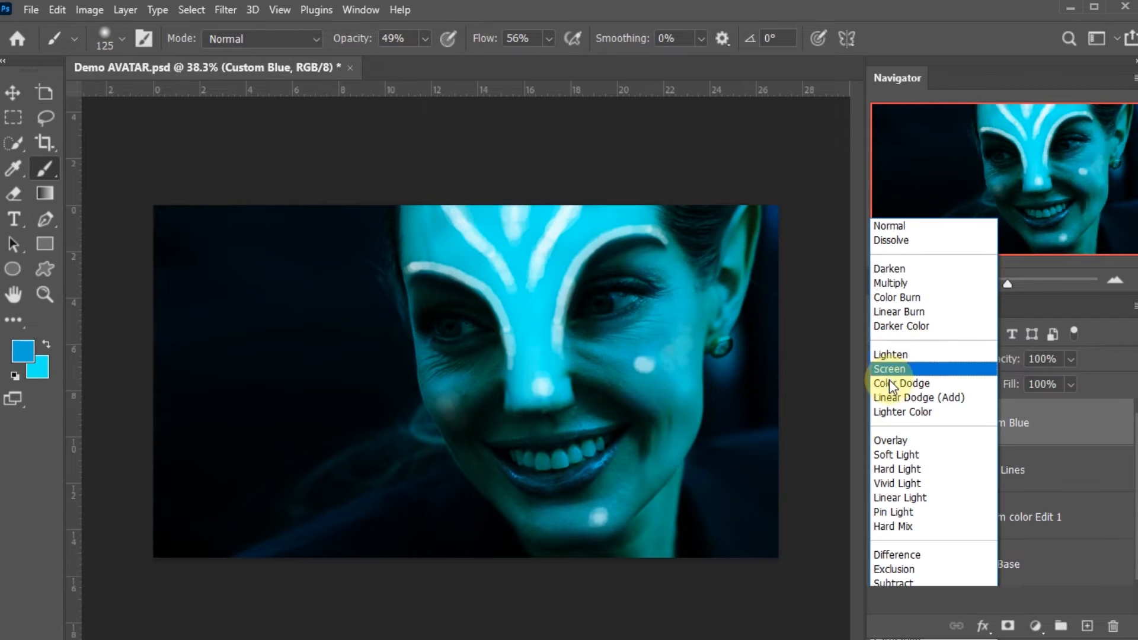
{"action": "left_click", "coordinate": [882, 438]}
{"action": "left_click", "coordinate": [881, 435]}
{"action": "left_click", "coordinate": [881, 436]}
{"action": "left_click", "coordinate": [880, 436]}
{"action": "left_click", "coordinate": [881, 435]}
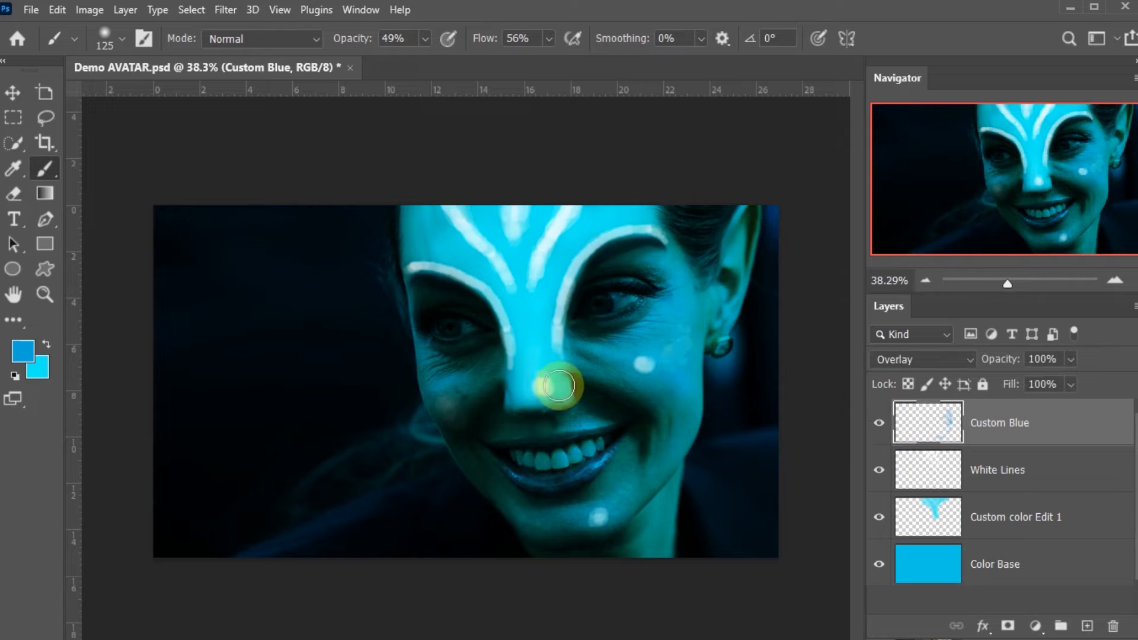
Set the foreground colour to 00a2ff and return to the Brush tool
{"action": "left_click", "coordinate": [23, 351]}
{"action": "left_click_drag", "start_coordinate": [874, 90], "coordinate": [1005, 101]}
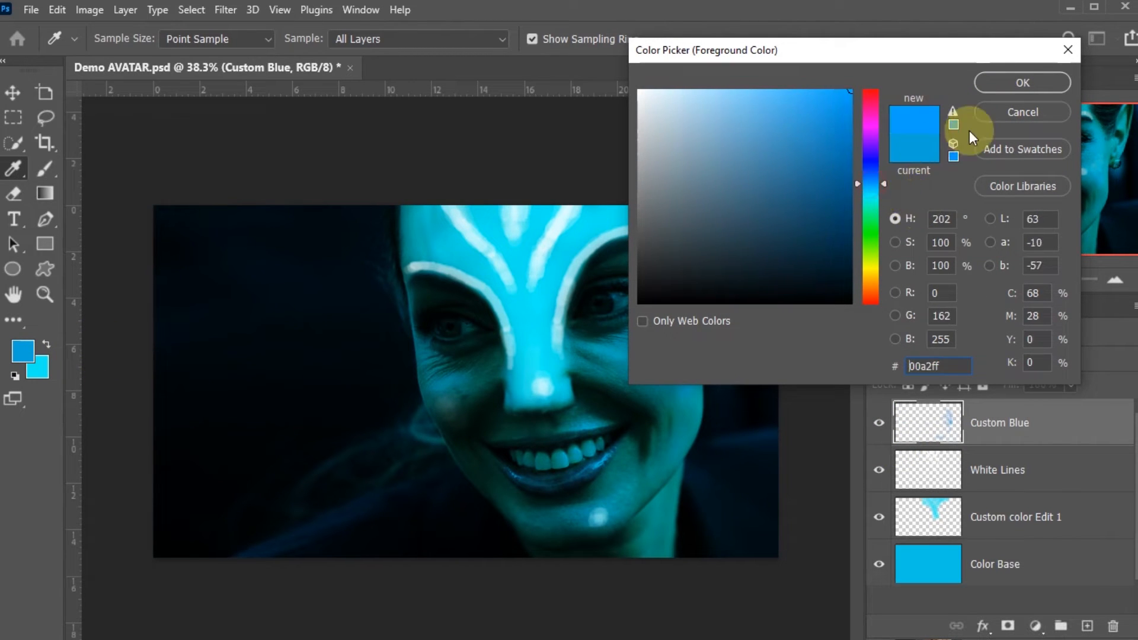
{"action": "key", "text": "Return"}
{"action": "key", "text": "b"}
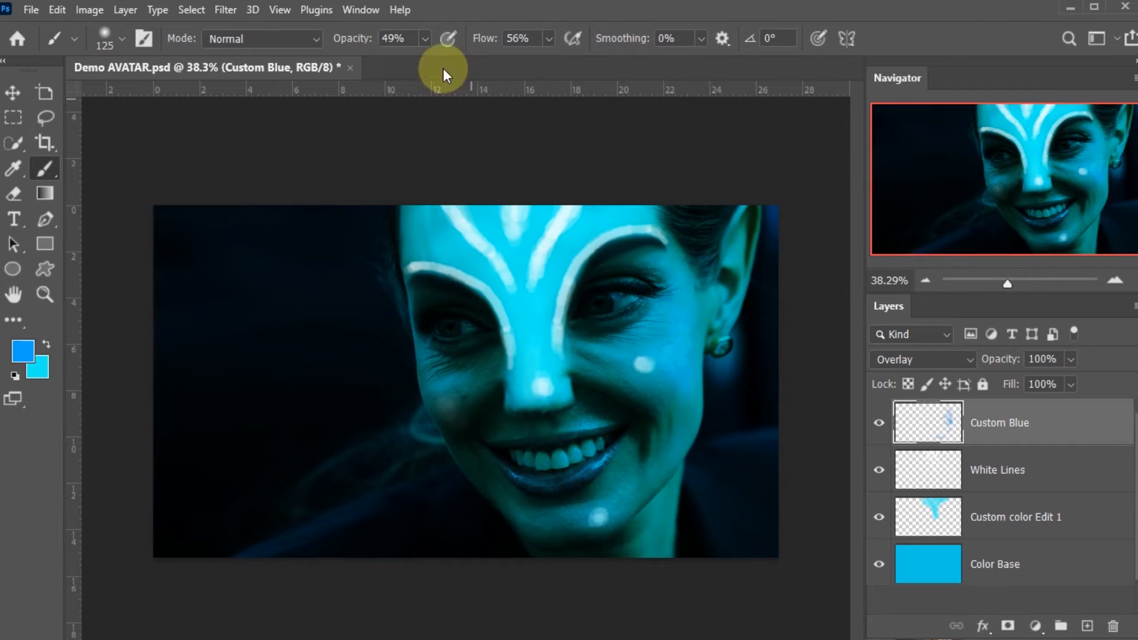
Paint blue over the earring-side cheek, upper lip and chin with brush opacity raised to 84%, undoing the last stroke
{"action": "left_click_drag", "start_coordinate": [671, 303], "coordinate": [686, 420]}
{"action": "left_click_drag", "start_coordinate": [487, 396], "coordinate": [470, 465]}
{"action": "mouse_move", "coordinate": [486, 422]}
{"action": "left_mouse_down"}
{"action": "mouse_move", "coordinate": [516, 497]}
{"action": "mouse_move", "coordinate": [625, 433]}
{"action": "mouse_move", "coordinate": [614, 409]}
{"action": "left_mouse_up"}
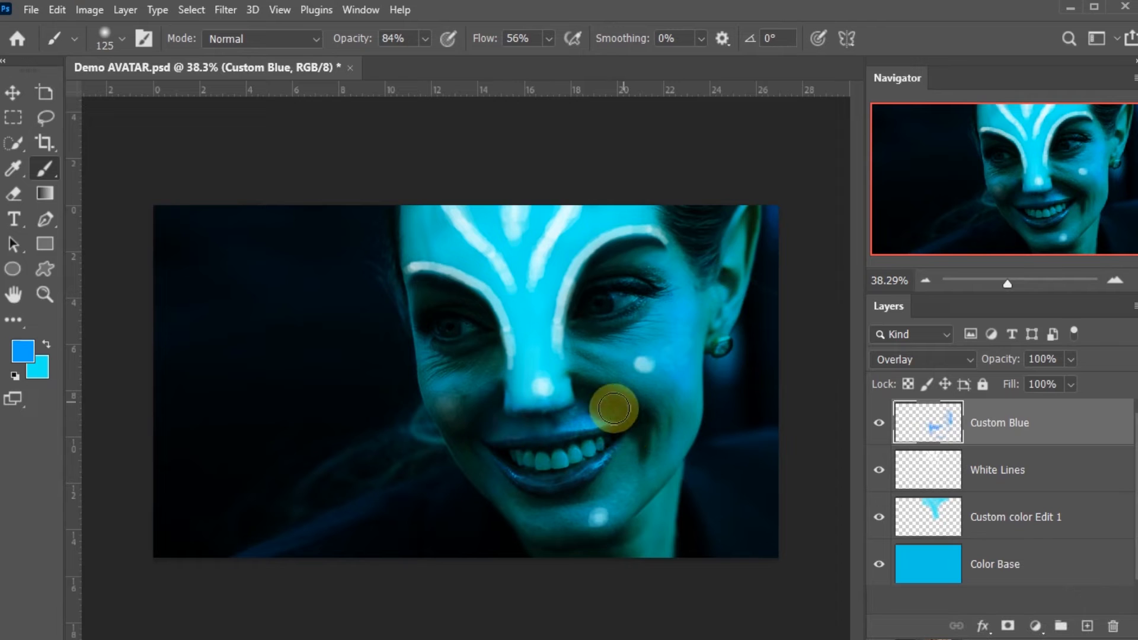
{"action": "left_click_drag", "start_coordinate": [628, 459], "coordinate": [600, 526]}
{"action": "left_click_drag", "start_coordinate": [686, 429], "coordinate": [661, 460]}
{"action": "key", "text": "ctrl+z"}
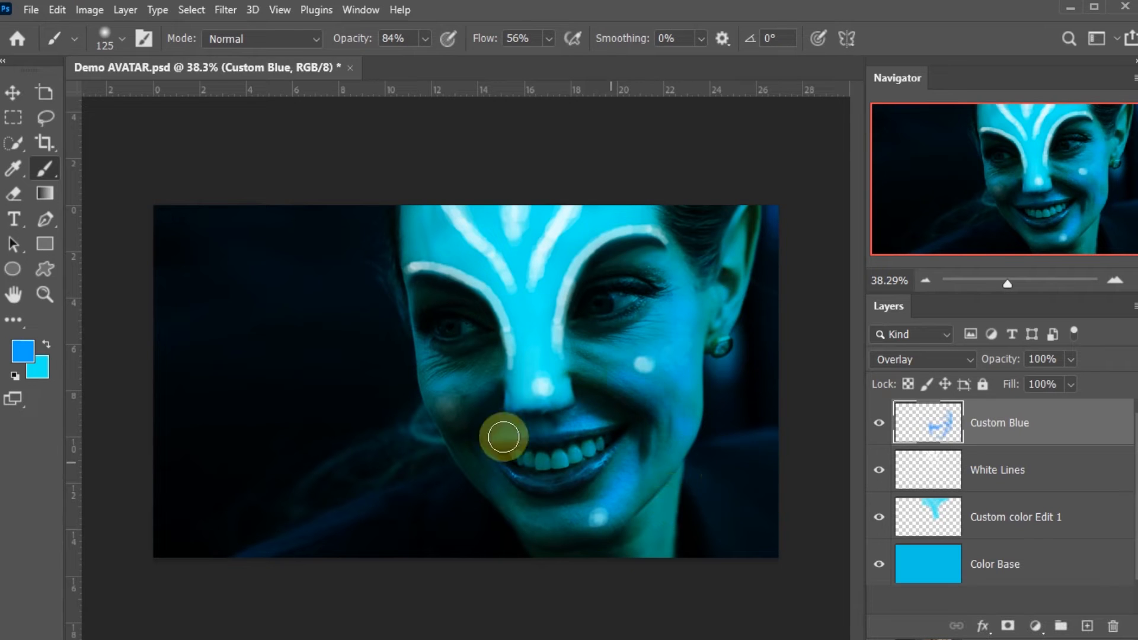
Paint blue on the opposite cheek, the pointed ear, the neck and the underside of the chin
{"action": "left_click_drag", "start_coordinate": [421, 358], "coordinate": [449, 390]}
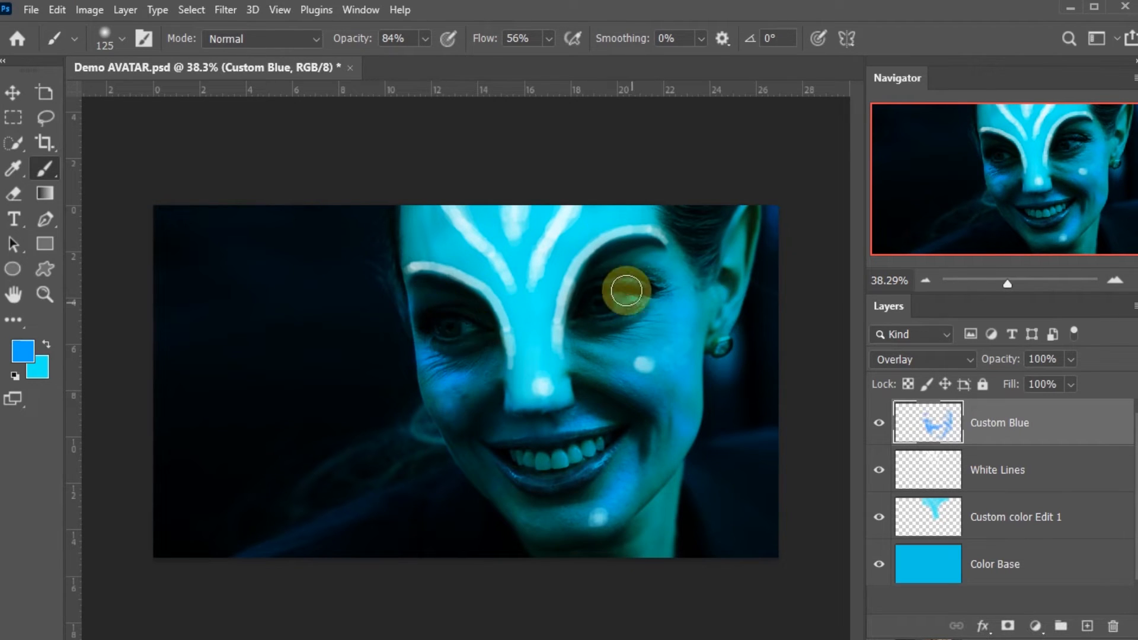
{"action": "left_click_drag", "start_coordinate": [752, 226], "coordinate": [740, 267]}
{"action": "left_click_drag", "start_coordinate": [670, 498], "coordinate": [632, 570]}
{"action": "left_click_drag", "start_coordinate": [632, 534], "coordinate": [636, 576]}
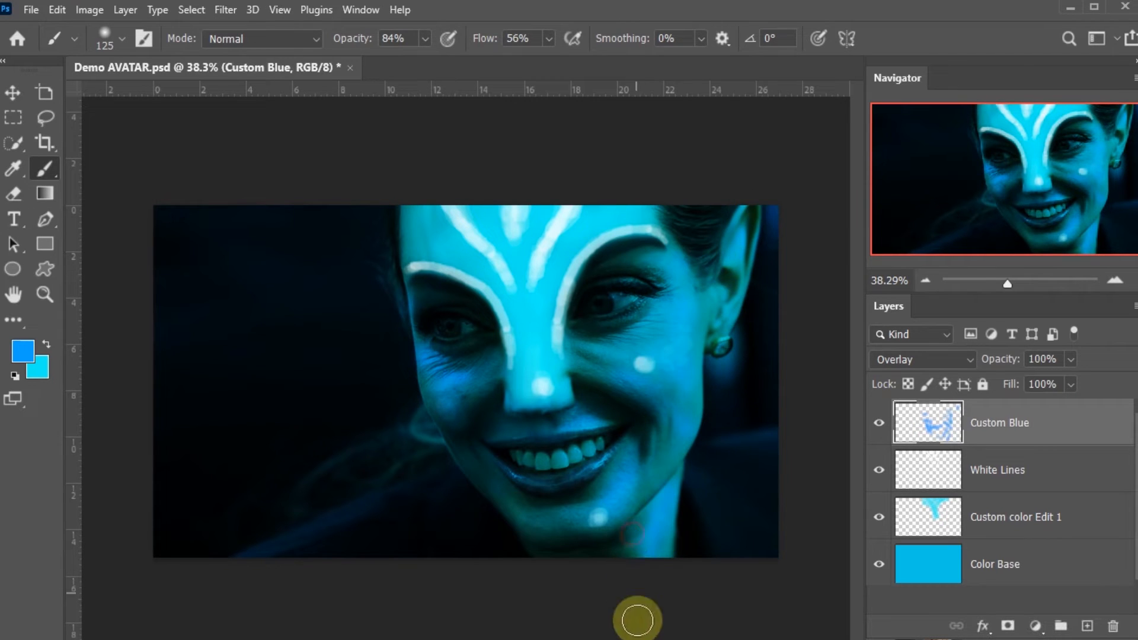
{"action": "left_click_drag", "start_coordinate": [528, 529], "coordinate": [560, 542]}
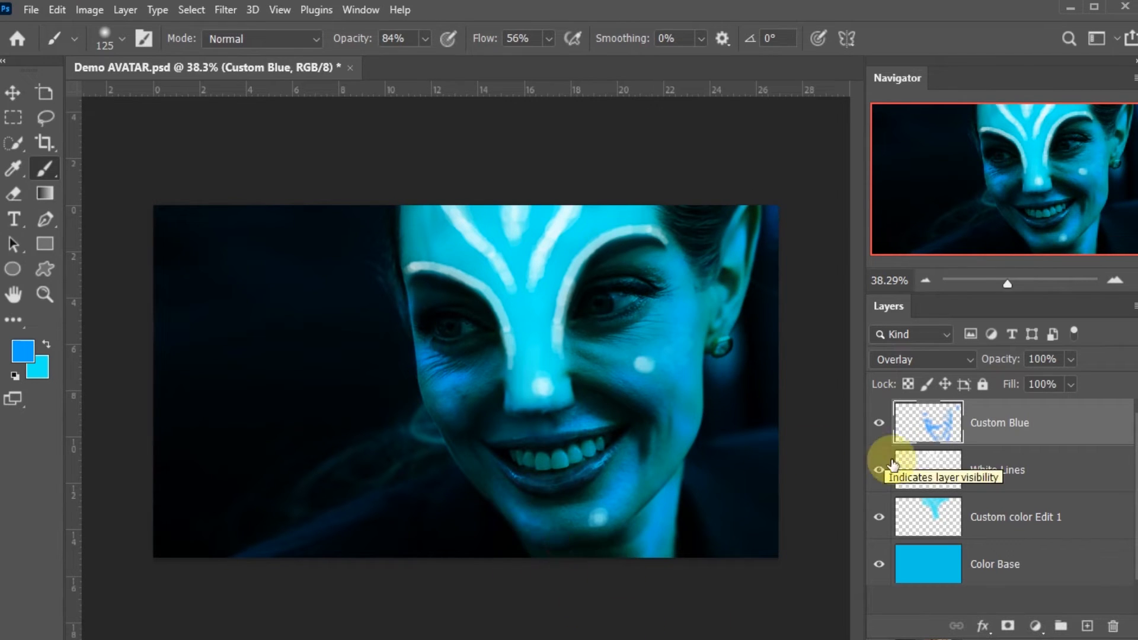
Hide the Base 2 layer and toggle the PHOTO RETOUCH group's visibility to compare the retouching
{"action": "scroll", "coordinate": [948, 533], "scroll_direction": "down", "scroll_amount": 2}
{"action": "left_click", "coordinate": [984, 578]}
{"action": "key", "text": "v"}
{"action": "left_click", "coordinate": [879, 584]}
{"action": "scroll", "coordinate": [975, 580], "scroll_direction": "down", "scroll_amount": 1}
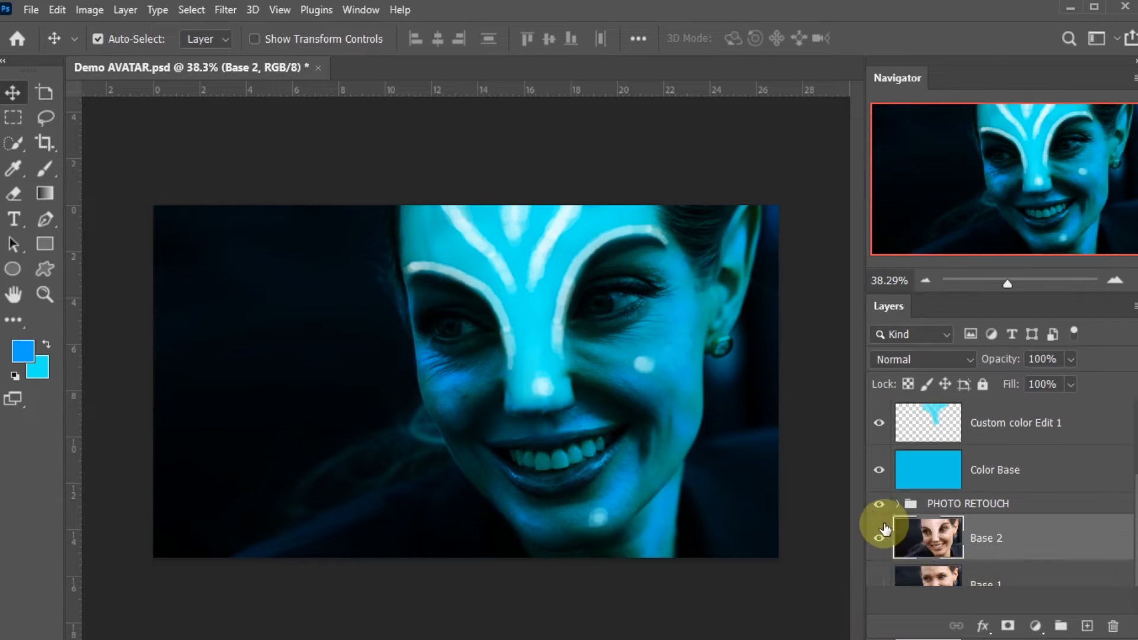
{"action": "left_click", "coordinate": [877, 504]}
{"action": "left_click", "coordinate": [878, 504]}
{"action": "left_click", "coordinate": [878, 504]}
{"action": "left_click", "coordinate": [878, 504]}
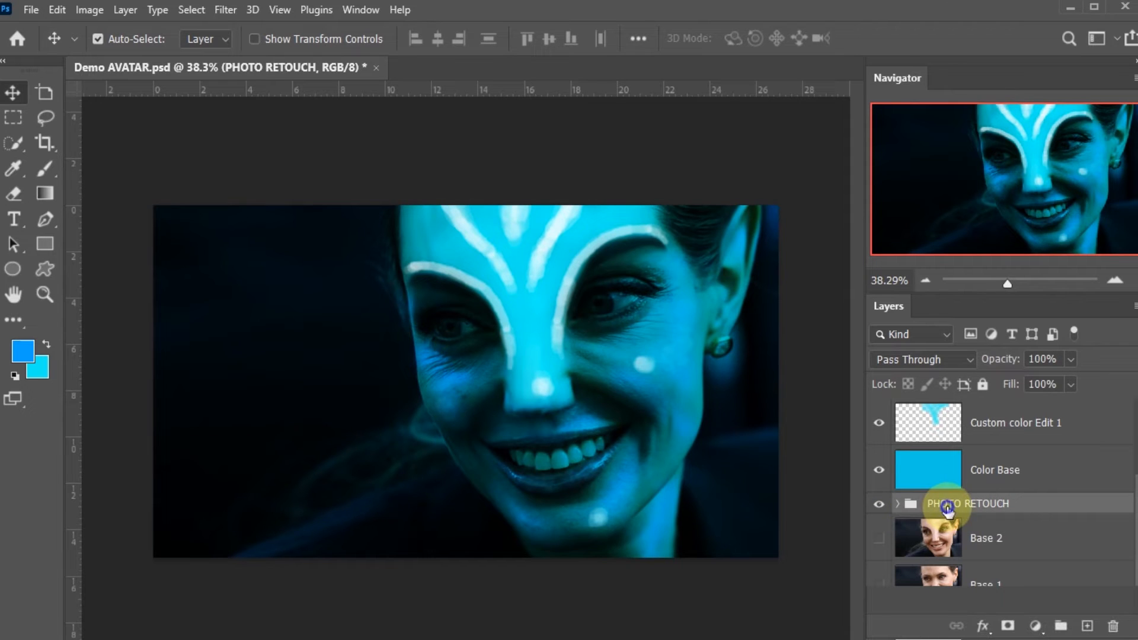
Merge the PHOTO RETOUCH group into a single layer and toggle its visibility to check it
{"action": "right_click", "coordinate": [947, 505]}
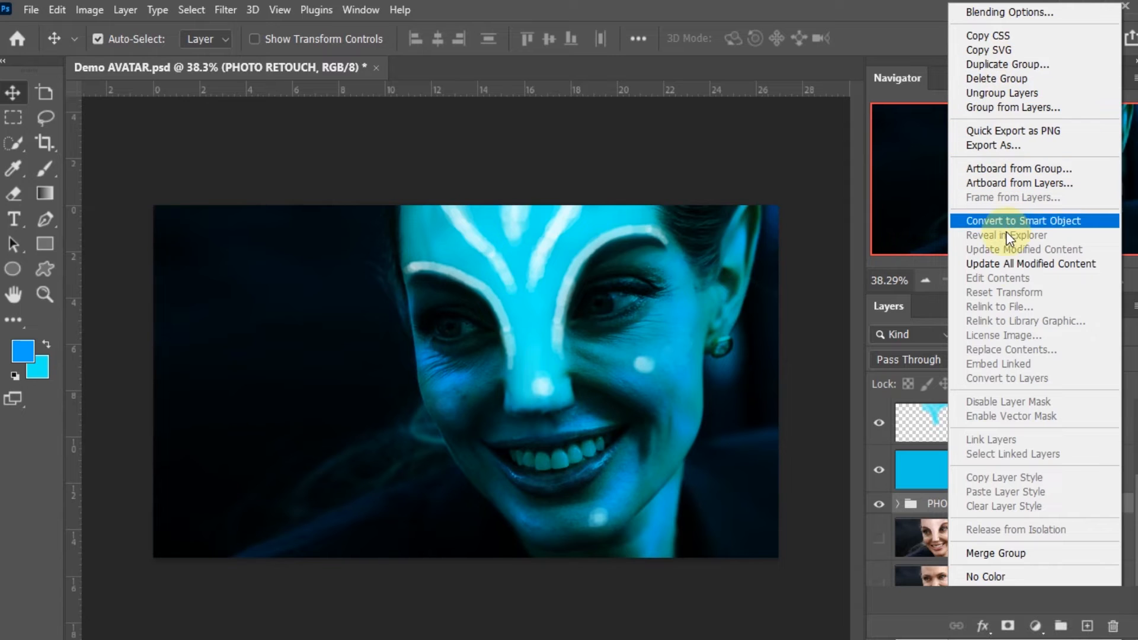
{"action": "left_click", "coordinate": [1006, 554]}
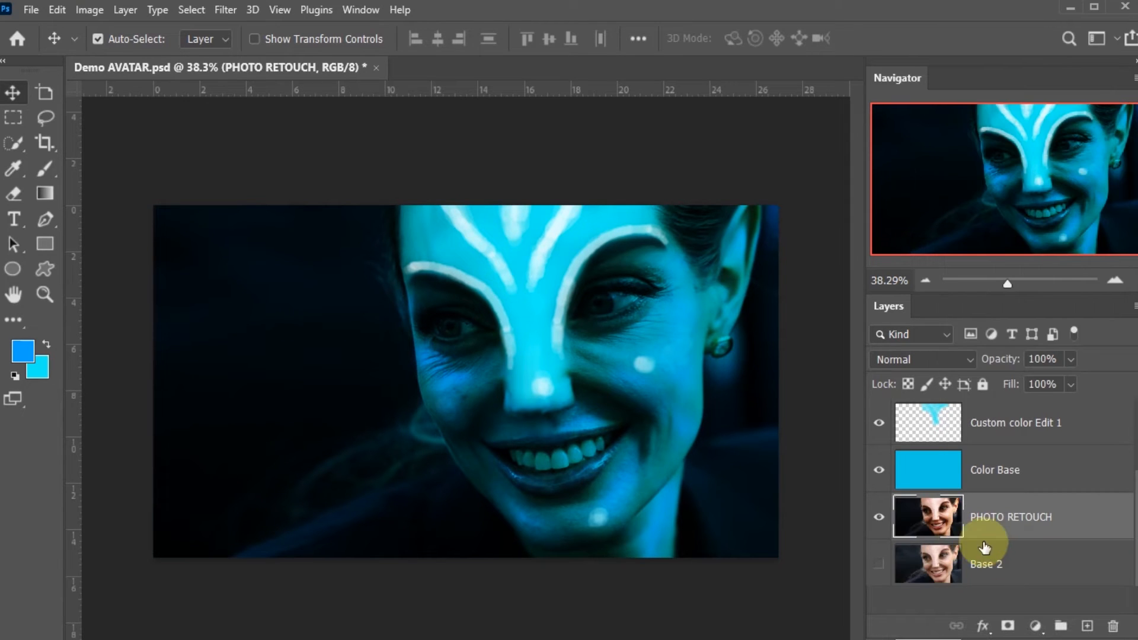
{"action": "left_click", "coordinate": [878, 519]}
{"action": "left_click", "coordinate": [878, 518]}
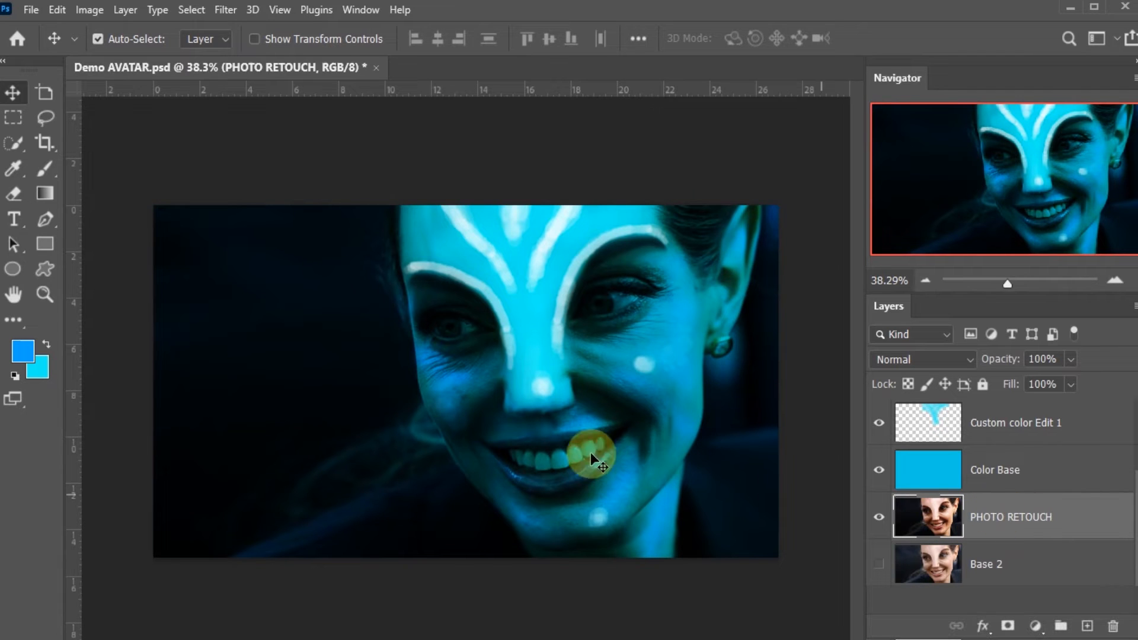
Choose the Smudge tool, set its strength to 33% and enlarge its tip to 175 px
{"action": "left_click", "coordinate": [5, 321]}
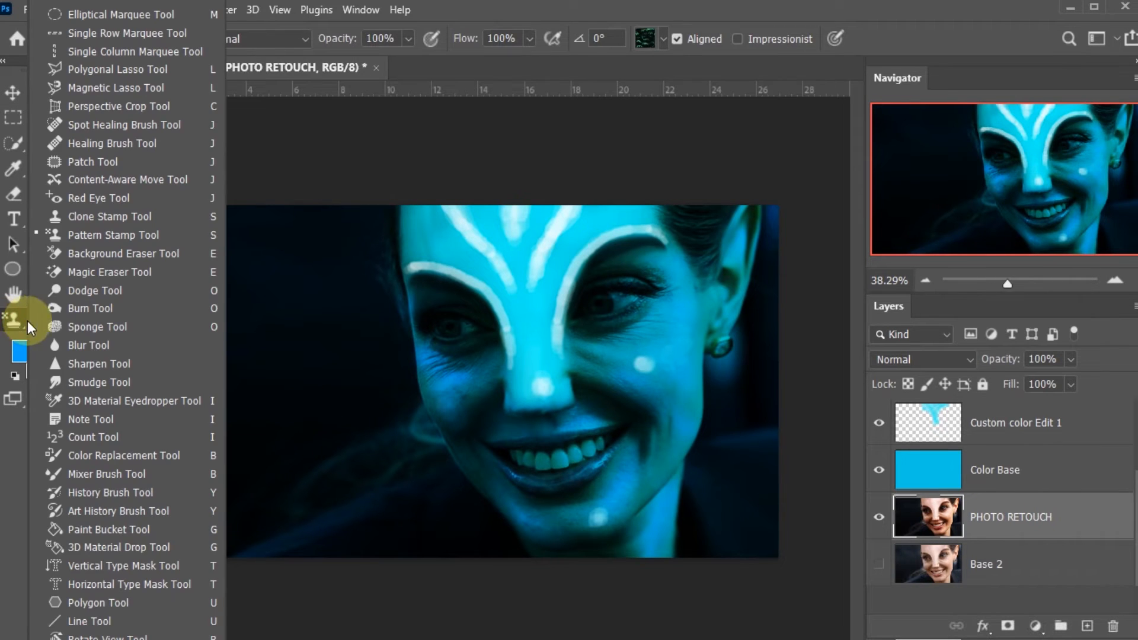
{"action": "left_click", "coordinate": [134, 385]}
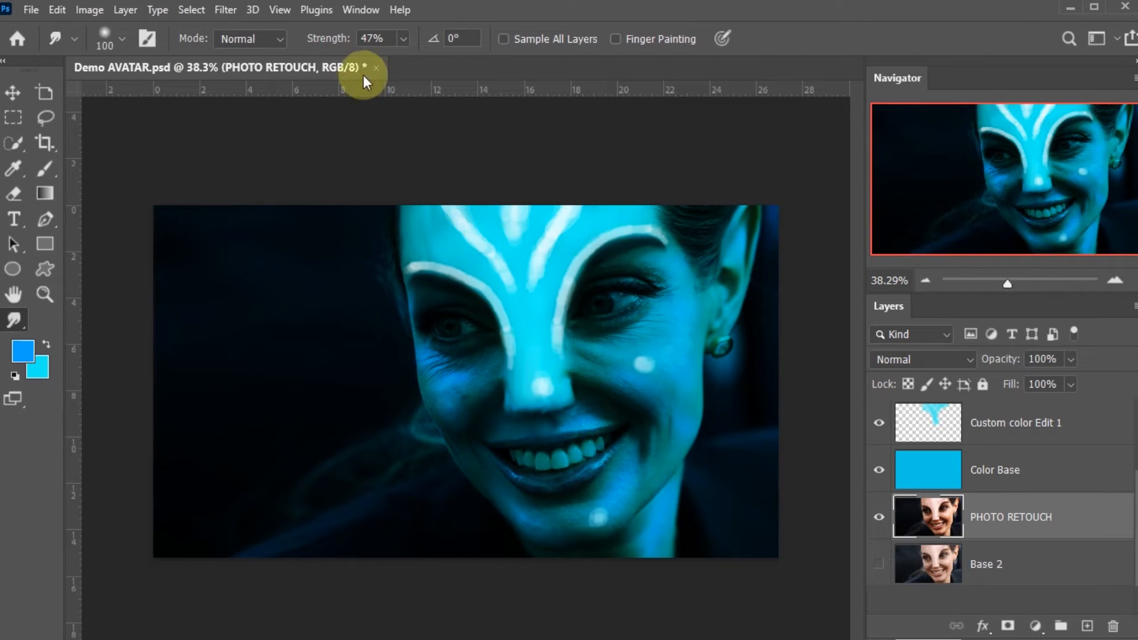
{"action": "left_click_drag", "start_coordinate": [393, 60], "coordinate": [390, 61]}
{"action": "key", "text": "bracketright"}
{"action": "key", "text": "bracketright"}
{"action": "key", "text": "bracketright"}
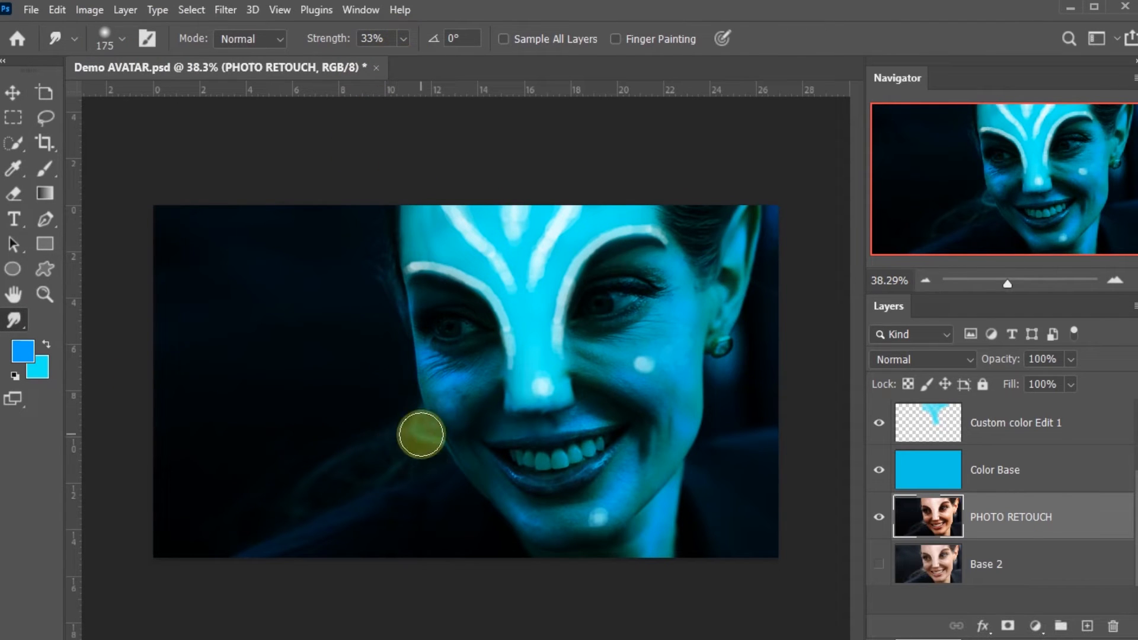
Prepare the Smudge tool for the jaw edge beside the dark background with 68% strength and a 50 px tip
{"action": "mouse_move", "coordinate": [405, 404]}
{"action": "left_mouse_down"}
{"action": "mouse_move", "coordinate": [439, 464]}
{"action": "mouse_move", "coordinate": [404, 419]}
{"action": "mouse_move", "coordinate": [379, 452]}
{"action": "mouse_move", "coordinate": [365, 438]}
{"action": "mouse_move", "coordinate": [563, 494]}
{"action": "left_mouse_up"}
{"action": "key", "text": "z"}
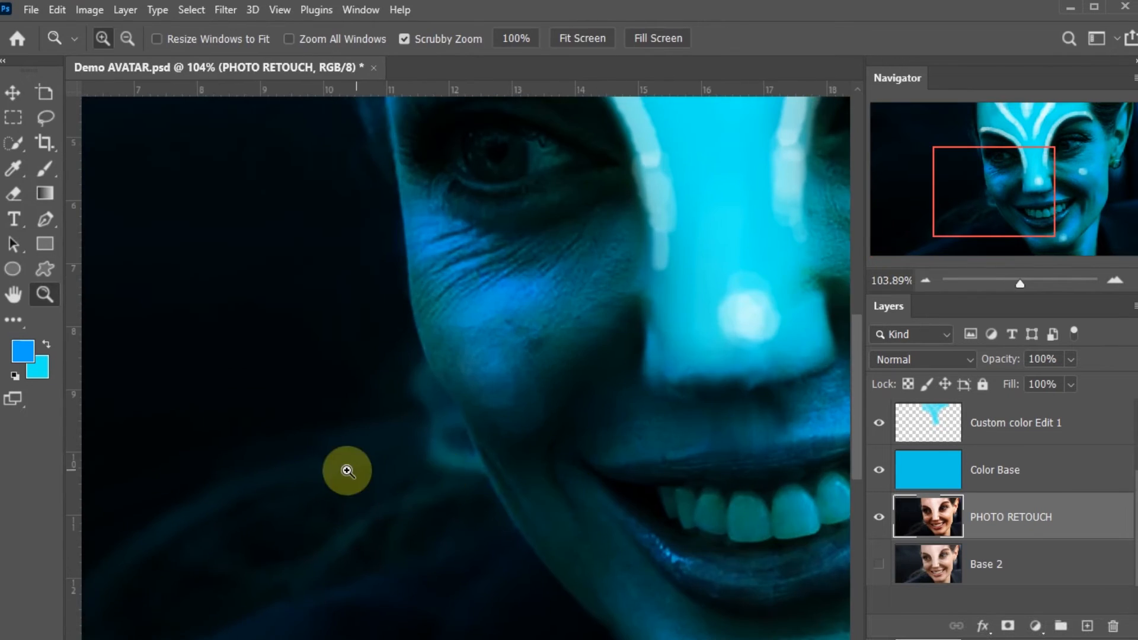
{"action": "left_click", "coordinate": [16, 300]}
{"action": "left_click", "coordinate": [16, 322]}
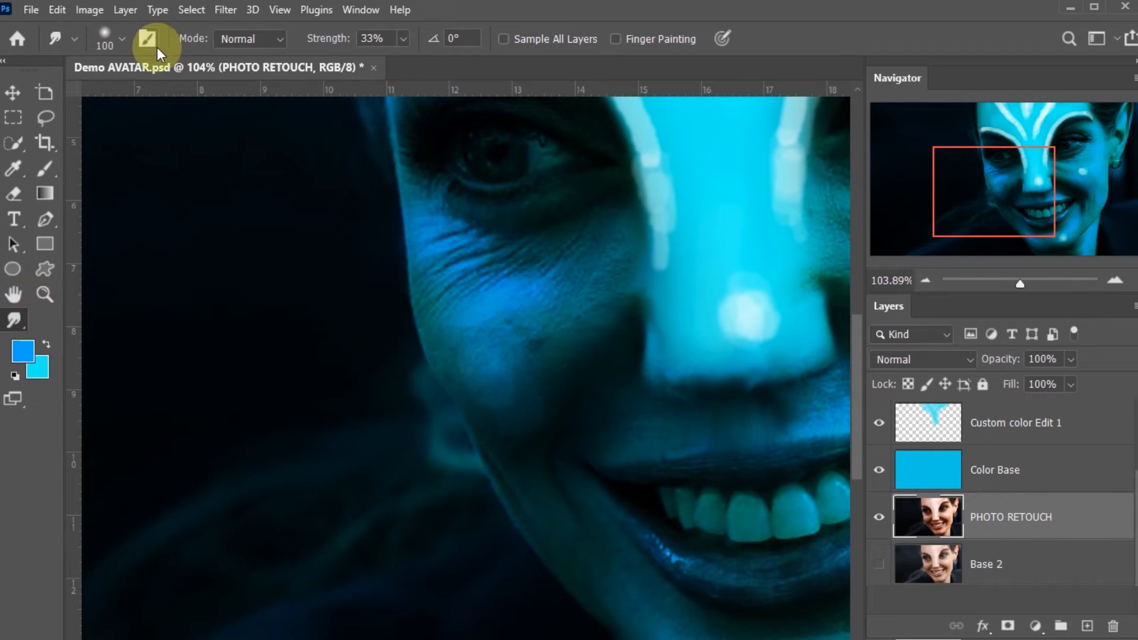
{"action": "left_click_drag", "start_coordinate": [413, 60], "coordinate": [432, 59]}
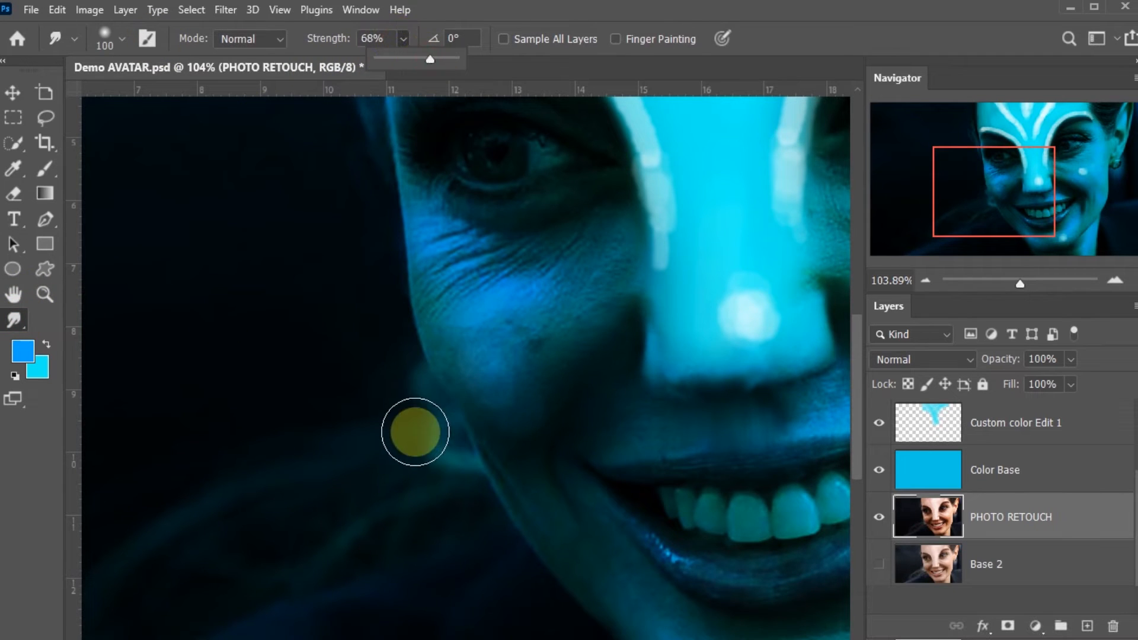
{"action": "key", "text": "bracketleft"}
{"action": "key", "text": "bracketleft"}
{"action": "key", "text": "bracketleft"}
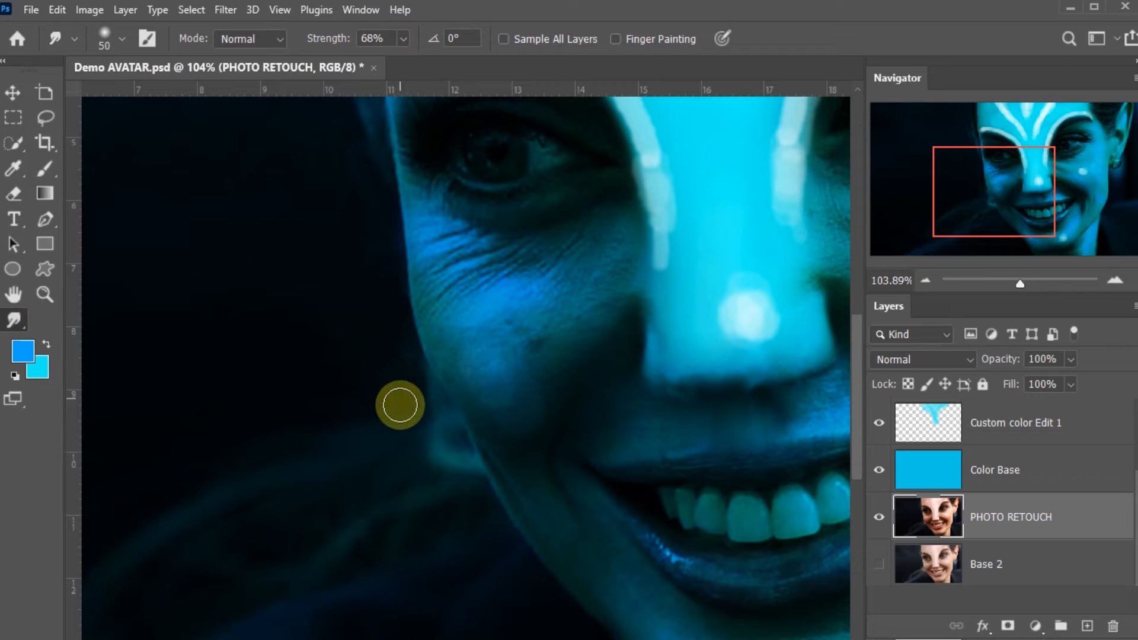
Smudge the dark background over the faint shape beside the jaw with a 40 px tip, cleaning the face's outline
{"action": "mouse_move", "coordinate": [402, 436]}
{"action": "left_mouse_down"}
{"action": "mouse_move", "coordinate": [438, 432]}
{"action": "mouse_move", "coordinate": [415, 428]}
{"action": "mouse_move", "coordinate": [436, 413]}
{"action": "mouse_move", "coordinate": [402, 405]}
{"action": "mouse_move", "coordinate": [429, 400]}
{"action": "mouse_move", "coordinate": [412, 462]}
{"action": "mouse_move", "coordinate": [462, 453]}
{"action": "left_mouse_up"}
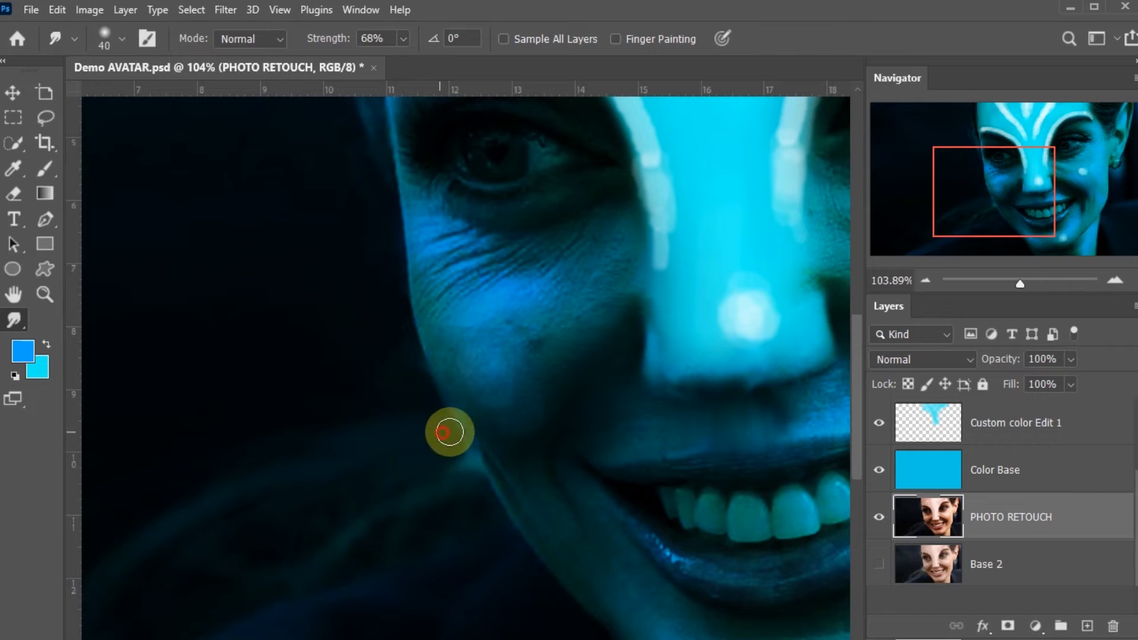
{"action": "left_click_drag", "start_coordinate": [422, 465], "coordinate": [454, 463]}
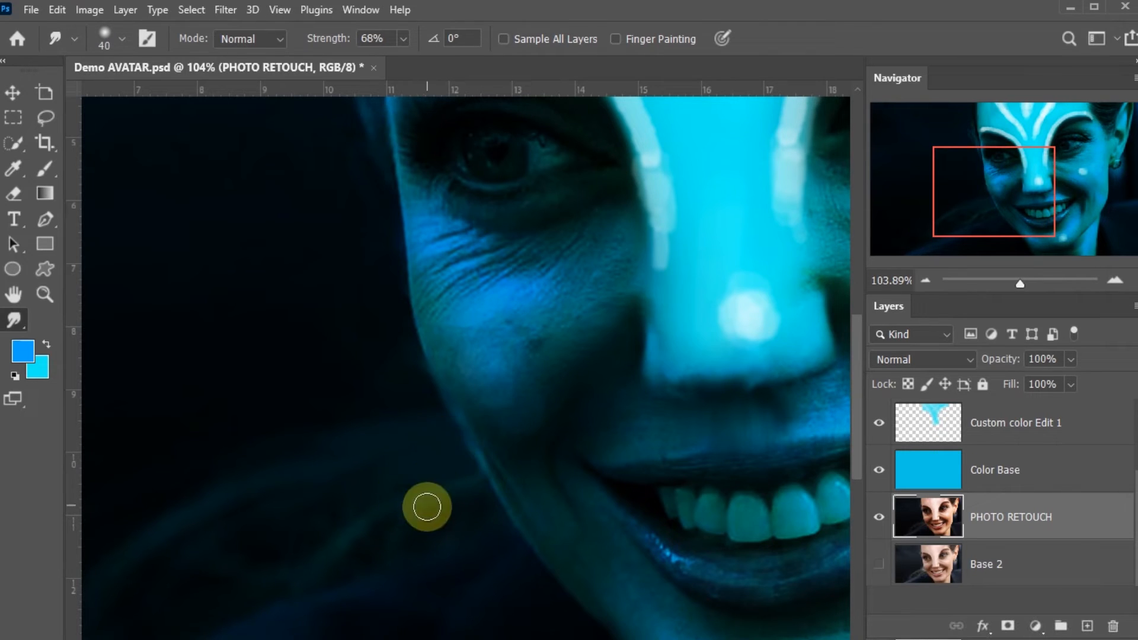
{"action": "mouse_move", "coordinate": [425, 501]}
{"action": "left_mouse_down"}
{"action": "mouse_move", "coordinate": [478, 495]}
{"action": "mouse_move", "coordinate": [455, 476]}
{"action": "mouse_move", "coordinate": [483, 525]}
{"action": "left_mouse_up"}
{"action": "left_click_drag", "start_coordinate": [462, 475], "coordinate": [496, 550]}
Smudge the earring and the background around it into the dark area below the ear with a 40 px tip at 68% strength
{"action": "key", "text": "ctrl+minus"}
{"action": "key", "text": "ctrl+minus"}
{"action": "key", "text": "ctrl+minus"}
{"action": "key", "text": "ctrl+minus"}
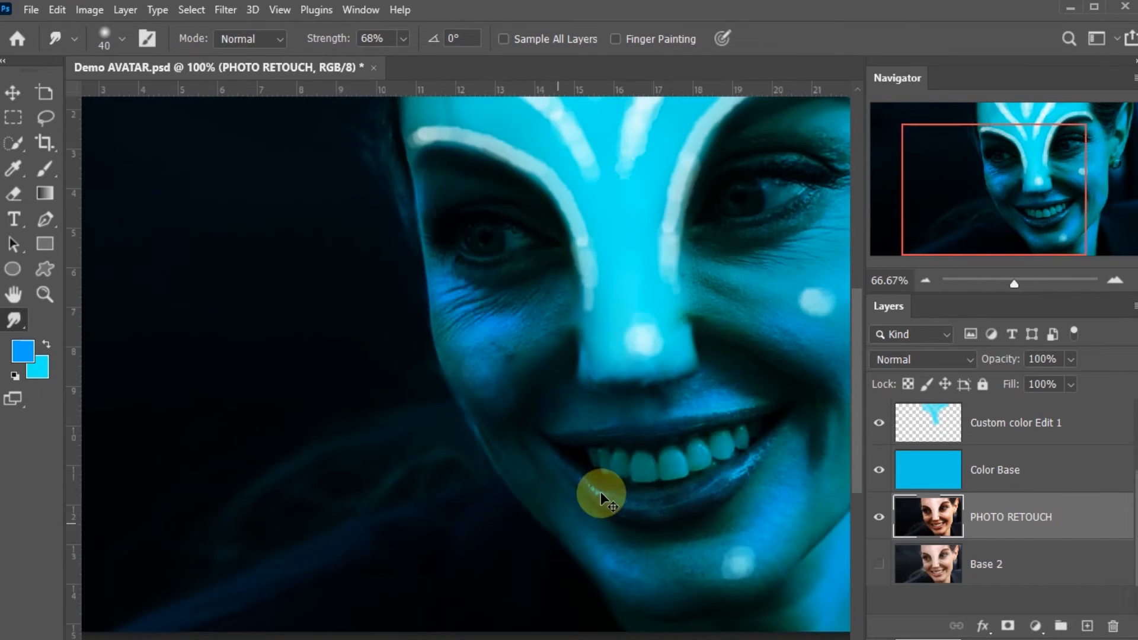
{"action": "key", "text": "z"}
{"action": "left_click_drag", "start_coordinate": [717, 359], "coordinate": [788, 393]}
{"action": "left_click", "coordinate": [16, 321]}
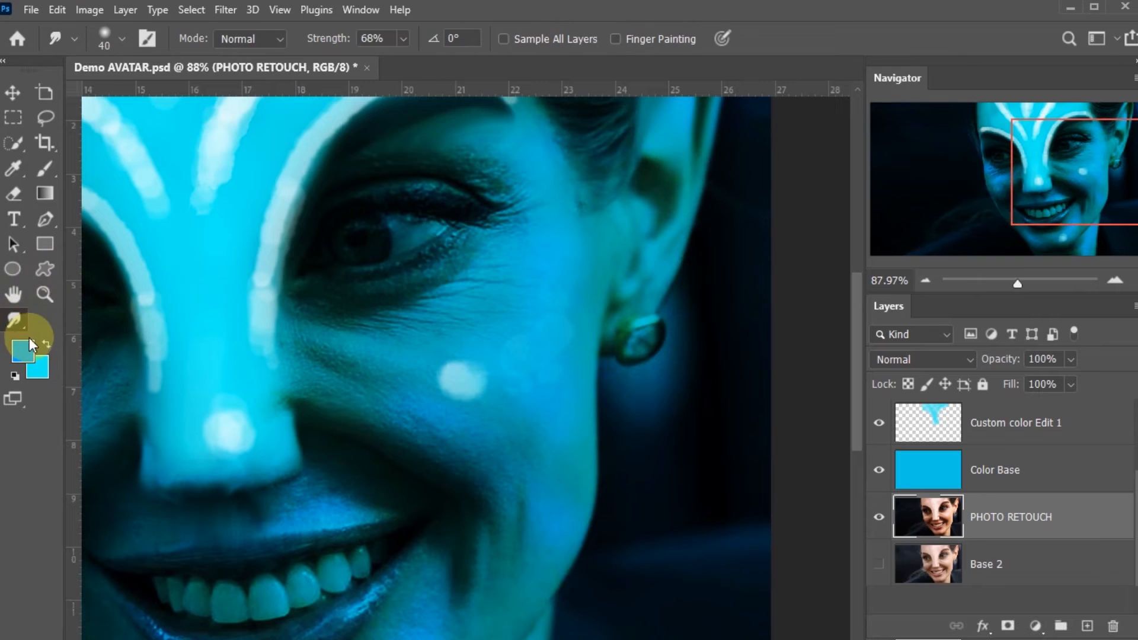
{"action": "mouse_move", "coordinate": [654, 375]}
{"action": "left_mouse_down"}
{"action": "mouse_move", "coordinate": [679, 413]}
{"action": "mouse_move", "coordinate": [668, 366]}
{"action": "mouse_move", "coordinate": [647, 402]}
{"action": "mouse_move", "coordinate": [644, 370]}
{"action": "mouse_move", "coordinate": [663, 389]}
{"action": "left_mouse_up"}
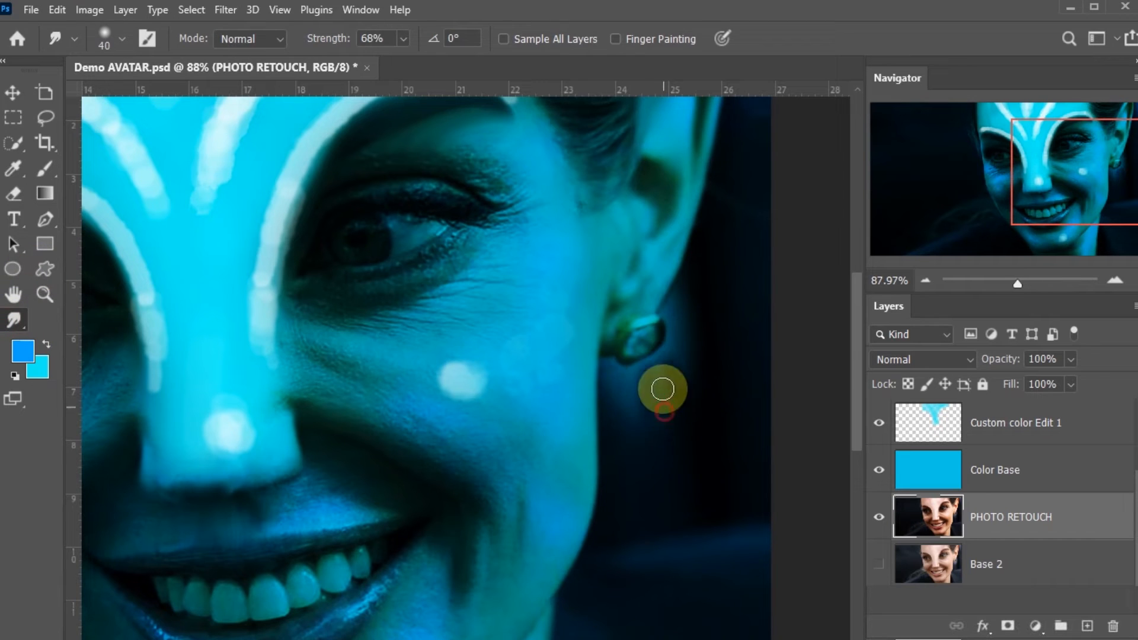
{"action": "mouse_move", "coordinate": [676, 297]}
{"action": "left_mouse_down"}
{"action": "mouse_move", "coordinate": [700, 295]}
{"action": "mouse_move", "coordinate": [658, 364]}
{"action": "left_mouse_up"}
{"action": "mouse_move", "coordinate": [638, 417]}
{"action": "left_mouse_down"}
{"action": "mouse_move", "coordinate": [608, 369]}
{"action": "mouse_move", "coordinate": [653, 359]}
{"action": "left_mouse_up"}
{"action": "left_click_drag", "start_coordinate": [627, 409], "coordinate": [660, 378]}
{"action": "mouse_move", "coordinate": [695, 344]}
{"action": "left_mouse_down"}
{"action": "mouse_move", "coordinate": [641, 381]}
{"action": "mouse_move", "coordinate": [623, 376]}
{"action": "mouse_move", "coordinate": [668, 419]}
{"action": "mouse_move", "coordinate": [634, 423]}
{"action": "mouse_move", "coordinate": [614, 363]}
{"action": "left_mouse_up"}
{"action": "mouse_move", "coordinate": [668, 483]}
{"action": "left_mouse_down"}
{"action": "mouse_move", "coordinate": [630, 455]}
{"action": "mouse_move", "coordinate": [620, 363]}
{"action": "left_mouse_up"}
Smudge away the faint clothing shapes in the dark background beside the jaw with a 175 px tip
{"action": "key", "text": "ctrl+minus"}
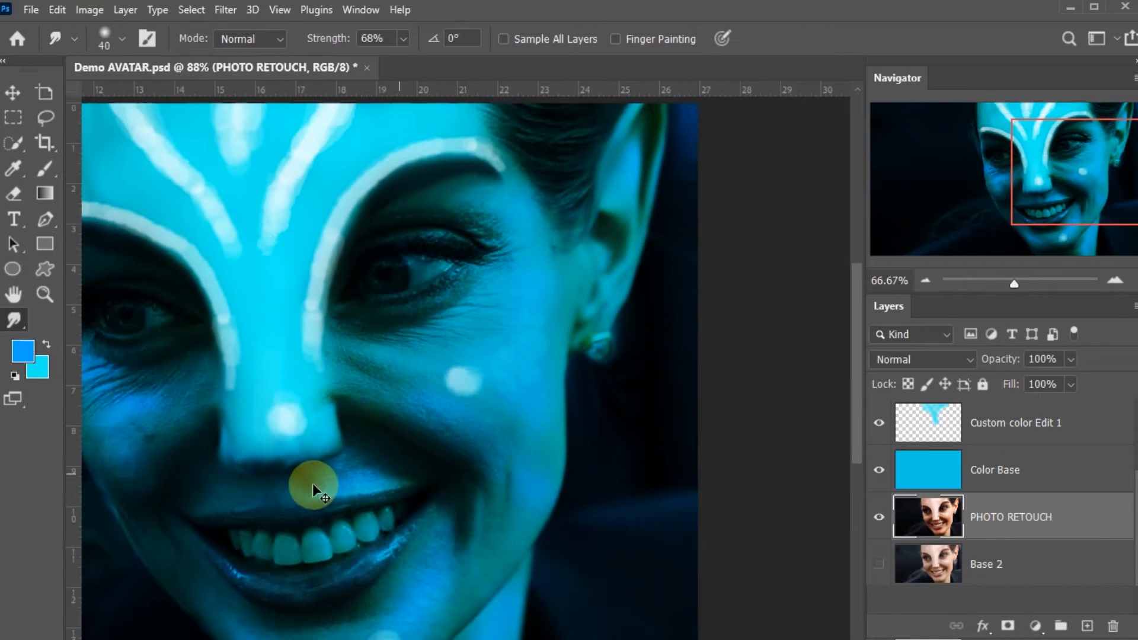
{"action": "key", "text": "ctrl+minus"}
{"action": "key", "text": "ctrl+minus"}
{"action": "key", "text": "bracketright"}
{"action": "key", "text": "bracketright"}
{"action": "key", "text": "bracketright"}
{"action": "key", "text": "bracketright"}
{"action": "key", "text": "bracketright"}
{"action": "key", "text": "bracketright"}
{"action": "key", "text": "bracketright"}
{"action": "key", "text": "bracketright"}
{"action": "key", "text": "bracketright"}
{"action": "left_click_drag", "start_coordinate": [399, 414], "coordinate": [457, 515]}
{"action": "left_click_drag", "start_coordinate": [358, 390], "coordinate": [457, 550]}
{"action": "left_click_drag", "start_coordinate": [376, 465], "coordinate": [432, 504]}
{"action": "left_click_drag", "start_coordinate": [434, 462], "coordinate": [466, 509]}
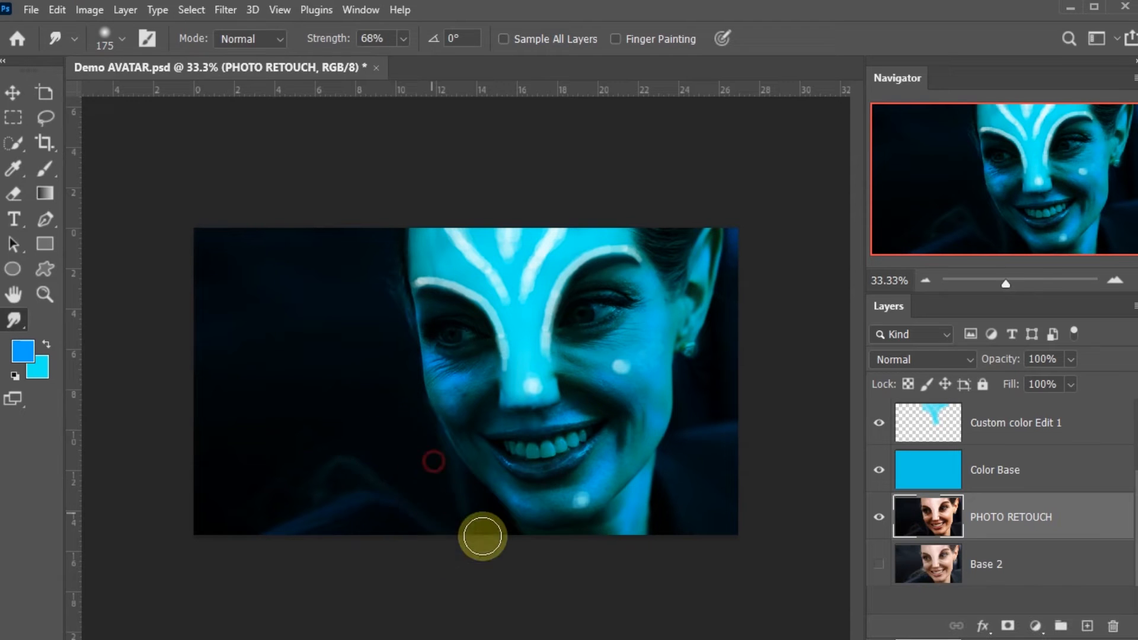
{"action": "mouse_move", "coordinate": [322, 465]}
{"action": "left_mouse_down"}
{"action": "mouse_move", "coordinate": [390, 521]}
{"action": "mouse_move", "coordinate": [397, 564]}
{"action": "left_mouse_up"}
{"action": "mouse_move", "coordinate": [282, 520]}
{"action": "left_mouse_down"}
{"action": "mouse_move", "coordinate": [389, 592]}
{"action": "mouse_move", "coordinate": [376, 509]}
{"action": "mouse_move", "coordinate": [478, 567]}
{"action": "left_mouse_up"}
Smudge the background on the earring side of the neck dark and toggle PHOTO RETOUCH to compare the result
{"action": "mouse_move", "coordinate": [676, 510]}
{"action": "left_mouse_down"}
{"action": "mouse_move", "coordinate": [747, 508]}
{"action": "mouse_move", "coordinate": [686, 516]}
{"action": "mouse_move", "coordinate": [695, 535]}
{"action": "mouse_move", "coordinate": [744, 491]}
{"action": "mouse_move", "coordinate": [678, 487]}
{"action": "mouse_move", "coordinate": [723, 416]}
{"action": "mouse_move", "coordinate": [728, 469]}
{"action": "mouse_move", "coordinate": [688, 491]}
{"action": "mouse_move", "coordinate": [697, 453]}
{"action": "mouse_move", "coordinate": [680, 477]}
{"action": "mouse_move", "coordinate": [704, 489]}
{"action": "mouse_move", "coordinate": [690, 560]}
{"action": "mouse_move", "coordinate": [684, 503]}
{"action": "left_mouse_up"}
{"action": "left_click_drag", "start_coordinate": [721, 450], "coordinate": [719, 575]}
{"action": "mouse_move", "coordinate": [704, 526]}
{"action": "left_mouse_down"}
{"action": "mouse_move", "coordinate": [696, 589]}
{"action": "mouse_move", "coordinate": [903, 567]}
{"action": "left_mouse_up"}
{"action": "left_click", "coordinate": [881, 520]}
{"action": "left_click", "coordinate": [881, 520]}
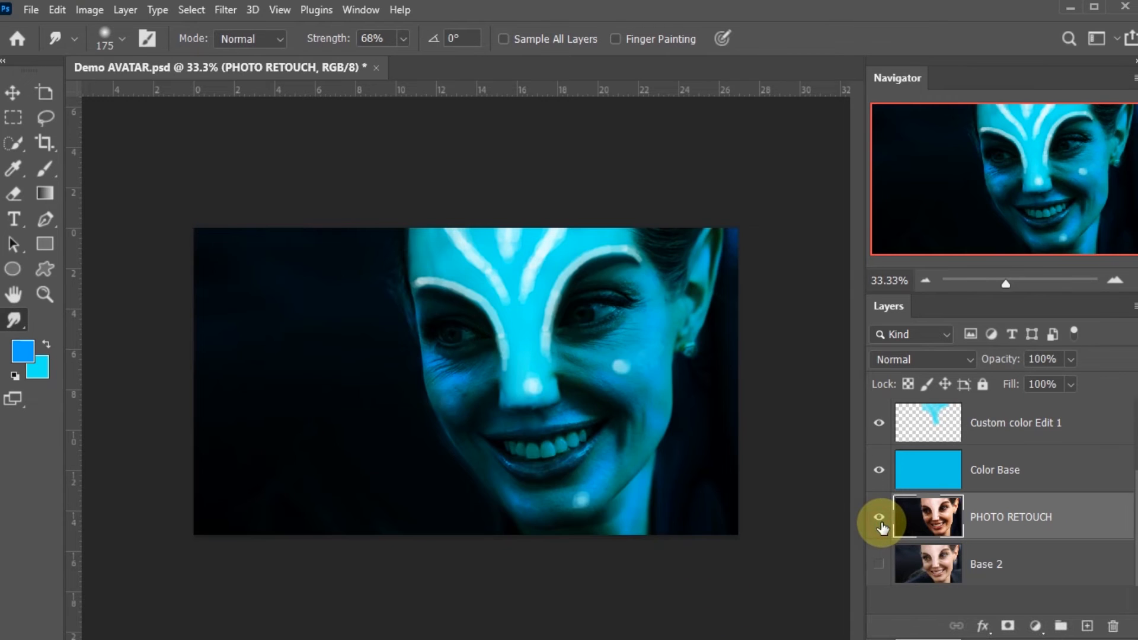
Smudge the stray hair along the temple beside the dark background with a 45 px tip
{"action": "key", "text": "z"}
{"action": "mouse_move", "coordinate": [291, 376]}
{"action": "left_mouse_down"}
{"action": "mouse_move", "coordinate": [367, 410]}
{"action": "mouse_move", "coordinate": [298, 410]}
{"action": "left_mouse_up"}
{"action": "left_click_drag", "start_coordinate": [451, 280], "coordinate": [556, 332]}
{"action": "left_click", "coordinate": [9, 319]}
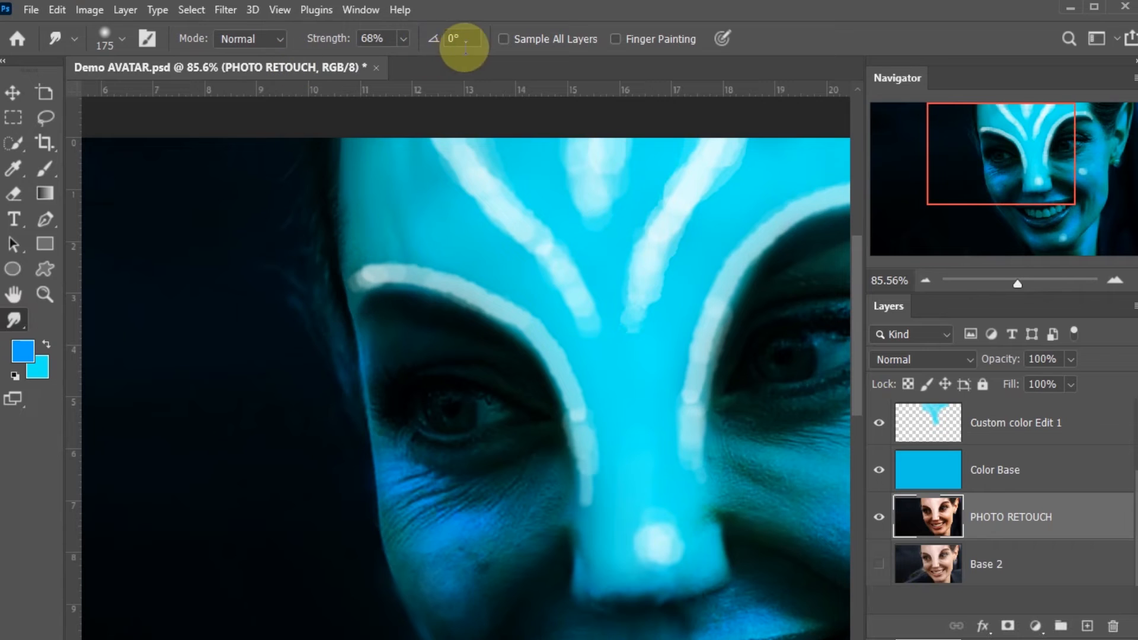
{"action": "key", "text": "bracketleft"}
{"action": "key", "text": "bracketleft"}
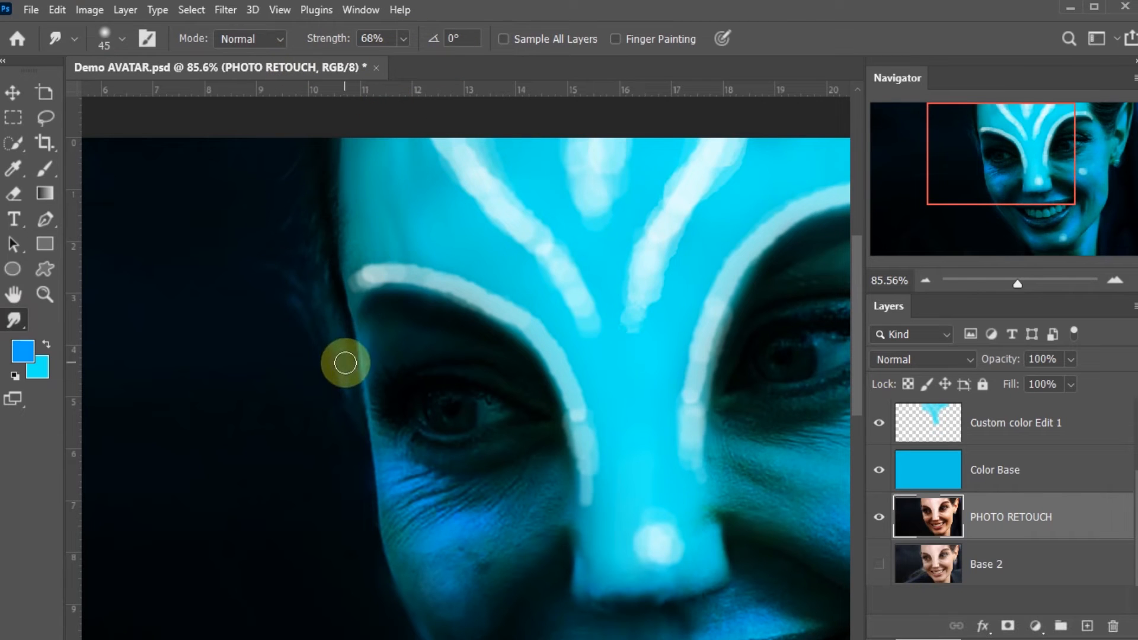
{"action": "left_click_drag", "start_coordinate": [328, 326], "coordinate": [341, 364]}
{"action": "mouse_move", "coordinate": [321, 300]}
{"action": "left_mouse_down"}
{"action": "mouse_move", "coordinate": [337, 354]}
{"action": "mouse_move", "coordinate": [333, 335]}
{"action": "left_mouse_up"}
{"action": "left_click_drag", "start_coordinate": [304, 256], "coordinate": [341, 314]}
Shape the faint pointed ear beside the temple by smudging, enlarging the tip to 125 px and reducing it to 40 px
{"action": "key", "text": "bracketright"}
{"action": "key", "text": "bracketright"}
{"action": "key", "text": "bracketright"}
{"action": "key", "text": "bracketright"}
{"action": "key", "text": "bracketright"}
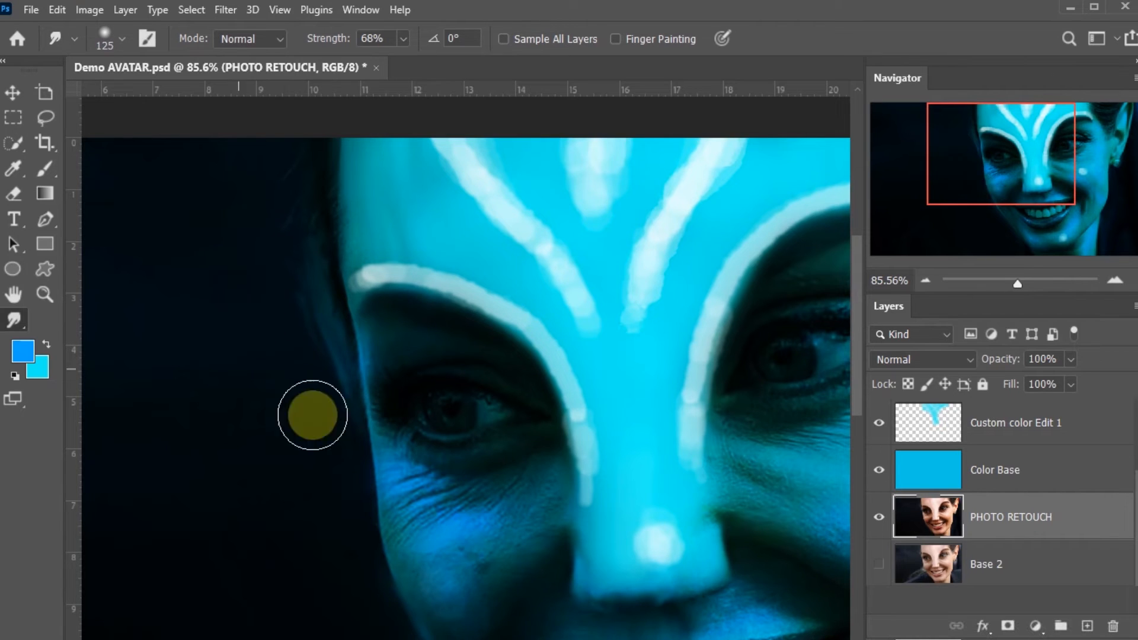
{"action": "scroll", "coordinate": [453, 465], "scroll_direction": "down", "scroll_amount": 2}
{"action": "key", "text": "bracketleft"}
{"action": "key", "text": "bracketleft"}
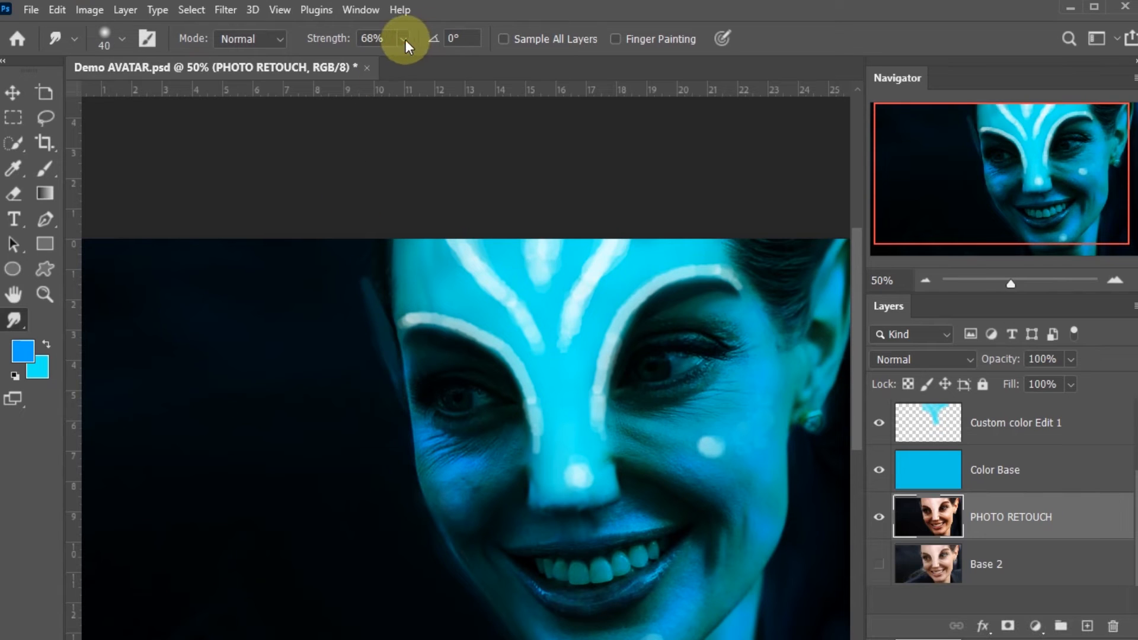
{"action": "mouse_move", "coordinate": [377, 303]}
{"action": "left_mouse_down"}
{"action": "mouse_move", "coordinate": [369, 274]}
{"action": "mouse_move", "coordinate": [385, 311]}
{"action": "mouse_move", "coordinate": [366, 266]}
{"action": "mouse_move", "coordinate": [382, 308]}
{"action": "mouse_move", "coordinate": [366, 268]}
{"action": "mouse_move", "coordinate": [359, 299]}
{"action": "mouse_move", "coordinate": [352, 282]}
{"action": "mouse_move", "coordinate": [345, 288]}
{"action": "mouse_move", "coordinate": [351, 303]}
{"action": "mouse_move", "coordinate": [359, 280]}
{"action": "left_mouse_up"}
{"action": "key", "text": "ctrl+minus"}
{"action": "key", "text": "ctrl+minus"}
Select the Custom Blue layer, set the foreground color to dark blue 00324f and choose the Brush tool
{"action": "key", "text": "z"}
{"action": "mouse_move", "coordinate": [559, 395]}
{"action": "left_mouse_down"}
{"action": "mouse_move", "coordinate": [581, 404]}
{"action": "mouse_move", "coordinate": [570, 401]}
{"action": "left_mouse_up"}
{"action": "left_click_drag", "start_coordinate": [688, 427], "coordinate": [725, 446]}
{"action": "left_click_drag", "start_coordinate": [457, 315], "coordinate": [462, 388]}
{"action": "scroll", "coordinate": [931, 490], "scroll_direction": "up", "scroll_amount": 2}
{"action": "left_click", "coordinate": [937, 436]}
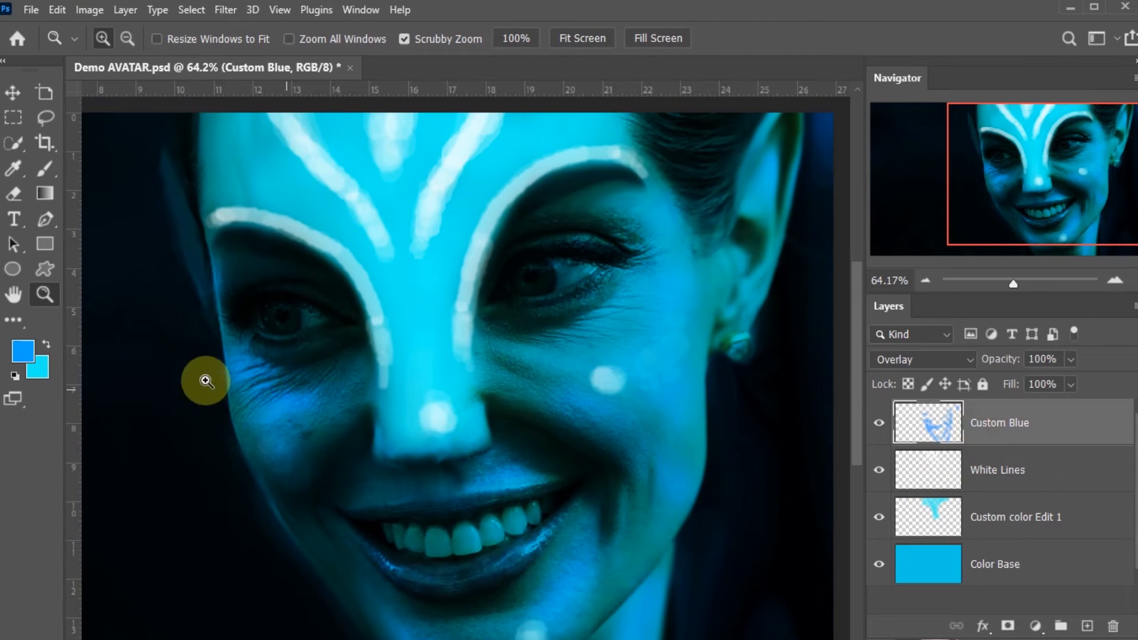
{"action": "left_click", "coordinate": [22, 351]}
{"action": "left_click", "coordinate": [847, 234]}
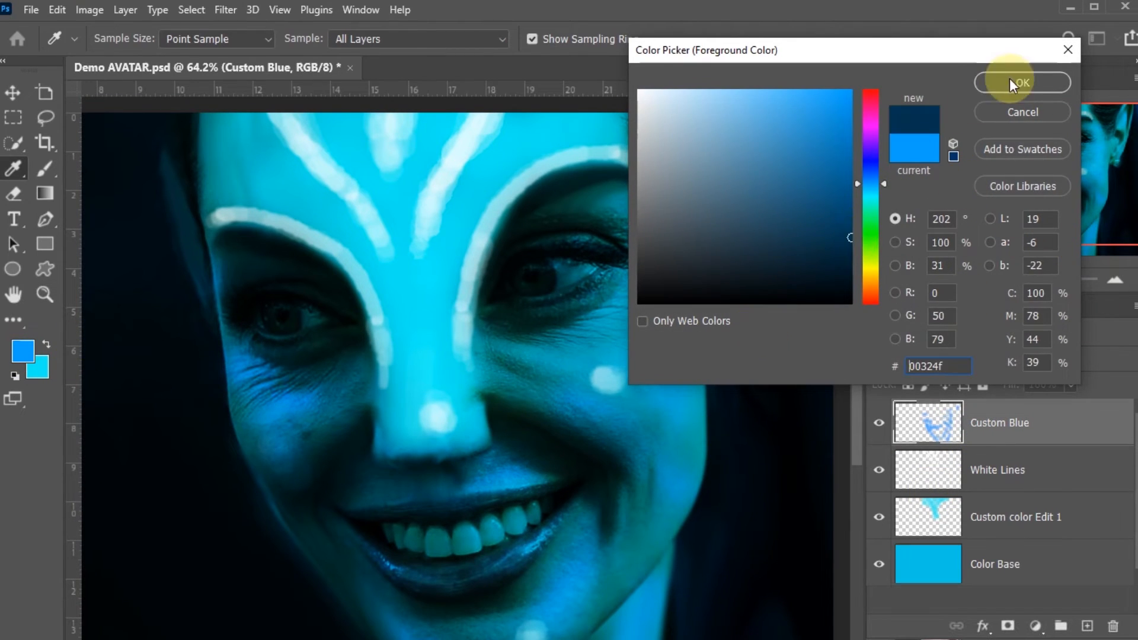
{"action": "left_click", "coordinate": [1022, 83]}
{"action": "left_click", "coordinate": [44, 172]}
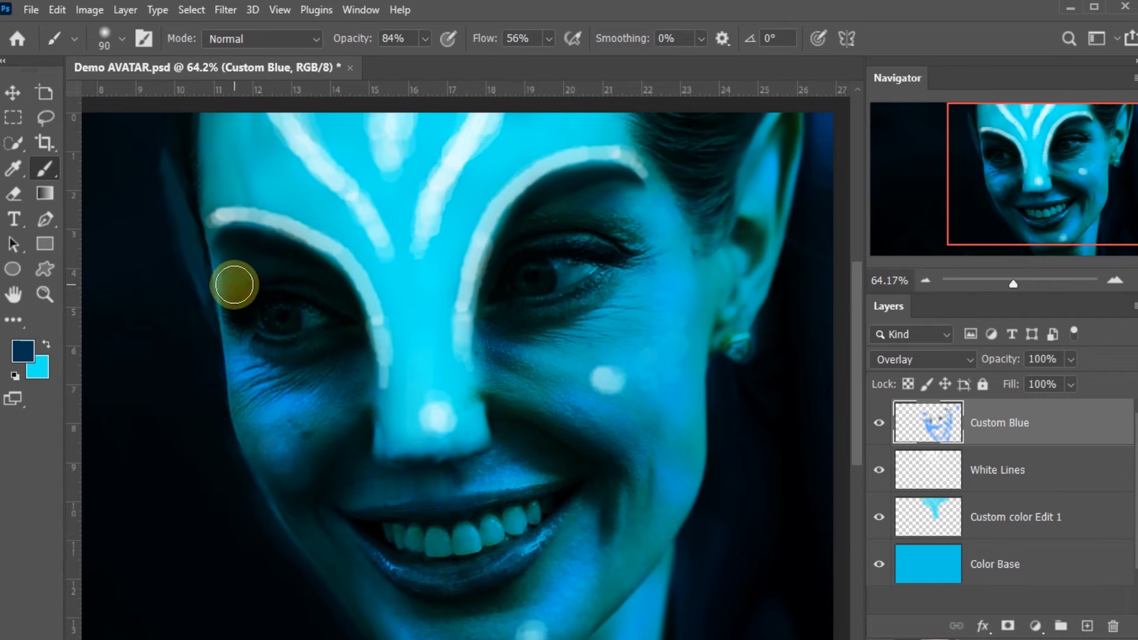
Paint dark blue shading beneath the inner eyes and beside the nose, reducing the brush tip to 45 px
{"action": "left_click", "coordinate": [349, 357]}
{"action": "left_click", "coordinate": [489, 370]}
{"action": "key", "text": "bracketleft"}
{"action": "mouse_move", "coordinate": [495, 412]}
{"action": "left_mouse_down"}
{"action": "mouse_move", "coordinate": [483, 372]}
{"action": "mouse_move", "coordinate": [480, 381]}
{"action": "left_mouse_up"}
{"action": "key", "text": "bracketleft"}
{"action": "key", "text": "bracketleft"}
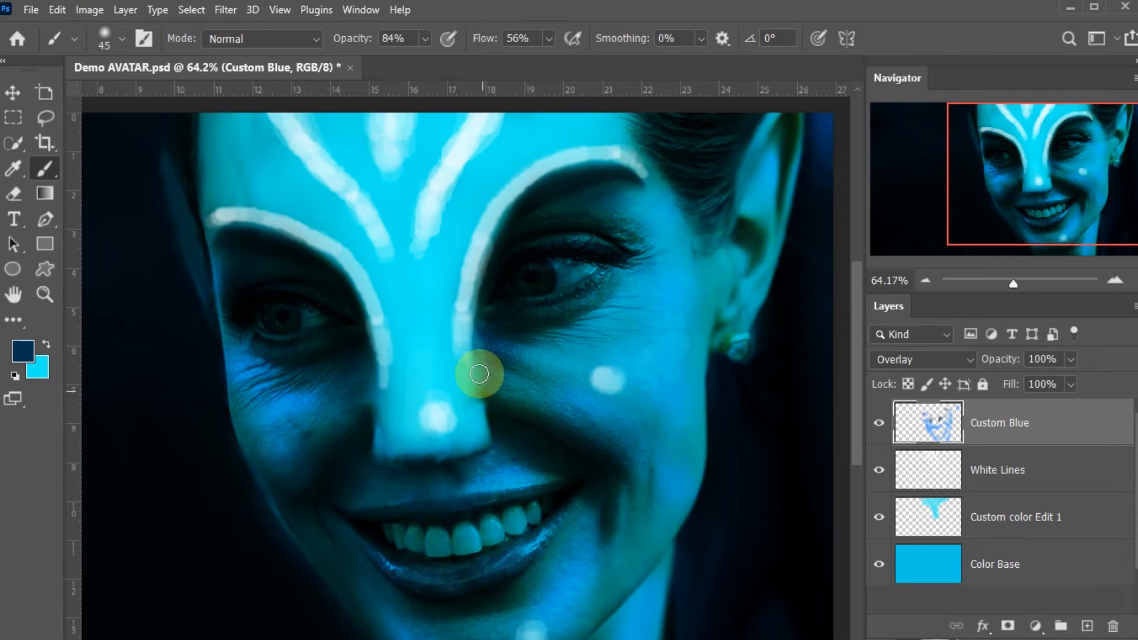
Add softer dark blue shading below the eye nearest the earring with a 150 px brush at 45% opacity
{"action": "scroll", "coordinate": [615, 364], "scroll_direction": "down", "scroll_amount": 2}
{"action": "scroll", "coordinate": [668, 395], "scroll_direction": "up", "scroll_amount": 1}
{"action": "scroll", "coordinate": [668, 395], "scroll_direction": "down", "scroll_amount": 1}
{"action": "key", "text": "bracketright"}
{"action": "key", "text": "bracketright"}
{"action": "left_click", "coordinate": [396, 61]}
{"action": "key", "text": "bracketright"}
{"action": "key", "text": "bracketright"}
{"action": "key", "text": "bracketright"}
{"action": "key", "text": "bracketright"}
{"action": "key", "text": "bracketright"}
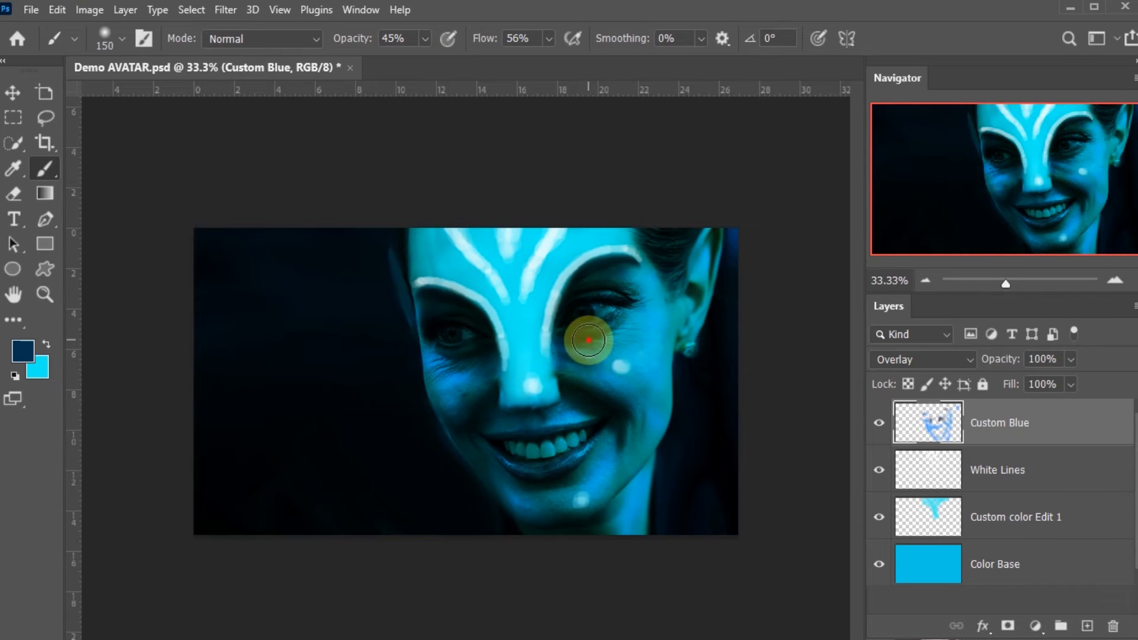
{"action": "scroll", "coordinate": [592, 480], "scroll_direction": "down", "scroll_amount": 1}
Toggle the visibility of the Custom Blue and Custom color Edit 1 layers to compare their effect
{"action": "key", "text": "z"}
{"action": "left_click_drag", "start_coordinate": [573, 325], "coordinate": [588, 347]}
{"action": "left_click", "coordinate": [887, 428]}
{"action": "key", "text": "Delete"}
{"action": "key", "text": "ctrl+z"}
{"action": "left_click", "coordinate": [882, 470]}
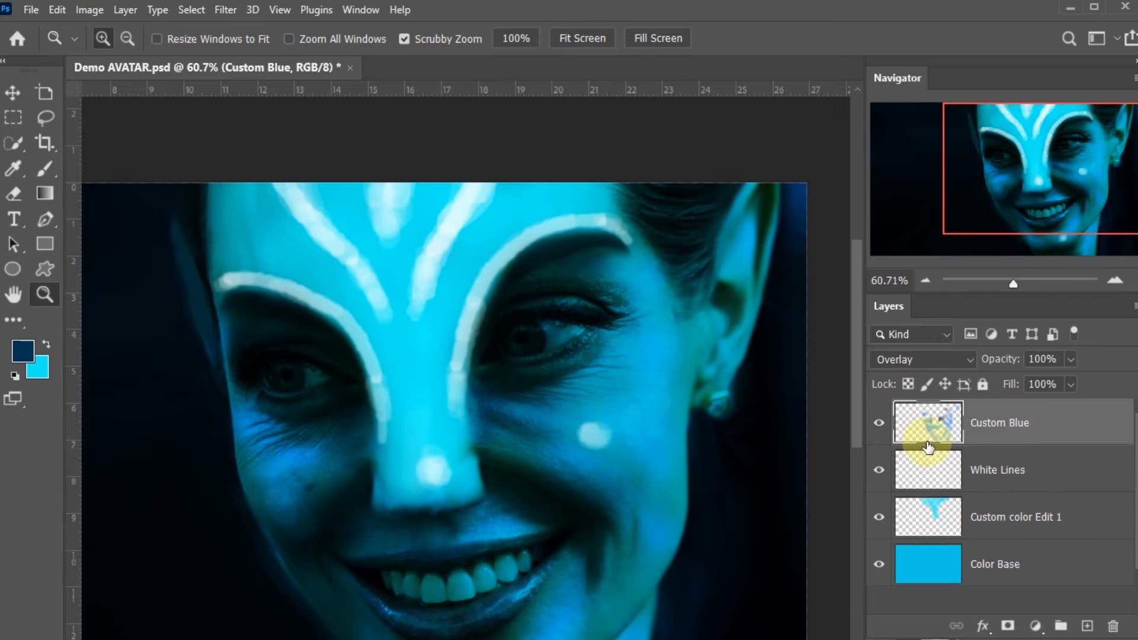
{"action": "left_click", "coordinate": [955, 526]}
{"action": "left_click", "coordinate": [875, 525]}
{"action": "left_click", "coordinate": [876, 526]}
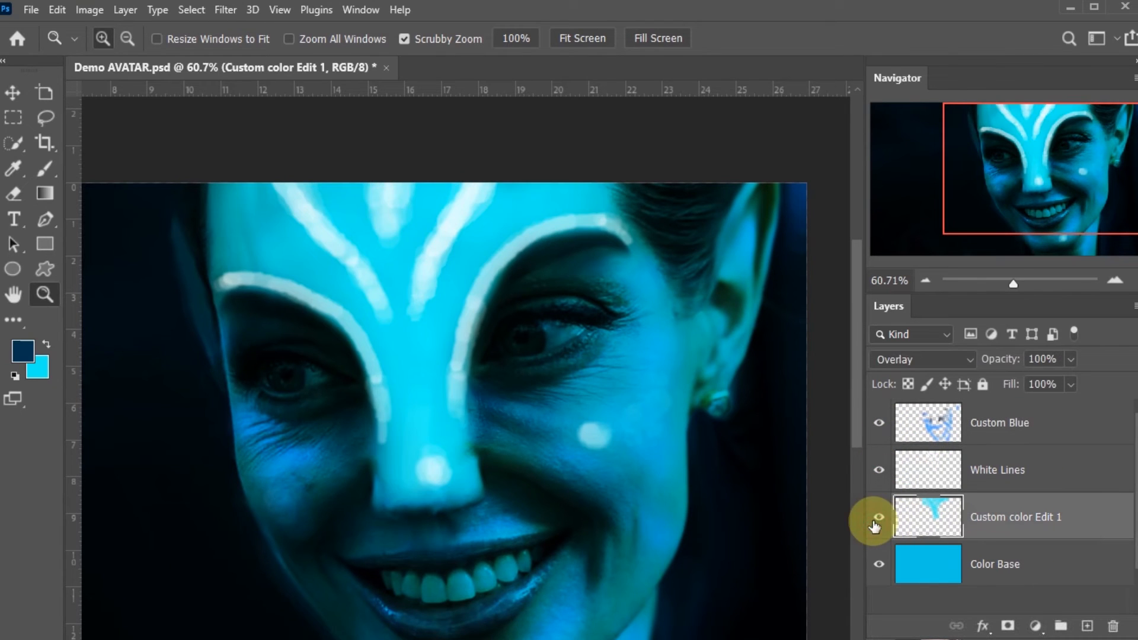
Select the PHOTO RETOUCH layer and prepare the Smudge tool for the eyes with 76% strength and a 90 px tip
{"action": "scroll", "coordinate": [984, 514], "scroll_direction": "down", "scroll_amount": 3}
{"action": "left_click", "coordinate": [995, 500]}
{"action": "left_click", "coordinate": [886, 499]}
{"action": "left_click", "coordinate": [886, 499]}
{"action": "mouse_move", "coordinate": [650, 431]}
{"action": "left_mouse_down"}
{"action": "mouse_move", "coordinate": [554, 363]}
{"action": "mouse_move", "coordinate": [577, 374]}
{"action": "mouse_move", "coordinate": [521, 376]}
{"action": "mouse_move", "coordinate": [535, 375]}
{"action": "left_mouse_up"}
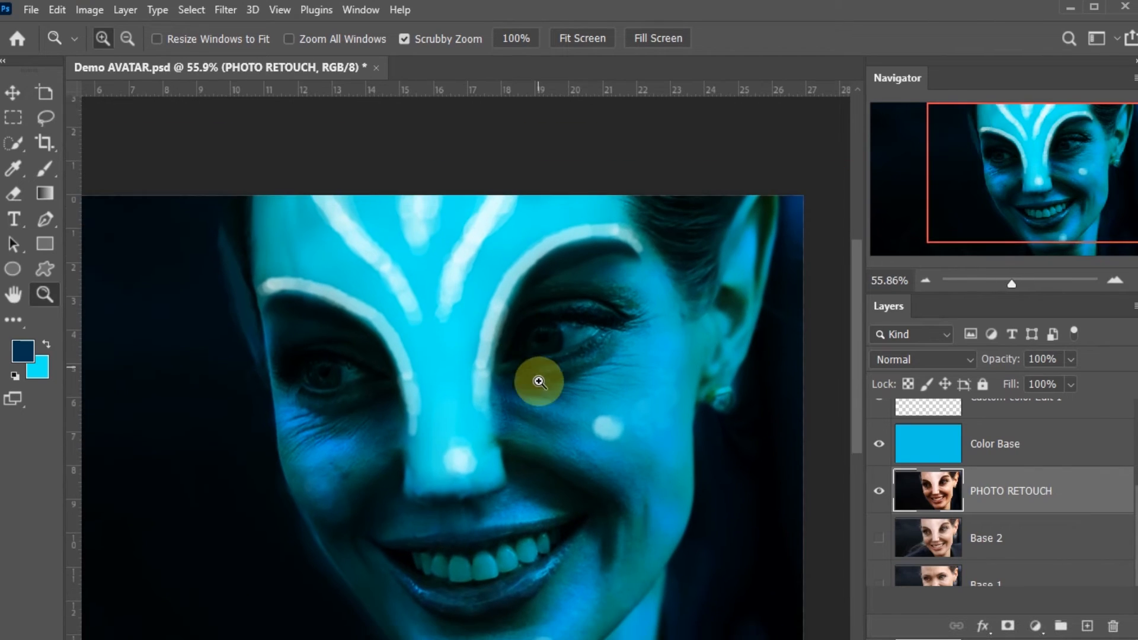
{"action": "left_click", "coordinate": [15, 316]}
{"action": "left_click", "coordinate": [94, 380]}
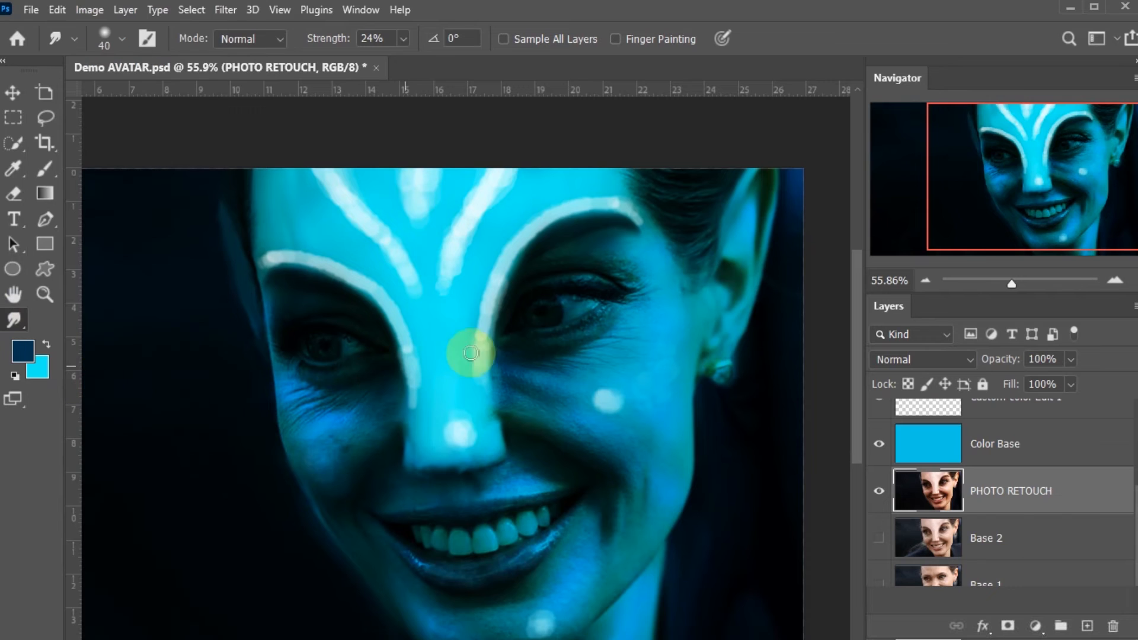
{"action": "left_click_drag", "start_coordinate": [402, 57], "coordinate": [447, 57]}
{"action": "key", "text": "z"}
{"action": "left_click_drag", "start_coordinate": [574, 310], "coordinate": [617, 336]}
{"action": "left_click", "coordinate": [14, 321]}
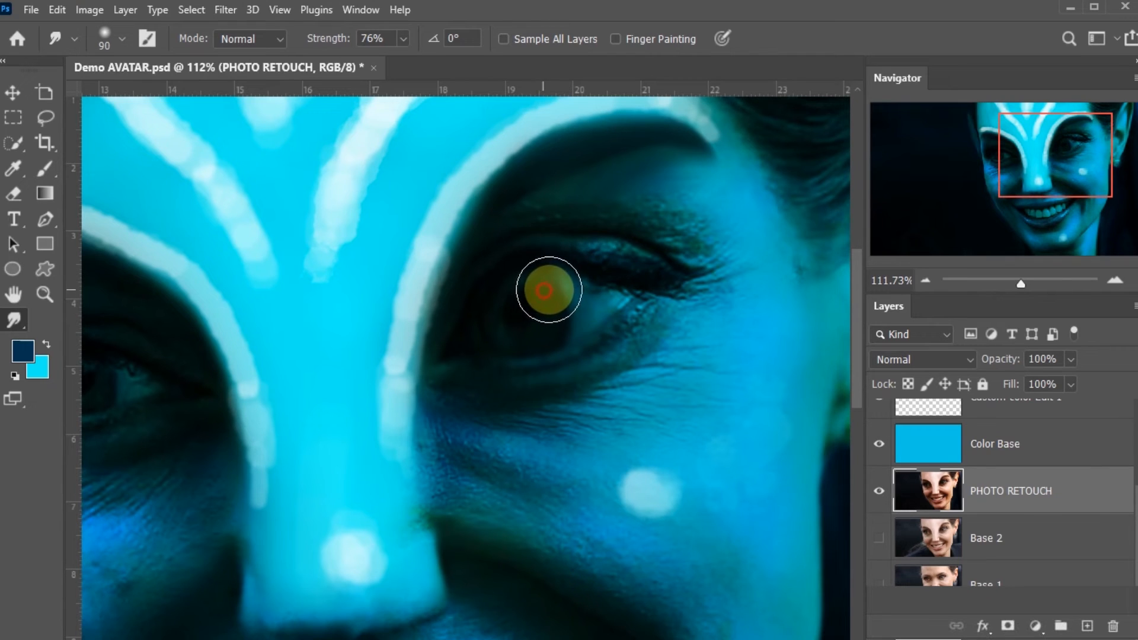
Enlarge the eye nearest the earring by smudging its iris and white outward
{"action": "mouse_move", "coordinate": [552, 306]}
{"action": "left_mouse_down"}
{"action": "mouse_move", "coordinate": [564, 329]}
{"action": "mouse_move", "coordinate": [593, 288]}
{"action": "left_mouse_up"}
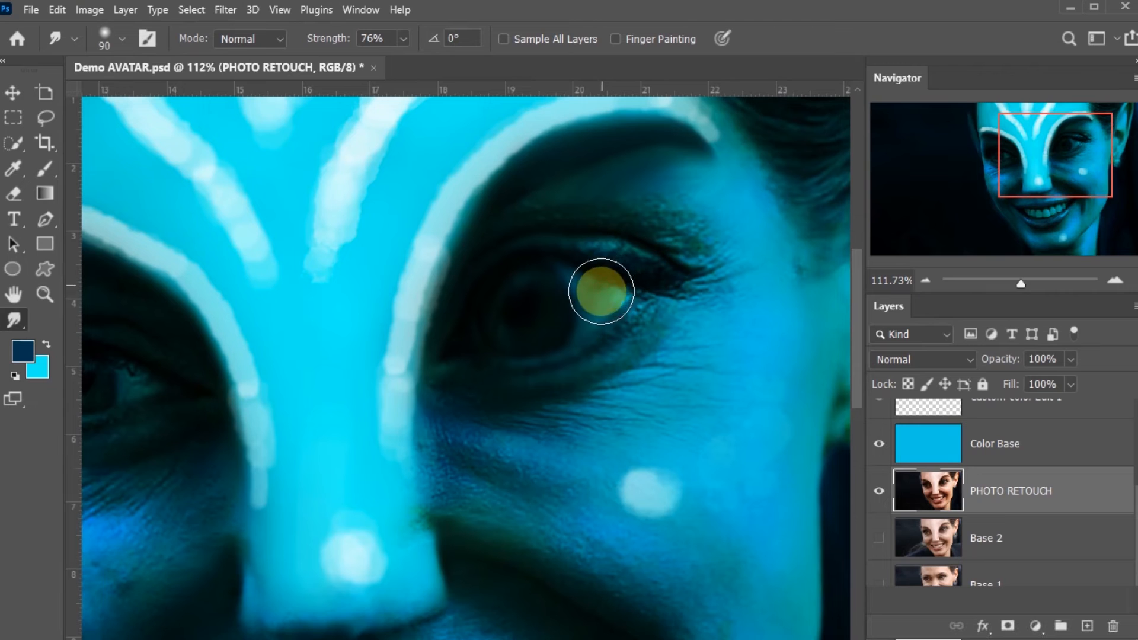
{"action": "left_click_drag", "start_coordinate": [603, 276], "coordinate": [609, 317]}
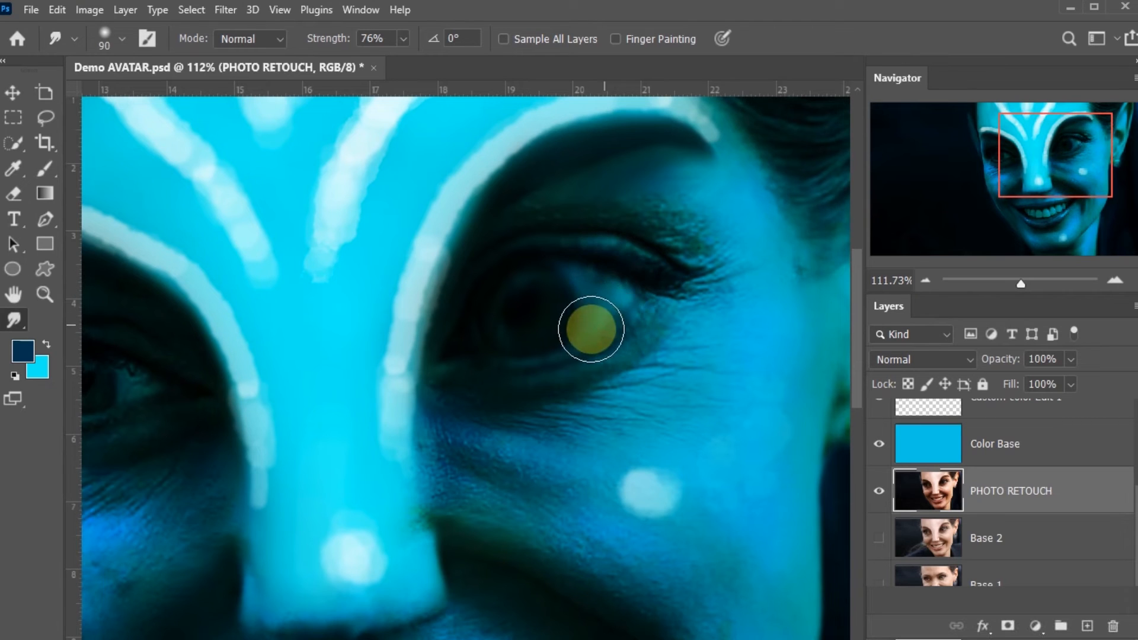
{"action": "key", "text": "ctrl+minus"}
{"action": "key", "text": "ctrl+minus"}
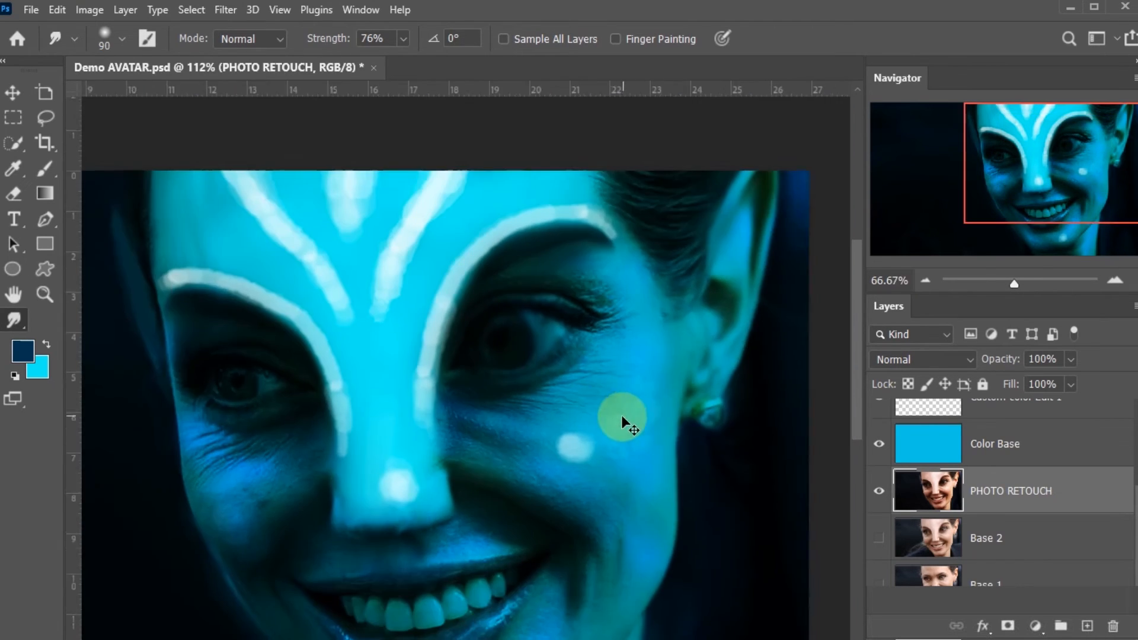
{"action": "key", "text": "z"}
{"action": "left_click_drag", "start_coordinate": [521, 401], "coordinate": [490, 394]}
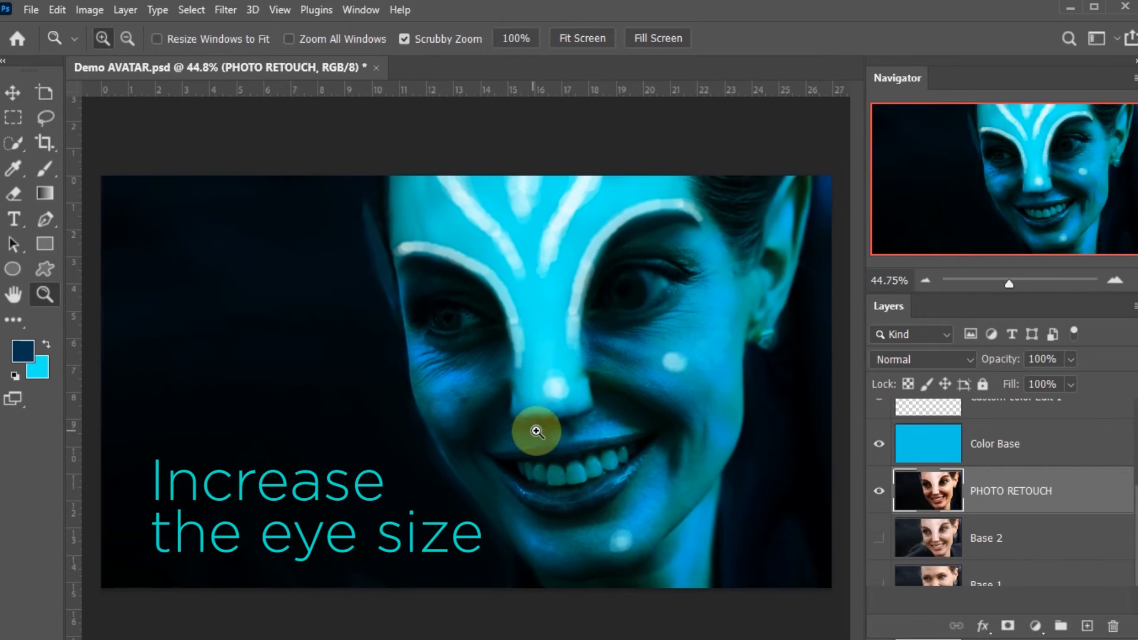
Enlarge the other eye to match by smudging its iris and lids outward with the 90 px tip
{"action": "left_click_drag", "start_coordinate": [471, 356], "coordinate": [483, 333]}
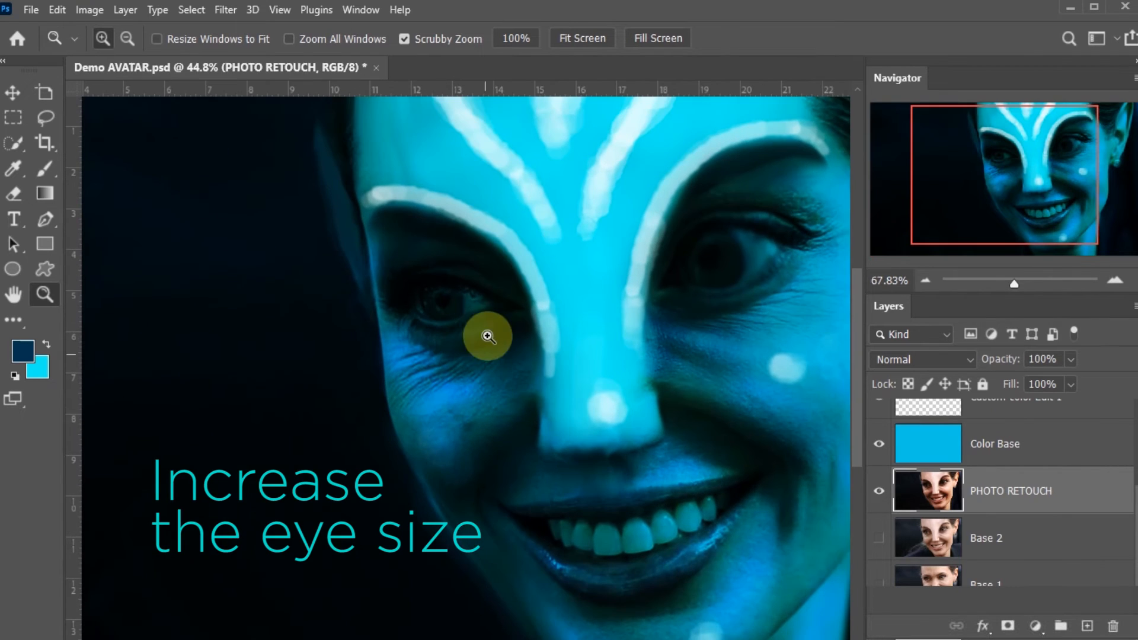
{"action": "left_click", "coordinate": [17, 320]}
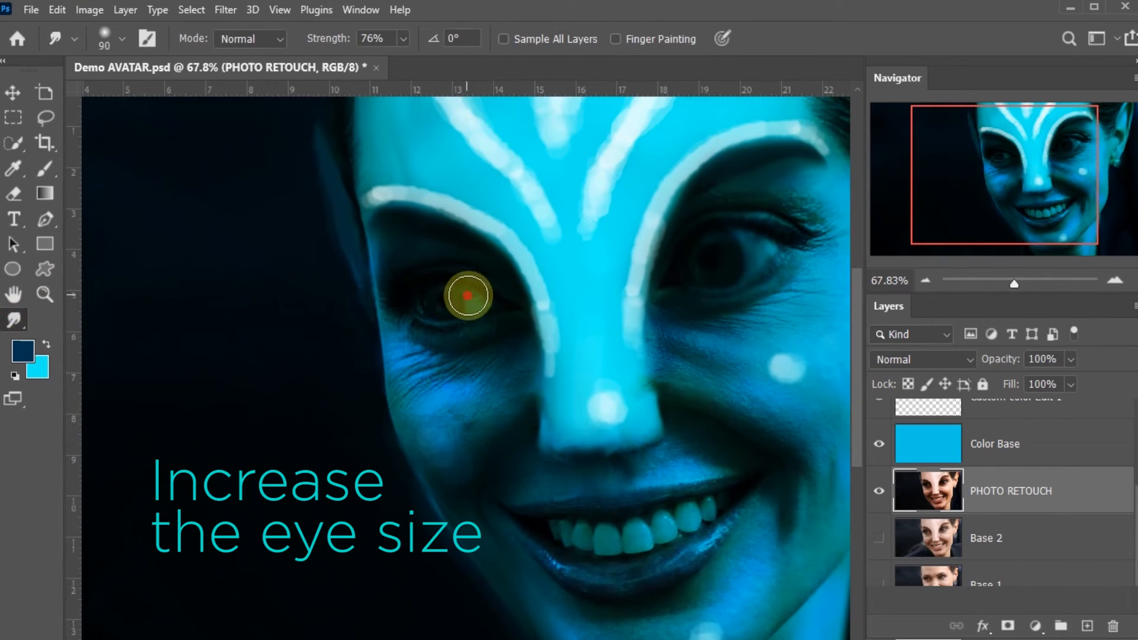
{"action": "left_click_drag", "start_coordinate": [440, 320], "coordinate": [434, 319]}
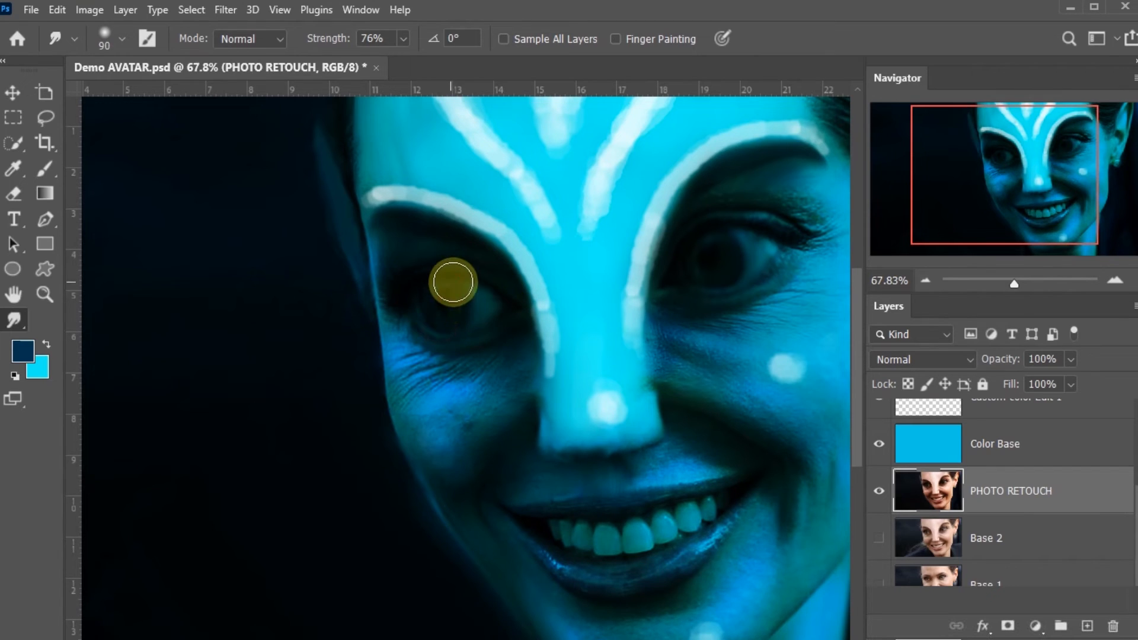
{"action": "key", "text": "ctrl+minus"}
{"action": "key", "text": "ctrl+minus"}
{"action": "key", "text": "ctrl+minus"}
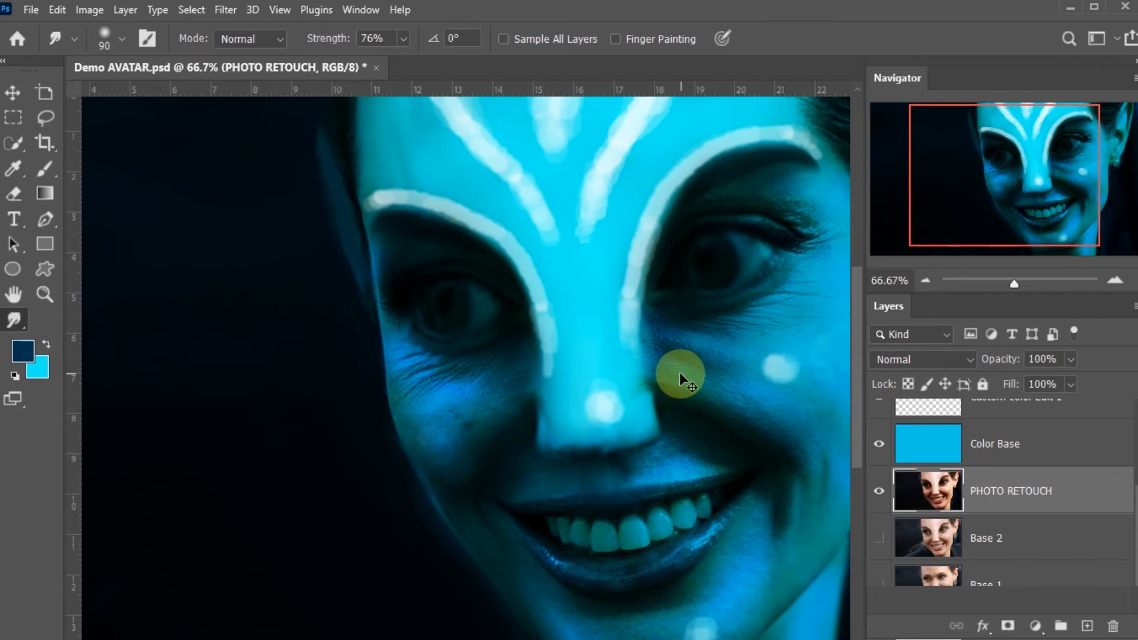
{"action": "key", "text": "z"}
{"action": "left_click_drag", "start_coordinate": [495, 338], "coordinate": [538, 374]}
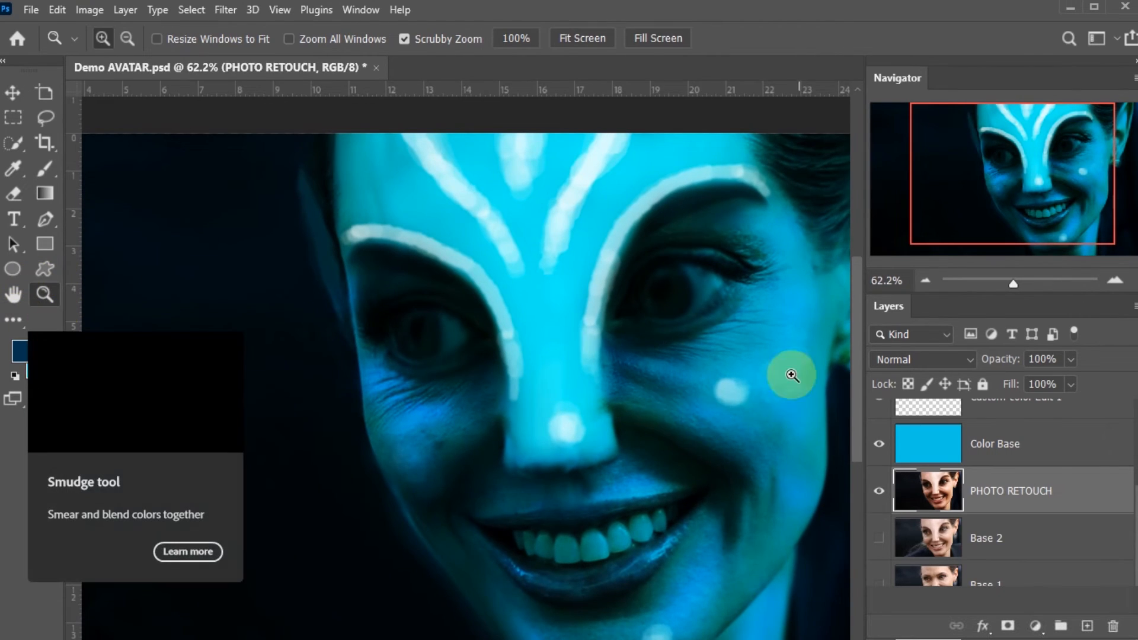
{"action": "left_click_drag", "start_coordinate": [719, 363], "coordinate": [690, 373]}
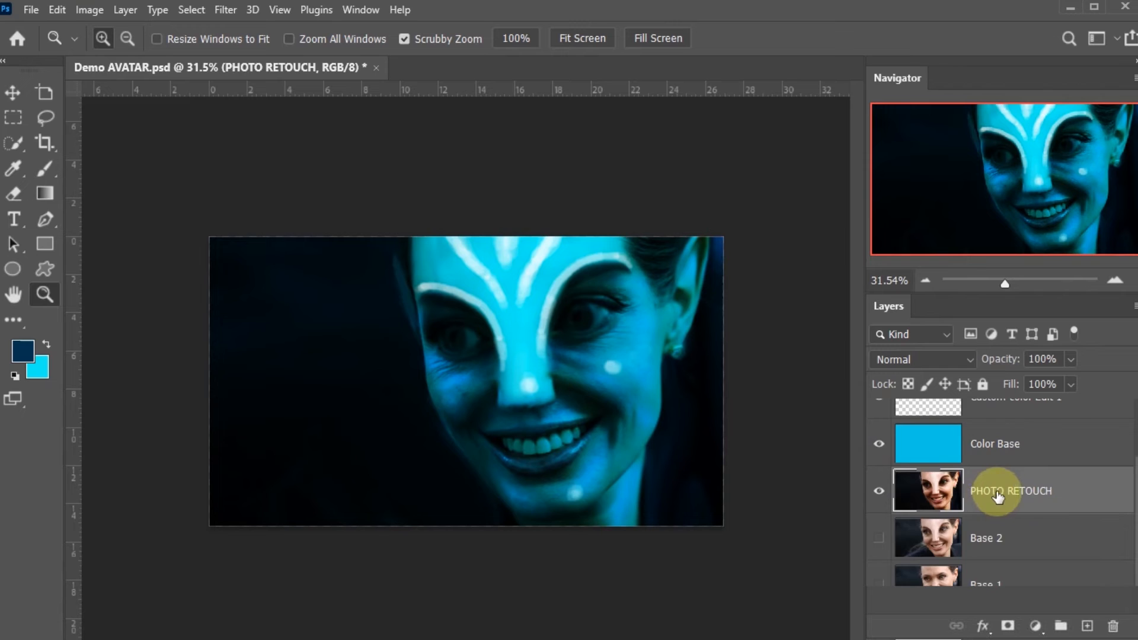
Create a new layer above Custom Blue and name it Eye Color
{"action": "scroll", "coordinate": [998, 497], "scroll_direction": "up", "scroll_amount": 3}
{"action": "left_click", "coordinate": [1004, 423]}
{"action": "left_click", "coordinate": [125, 11]}
{"action": "mouse_move", "coordinate": [177, 12]}
{"action": "left_click", "coordinate": [379, 12]}
{"action": "left_click", "coordinate": [798, 170]}
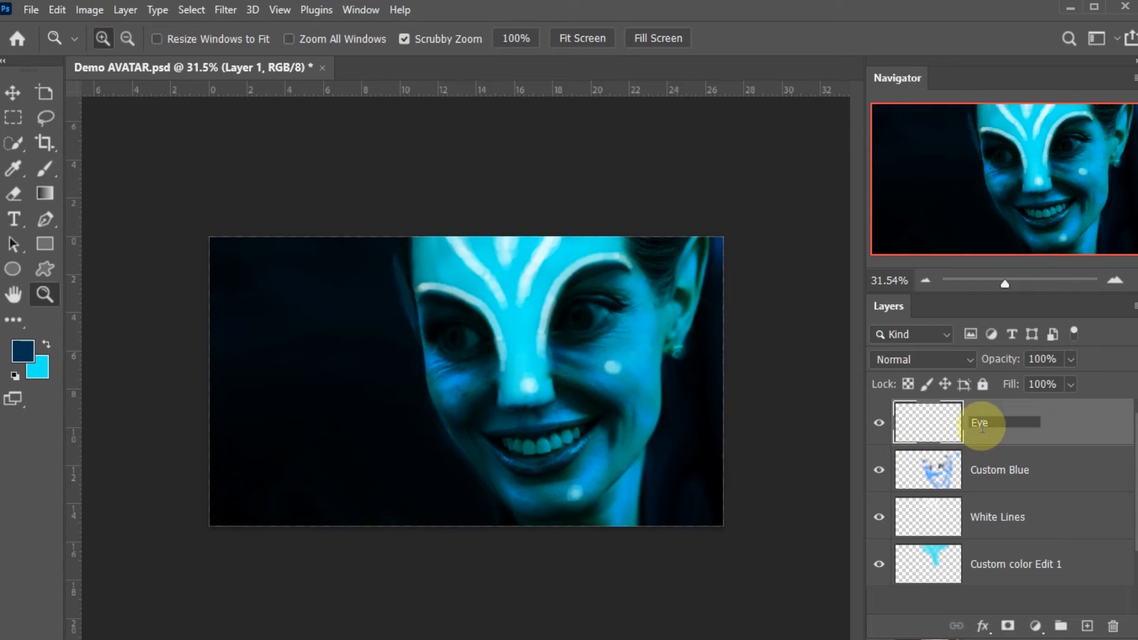
{"action": "left_click", "coordinate": [1083, 419]}
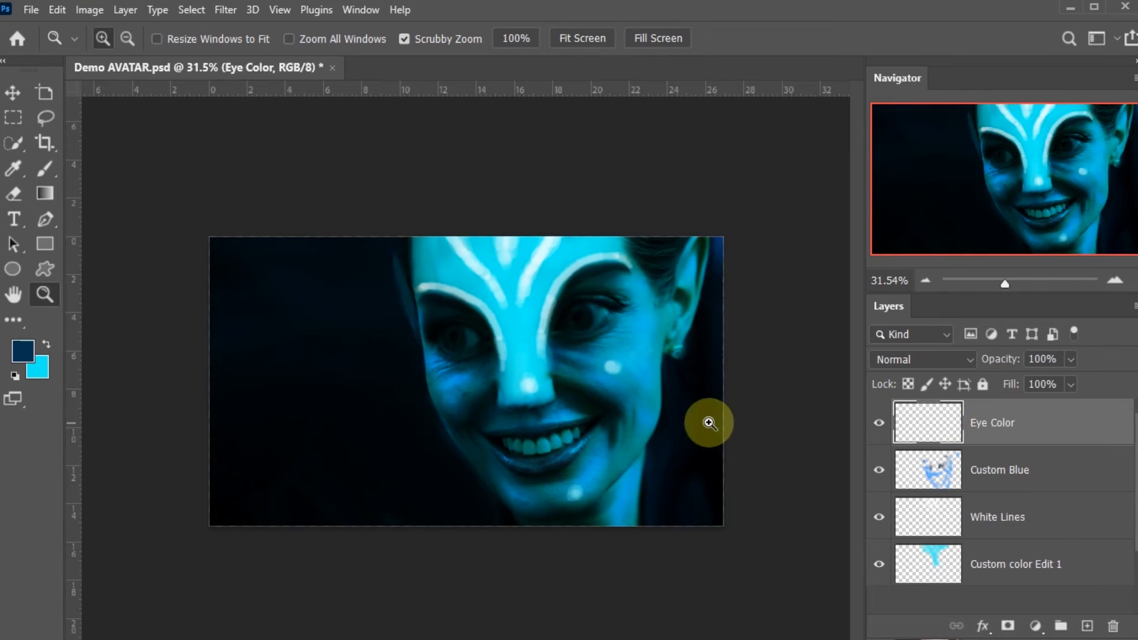
Set the foreground color to a bright, fully saturated yellow for the eyes
{"action": "key", "text": "i"}
{"action": "left_click", "coordinate": [23, 354]}
{"action": "left_click", "coordinate": [866, 265]}
{"action": "left_click_drag", "start_coordinate": [833, 203], "coordinate": [880, 90]}
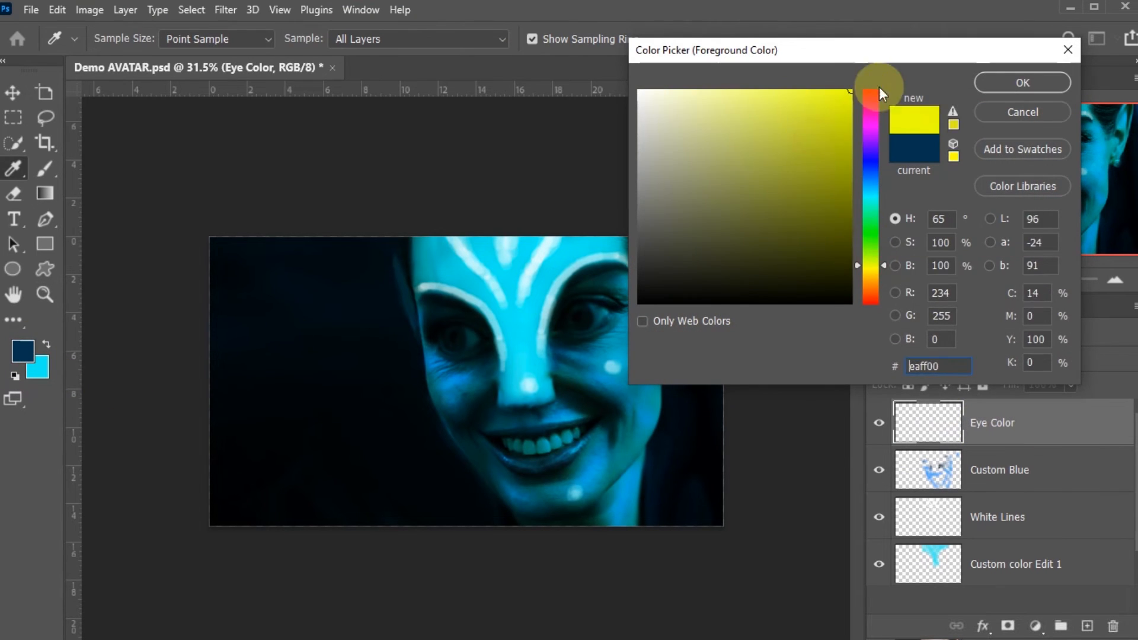
{"action": "left_click_drag", "start_coordinate": [870, 263], "coordinate": [871, 261]}
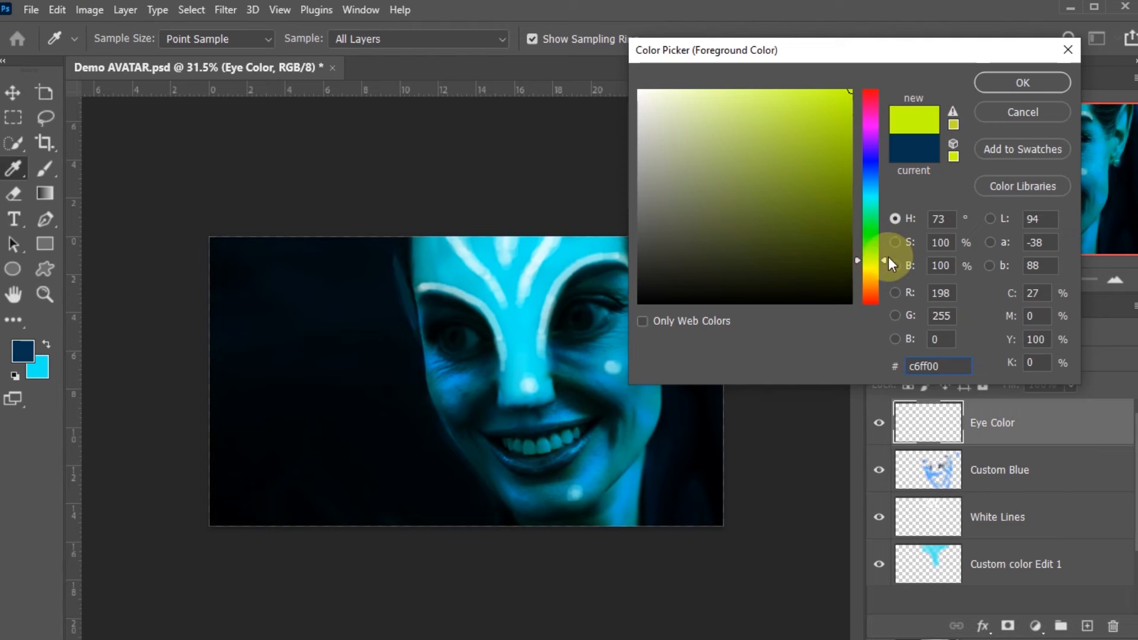
{"action": "left_click", "coordinate": [1005, 84]}
{"action": "key", "text": "z"}
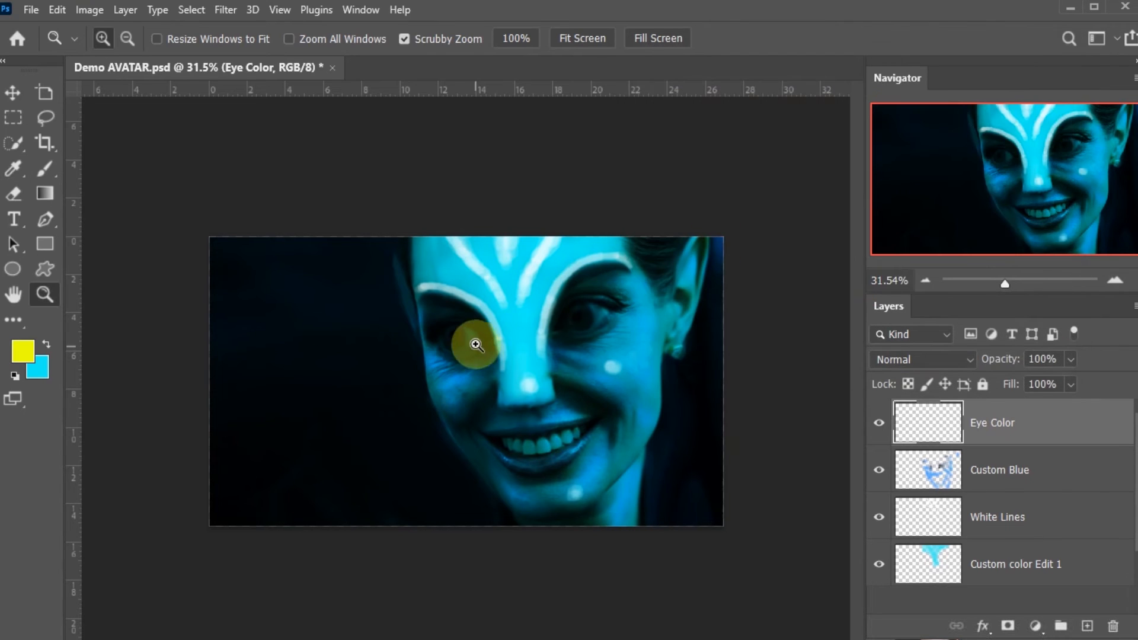
Paint yellow over both eyes on the Eye Color layer with a soft 100 px brush at 45% opacity and 56% flow
{"action": "left_click_drag", "start_coordinate": [472, 338], "coordinate": [569, 379]}
{"action": "left_click", "coordinate": [45, 169]}
{"action": "mouse_move", "coordinate": [425, 329]}
{"action": "left_mouse_down"}
{"action": "mouse_move", "coordinate": [469, 341]}
{"action": "mouse_move", "coordinate": [399, 320]}
{"action": "mouse_move", "coordinate": [417, 342]}
{"action": "mouse_move", "coordinate": [458, 320]}
{"action": "mouse_move", "coordinate": [460, 337]}
{"action": "mouse_move", "coordinate": [424, 324]}
{"action": "mouse_move", "coordinate": [421, 311]}
{"action": "mouse_move", "coordinate": [450, 338]}
{"action": "left_mouse_up"}
{"action": "key", "text": "bracketleft"}
{"action": "key", "text": "bracketleft"}
{"action": "left_click", "coordinate": [556, 328]}
{"action": "key", "text": "ctrl+z"}
{"action": "mouse_move", "coordinate": [720, 304]}
{"action": "left_mouse_down"}
{"action": "mouse_move", "coordinate": [735, 264]}
{"action": "mouse_move", "coordinate": [777, 256]}
{"action": "mouse_move", "coordinate": [727, 269]}
{"action": "mouse_move", "coordinate": [751, 285]}
{"action": "mouse_move", "coordinate": [738, 260]}
{"action": "mouse_move", "coordinate": [751, 287]}
{"action": "mouse_move", "coordinate": [800, 263]}
{"action": "mouse_move", "coordinate": [747, 261]}
{"action": "mouse_move", "coordinate": [760, 254]}
{"action": "mouse_move", "coordinate": [761, 282]}
{"action": "mouse_move", "coordinate": [725, 288]}
{"action": "left_mouse_up"}
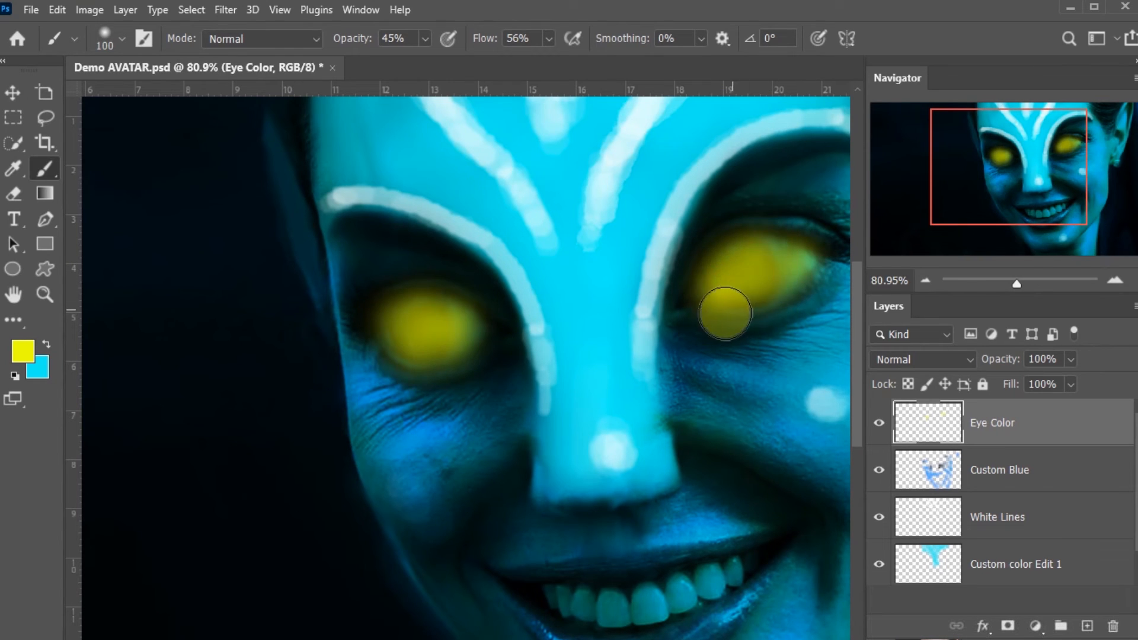
{"action": "key", "text": "space"}
{"action": "left_click_drag", "start_coordinate": [631, 300], "coordinate": [514, 309]}
{"action": "left_click_drag", "start_coordinate": [635, 347], "coordinate": [649, 343]}
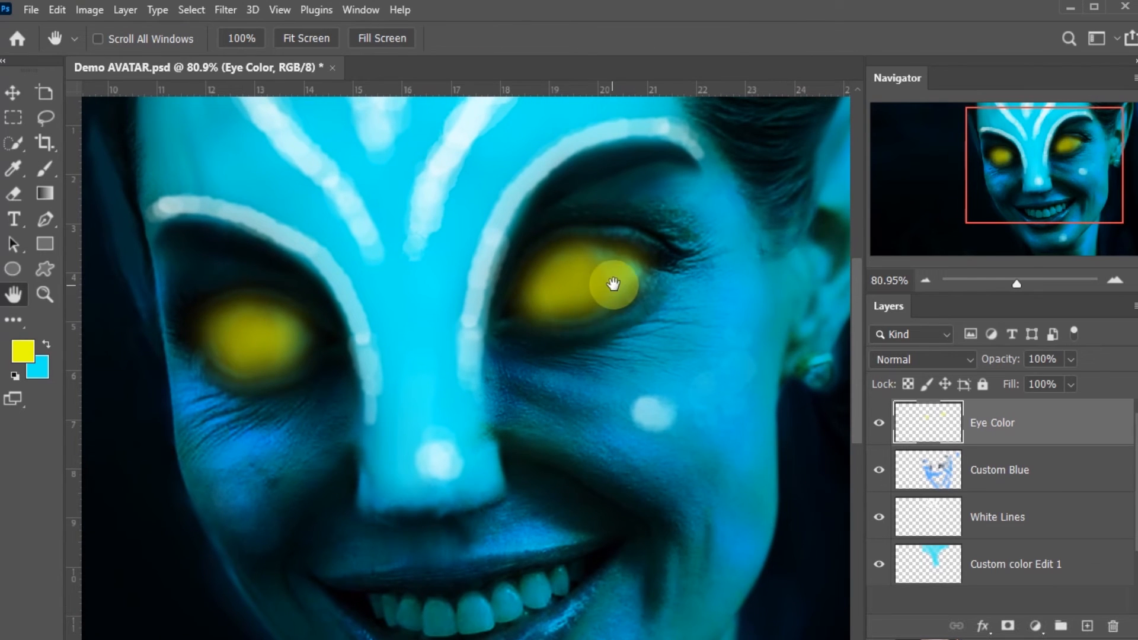
{"action": "mouse_move", "coordinate": [628, 277]}
{"action": "left_mouse_down"}
{"action": "mouse_move", "coordinate": [600, 261]}
{"action": "mouse_move", "coordinate": [635, 261]}
{"action": "left_mouse_up"}
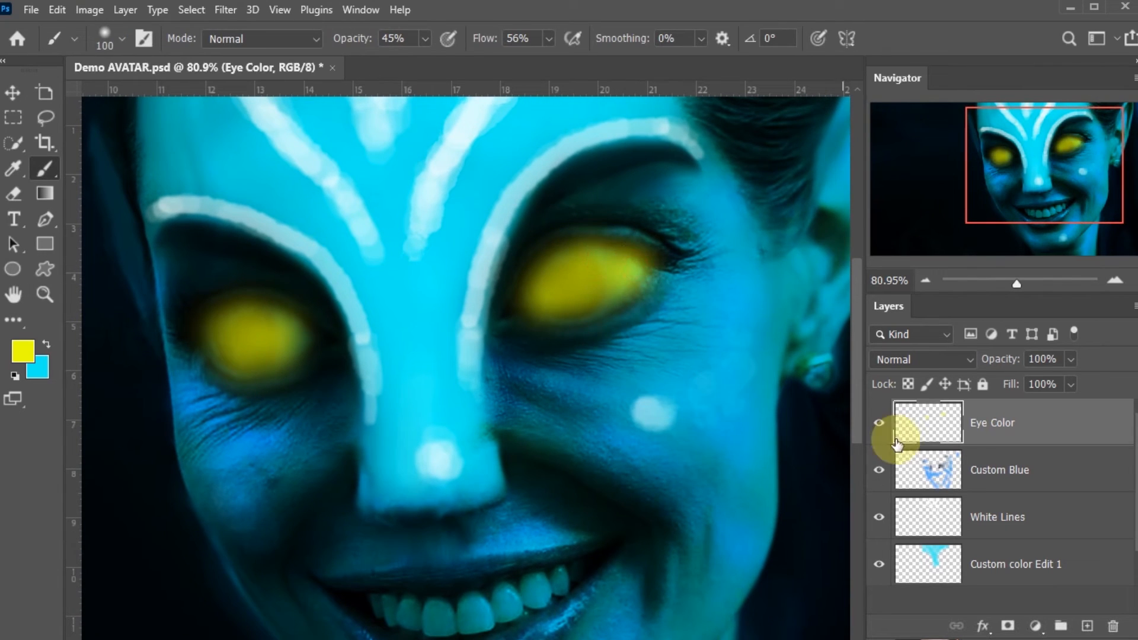
Set the Eye Color layer's blend mode to Overlay
{"action": "left_click", "coordinate": [907, 363]}
{"action": "left_click", "coordinate": [900, 441]}
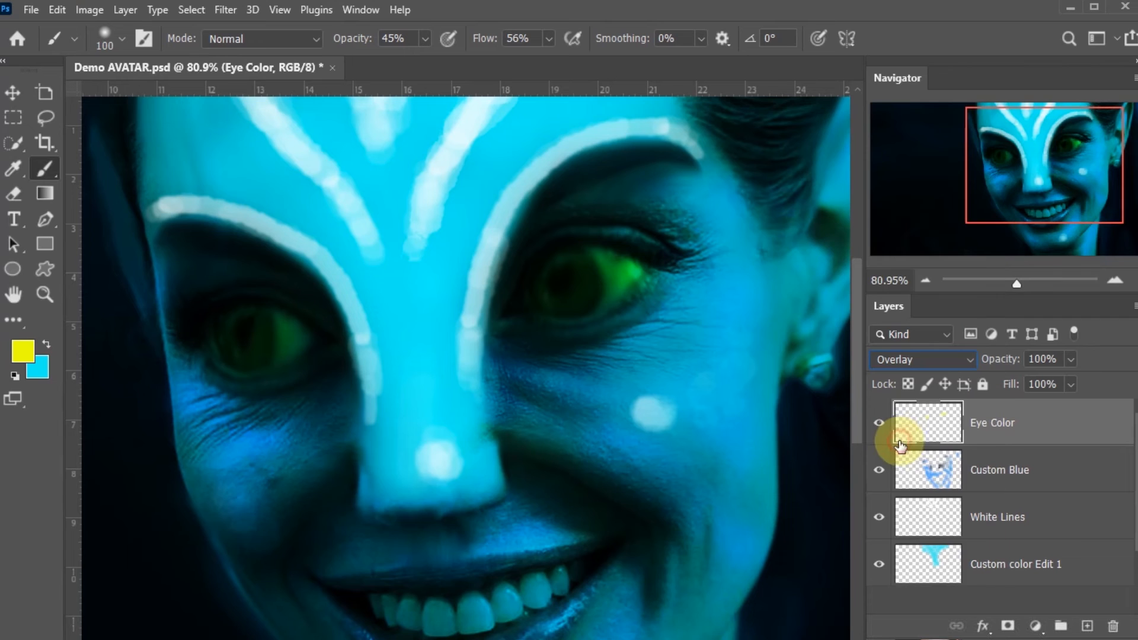
{"action": "key", "text": "ctrl+minus"}
{"action": "key", "text": "ctrl+minus"}
{"action": "key", "text": "ctrl+minus"}
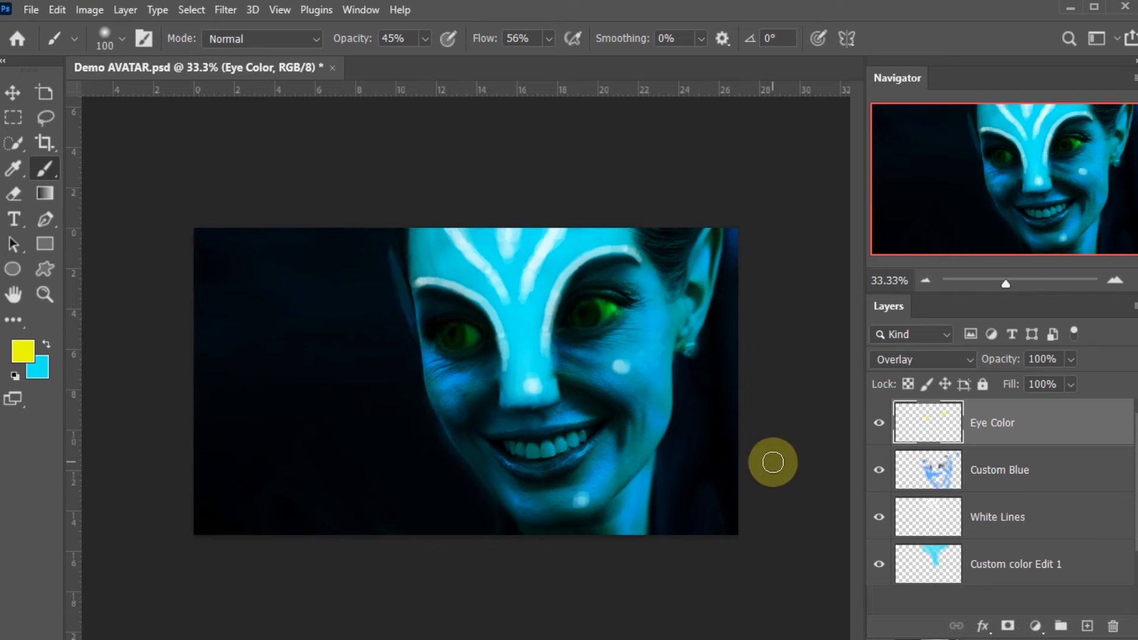
{"action": "left_click", "coordinate": [996, 425]}
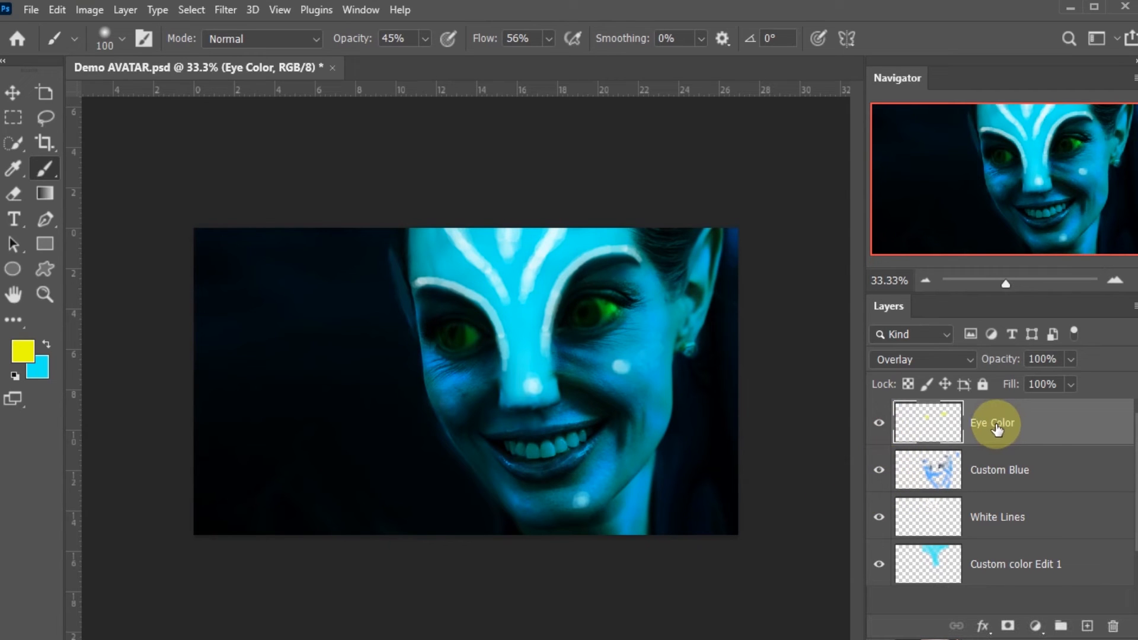
{"action": "key", "text": "z"}
{"action": "left_click", "coordinate": [623, 368]}
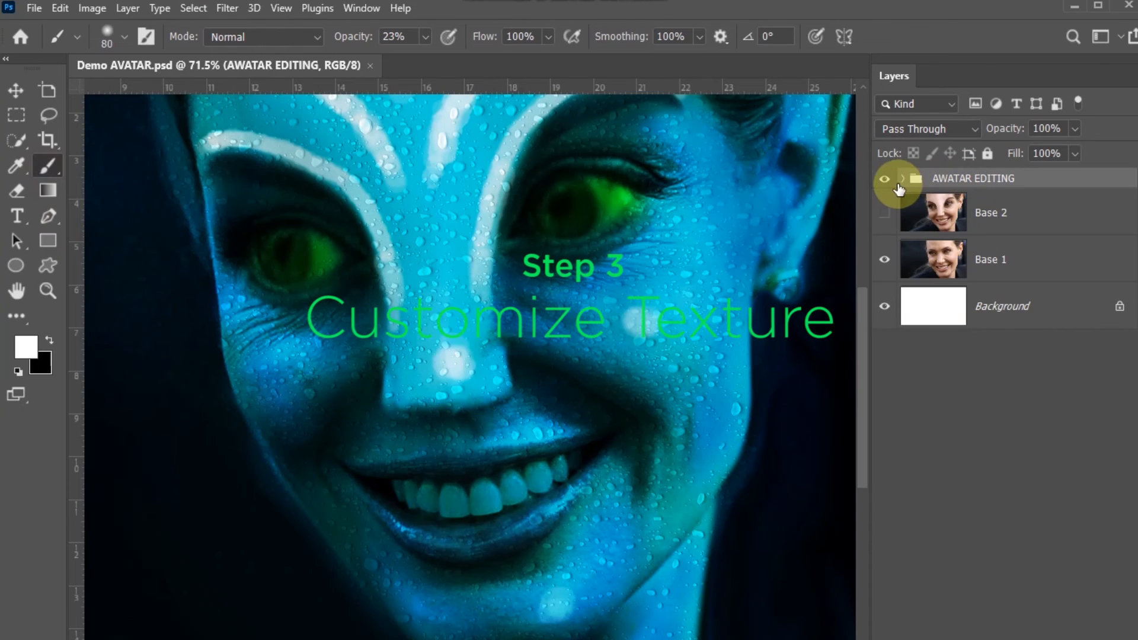
Review the layers inside the AWATAR EDITING group, from PHOTO RETOUCH up to Texture, and collapse the group again
{"action": "left_click", "coordinate": [902, 178]}
{"action": "left_click", "coordinate": [950, 180]}
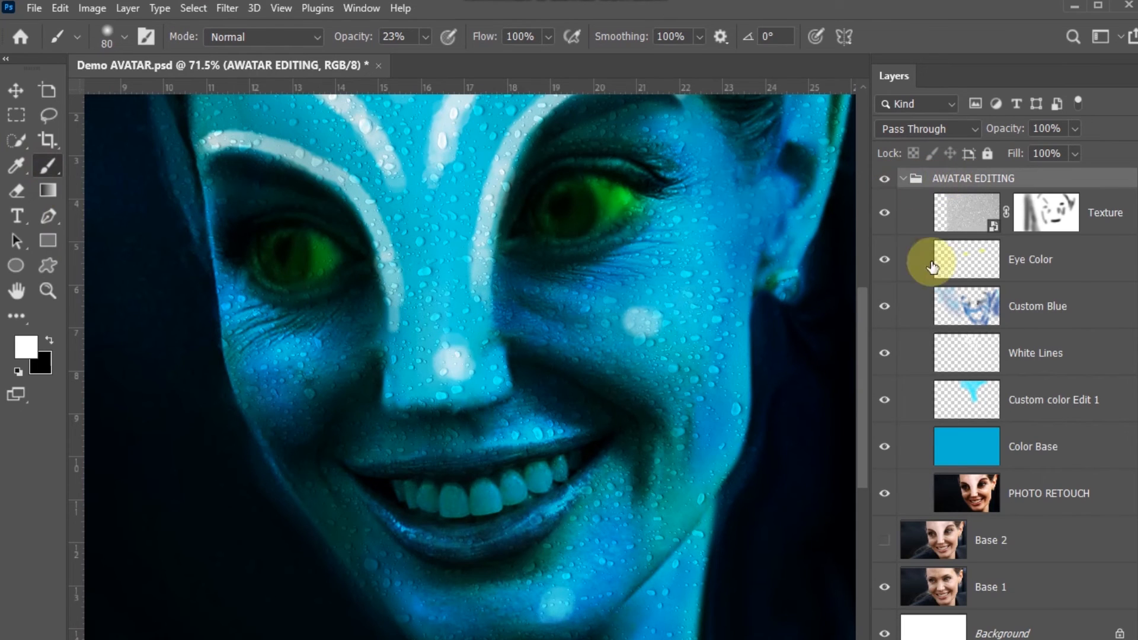
{"action": "left_click", "coordinate": [1014, 492]}
{"action": "left_click", "coordinate": [1042, 449]}
{"action": "left_click", "coordinate": [1056, 360]}
{"action": "left_click", "coordinate": [1043, 317]}
{"action": "left_click", "coordinate": [1036, 262]}
{"action": "left_click", "coordinate": [1046, 215]}
{"action": "left_click", "coordinate": [948, 180]}
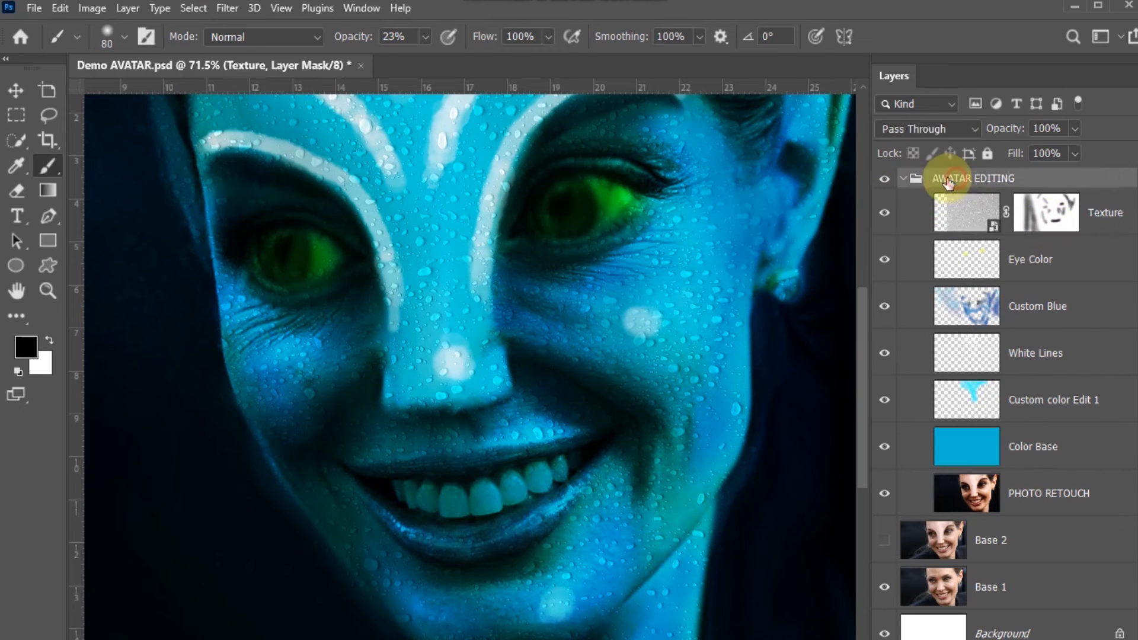
{"action": "key", "text": "x"}
{"action": "left_click", "coordinate": [904, 178]}
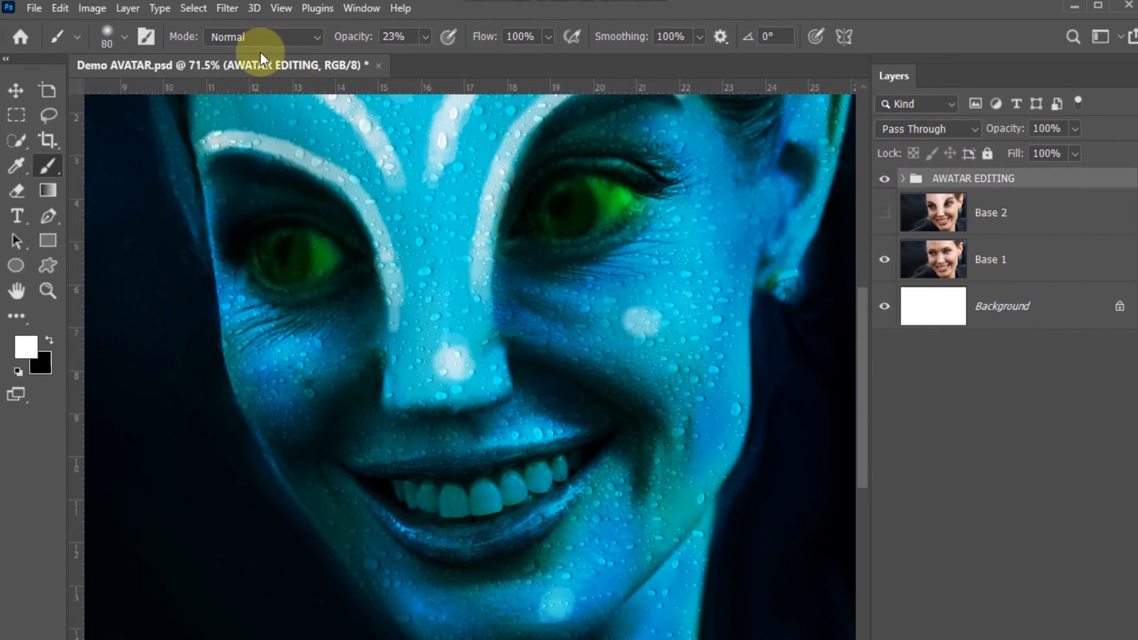
Create a new layer above the AWATAR EDITING group and name it Retouching
{"action": "left_click", "coordinate": [127, 8]}
{"action": "mouse_move", "coordinate": [164, 28]}
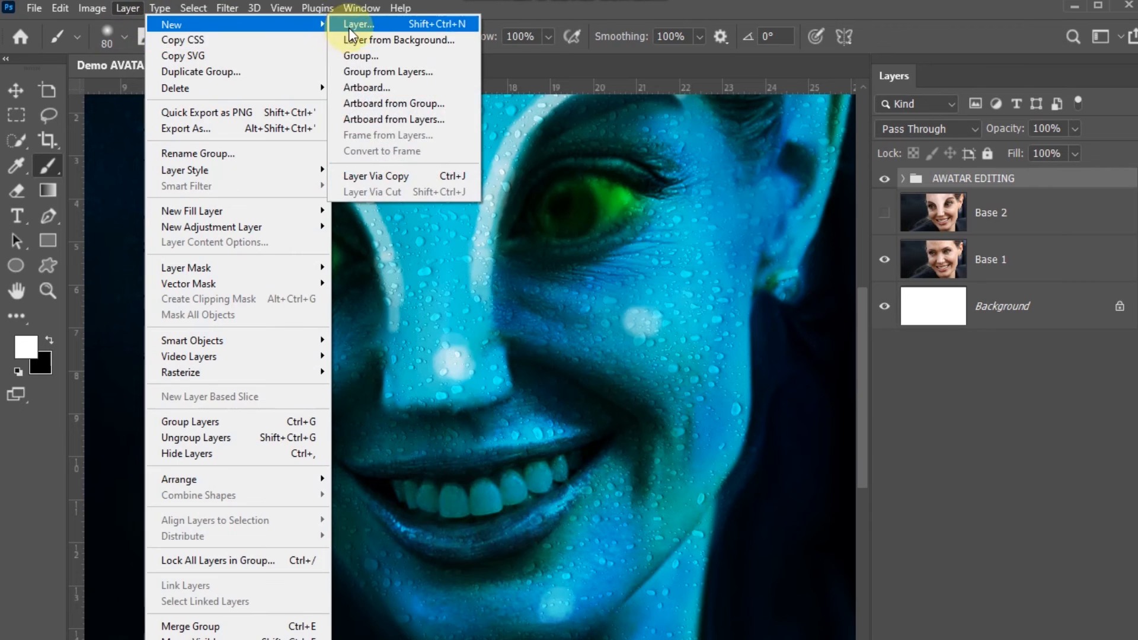
{"action": "left_click", "coordinate": [358, 23]}
{"action": "left_click", "coordinate": [795, 183]}
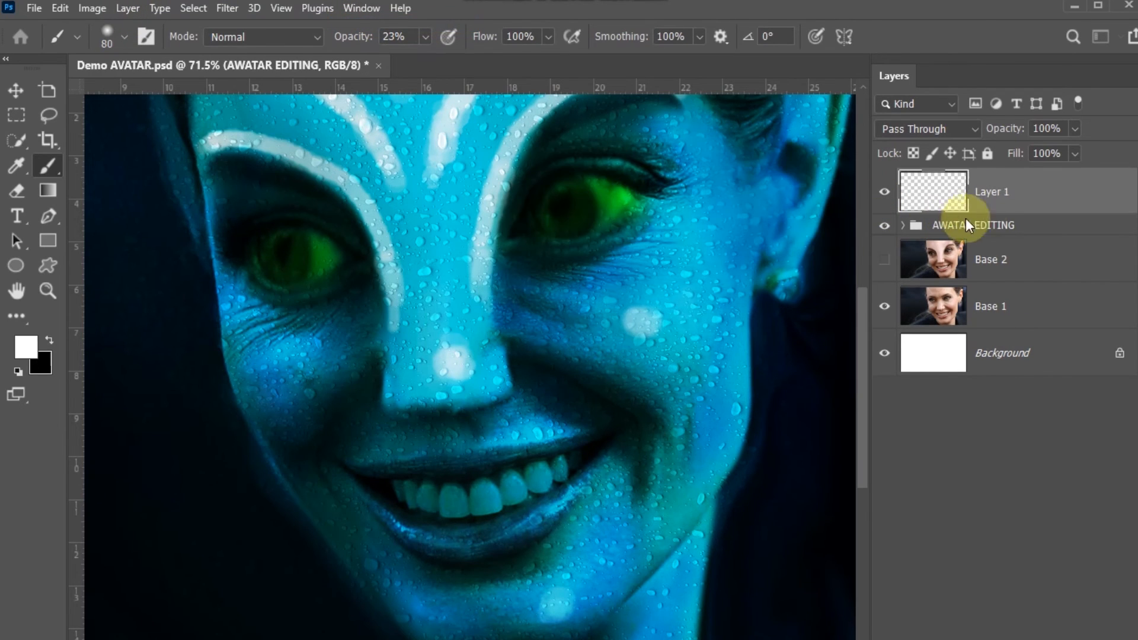
{"action": "left_click", "coordinate": [989, 192]}
{"action": "type", "text": "Retouchin"}
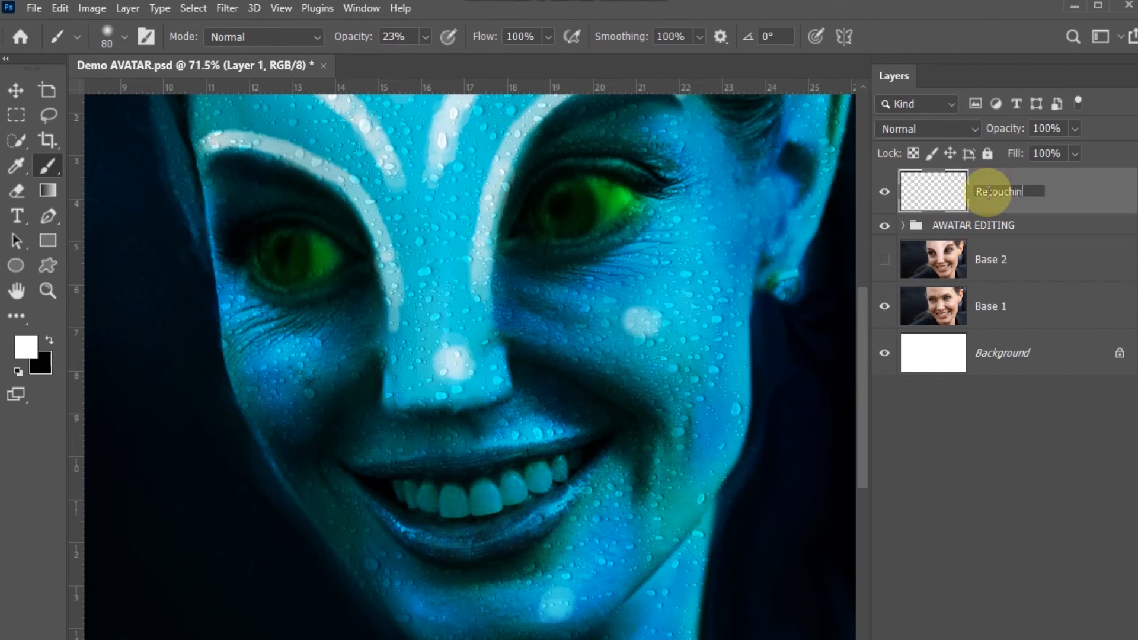
{"action": "type", "text": "g"}
{"action": "left_click", "coordinate": [1072, 189]}
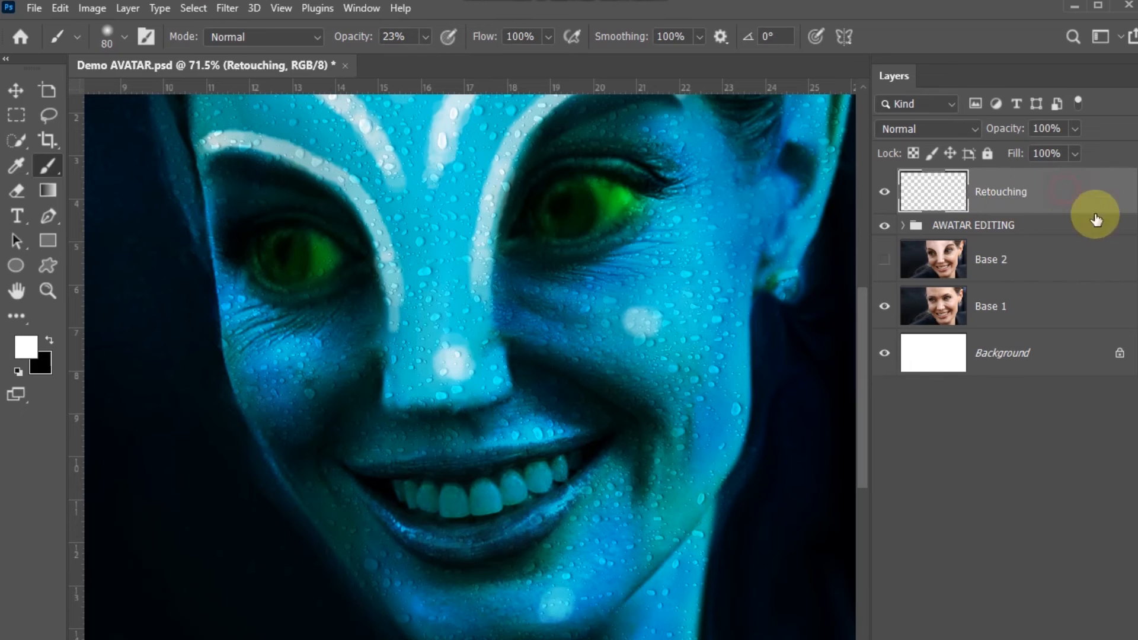
Pick the LINS 22 mixer brush preset and set its size to 13 px for the eye nearest the earring
{"action": "left_click", "coordinate": [599, 195]}
{"action": "left_click", "coordinate": [106, 36]}
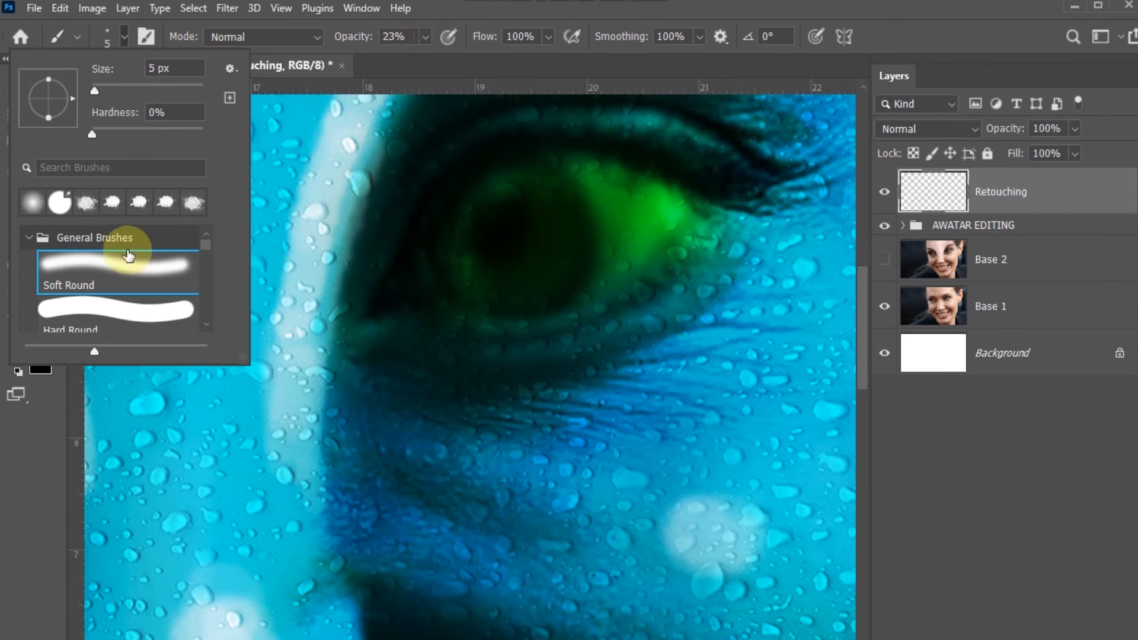
{"action": "left_click_drag", "start_coordinate": [207, 242], "coordinate": [211, 282]}
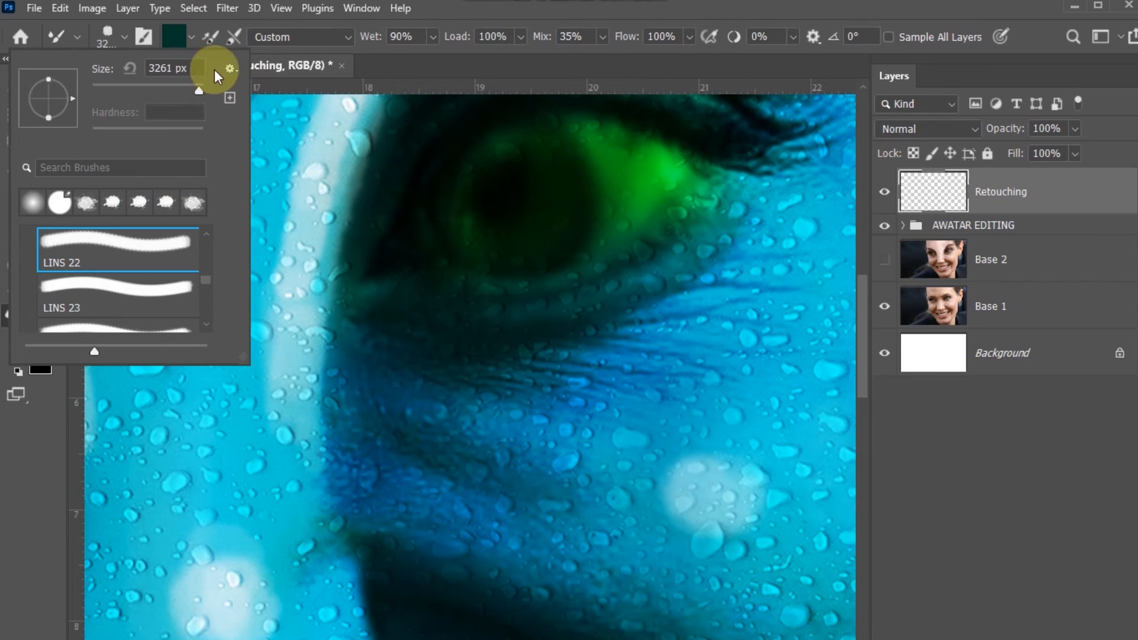
{"action": "left_click", "coordinate": [169, 89]}
{"action": "left_click", "coordinate": [111, 88]}
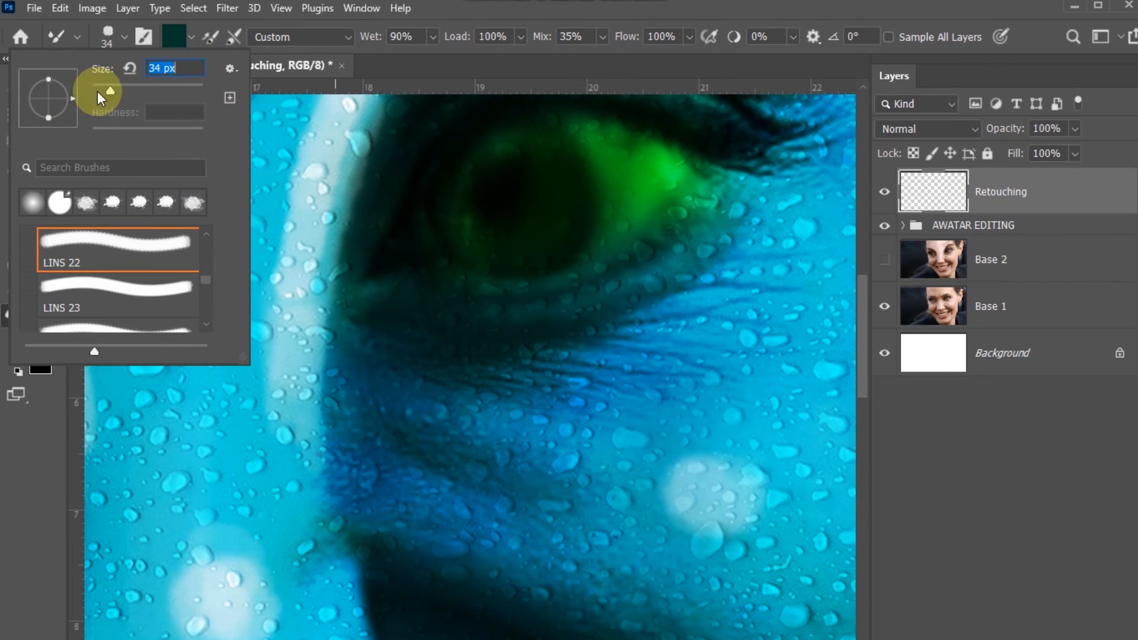
{"action": "key", "text": "Return"}
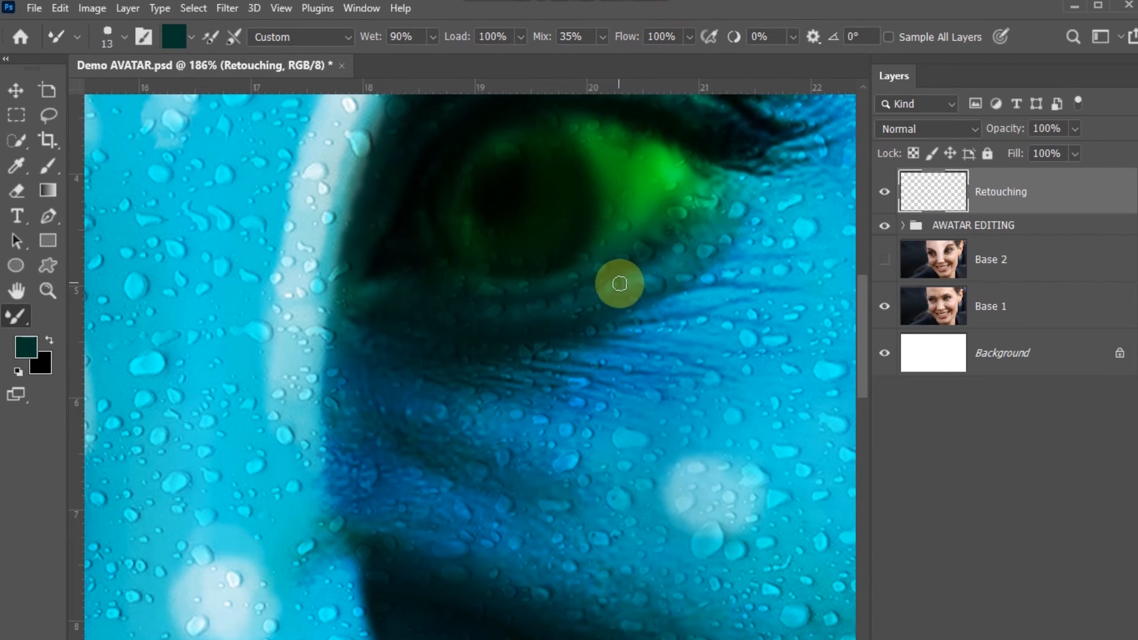
Draw thin very dark green strokes along the lower lid of the eye nearest the earring, finishing with a 3 px brush at 67% opacity
{"action": "left_click", "coordinate": [27, 348]}
{"action": "left_click", "coordinate": [835, 273]}
{"action": "left_click", "coordinate": [1013, 95]}
{"action": "key", "text": "bracketleft"}
{"action": "key", "text": "bracketleft"}
{"action": "key", "text": "bracketleft"}
{"action": "left_click_drag", "start_coordinate": [589, 285], "coordinate": [720, 182]}
{"action": "mouse_move", "coordinate": [643, 261]}
{"action": "left_mouse_down"}
{"action": "mouse_move", "coordinate": [738, 170]}
{"action": "mouse_move", "coordinate": [674, 229]}
{"action": "left_mouse_up"}
{"action": "key", "text": "b"}
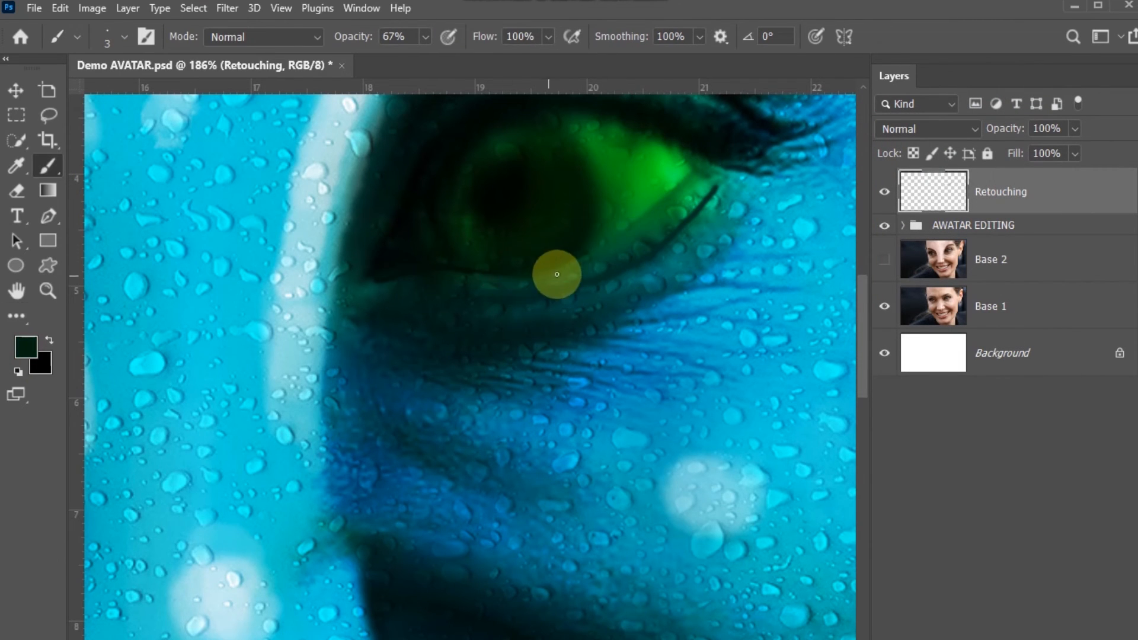
{"action": "mouse_move", "coordinate": [567, 259]}
{"action": "left_mouse_down"}
{"action": "mouse_move", "coordinate": [592, 254]}
{"action": "mouse_move", "coordinate": [709, 171]}
{"action": "left_mouse_up"}
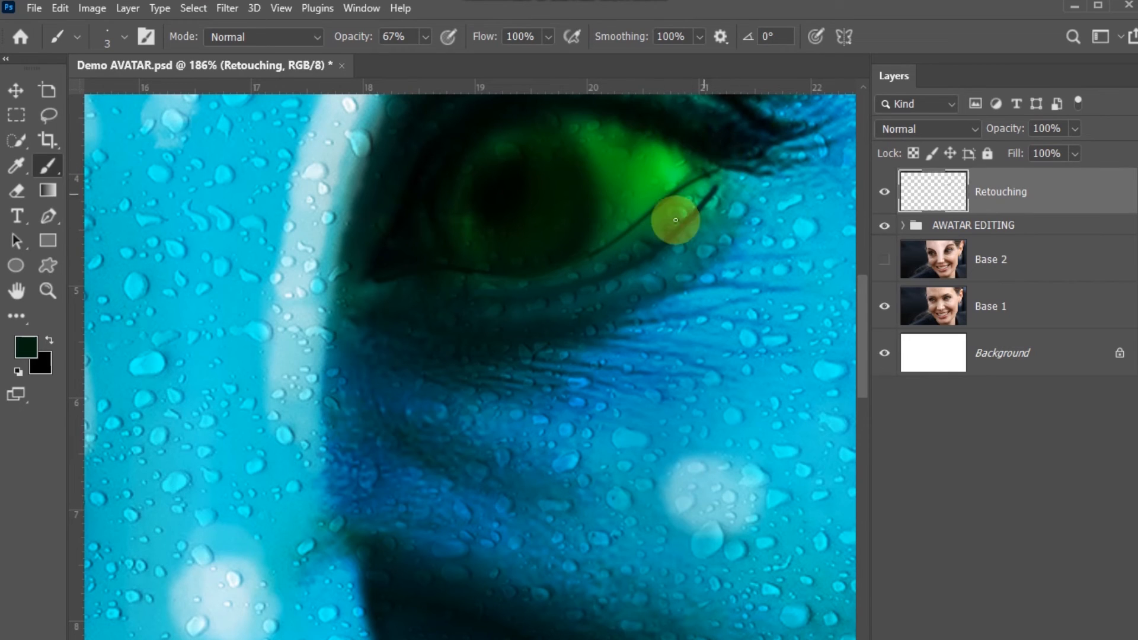
Set the brush to 34% opacity and 5 px, and choose a very dark navy foreground color for the iris
{"action": "left_click_drag", "start_coordinate": [425, 36], "coordinate": [410, 56]}
{"action": "key", "text": "3"}
{"action": "key", "text": "4"}
{"action": "key", "text": "bracketright"}
{"action": "key", "text": "bracketright"}
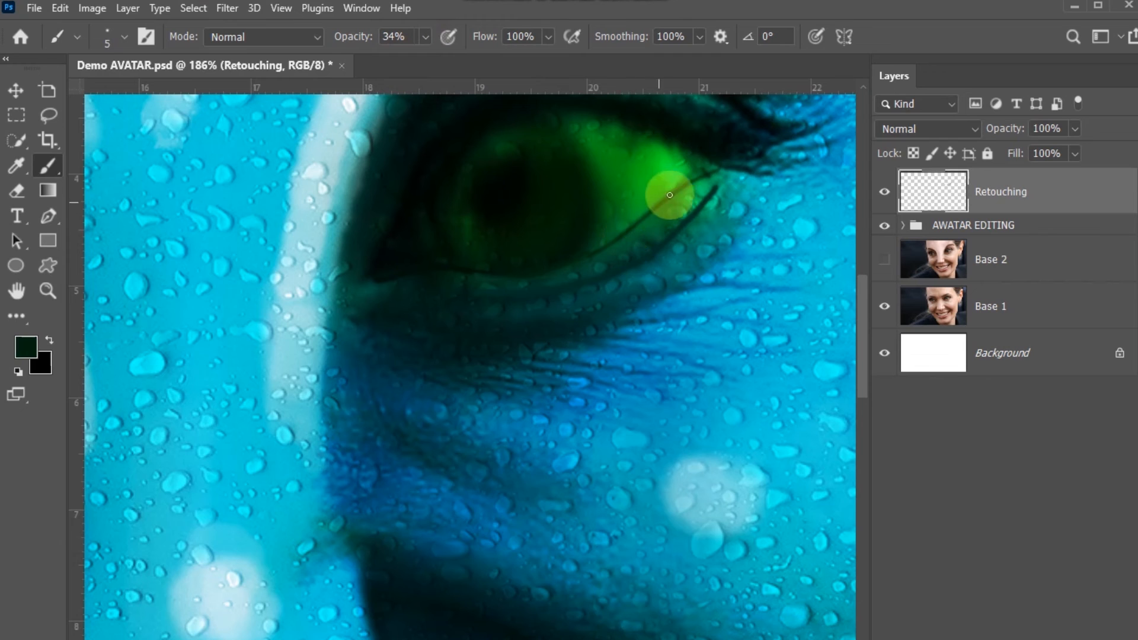
{"action": "left_click", "coordinate": [26, 348]}
{"action": "left_click", "coordinate": [1000, 184]}
{"action": "left_click", "coordinate": [425, 37]}
{"action": "left_click", "coordinate": [466, 243]}
Set the foreground color to green 07990f, paint beside the iris, and toggle the Retouching layer's visibility to compare
{"action": "left_click", "coordinate": [27, 347]}
{"action": "key", "text": "Escape"}
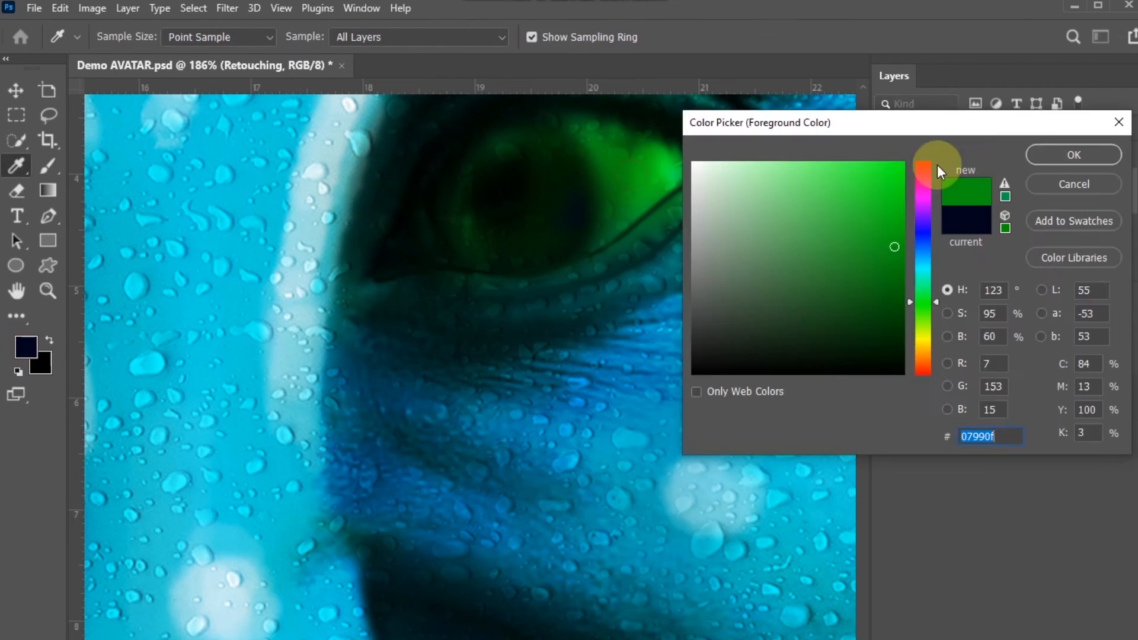
{"action": "key", "text": "Return"}
{"action": "mouse_move", "coordinate": [598, 208]}
{"action": "left_mouse_down"}
{"action": "mouse_move", "coordinate": [602, 225]}
{"action": "mouse_move", "coordinate": [613, 198]}
{"action": "mouse_move", "coordinate": [556, 117]}
{"action": "mouse_move", "coordinate": [637, 147]}
{"action": "mouse_move", "coordinate": [607, 206]}
{"action": "mouse_move", "coordinate": [492, 326]}
{"action": "mouse_move", "coordinate": [521, 317]}
{"action": "mouse_move", "coordinate": [682, 422]}
{"action": "left_mouse_up"}
{"action": "key", "text": "z"}
{"action": "left_click", "coordinate": [879, 189]}
{"action": "left_click", "coordinate": [879, 190]}
{"action": "double_click", "coordinate": [879, 198]}
Make black the foreground color and darken the lower outer edge of the iris with a larger brush tip
{"action": "key", "text": "b"}
{"action": "left_click", "coordinate": [26, 347]}
{"action": "left_click", "coordinate": [558, 285]}
{"action": "key", "text": "Return"}
{"action": "left_click", "coordinate": [50, 340]}
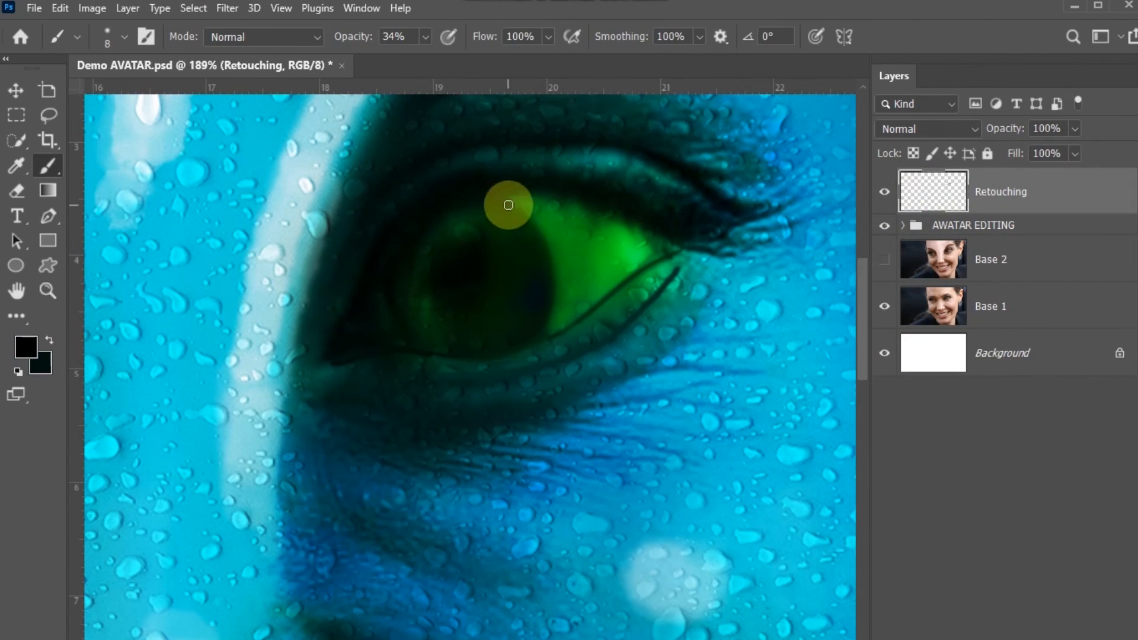
{"action": "left_click", "coordinate": [426, 37]}
{"action": "left_click_drag", "start_coordinate": [419, 58], "coordinate": [409, 58]}
{"action": "key", "text": "bracketright"}
{"action": "key", "text": "bracketright"}
{"action": "left_click_drag", "start_coordinate": [537, 333], "coordinate": [574, 314]}
Raise the brush opacity slightly and extend the dark iris outline around its lower and upper edges
{"action": "left_click", "coordinate": [426, 37]}
{"action": "left_click_drag", "start_coordinate": [426, 58], "coordinate": [432, 58]}
{"action": "left_click_drag", "start_coordinate": [559, 323], "coordinate": [516, 359]}
{"action": "key", "text": "bracketright"}
{"action": "key", "text": "bracketright"}
{"action": "left_click_drag", "start_coordinate": [518, 213], "coordinate": [595, 231]}
Reduce the brush to 6 px, set its opacity to 49%, and sample a dark color from the iris
{"action": "key", "text": "bracketleft"}
{"action": "key", "text": "bracketleft"}
{"action": "key", "text": "bracketleft"}
{"action": "key", "text": "bracketleft"}
{"action": "key", "text": "bracketleft"}
{"action": "key", "text": "bracketleft"}
{"action": "left_click", "coordinate": [426, 37]}
{"action": "left_click_drag", "start_coordinate": [432, 57], "coordinate": [454, 58]}
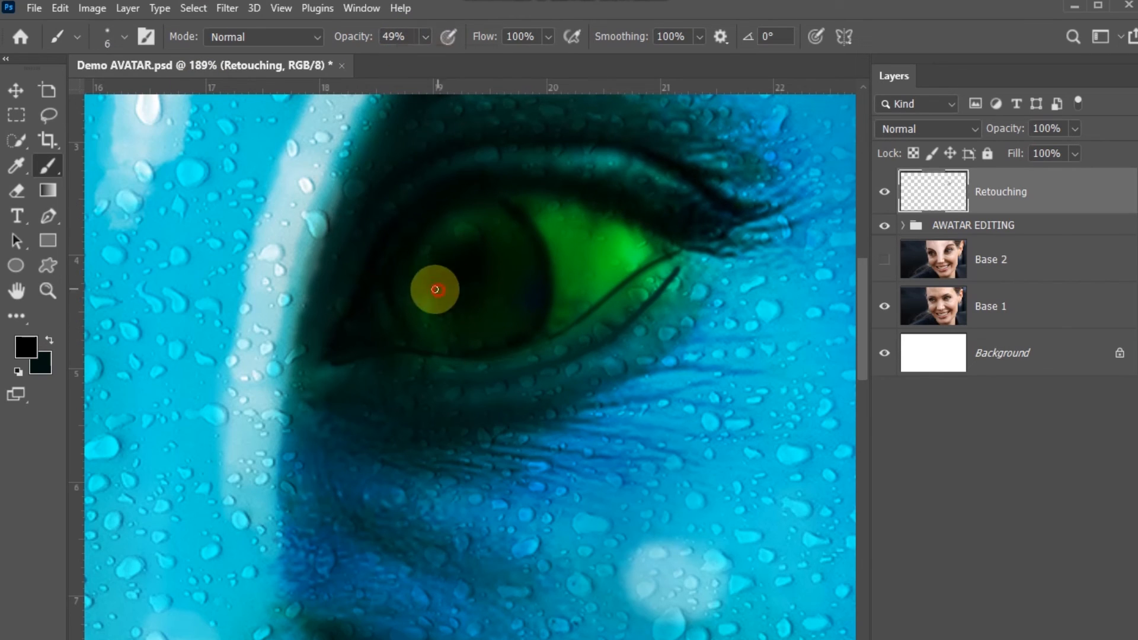
{"action": "left_click", "coordinate": [414, 325], "text": "alt"}
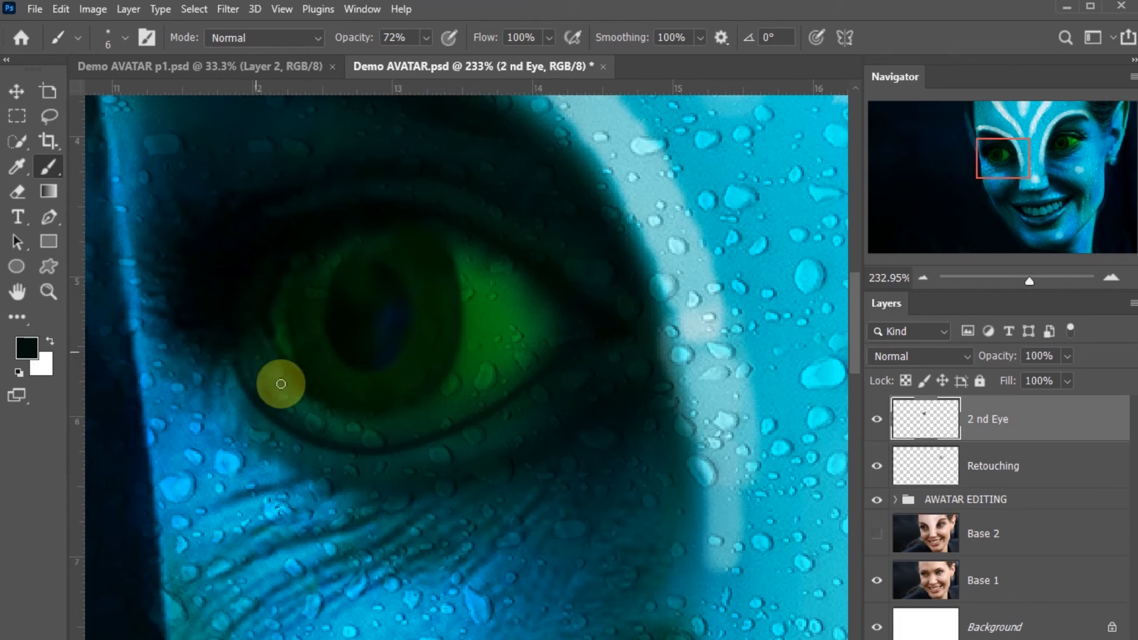
Undo the last lower-lid stroke on the 2 nd Eye layer and define the iris's outer edge with a 6 px brush at 72% opacity
{"action": "key", "text": "ctrl+minus"}
{"action": "key", "text": "ctrl+minus"}
{"action": "key", "text": "ctrl+minus"}
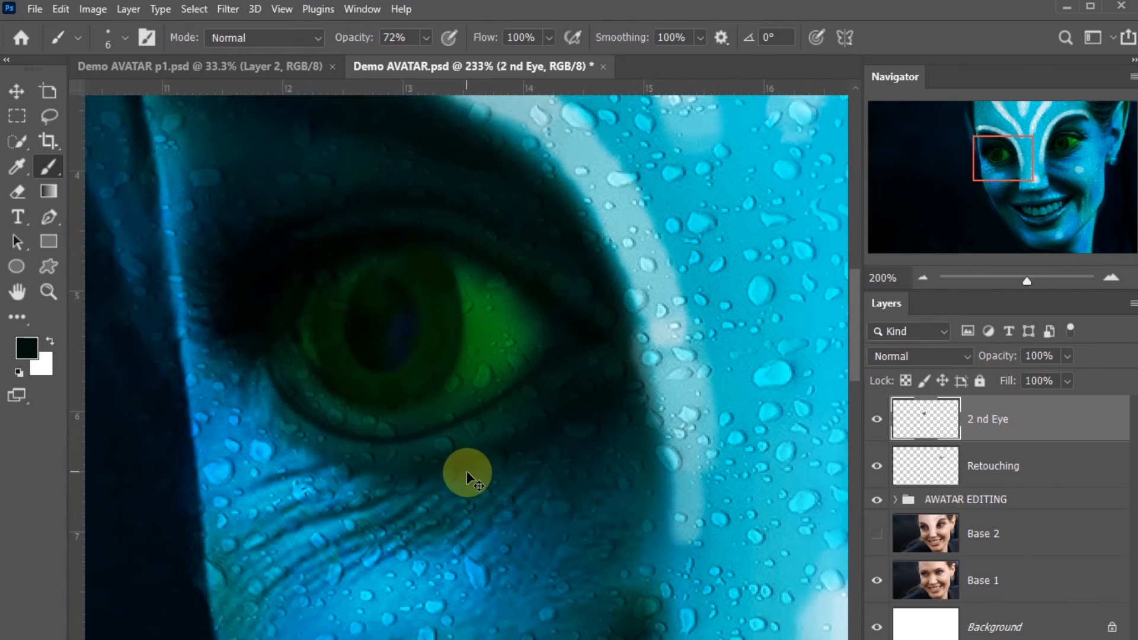
{"action": "key", "text": "ctrl+plus"}
{"action": "key", "text": "ctrl+plus"}
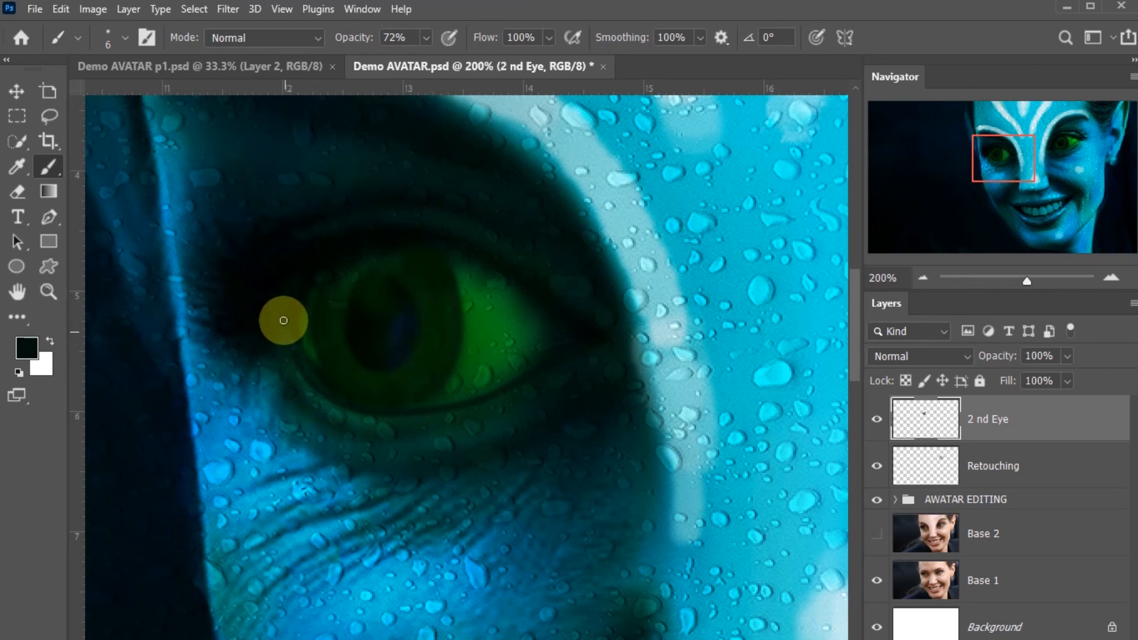
{"action": "key", "text": "ctrl+z"}
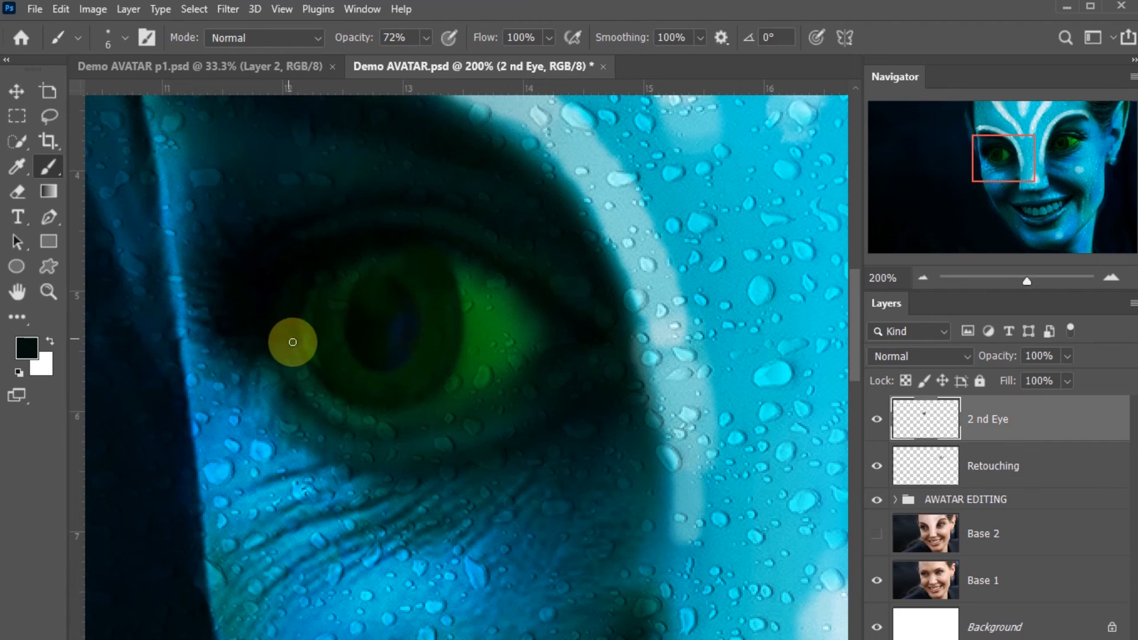
{"action": "left_click_drag", "start_coordinate": [296, 326], "coordinate": [295, 324]}
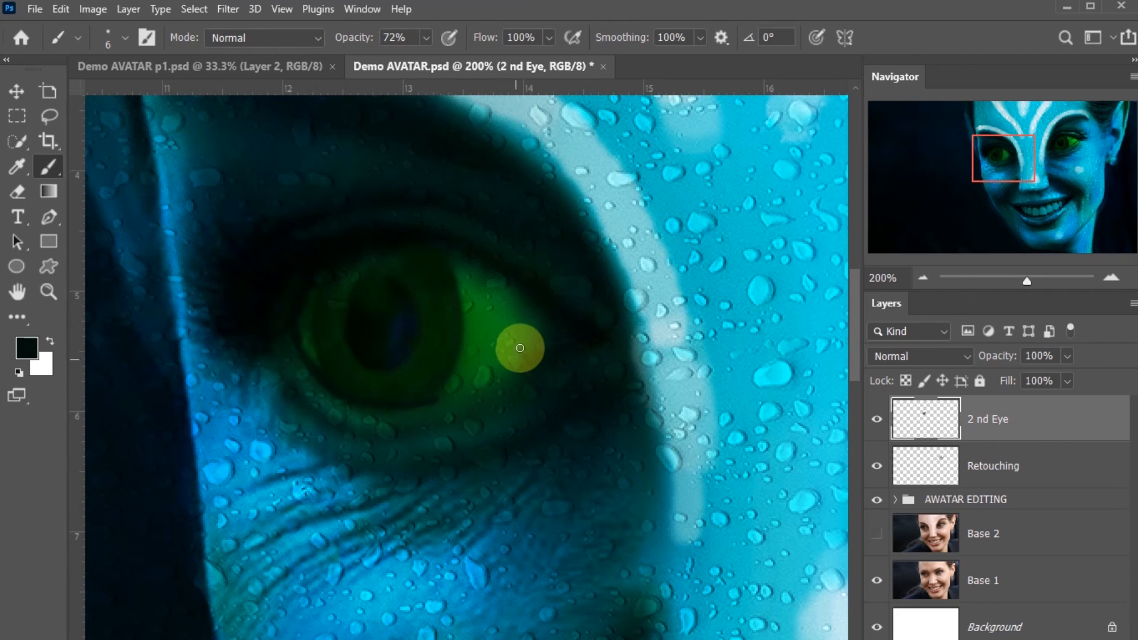
Lower the brush opacity to 21% and darken the skin below the second eye's inner corner, enlarging the tip to 25 px
{"action": "left_click_drag", "start_coordinate": [418, 59], "coordinate": [402, 57]}
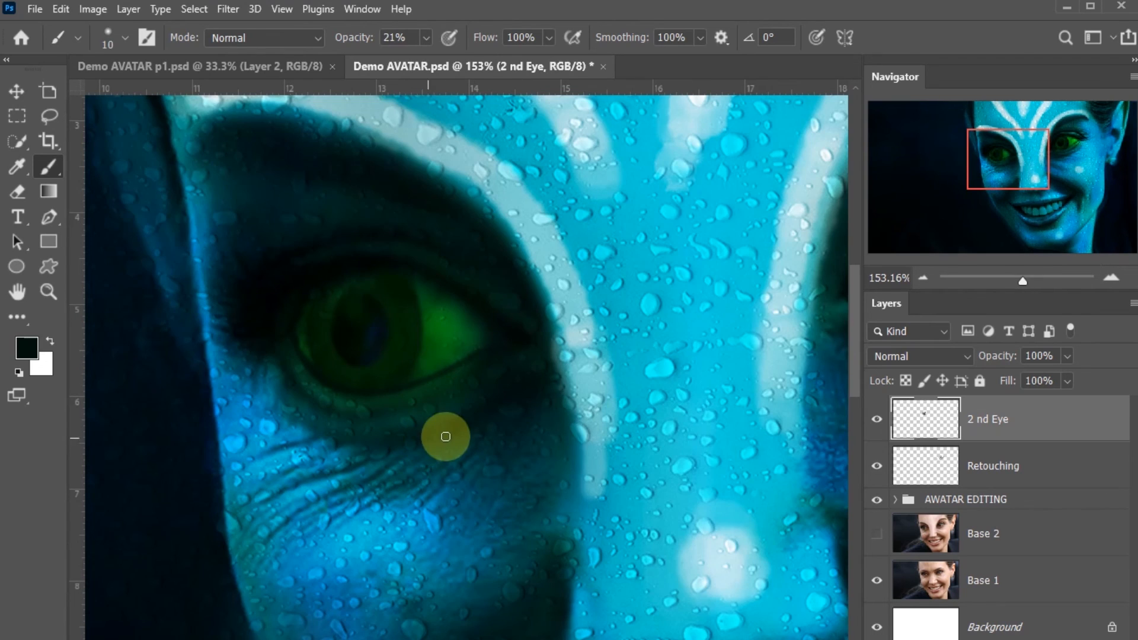
{"action": "left_click", "coordinate": [475, 393]}
{"action": "mouse_move", "coordinate": [470, 397]}
{"action": "left_mouse_down"}
{"action": "mouse_move", "coordinate": [481, 377]}
{"action": "mouse_move", "coordinate": [418, 423]}
{"action": "mouse_move", "coordinate": [433, 415]}
{"action": "mouse_move", "coordinate": [327, 460]}
{"action": "mouse_move", "coordinate": [497, 382]}
{"action": "mouse_move", "coordinate": [502, 366]}
{"action": "mouse_move", "coordinate": [488, 395]}
{"action": "mouse_move", "coordinate": [501, 438]}
{"action": "left_mouse_up"}
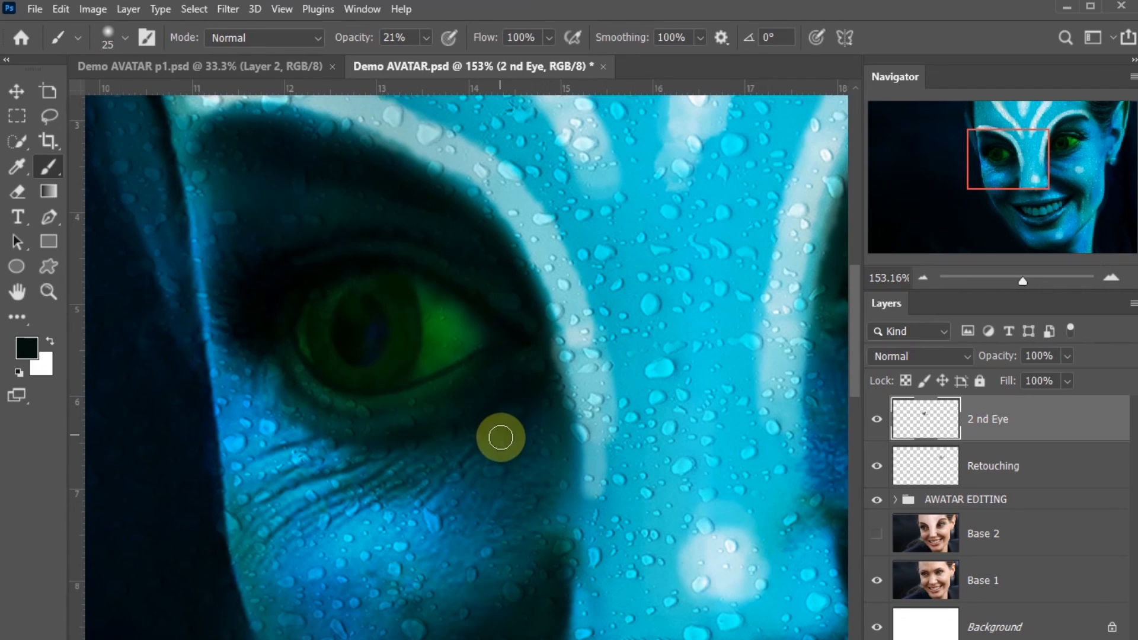
{"action": "key", "text": "ctrl+1"}
{"action": "key", "text": "ctrl+minus"}
{"action": "key", "text": "ctrl+minus"}
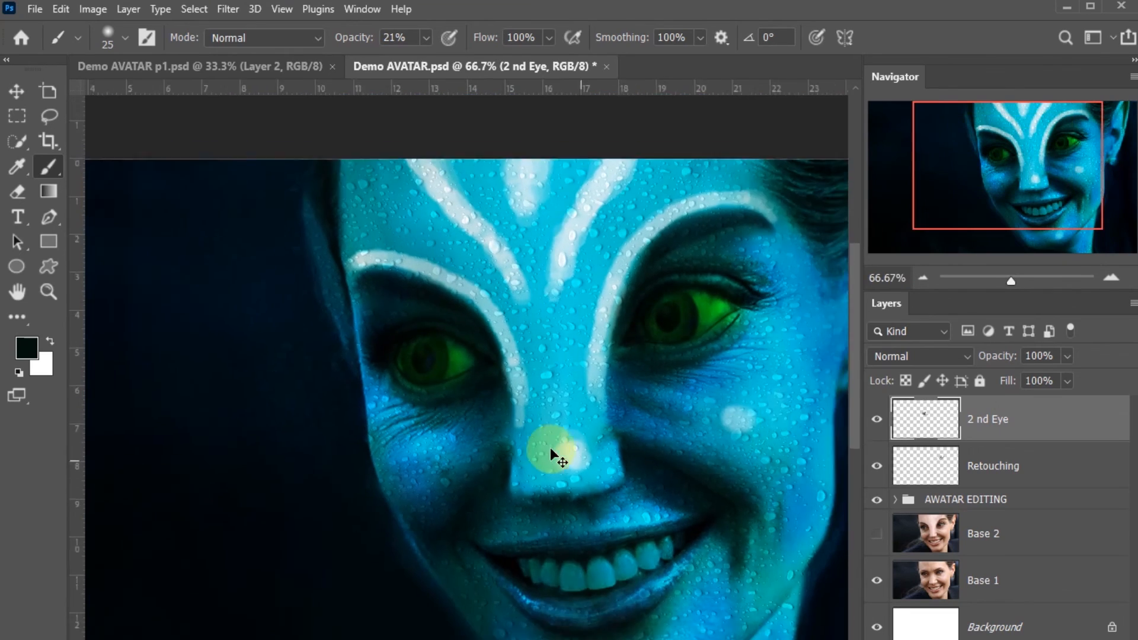
Sample a dark green and soften the second eye's lower lid line toward the inner corner with a 10 px brush
{"action": "key", "text": "z"}
{"action": "left_click_drag", "start_coordinate": [547, 430], "coordinate": [557, 363]}
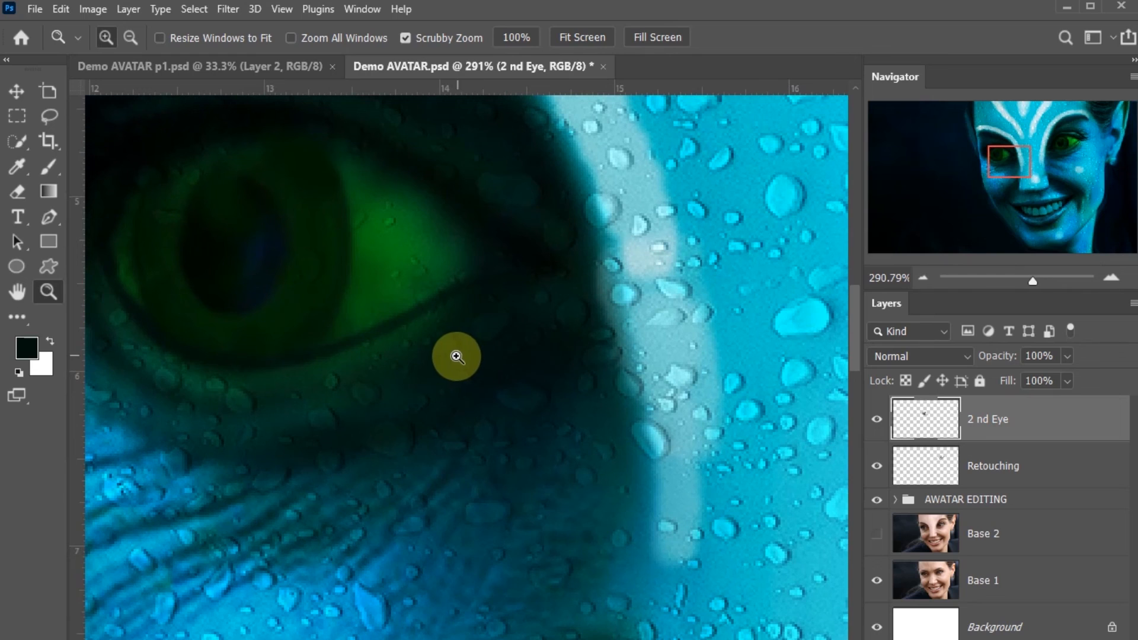
{"action": "key", "text": "i"}
{"action": "key", "text": "b"}
{"action": "key", "text": "bracketleft"}
{"action": "key", "text": "bracketleft"}
{"action": "mouse_move", "coordinate": [384, 323]}
{"action": "left_mouse_down"}
{"action": "mouse_move", "coordinate": [331, 339]}
{"action": "mouse_move", "coordinate": [463, 279]}
{"action": "mouse_move", "coordinate": [342, 333]}
{"action": "left_mouse_up"}
{"action": "mouse_move", "coordinate": [365, 328]}
{"action": "left_mouse_down"}
{"action": "mouse_move", "coordinate": [460, 284]}
{"action": "mouse_move", "coordinate": [346, 336]}
{"action": "mouse_move", "coordinate": [460, 282]}
{"action": "left_mouse_up"}
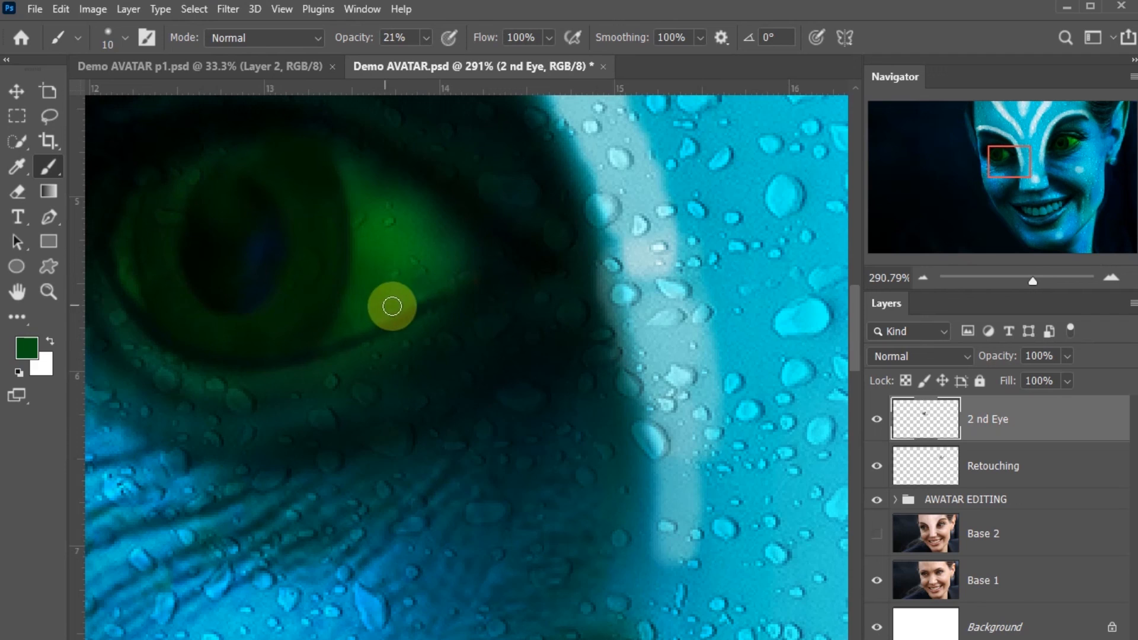
{"action": "key", "text": "ctrl+minus"}
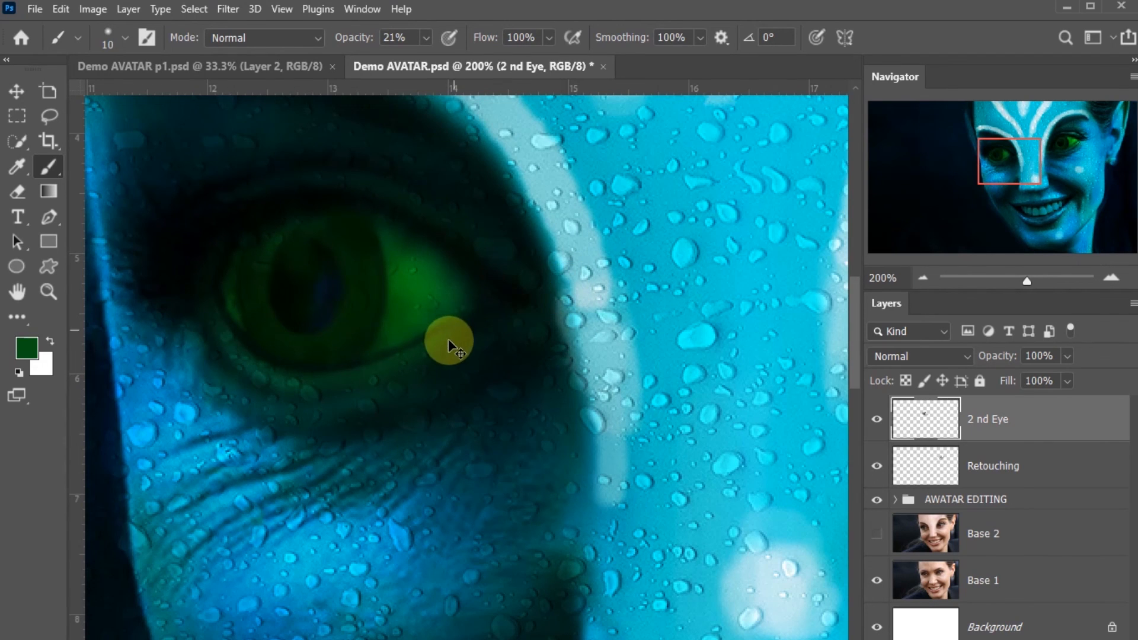
Darken the second eye's lower lid line toward the inner corner with dark green at 21% brush opacity and check the whole portrait
{"action": "mouse_move", "coordinate": [362, 363]}
{"action": "left_mouse_down"}
{"action": "mouse_move", "coordinate": [450, 312]}
{"action": "mouse_move", "coordinate": [539, 384]}
{"action": "left_mouse_up"}
{"action": "key", "text": "ctrl+minus"}
{"action": "key", "text": "ctrl+minus"}
{"action": "key", "text": "z"}
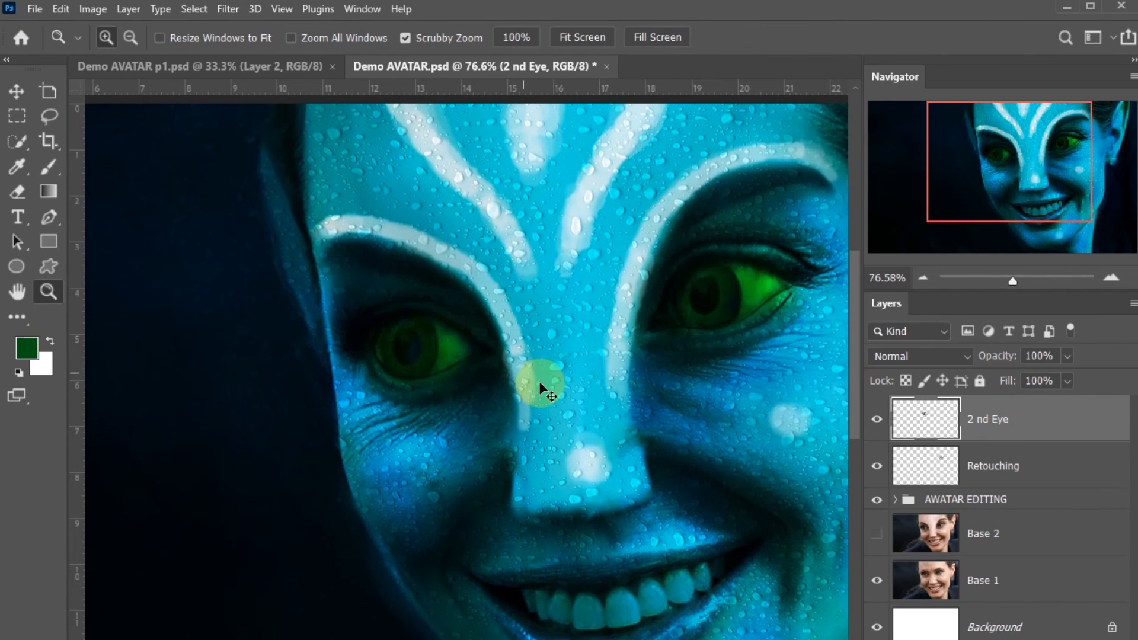
{"action": "key", "text": "ctrl+minus"}
{"action": "key", "text": "ctrl+minus"}
{"action": "key", "text": "ctrl+minus"}
{"action": "mouse_move", "coordinate": [617, 306]}
{"action": "left_mouse_down"}
{"action": "mouse_move", "coordinate": [675, 342]}
{"action": "mouse_move", "coordinate": [653, 340]}
{"action": "mouse_move", "coordinate": [610, 381]}
{"action": "mouse_move", "coordinate": [545, 379]}
{"action": "mouse_move", "coordinate": [570, 382]}
{"action": "left_mouse_up"}
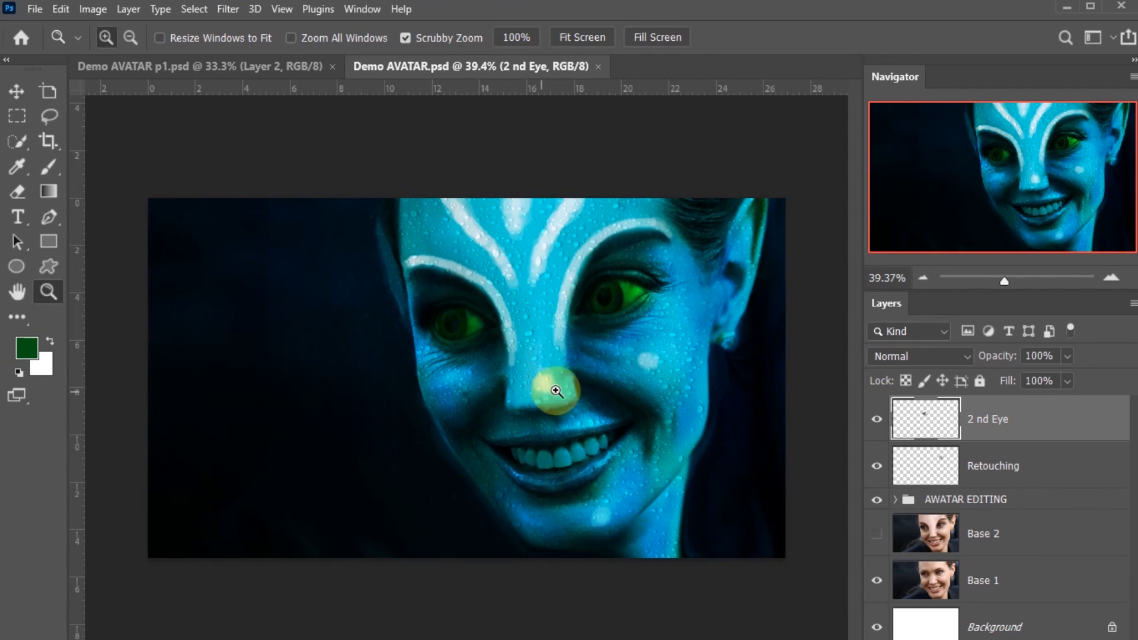
Sample a bright cyan from the upper lip's highlight and paint a soft highlight along that lip's edge with a 15 px brush at 21% opacity
{"action": "left_click_drag", "start_coordinate": [579, 445], "coordinate": [677, 474]}
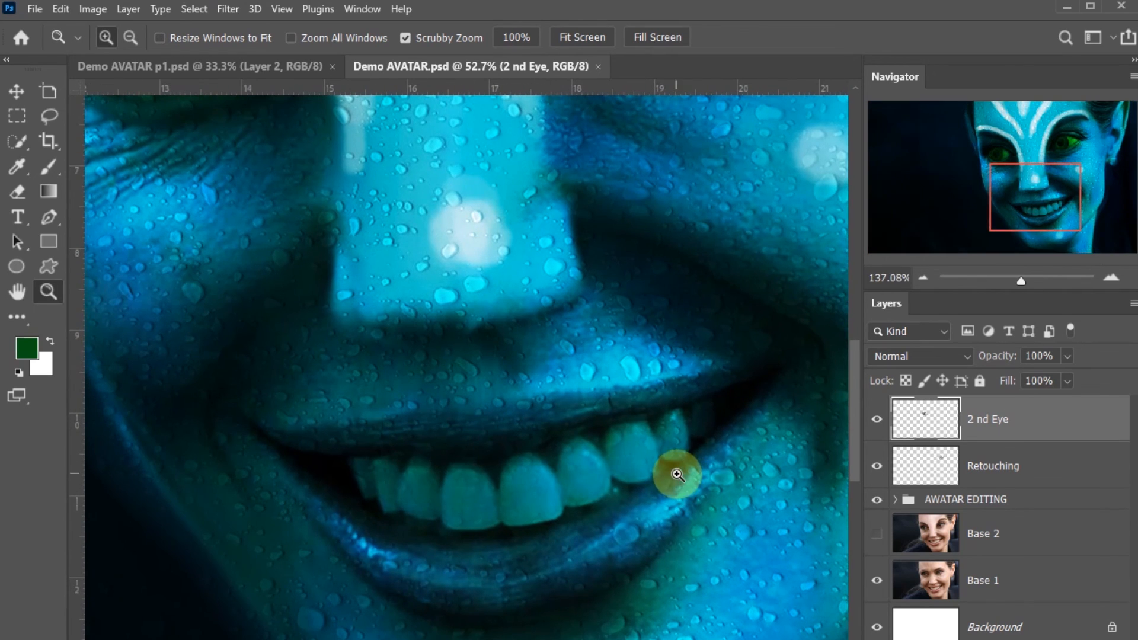
{"action": "key", "text": "o"}
{"action": "key", "text": "i"}
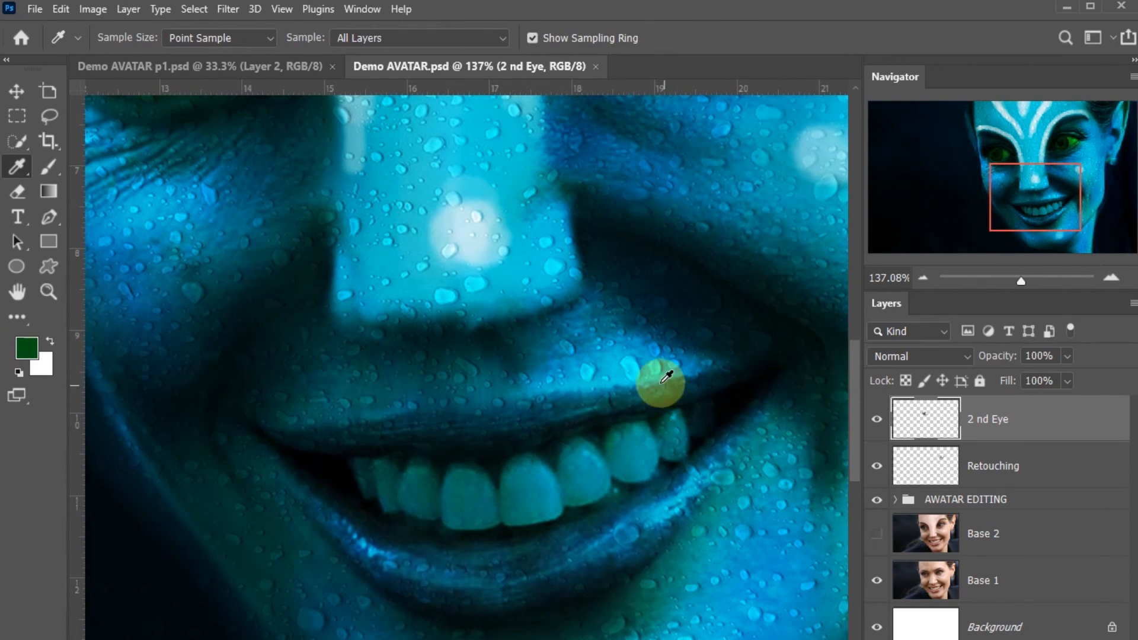
{"action": "key", "text": "b"}
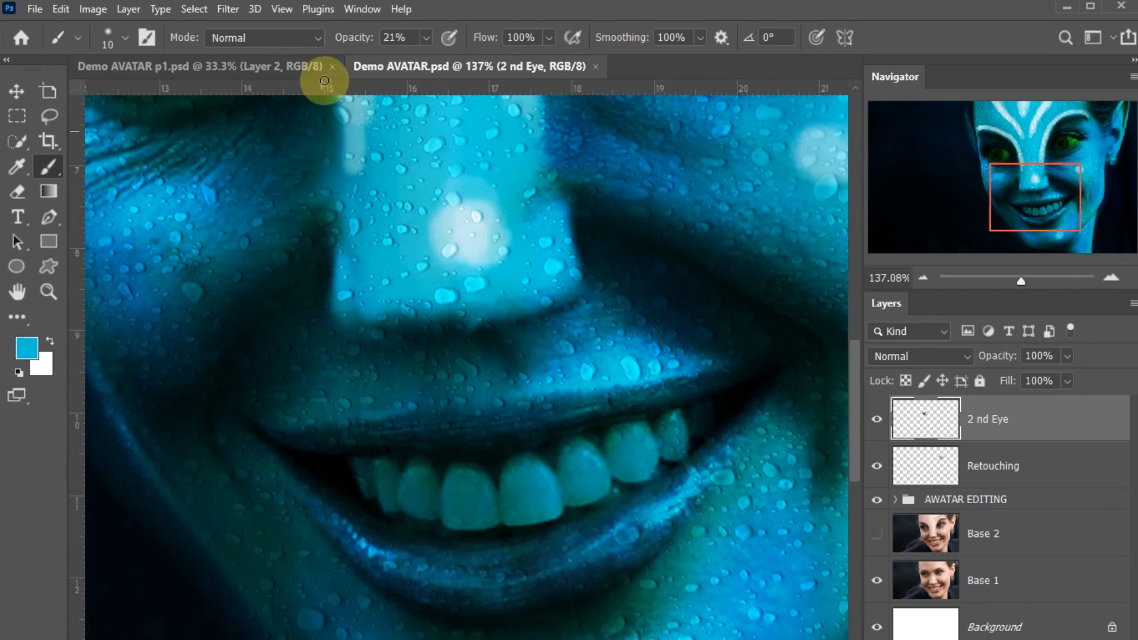
{"action": "mouse_move", "coordinate": [716, 369]}
{"action": "left_mouse_down"}
{"action": "mouse_move", "coordinate": [539, 389]}
{"action": "mouse_move", "coordinate": [691, 379]}
{"action": "mouse_move", "coordinate": [755, 349]}
{"action": "mouse_move", "coordinate": [611, 378]}
{"action": "mouse_move", "coordinate": [714, 377]}
{"action": "mouse_move", "coordinate": [739, 363]}
{"action": "left_mouse_up"}
{"action": "key", "text": "ctrl+z"}
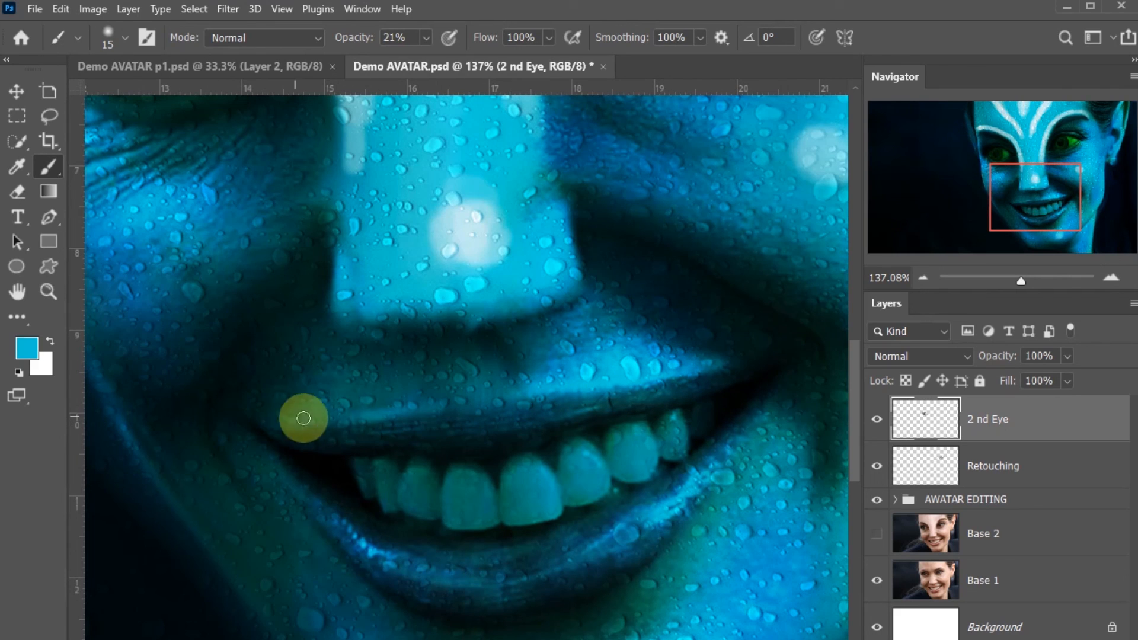
{"action": "scroll", "coordinate": [566, 413], "scroll_direction": "down", "scroll_amount": 4}
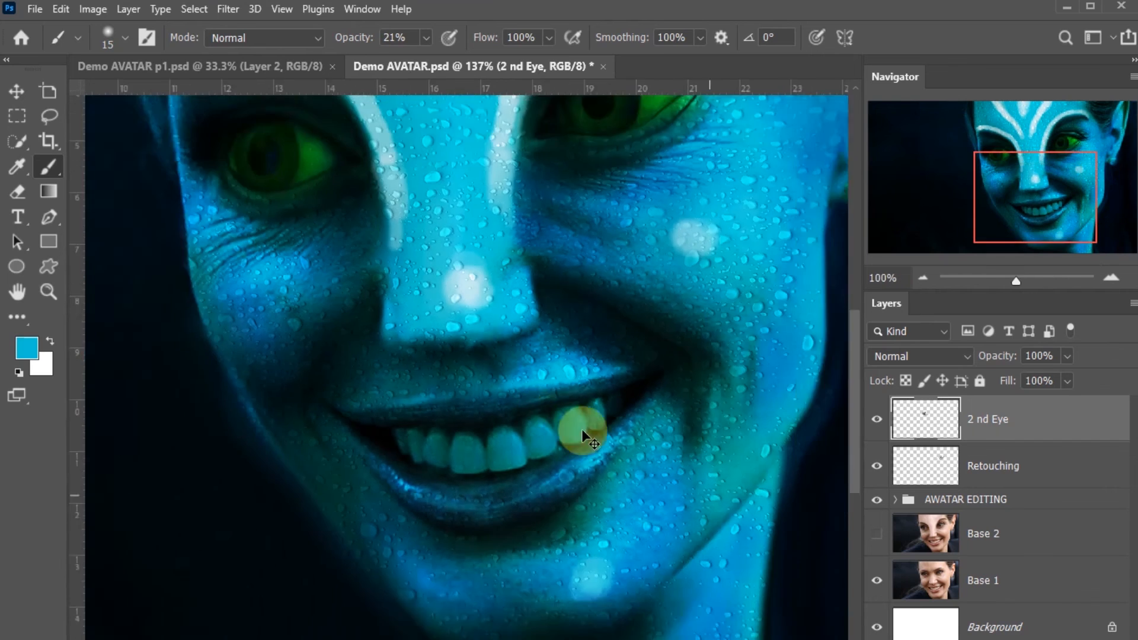
{"action": "scroll", "coordinate": [629, 457], "scroll_direction": "up", "scroll_amount": 1}
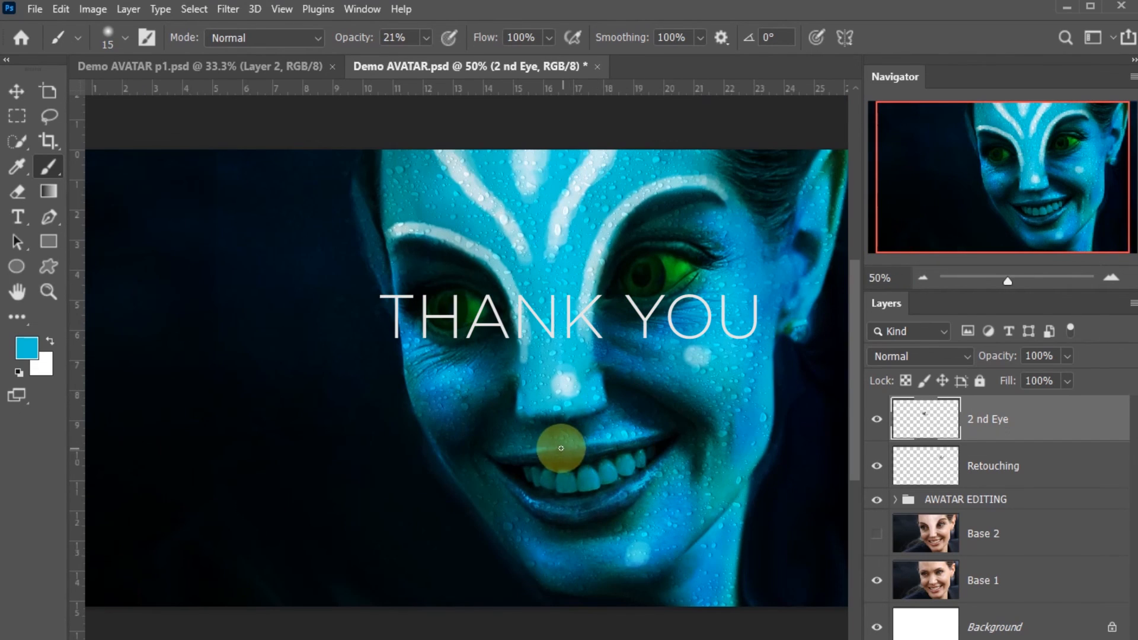